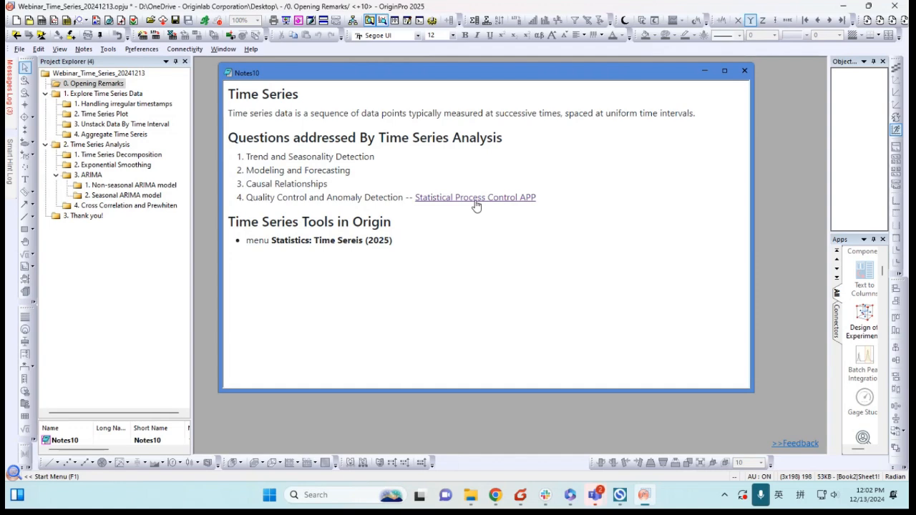
- Open the Statistical Process Control app page from the notes link, skim its details and screenshots, and return to OriginPro
{"action": "left_click", "coordinate": [476, 205]}
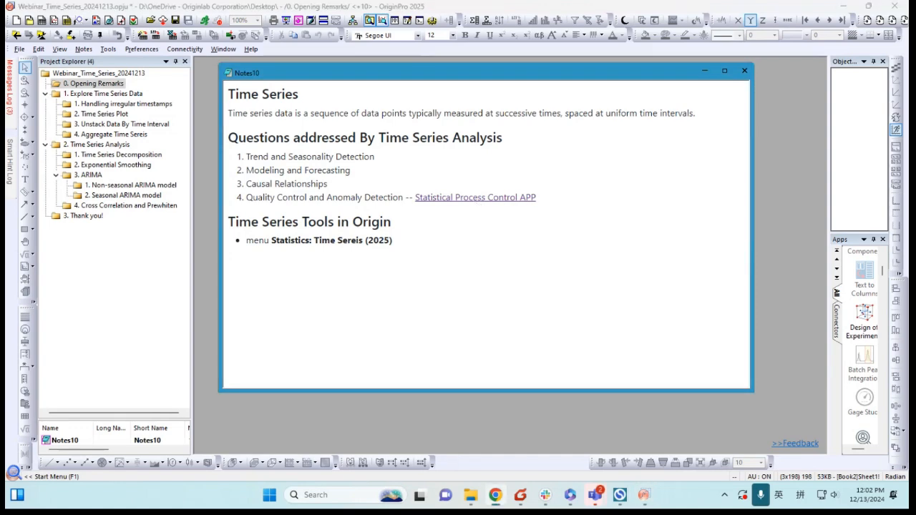
{"action": "left_click_drag", "start_coordinate": [795, 170], "coordinate": [681, 5]}
{"action": "scroll", "coordinate": [463, 238], "scroll_direction": "down", "scroll_amount": 12}
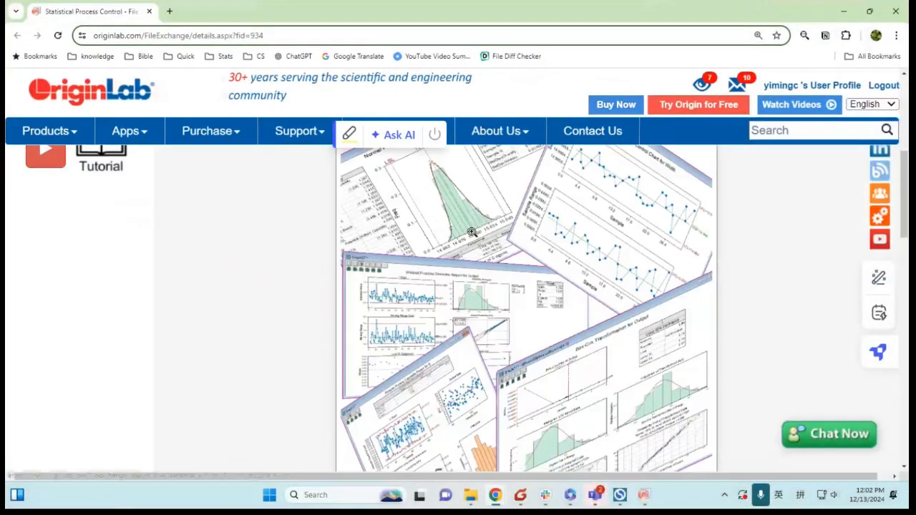
{"action": "scroll", "coordinate": [413, 258], "scroll_direction": "up", "scroll_amount": 12}
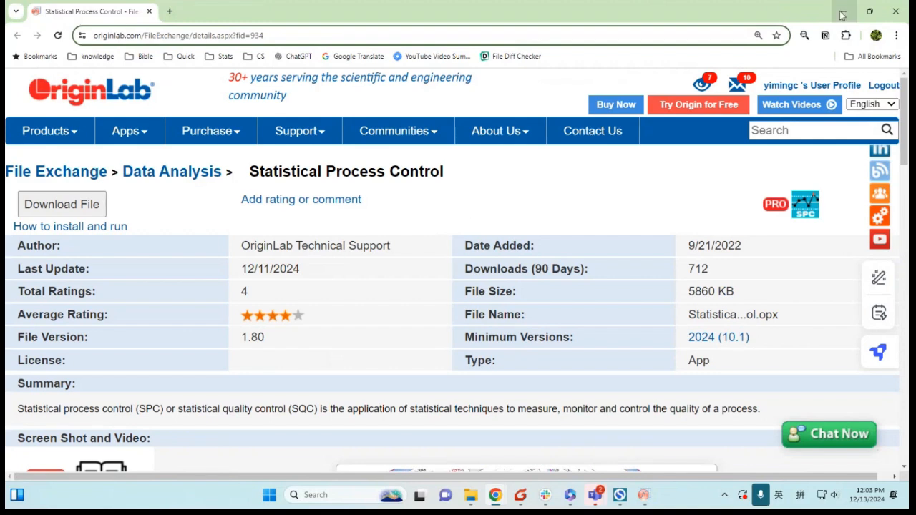
{"action": "left_click", "coordinate": [870, 11]}
{"action": "left_click", "coordinate": [776, 98]}
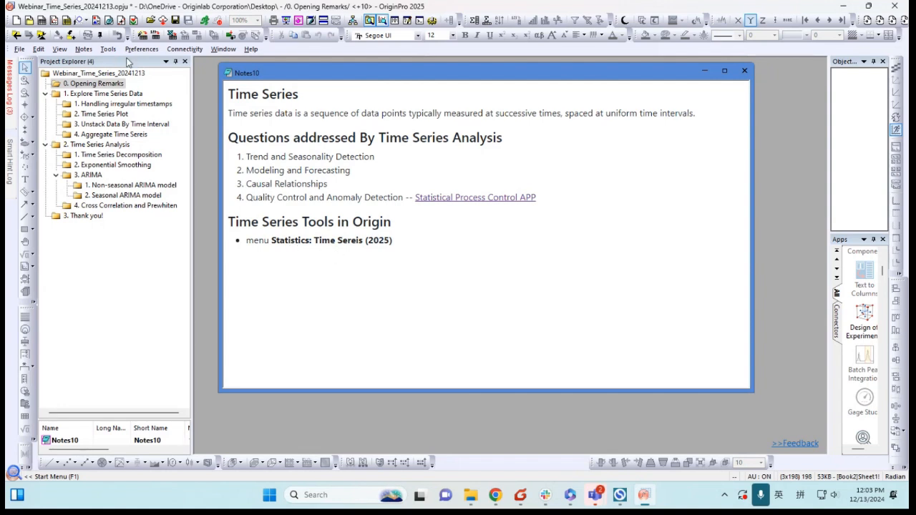
- Create a blank workbook, check the Quality Improvement and Time Series statistics tools, and return to the opening notes
{"action": "left_click", "coordinate": [29, 21]}
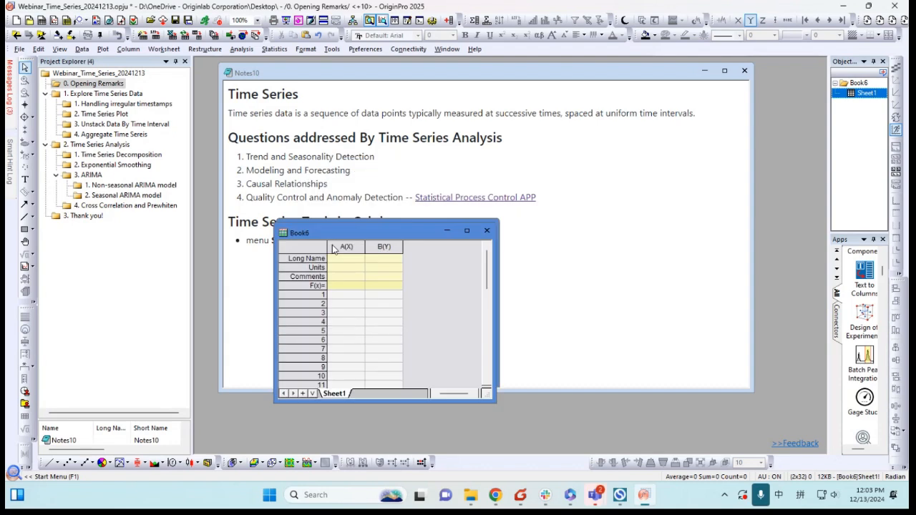
{"action": "left_click", "coordinate": [275, 49]}
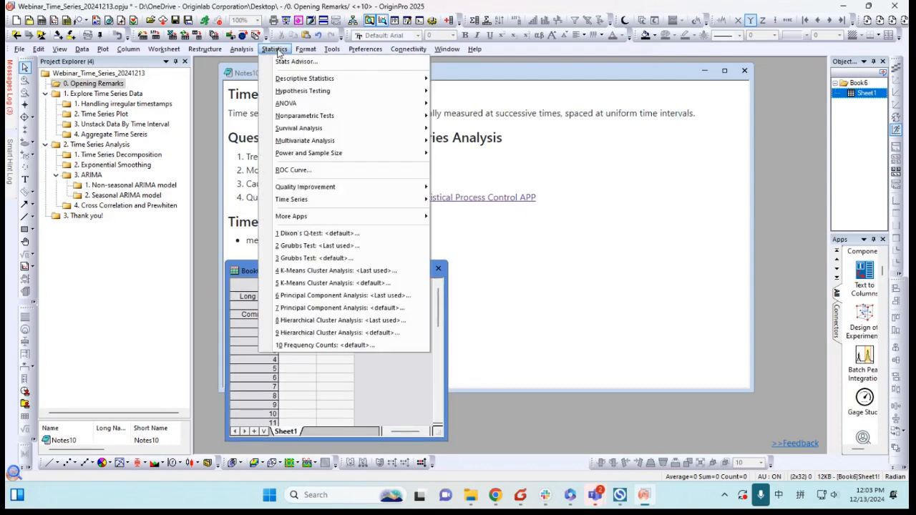
{"action": "mouse_move", "coordinate": [303, 205]}
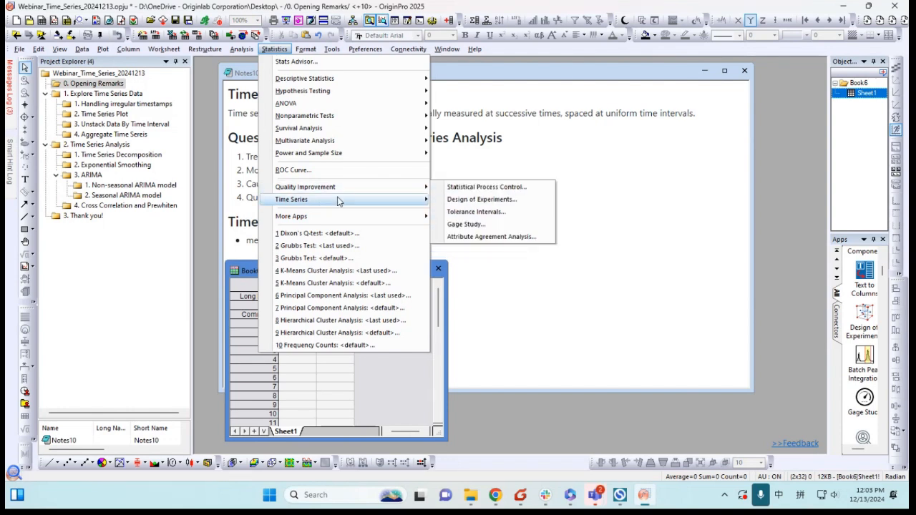
{"action": "left_click", "coordinate": [531, 169]}
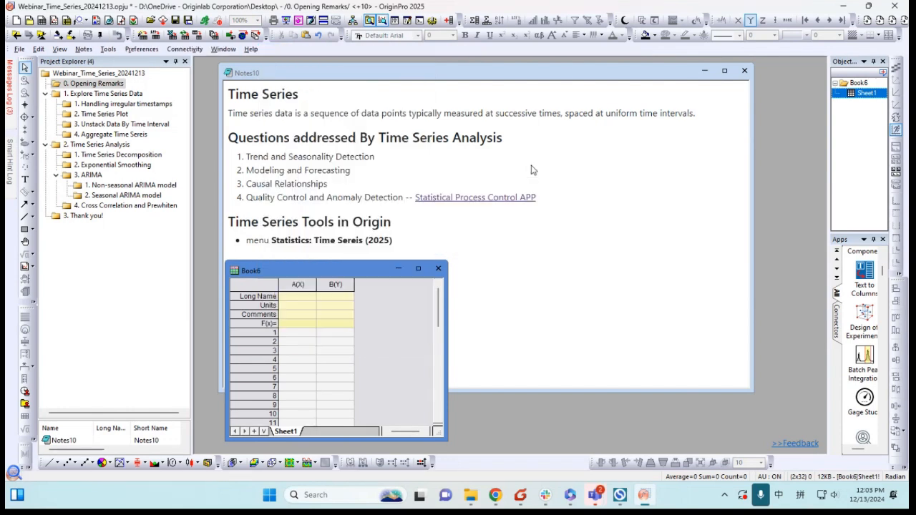
{"action": "left_click", "coordinate": [419, 255]}
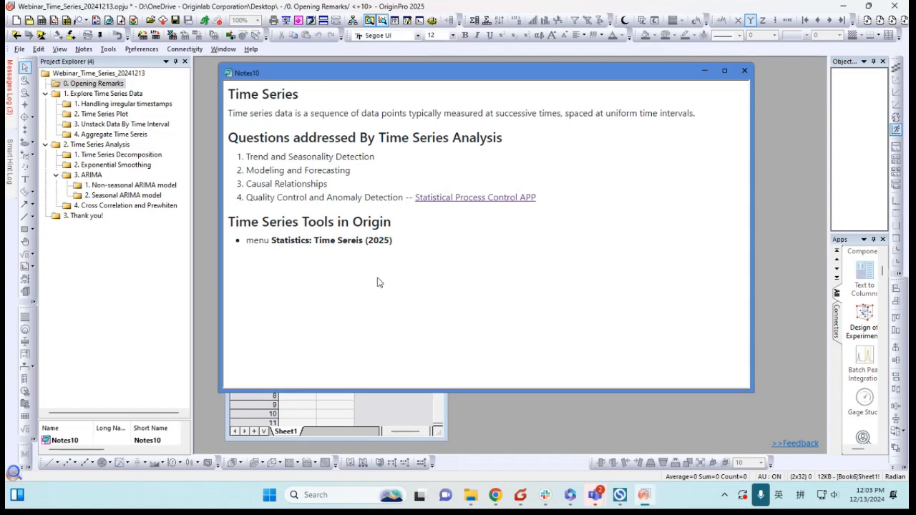
{"action": "left_click", "coordinate": [145, 304]}
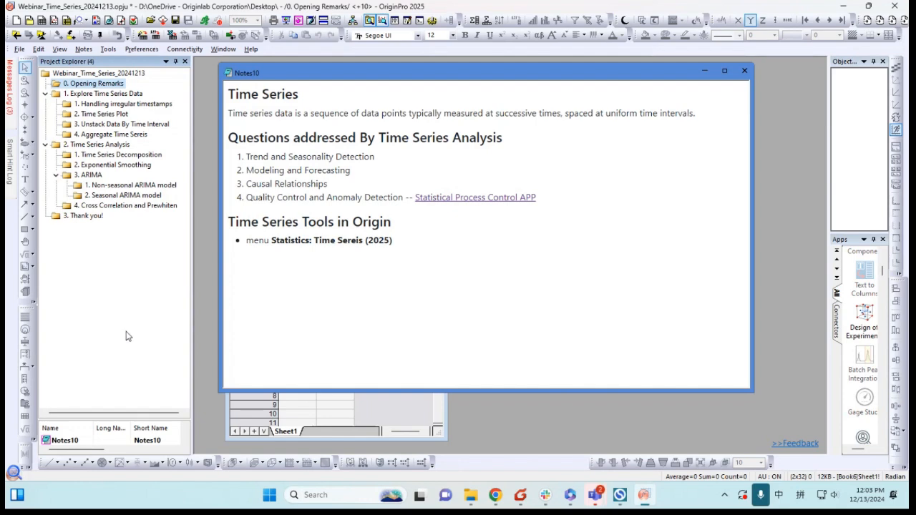
- Open the project folder "1. Handling irregular timestamps" and arrange its workbook and notes windows side by side
{"action": "left_click", "coordinate": [107, 105]}
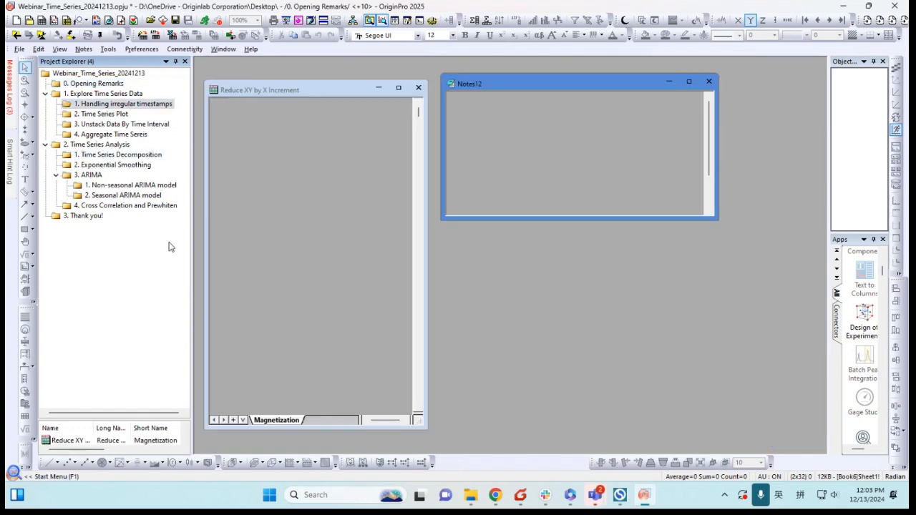
{"action": "left_click_drag", "start_coordinate": [533, 96], "coordinate": [568, 103]}
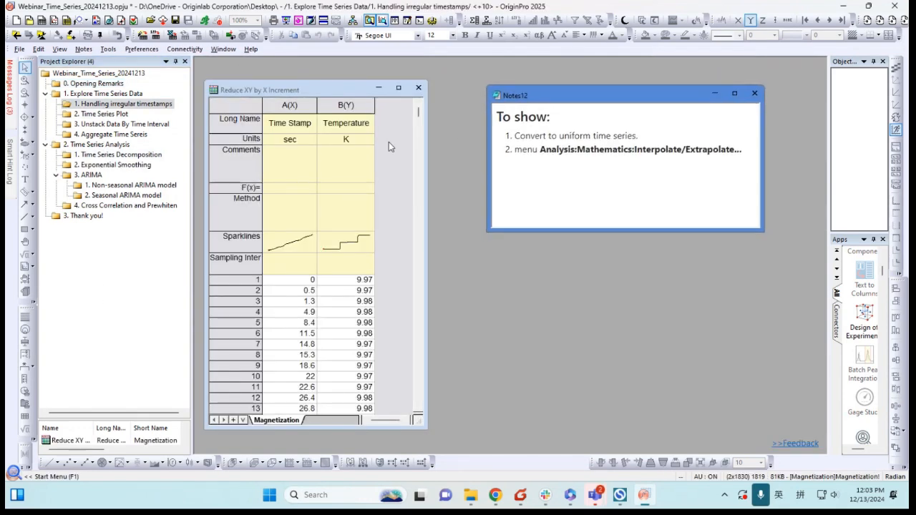
{"action": "left_click", "coordinate": [322, 92]}
{"action": "left_click_drag", "start_coordinate": [322, 92], "coordinate": [339, 95]}
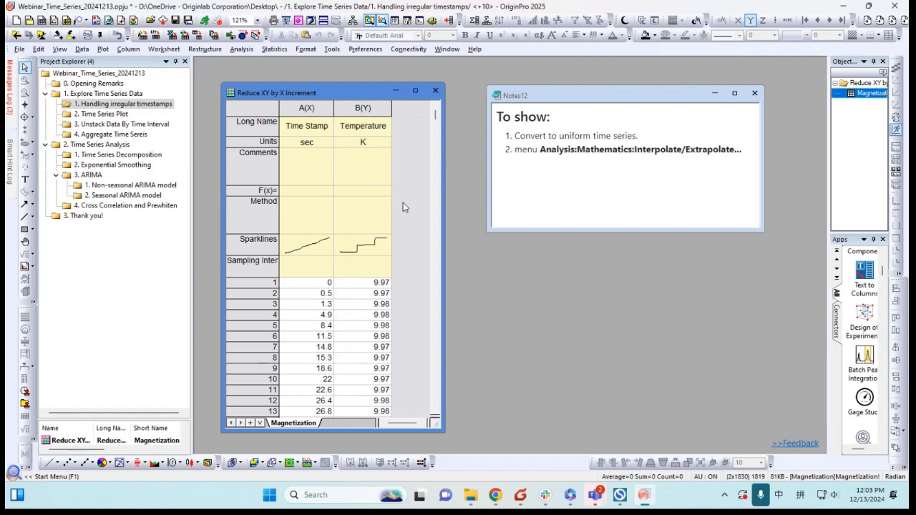
{"action": "left_click_drag", "start_coordinate": [369, 97], "coordinate": [367, 88]}
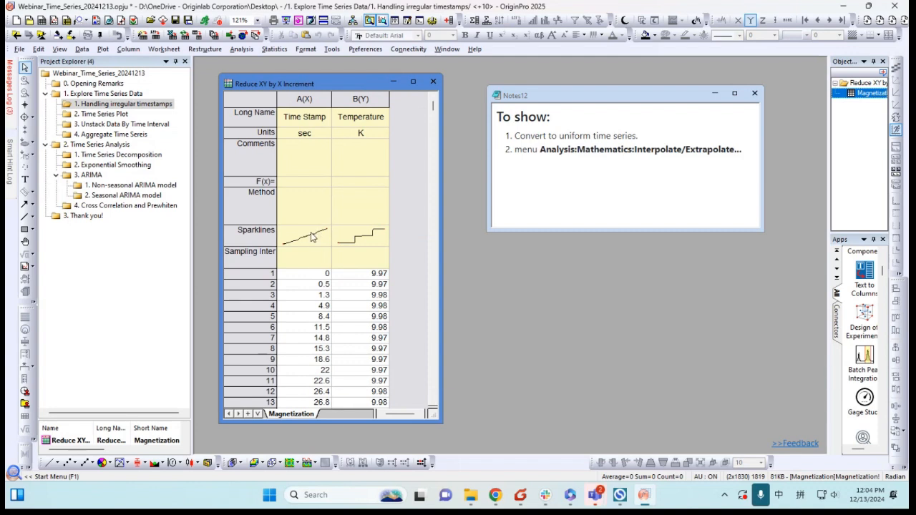
{"action": "mouse_move", "coordinate": [311, 239]}
{"action": "left_click_drag", "start_coordinate": [336, 86], "coordinate": [330, 86]}
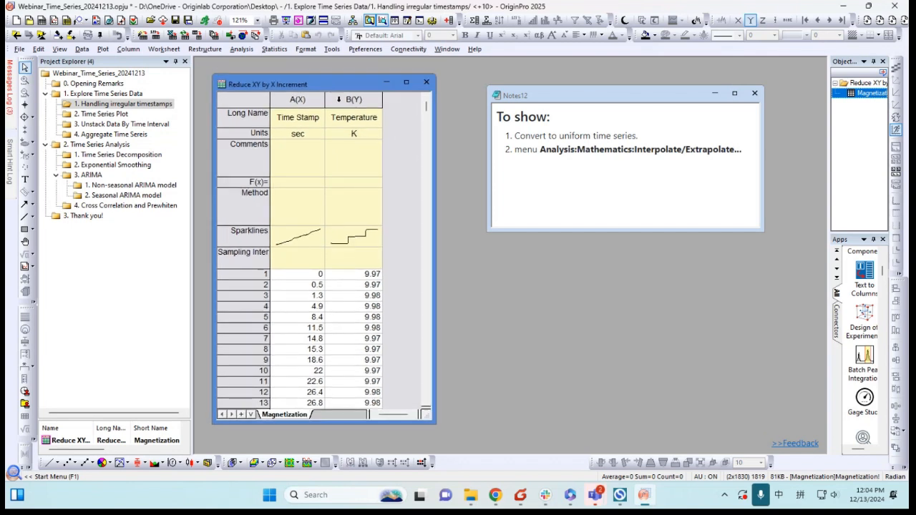
- Start Interpolate/Extrapolate on the Temperature column, enlarge its dialog and enable Auto Preview
{"action": "left_click", "coordinate": [339, 100]}
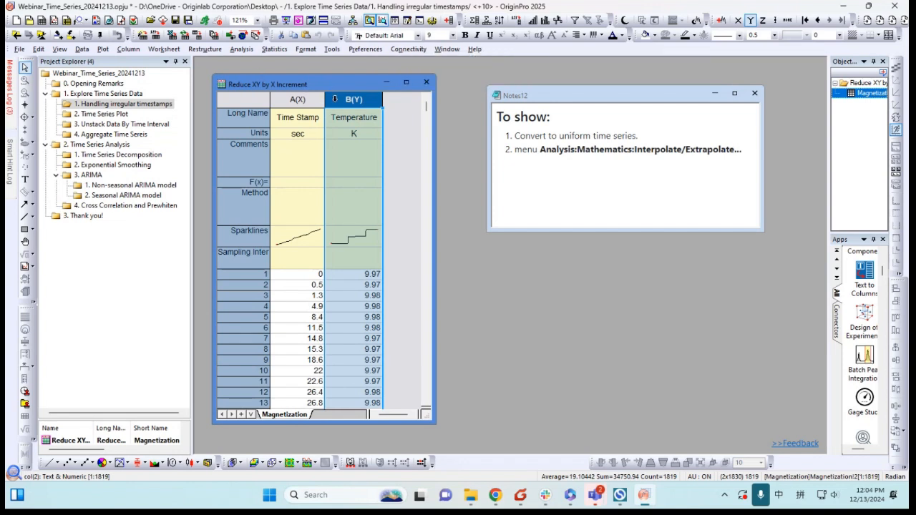
{"action": "mouse_move", "coordinate": [346, 101]}
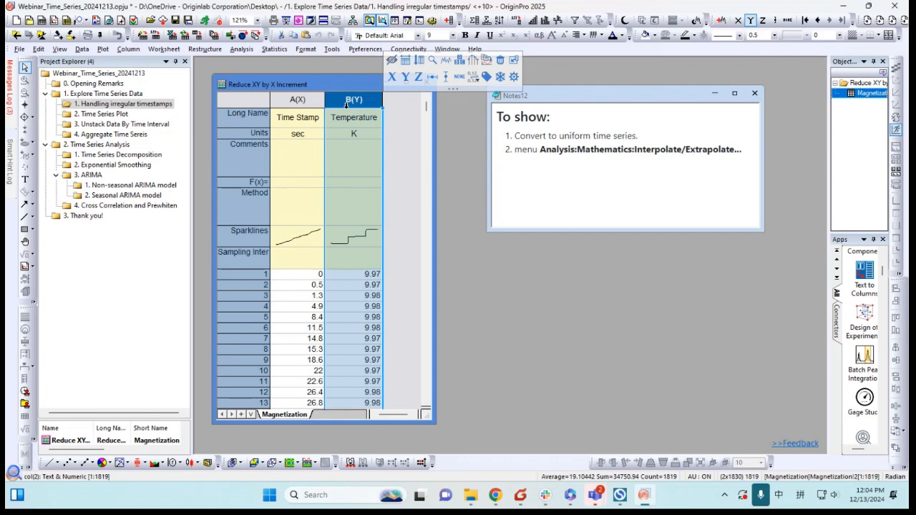
{"action": "left_click", "coordinate": [239, 50]}
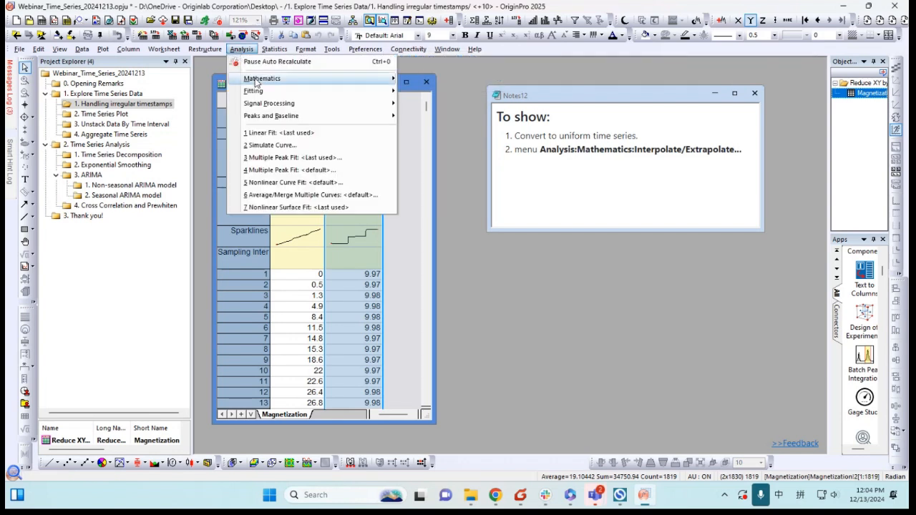
{"action": "mouse_move", "coordinate": [262, 79]}
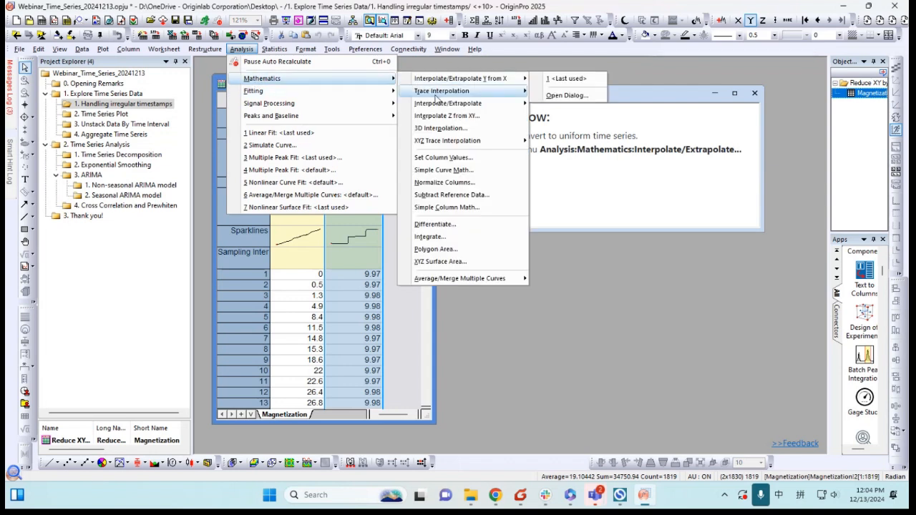
{"action": "mouse_move", "coordinate": [426, 107]}
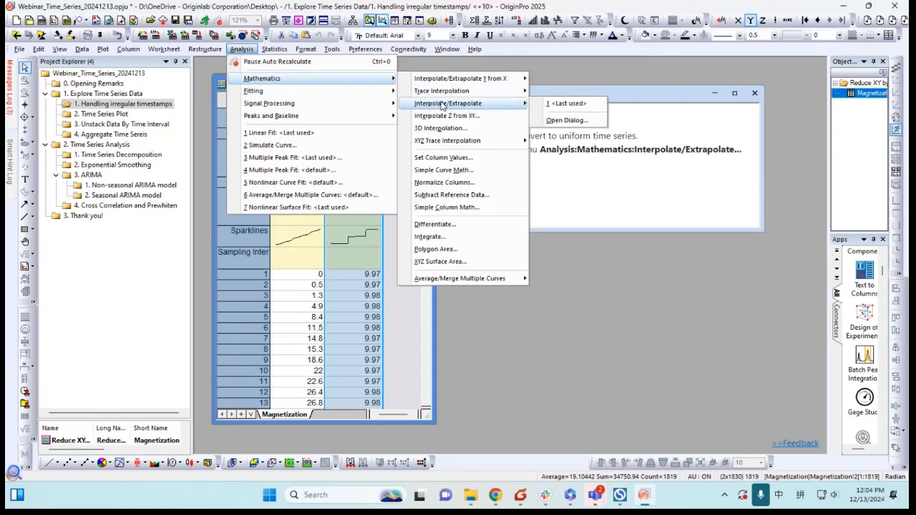
{"action": "left_click", "coordinate": [573, 120]}
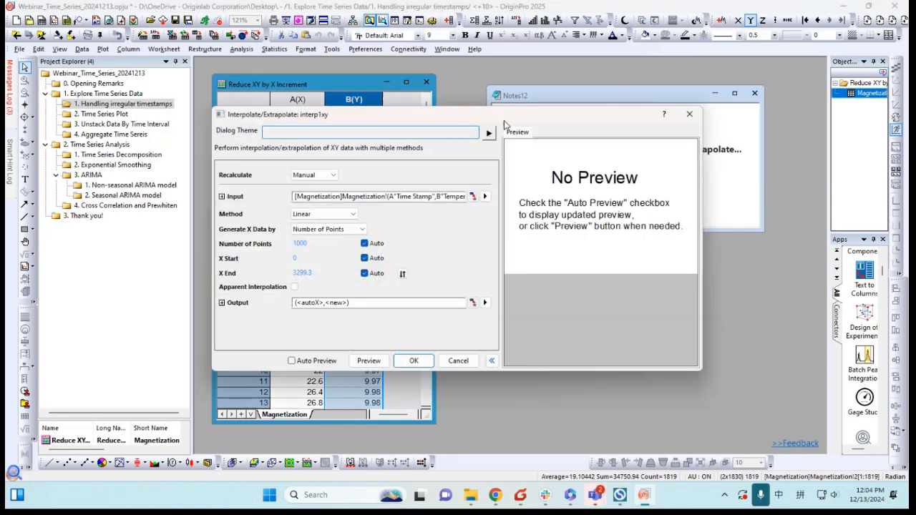
{"action": "left_click_drag", "start_coordinate": [499, 116], "coordinate": [579, 104]}
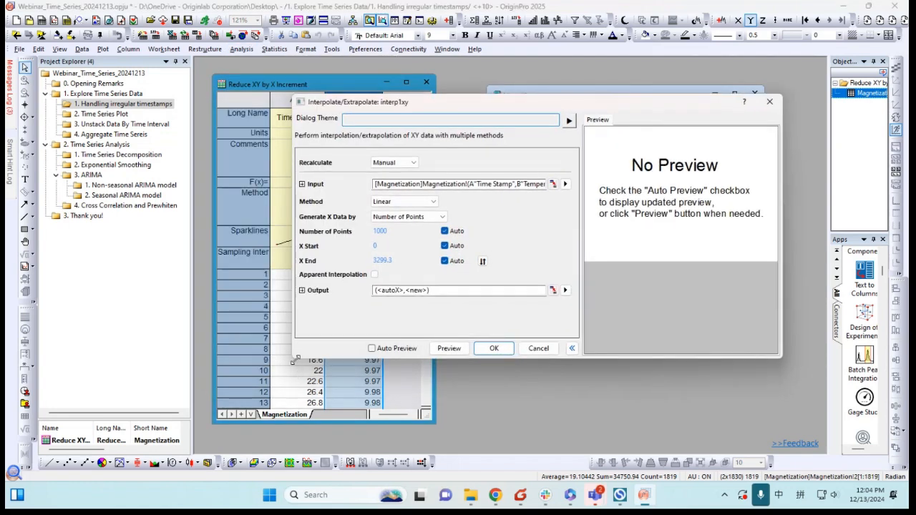
{"action": "left_click_drag", "start_coordinate": [295, 359], "coordinate": [252, 437]}
{"action": "left_click", "coordinate": [330, 426]}
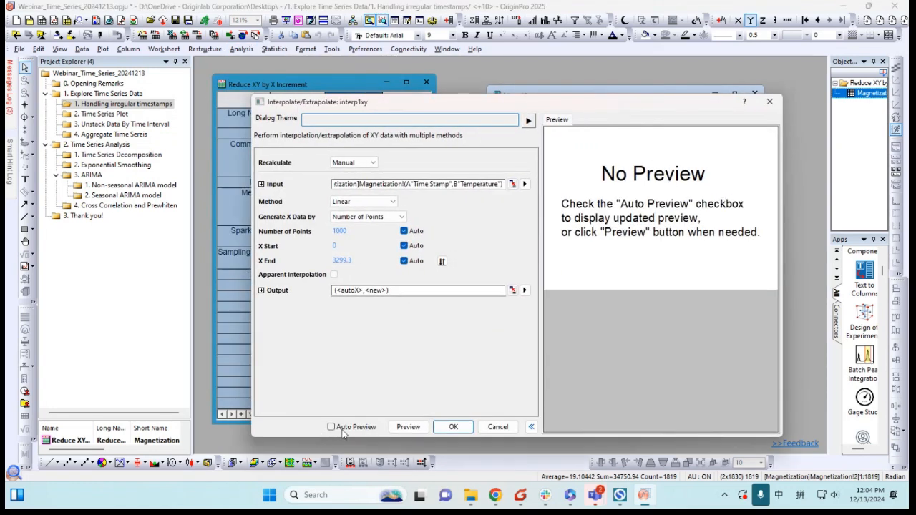
- Generate the interpolated X data by Increment, with an X increment of 2 and an X end of 3300
{"action": "left_click", "coordinate": [367, 217]}
{"action": "left_click", "coordinate": [342, 233]}
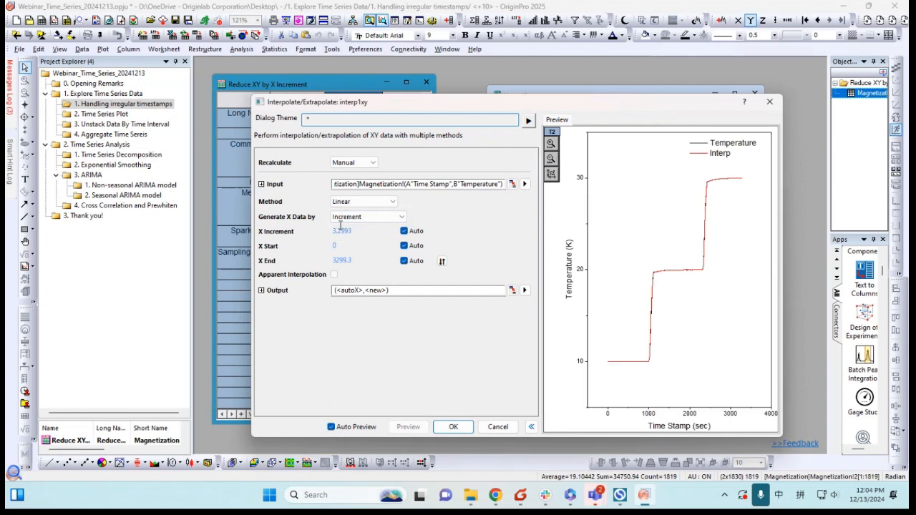
{"action": "left_click", "coordinate": [403, 230]}
{"action": "left_click_drag", "start_coordinate": [361, 102], "coordinate": [443, 88]}
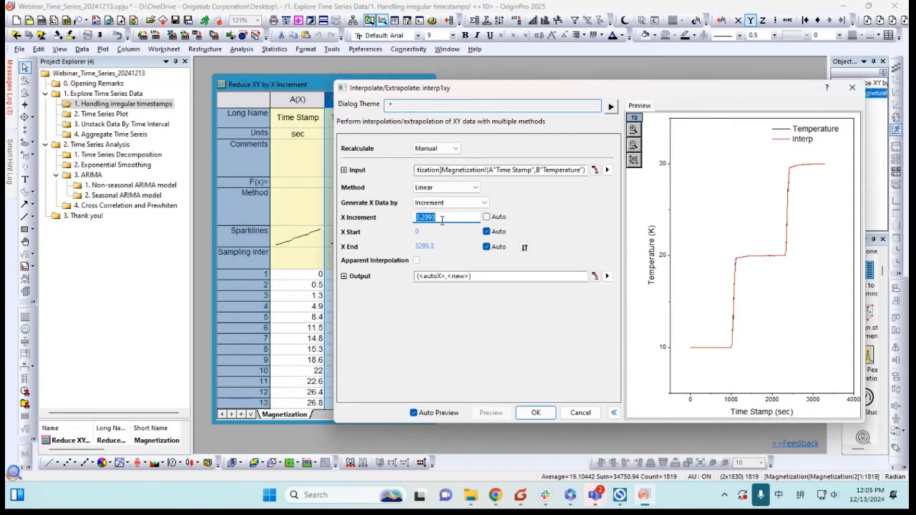
{"action": "left_click", "coordinate": [487, 247]}
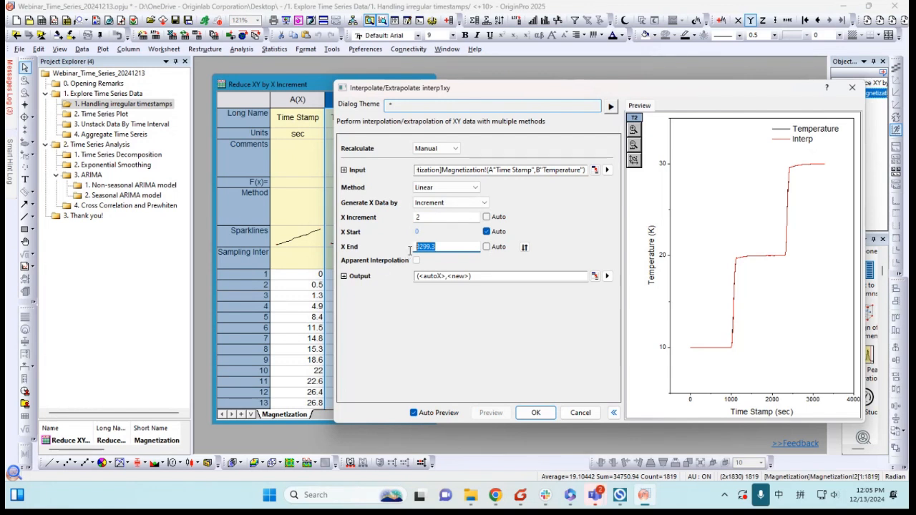
{"action": "type", "text": "3300"}
{"action": "left_click", "coordinate": [417, 311]}
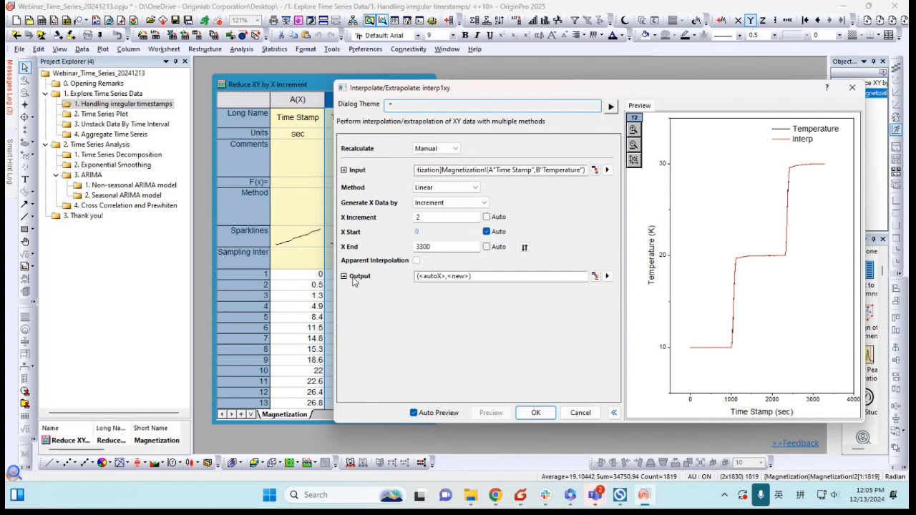
- Set the interpolation output to New XY, run it, and widen the workbook to show the new columns
{"action": "left_click", "coordinate": [608, 276]}
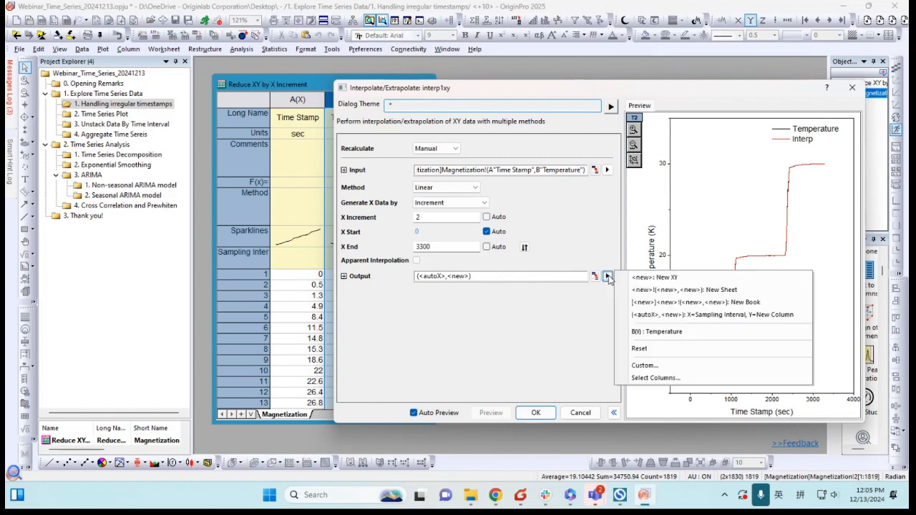
{"action": "left_click", "coordinate": [673, 279]}
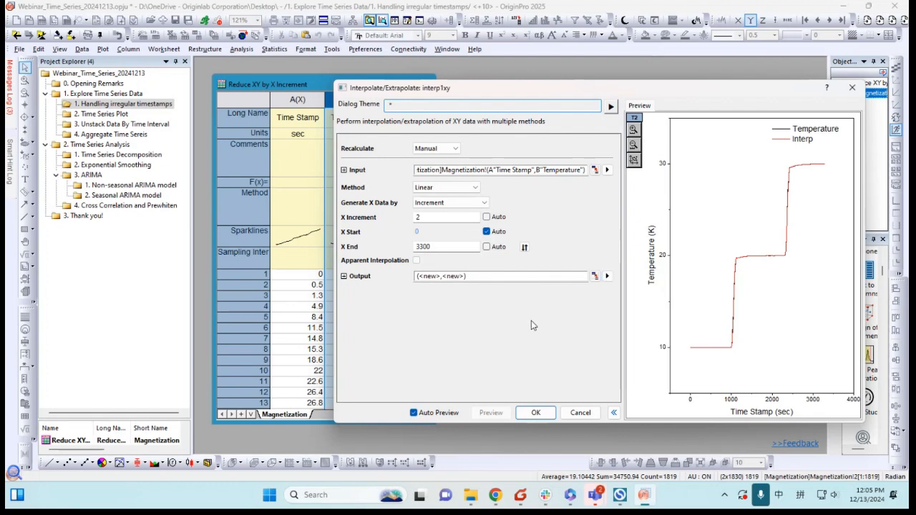
{"action": "left_click", "coordinate": [535, 413]}
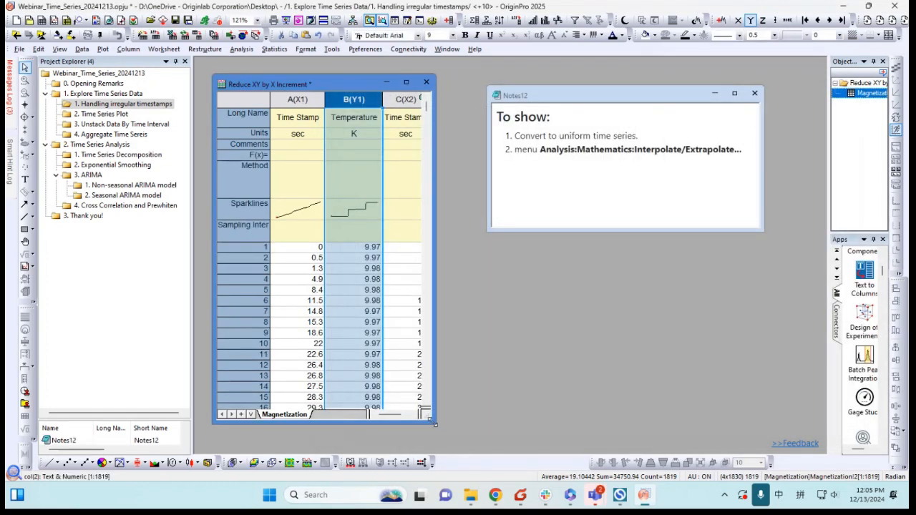
{"action": "left_click_drag", "start_coordinate": [484, 420], "coordinate": [579, 432]}
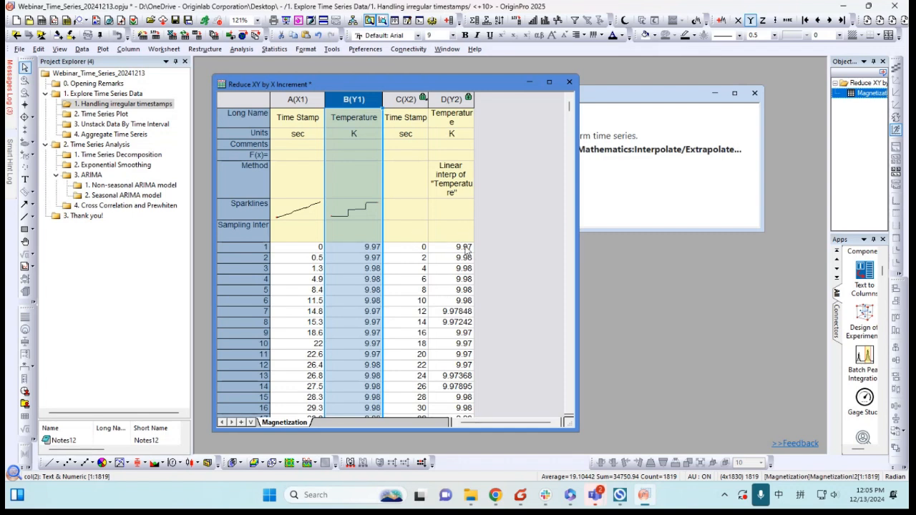
- Add sparklines to the interpolated Time Stamp and Temperature columns, C(X2) and D(Y2)
{"action": "left_click", "coordinate": [406, 100]}
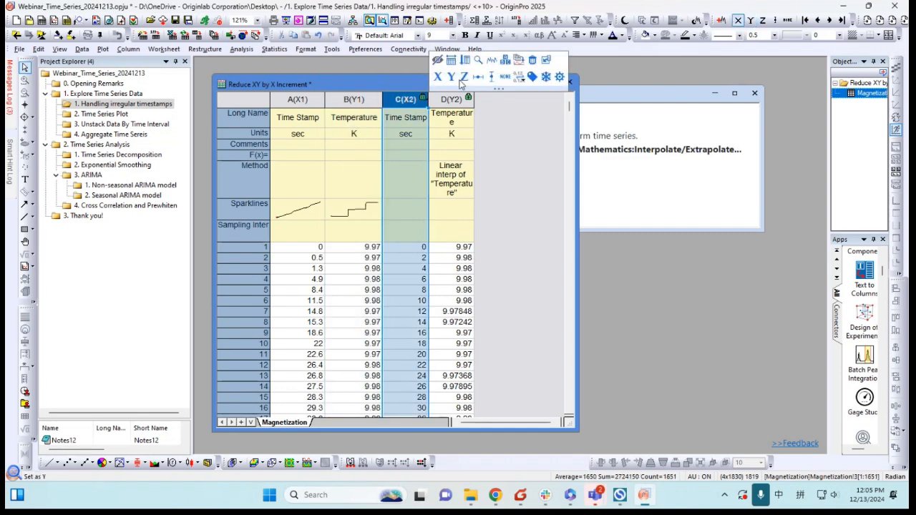
{"action": "left_click", "coordinate": [490, 60]}
{"action": "left_click", "coordinate": [458, 99]}
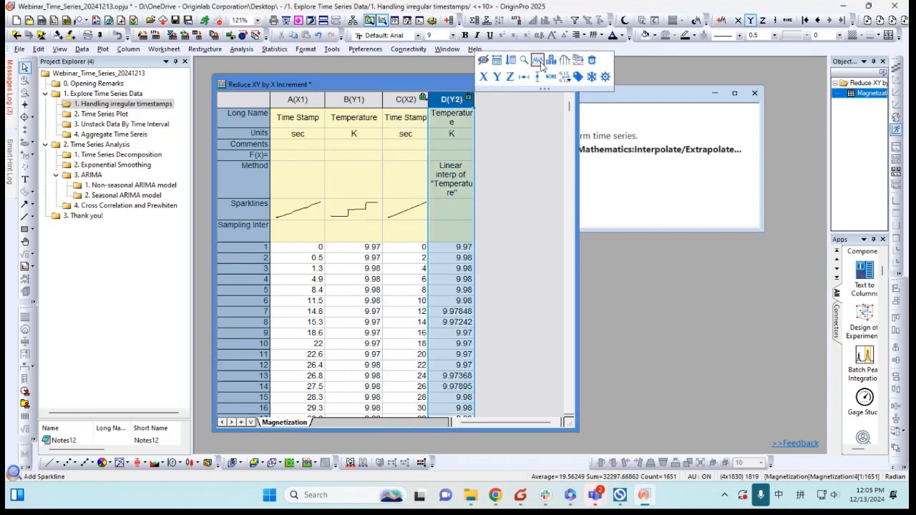
{"action": "left_click", "coordinate": [538, 60]}
{"action": "left_click", "coordinate": [524, 191]}
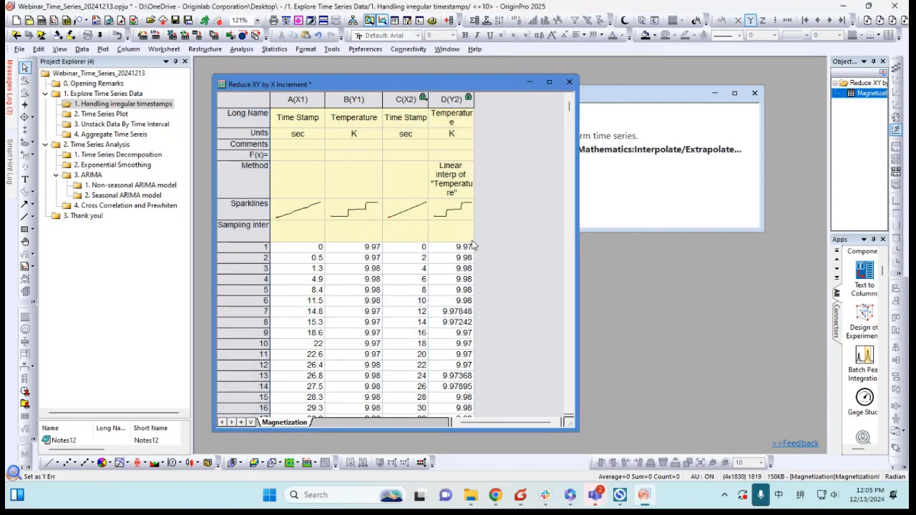
- Plot the original and interpolated Temperature columns, B(Y1) and D(Y2), together as a line graph and enlarge the graph window
{"action": "left_click", "coordinate": [360, 95]}
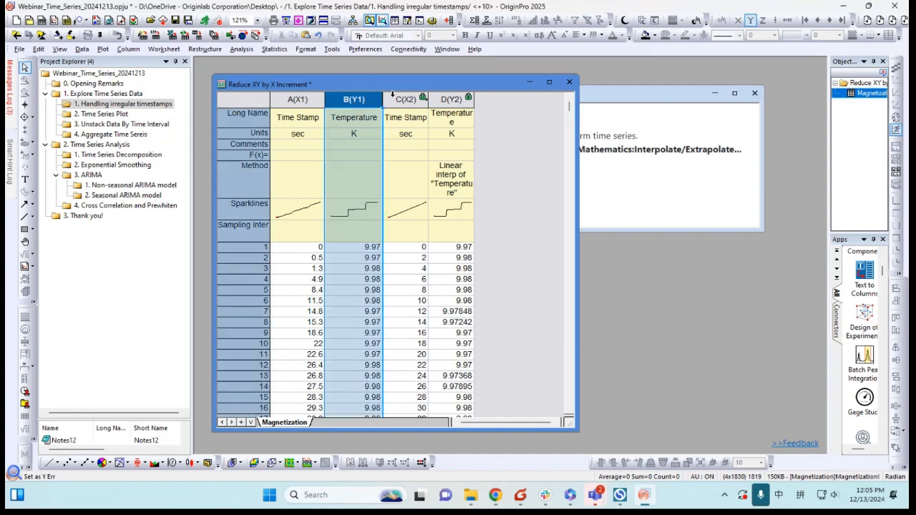
{"action": "left_click", "coordinate": [458, 99], "text": "ctrl"}
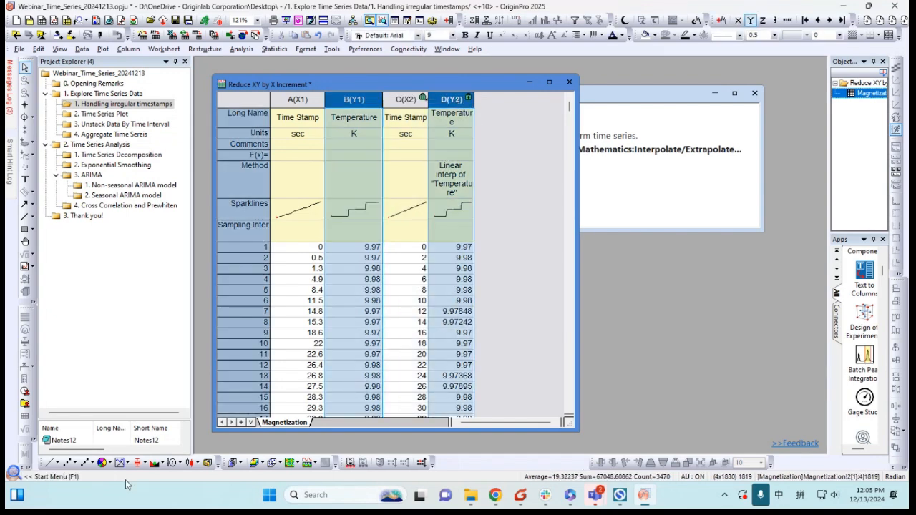
{"action": "left_click", "coordinate": [54, 464]}
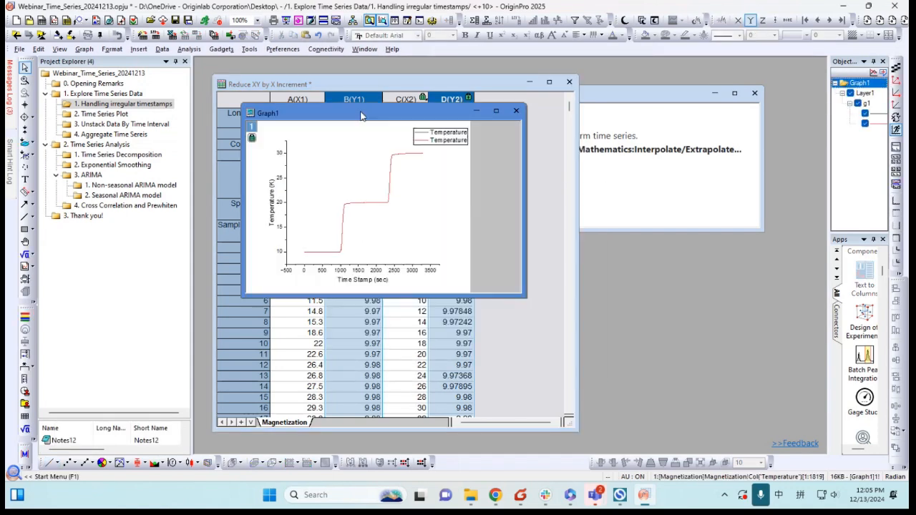
{"action": "left_click_drag", "start_coordinate": [517, 293], "coordinate": [625, 400]}
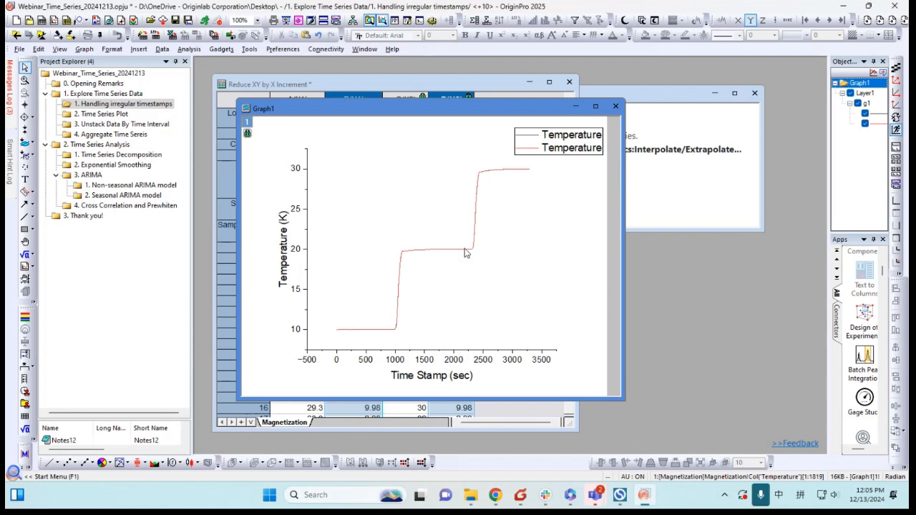
- Close the Temperature comparison graph and arrange the narrowed workbook and the Notes12 window side by side
{"action": "left_click", "coordinate": [615, 106]}
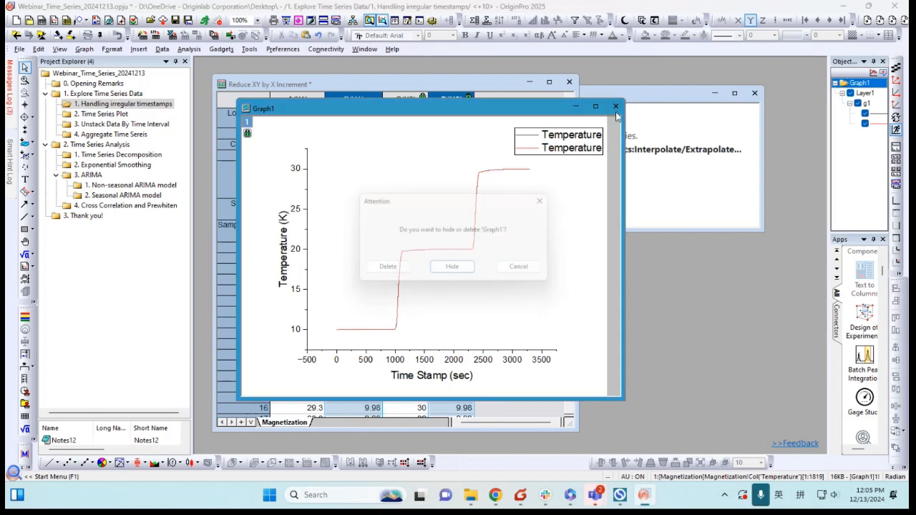
{"action": "left_click", "coordinate": [383, 213]}
{"action": "left_click", "coordinate": [503, 225]}
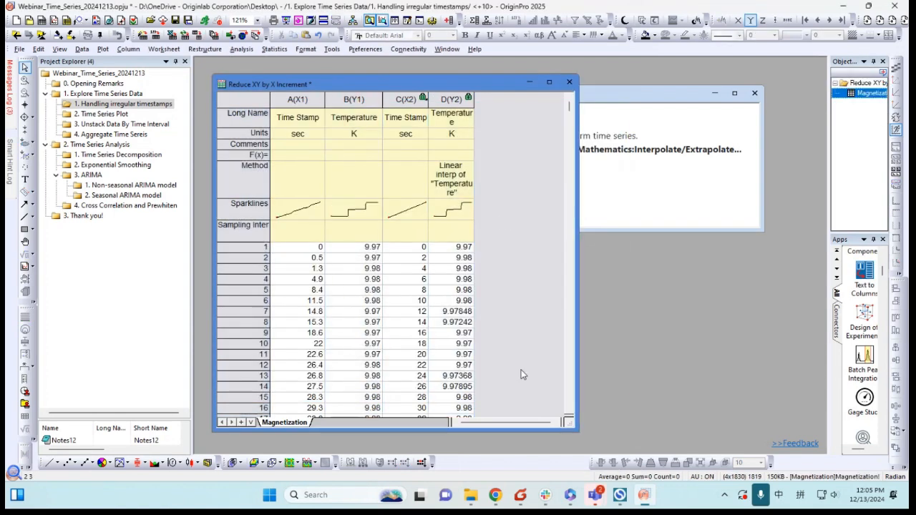
{"action": "left_click_drag", "start_coordinate": [577, 431], "coordinate": [504, 427]}
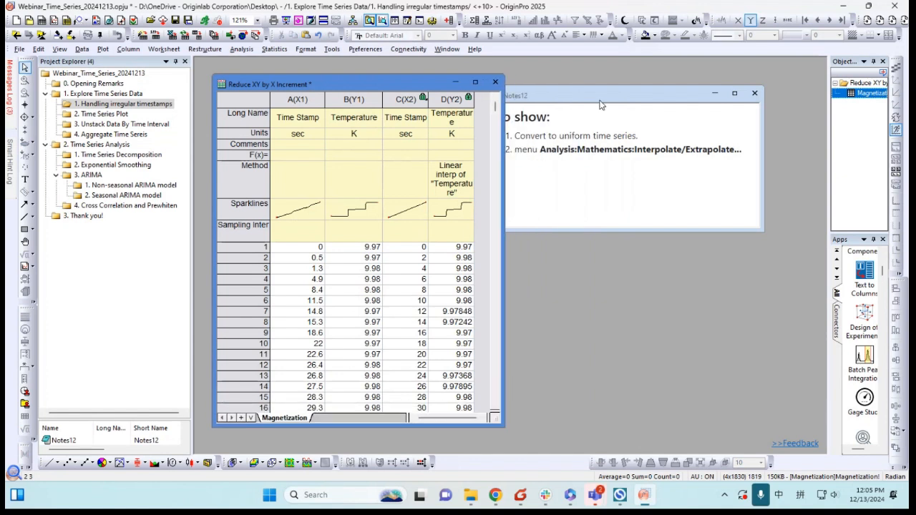
{"action": "left_click_drag", "start_coordinate": [600, 96], "coordinate": [634, 91]}
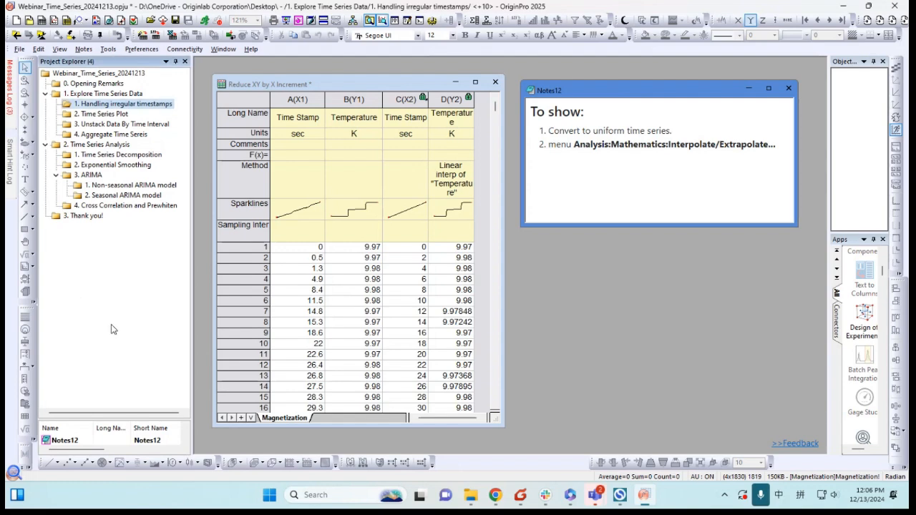
- Open the 2. Time Series Plot folder and examine the date, value and Year columns of Book10
{"action": "left_click", "coordinate": [96, 115]}
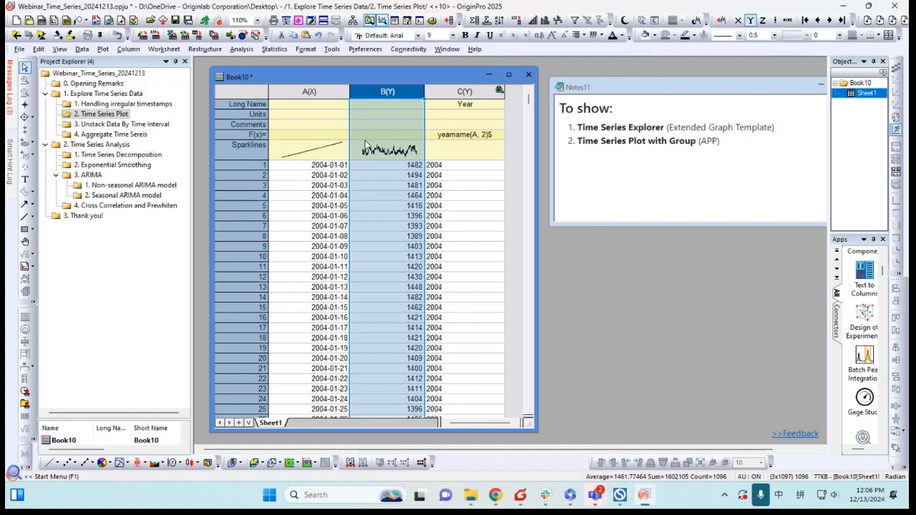
{"action": "left_click", "coordinate": [387, 92]}
{"action": "left_click", "coordinate": [330, 169]}
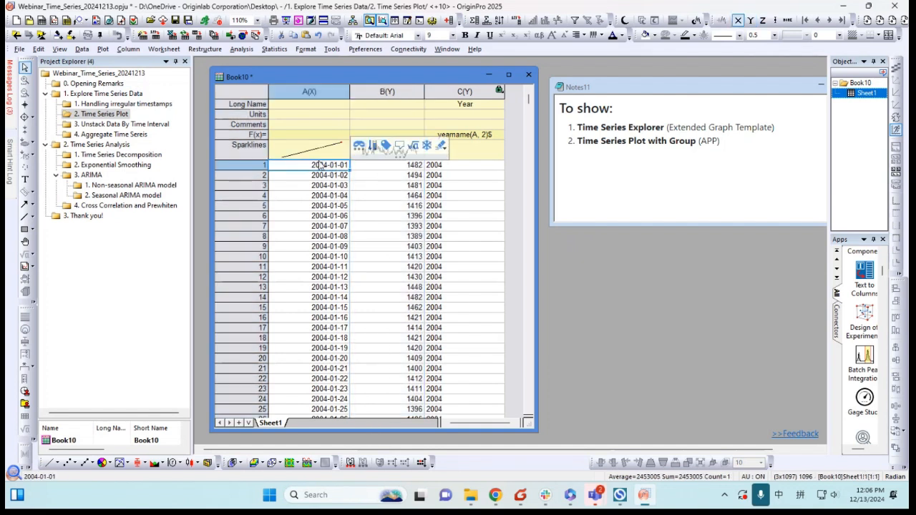
{"action": "left_click", "coordinate": [507, 174]}
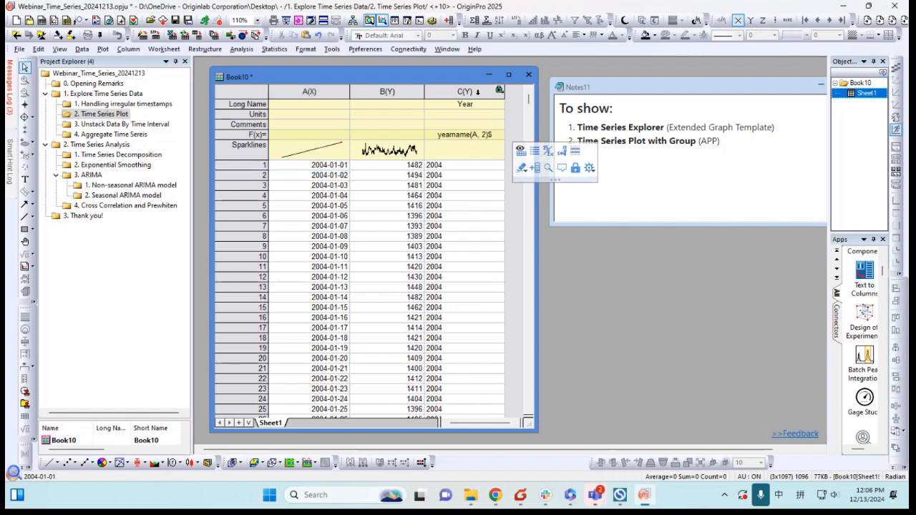
{"action": "left_click", "coordinate": [467, 93]}
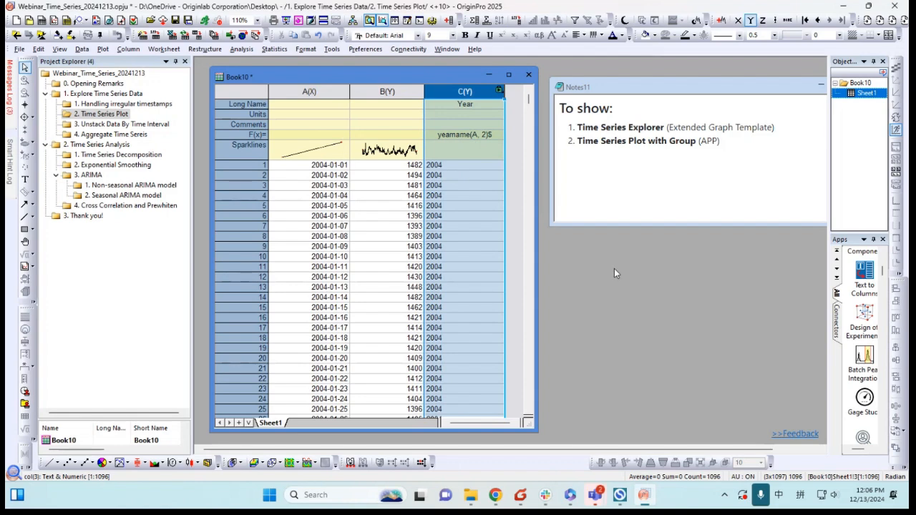
{"action": "left_click", "coordinate": [517, 278]}
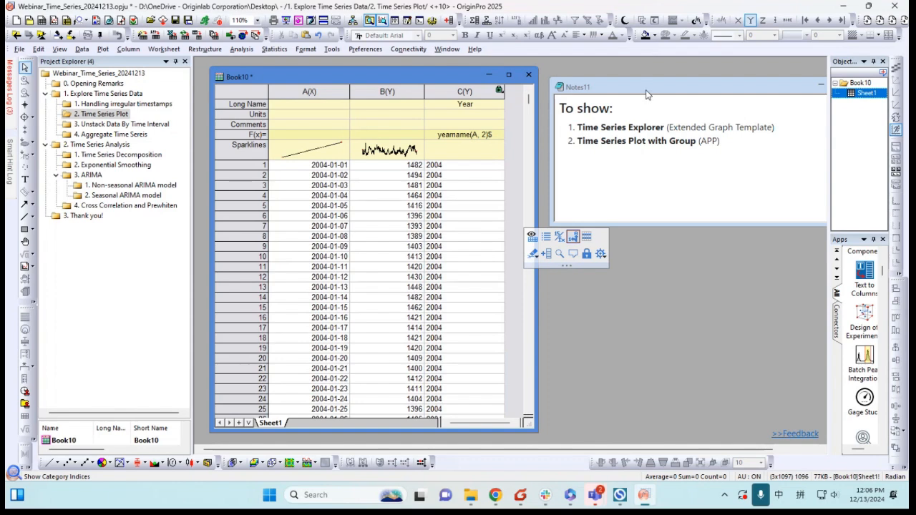
{"action": "left_click_drag", "start_coordinate": [647, 94], "coordinate": [643, 88]}
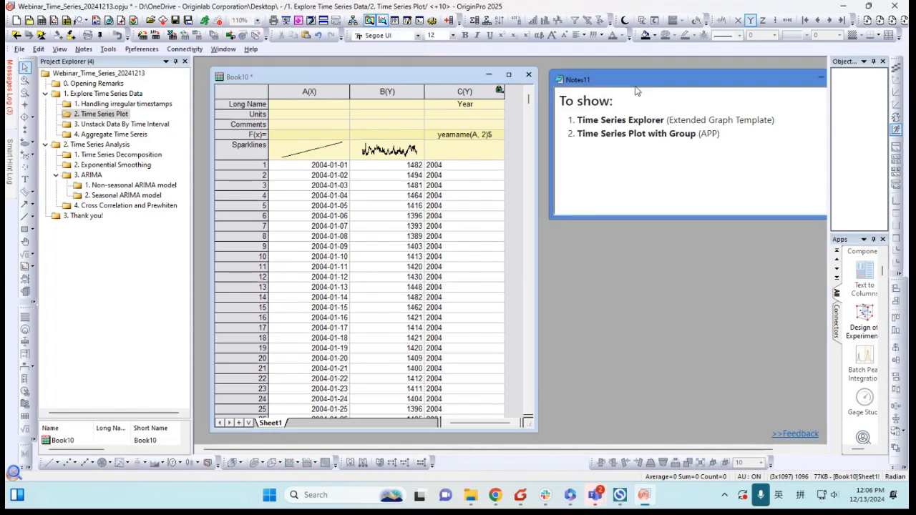
{"action": "left_click", "coordinate": [364, 92]}
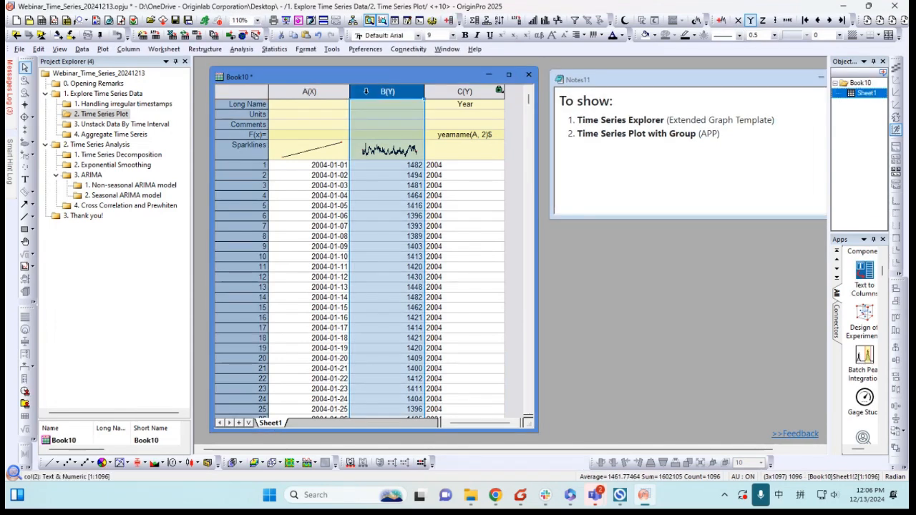
{"action": "left_click", "coordinate": [274, 49]}
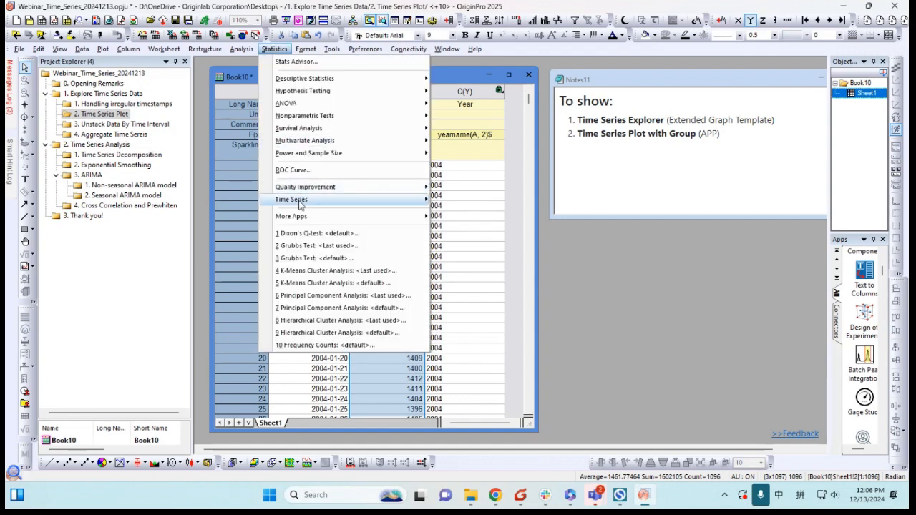
{"action": "mouse_move", "coordinate": [337, 200]}
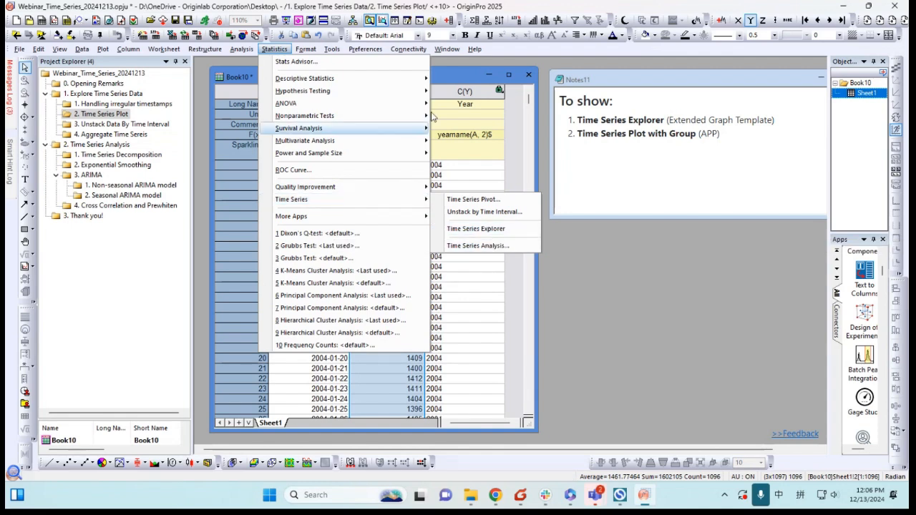
{"action": "left_click", "coordinate": [361, 77]}
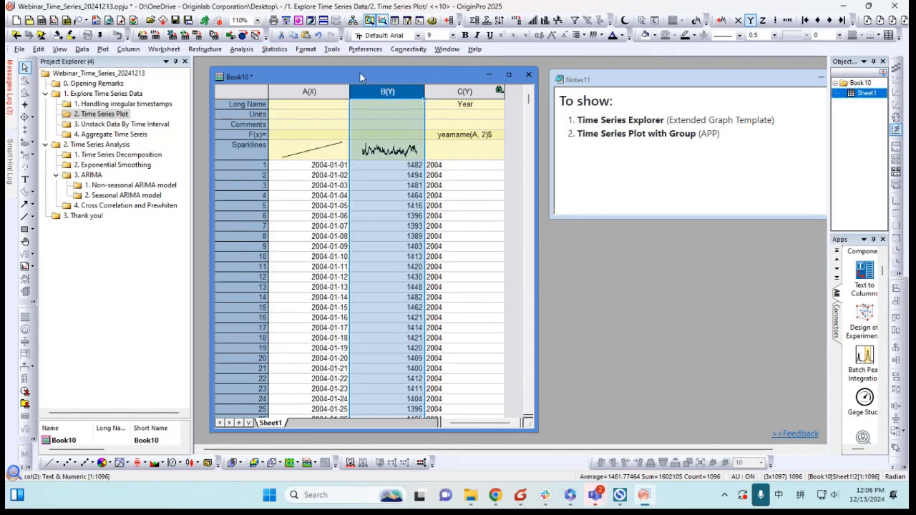
- Search the Template Center's graph templates for "time series", check the Time Series Explorer entry, and close the Template Center
{"action": "left_click", "coordinate": [103, 49]}
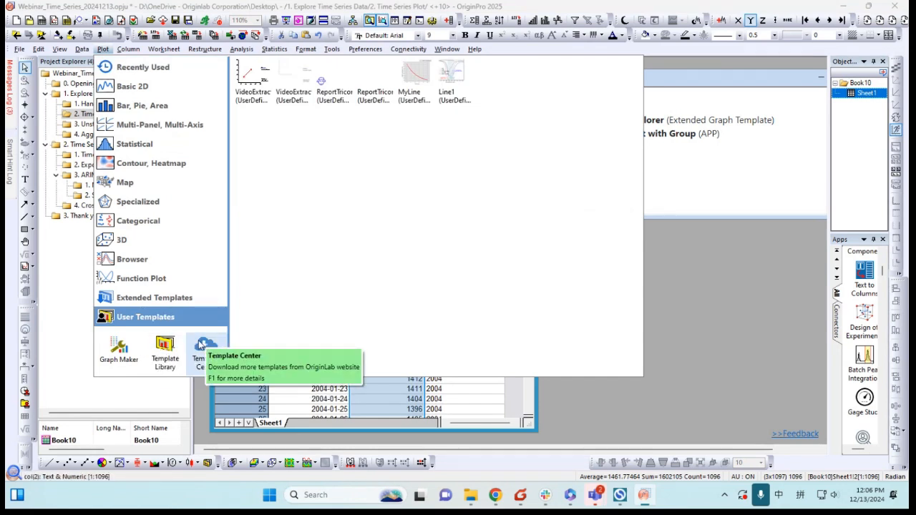
{"action": "left_click", "coordinate": [202, 346]}
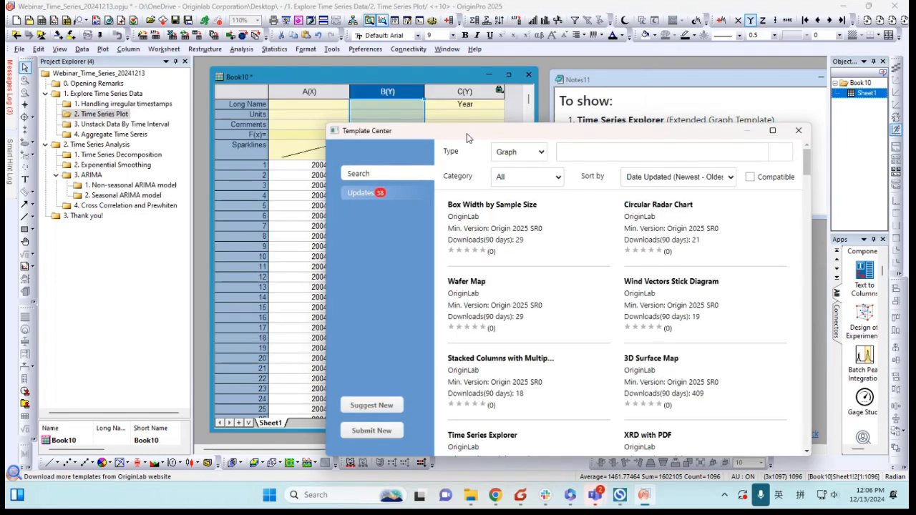
{"action": "left_click_drag", "start_coordinate": [466, 134], "coordinate": [249, 91]}
{"action": "left_click", "coordinate": [373, 110]}
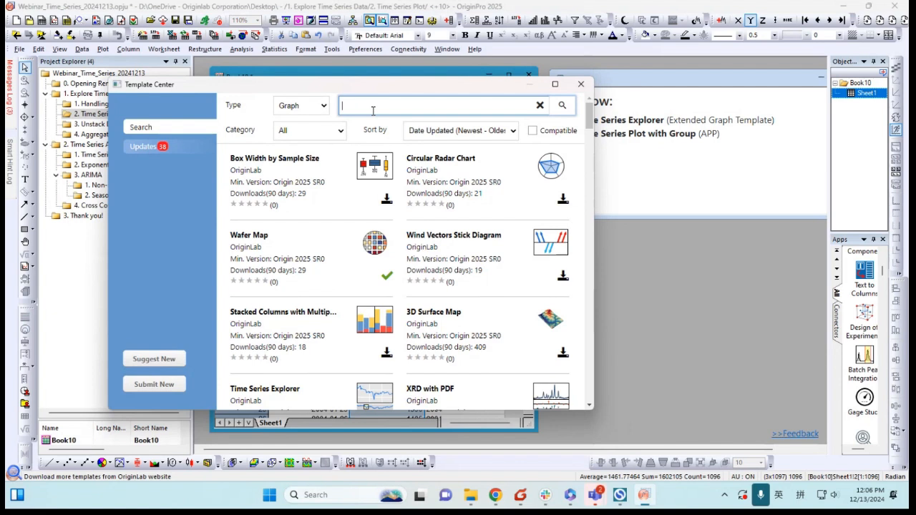
{"action": "type", "text": "time series"}
{"action": "left_click", "coordinate": [562, 105]}
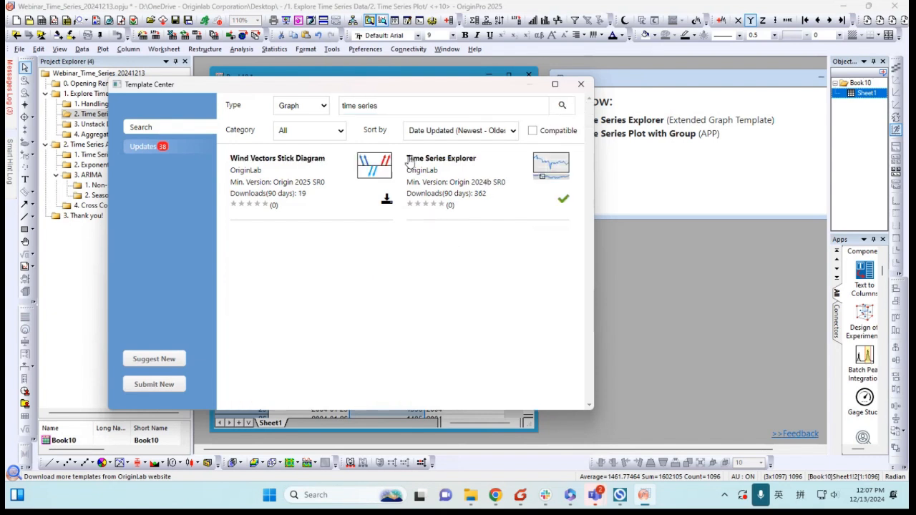
{"action": "mouse_move", "coordinate": [564, 202]}
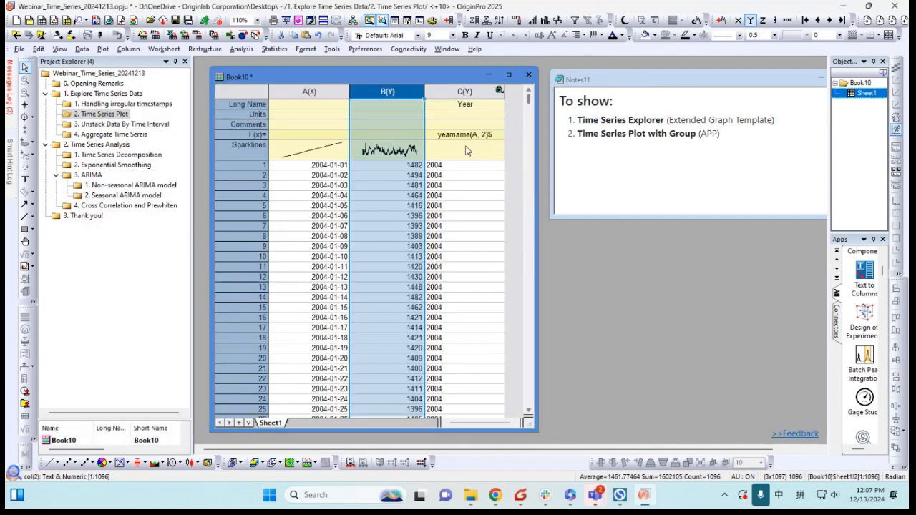
{"action": "left_click", "coordinate": [581, 83]}
- Create a Time Series Explorer graph from column B(Y) of Book10, and resize and reposition its window to fit the workspace
{"action": "left_click", "coordinate": [401, 91]}
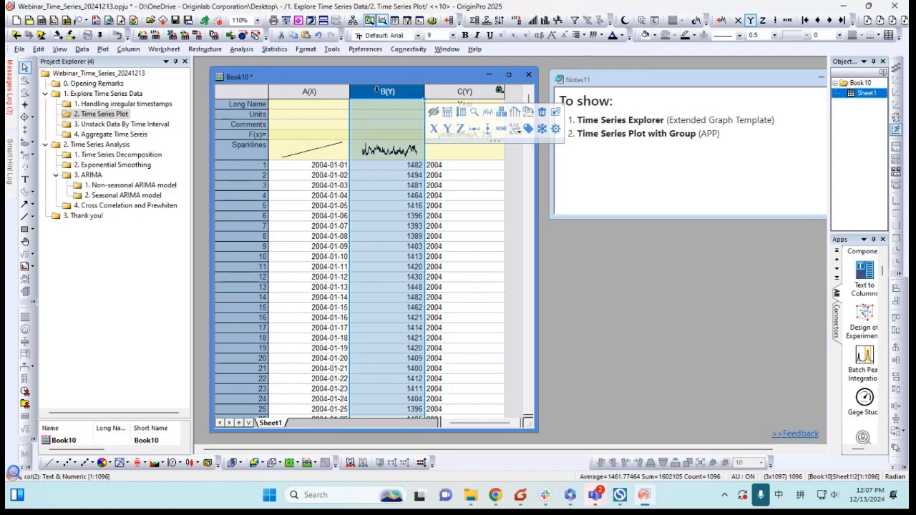
{"action": "left_click", "coordinate": [274, 49]}
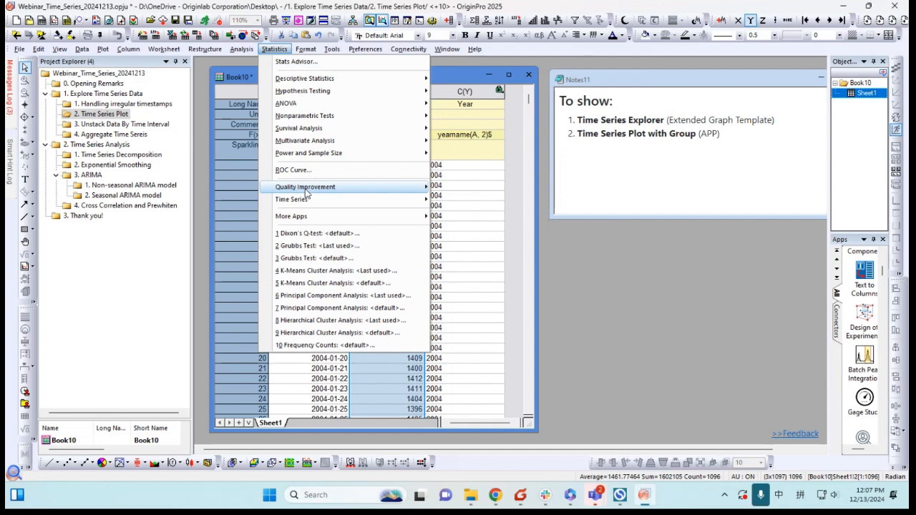
{"action": "mouse_move", "coordinate": [306, 192]}
{"action": "mouse_move", "coordinate": [419, 203]}
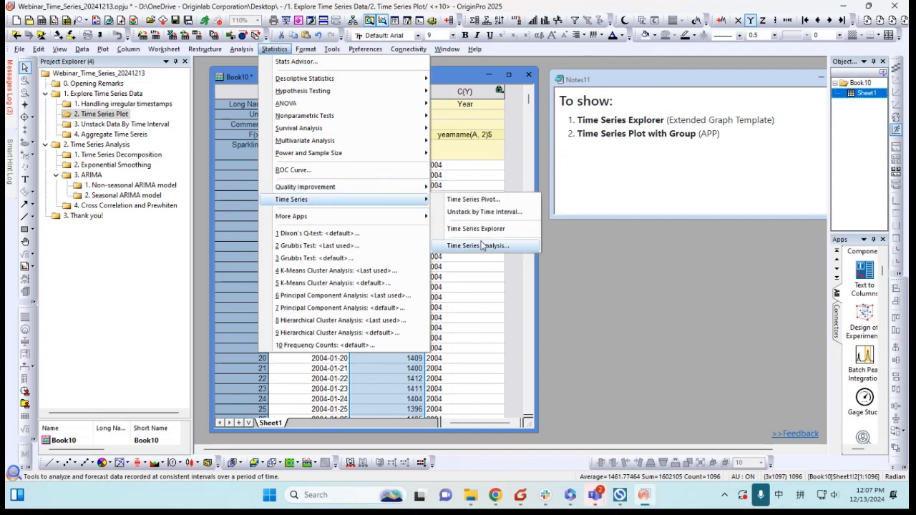
{"action": "left_click", "coordinate": [480, 229]}
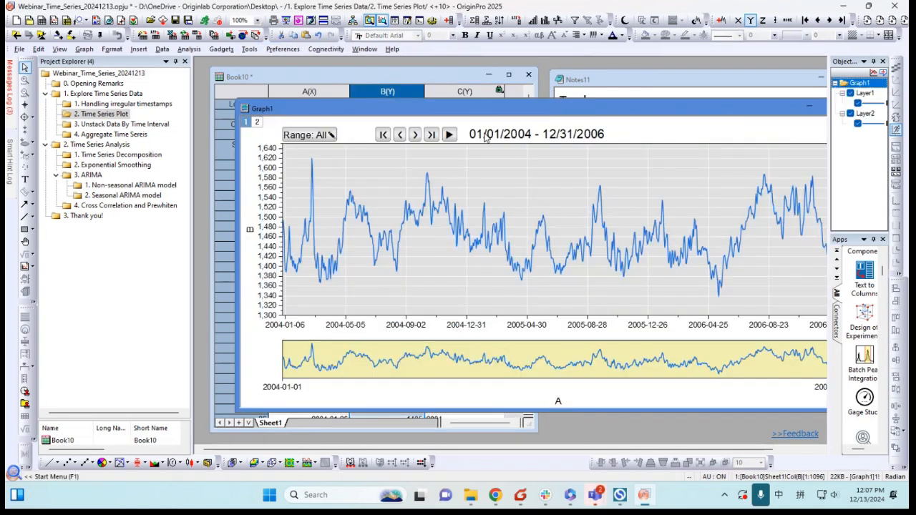
{"action": "left_click_drag", "start_coordinate": [238, 99], "coordinate": [395, 108]}
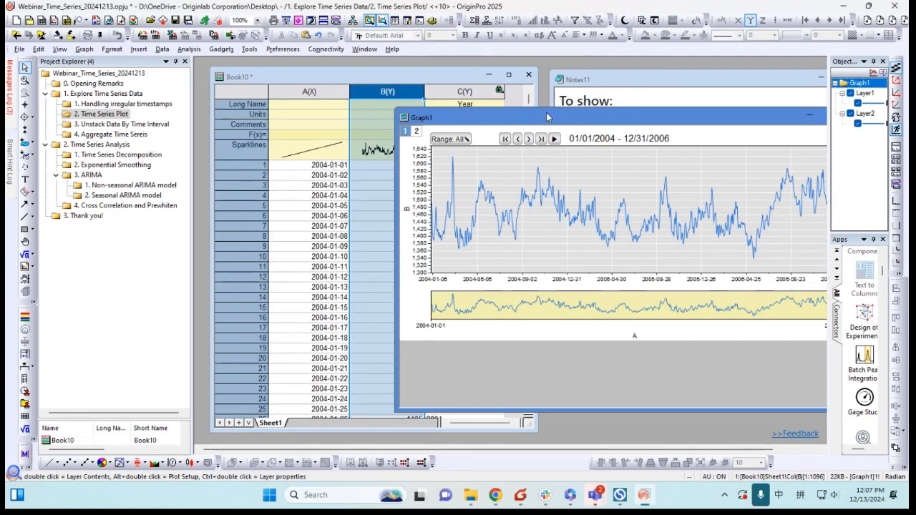
{"action": "left_click_drag", "start_coordinate": [547, 116], "coordinate": [364, 96]}
{"action": "left_click_drag", "start_coordinate": [673, 390], "coordinate": [785, 402]}
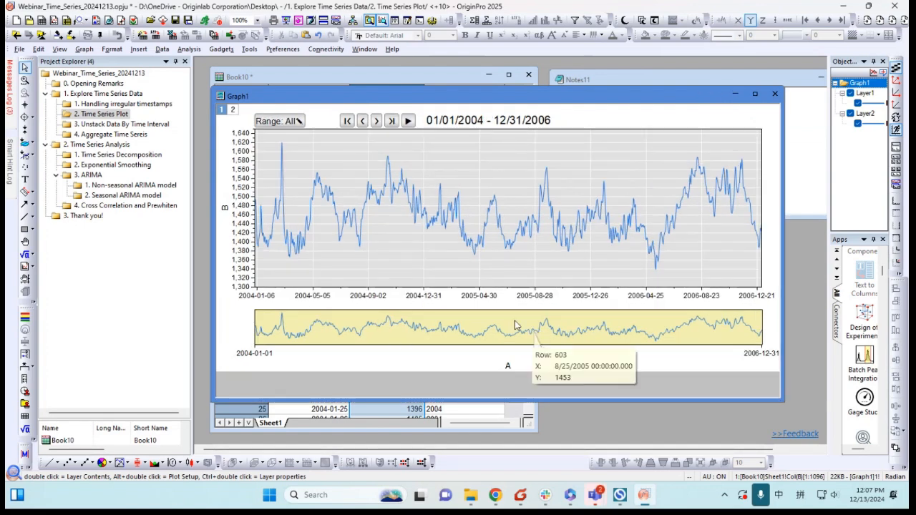
- Narrow the overview selection to 09/24/2004 - 12/28/2005 and shift it to cover 05/11/2004 - 08/14/2005
{"action": "left_click", "coordinate": [698, 327]}
{"action": "left_click_drag", "start_coordinate": [762, 327], "coordinate": [586, 329]}
{"action": "left_click", "coordinate": [260, 325]}
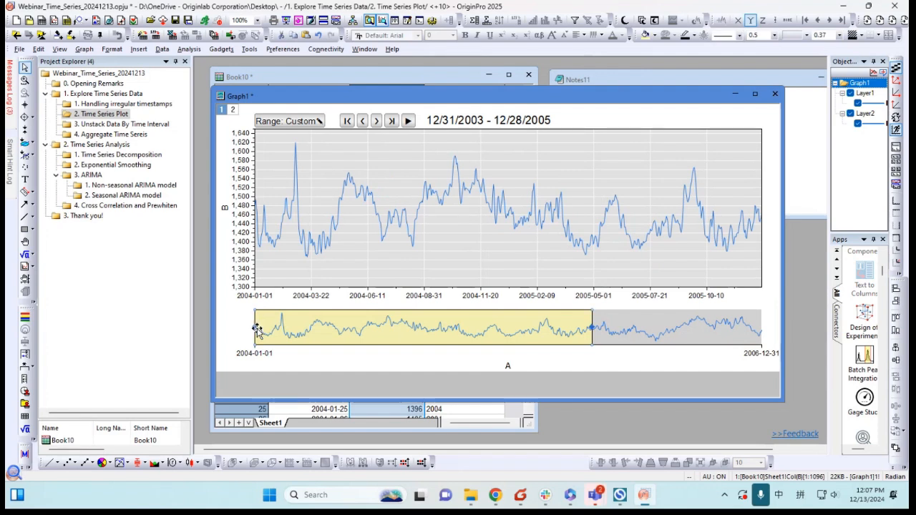
{"action": "left_click_drag", "start_coordinate": [259, 326], "coordinate": [322, 326]}
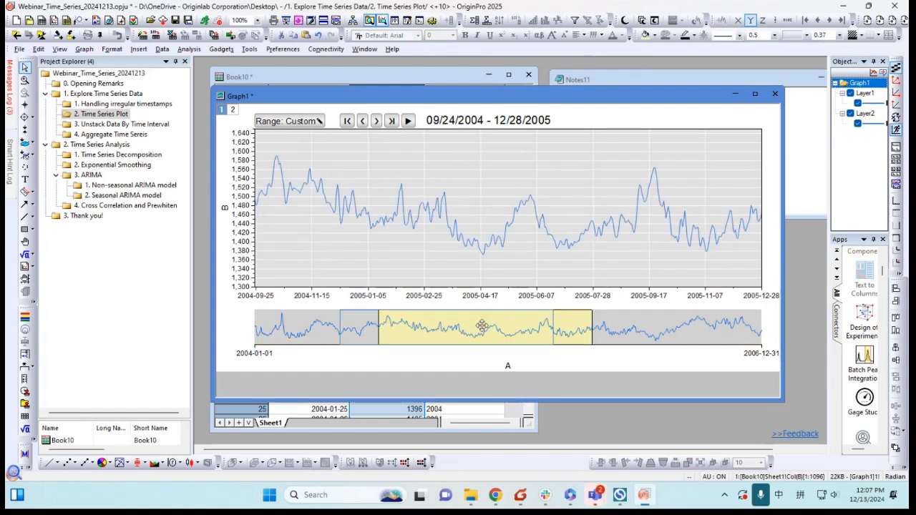
{"action": "left_click_drag", "start_coordinate": [505, 324], "coordinate": [464, 322]}
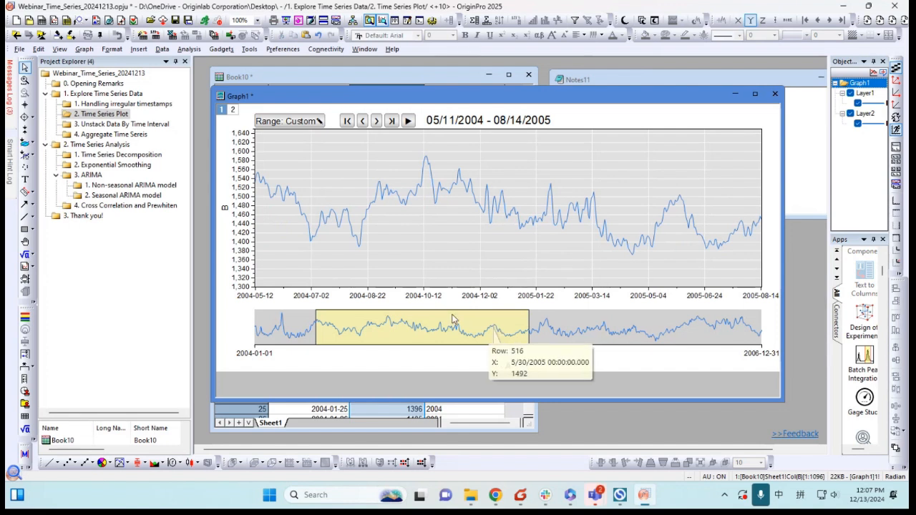
- Set the explorer range to 6 Months and shift the selection to 01/26/2004 - 07/26/2004
{"action": "left_click", "coordinate": [312, 122]}
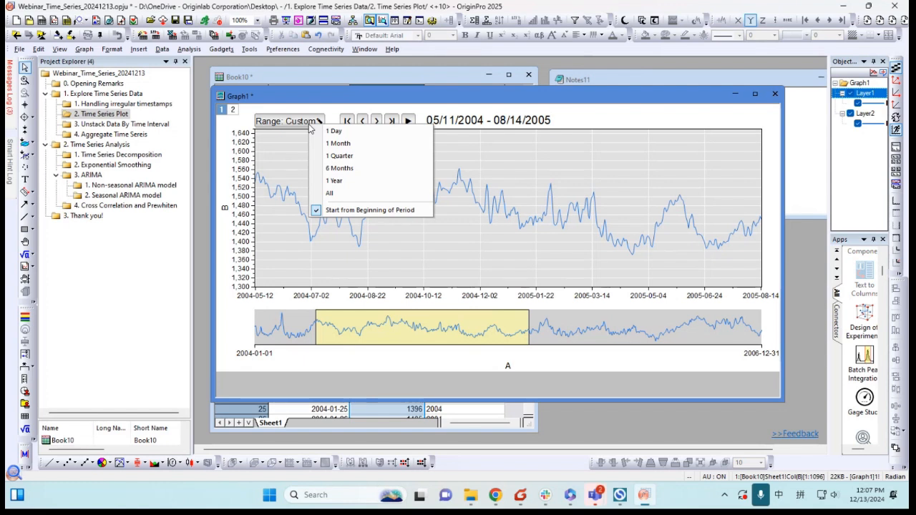
{"action": "left_click", "coordinate": [350, 170]}
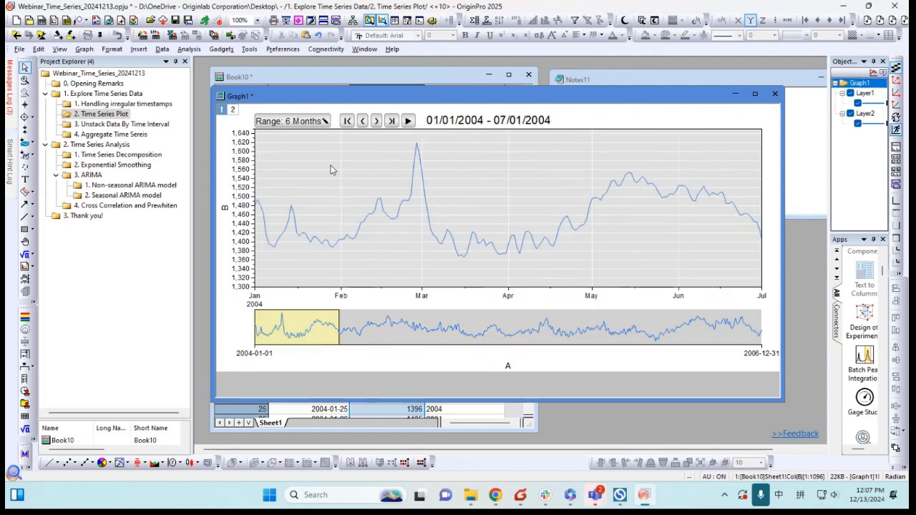
{"action": "mouse_move", "coordinate": [323, 335]}
{"action": "left_mouse_down"}
{"action": "mouse_move", "coordinate": [371, 336]}
{"action": "mouse_move", "coordinate": [314, 328]}
{"action": "left_mouse_up"}
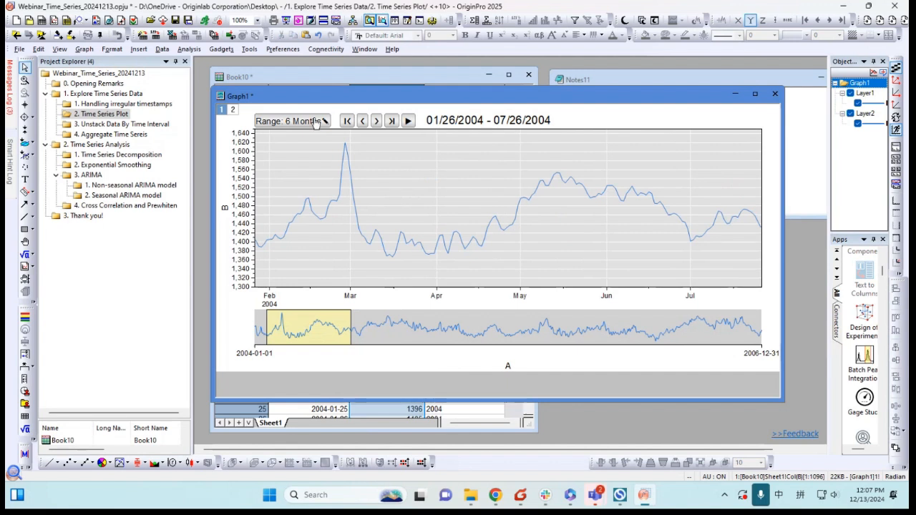
- Step the 6-month range forward and back to 01/01/2004 - 07/01/2004, and automatically flip through the series from the beginning every 0.5 seconds
{"action": "left_click", "coordinate": [377, 122]}
{"action": "left_click", "coordinate": [377, 122]}
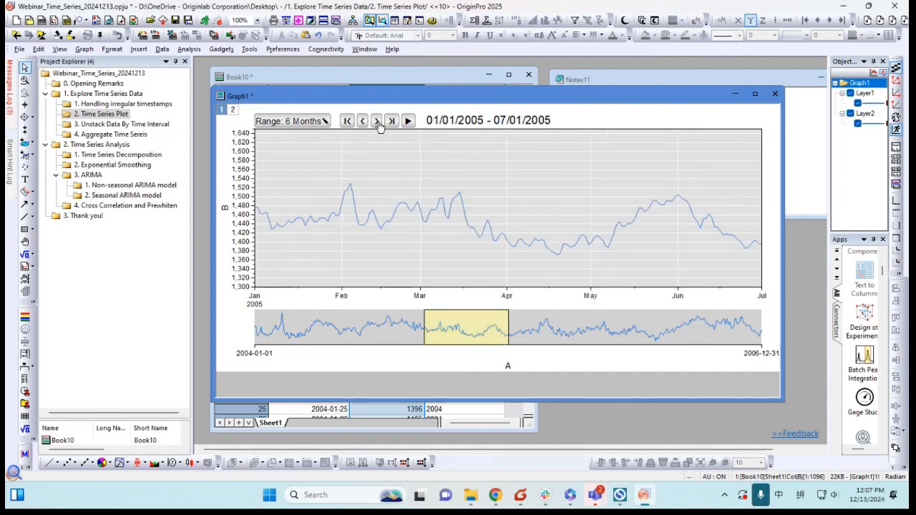
{"action": "left_click", "coordinate": [378, 122]}
{"action": "left_click", "coordinate": [363, 121]}
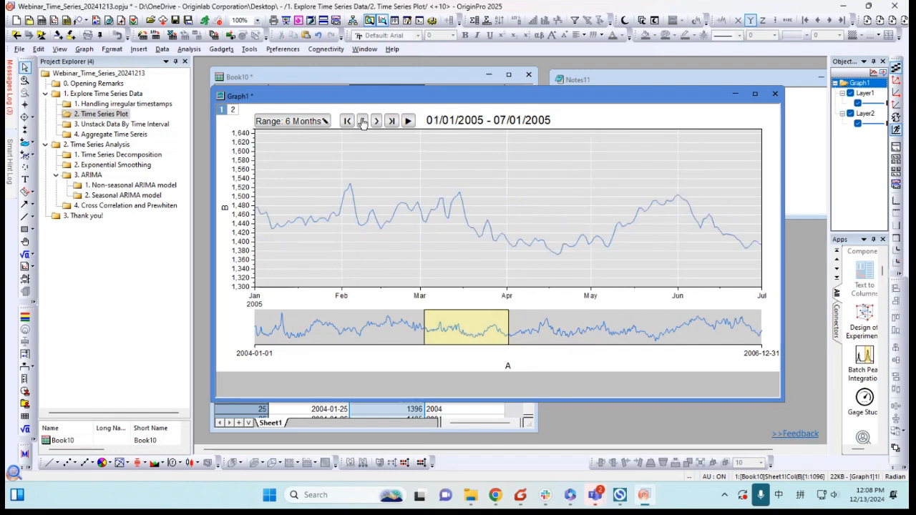
{"action": "left_click", "coordinate": [362, 122]}
{"action": "left_click", "coordinate": [363, 122]}
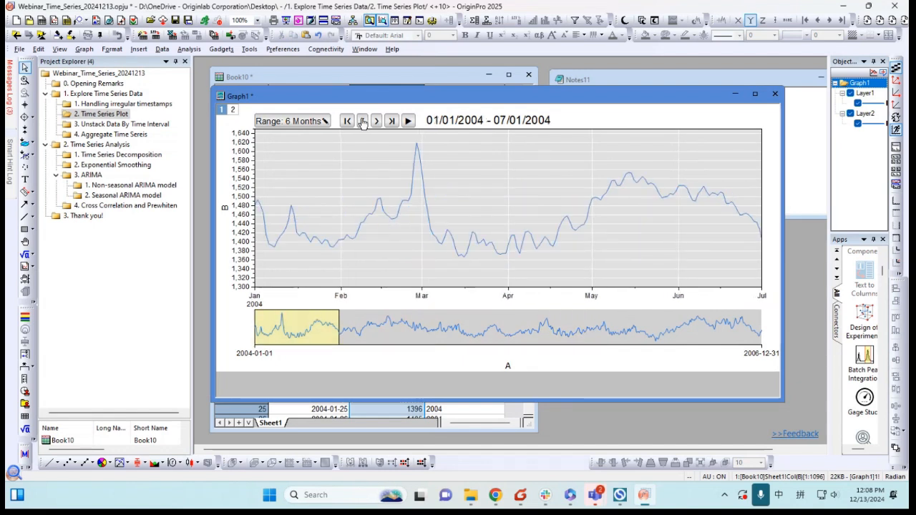
{"action": "left_click", "coordinate": [408, 122]}
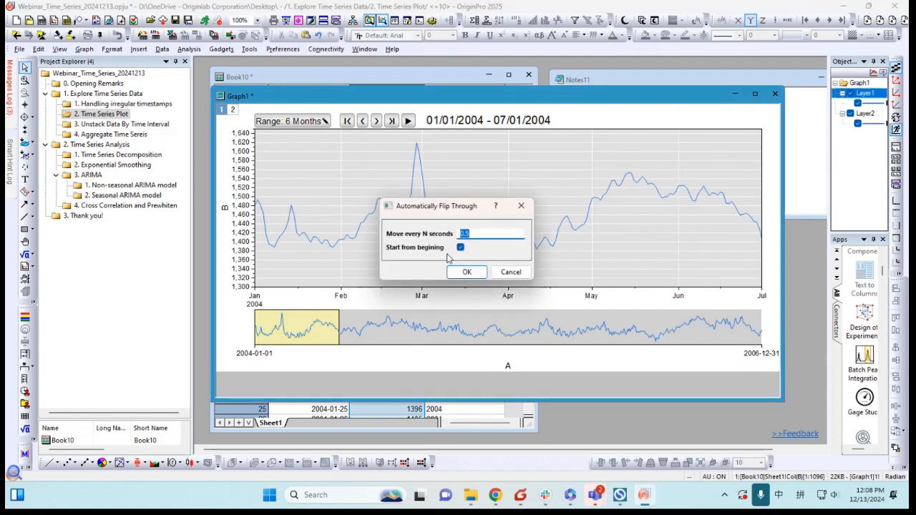
{"action": "left_click", "coordinate": [466, 272]}
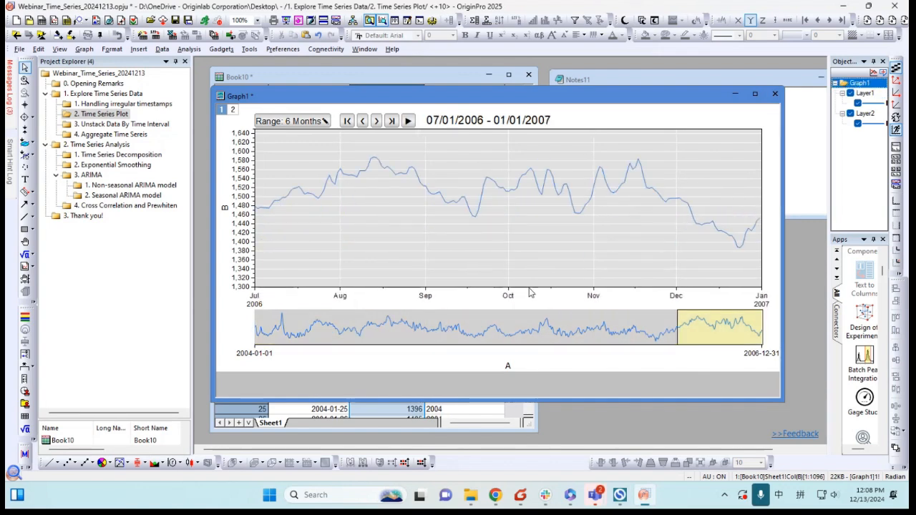
- Shift the overview selection to 08/12/2005 - 02/12/2006, move it earlier, and shorten it to cover 09/12/2004 - 01/13/2005
{"action": "left_click", "coordinate": [579, 338]}
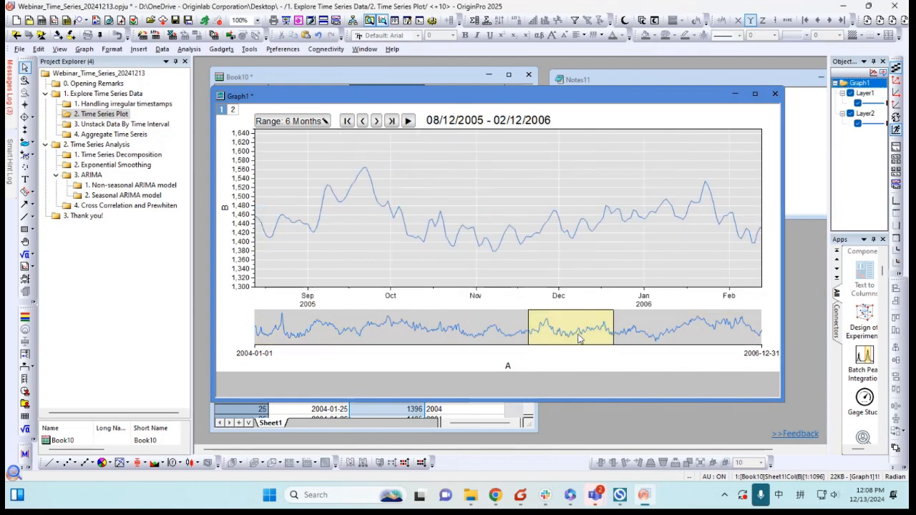
{"action": "left_click", "coordinate": [462, 338]}
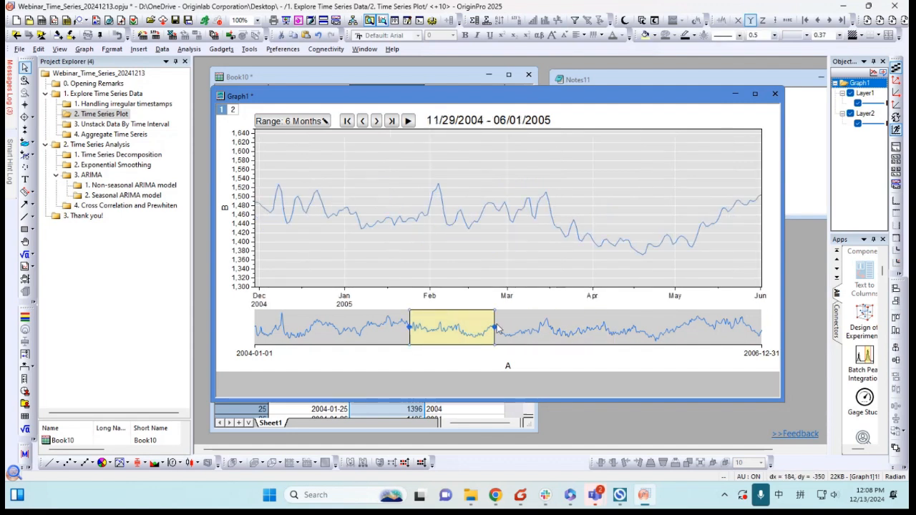
{"action": "left_click_drag", "start_coordinate": [493, 328], "coordinate": [414, 335]}
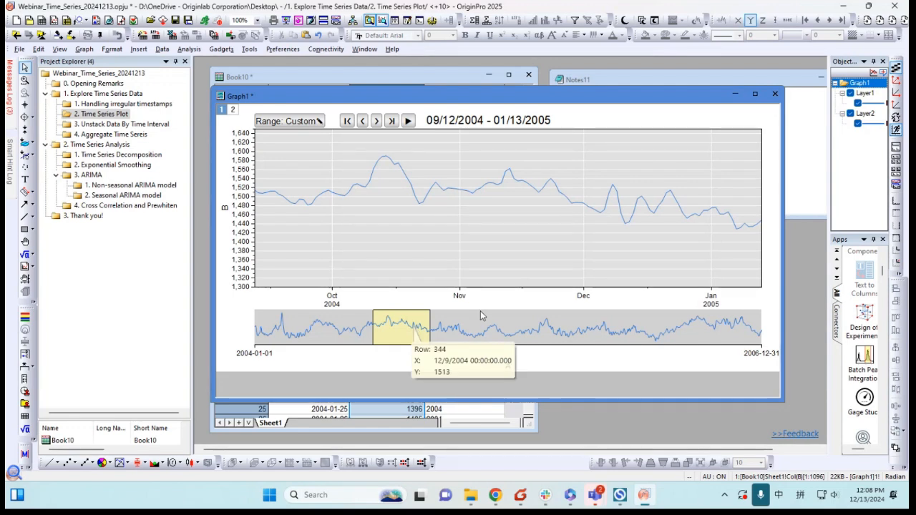
- Close the Time Series Explorer graph and delete it from the project
{"action": "left_click", "coordinate": [775, 96]}
{"action": "left_click", "coordinate": [399, 276]}
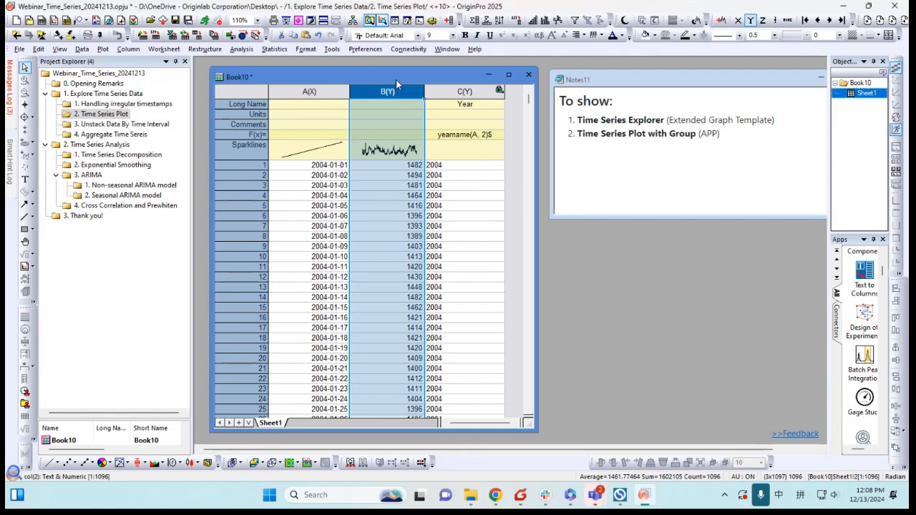
- Open the Time Series Analysis tools for column B(Y) through the statistics commands, look over the Statistics and Test category, and close the dialog
{"action": "left_click", "coordinate": [270, 51]}
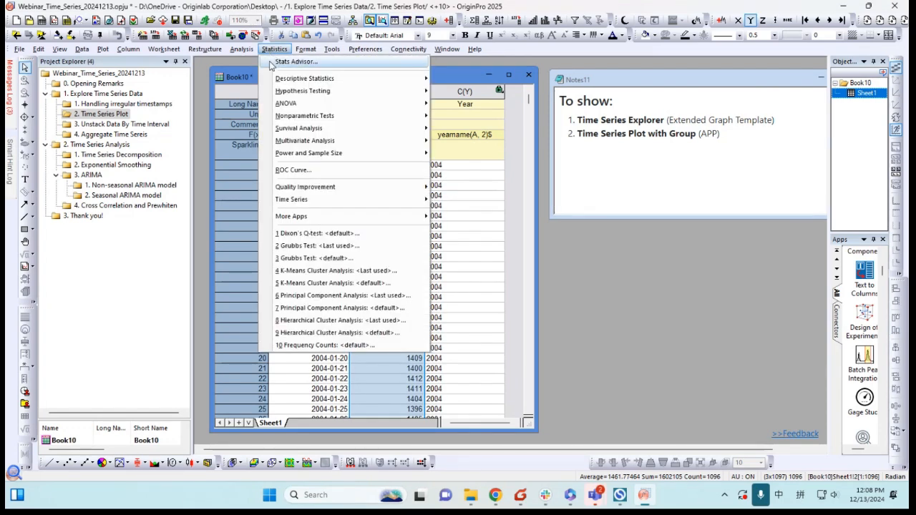
{"action": "mouse_move", "coordinate": [310, 200]}
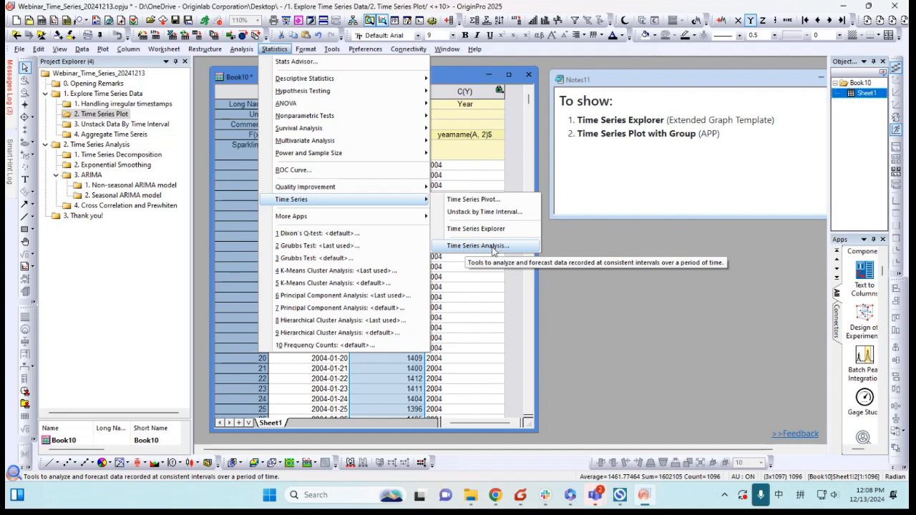
{"action": "left_click", "coordinate": [492, 246]}
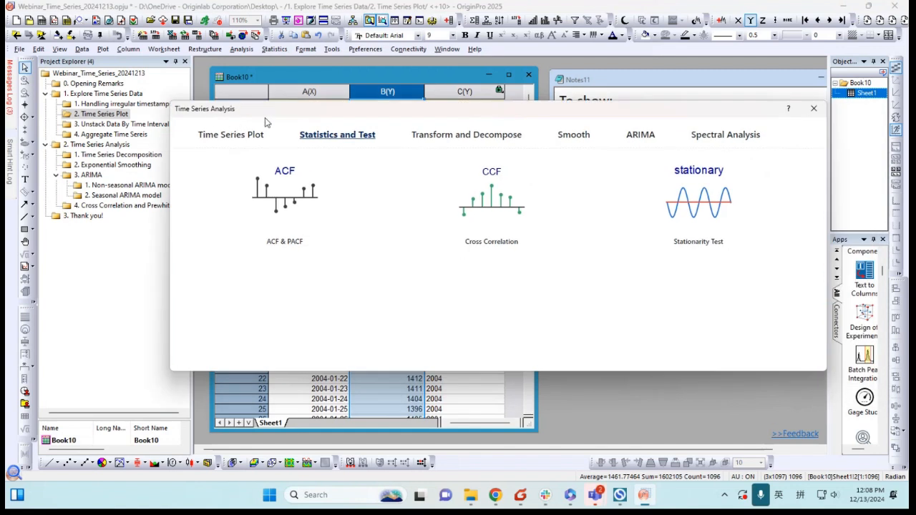
{"action": "left_click", "coordinate": [814, 109]}
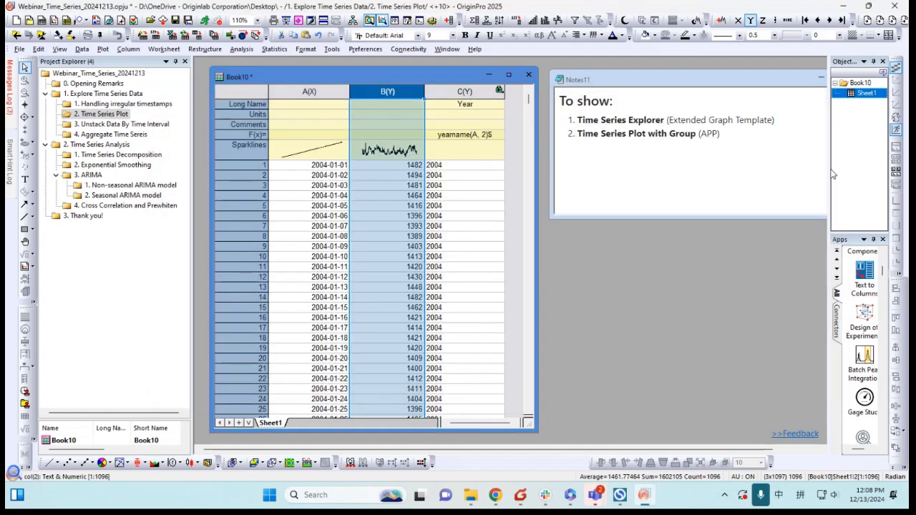
- Widen the Apps gallery, view the available apps in the App Center, and close it
{"action": "left_click_drag", "start_coordinate": [790, 175], "coordinate": [767, 179]}
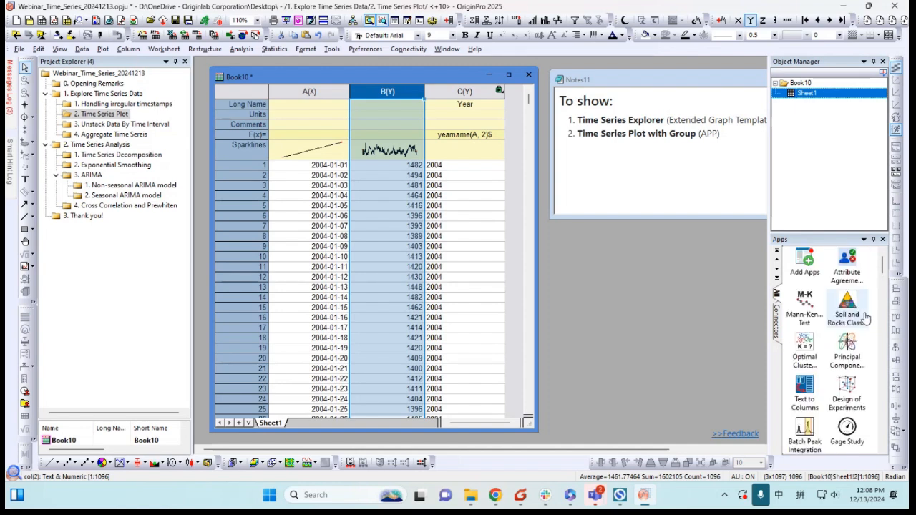
{"action": "left_click", "coordinate": [811, 273]}
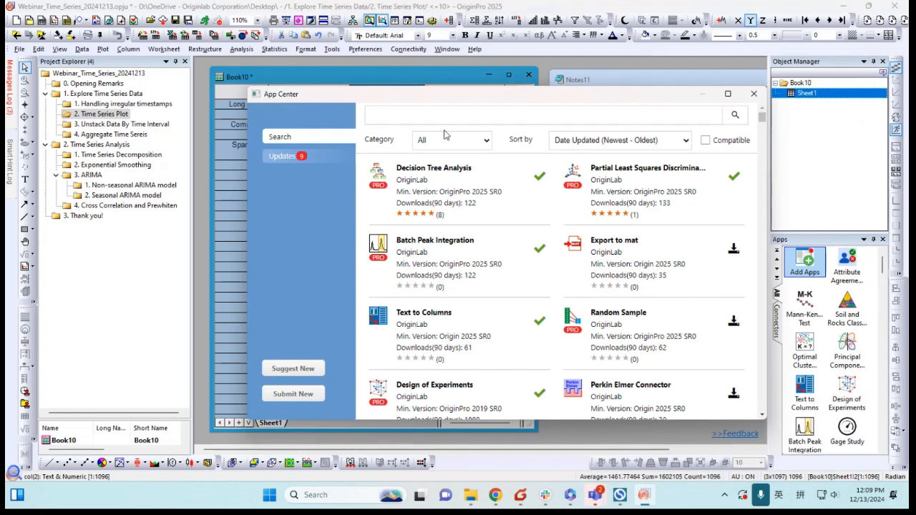
{"action": "left_click", "coordinate": [754, 93]}
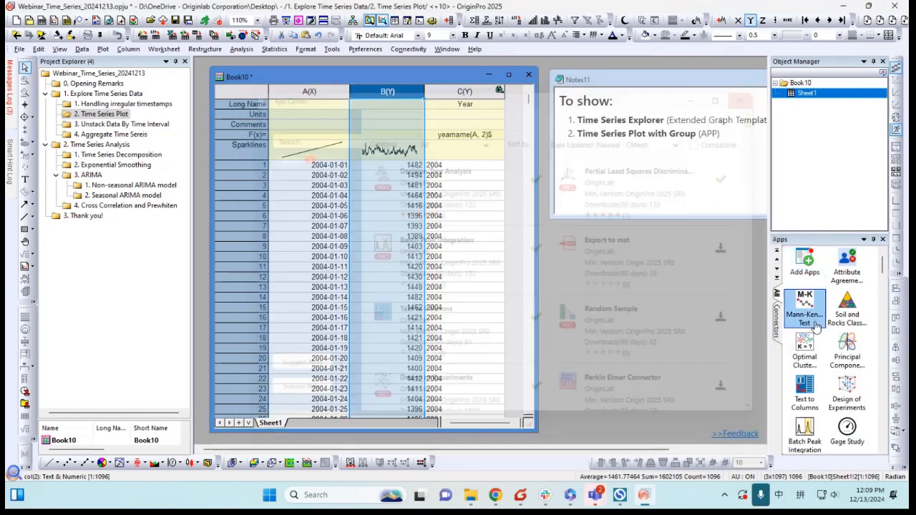
- Launch the Time Series Analysis app from the Apps gallery and reposition its dialog within the workspace
{"action": "scroll", "coordinate": [816, 328], "scroll_direction": "down", "scroll_amount": 3}
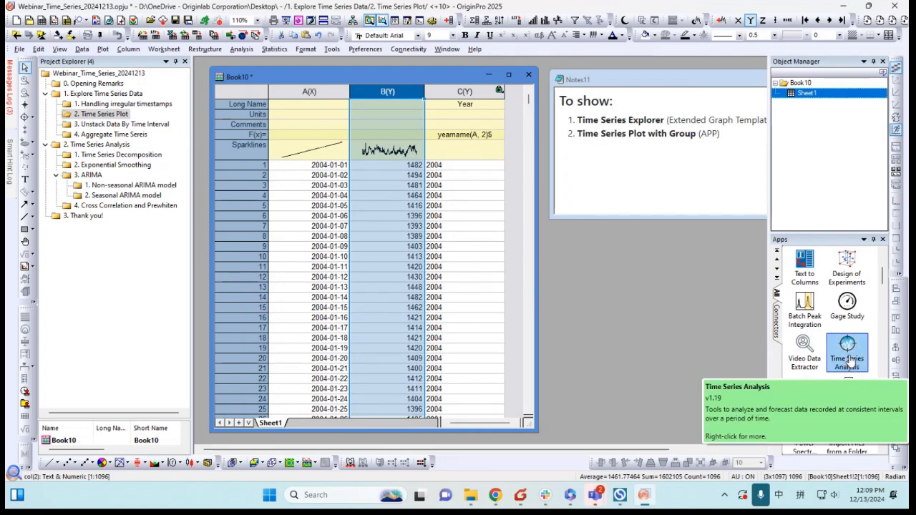
{"action": "left_click", "coordinate": [847, 358]}
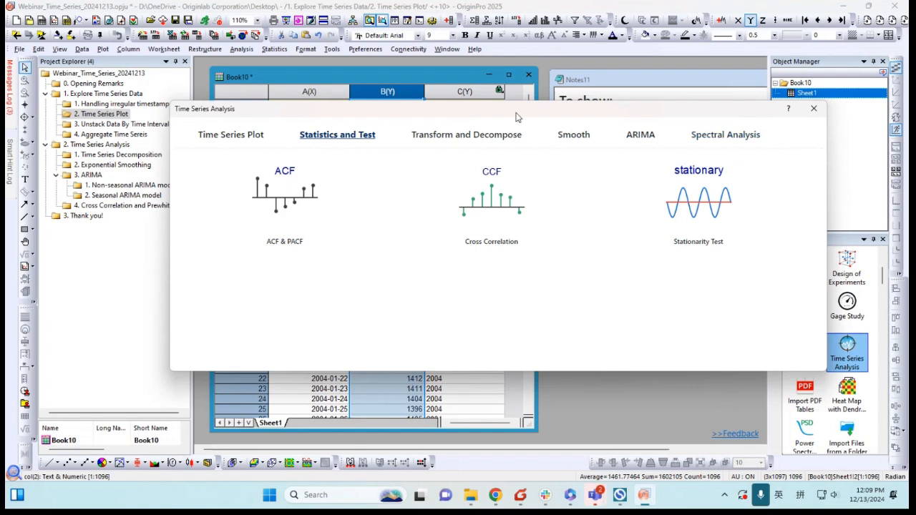
{"action": "left_click_drag", "start_coordinate": [506, 129], "coordinate": [444, 114]}
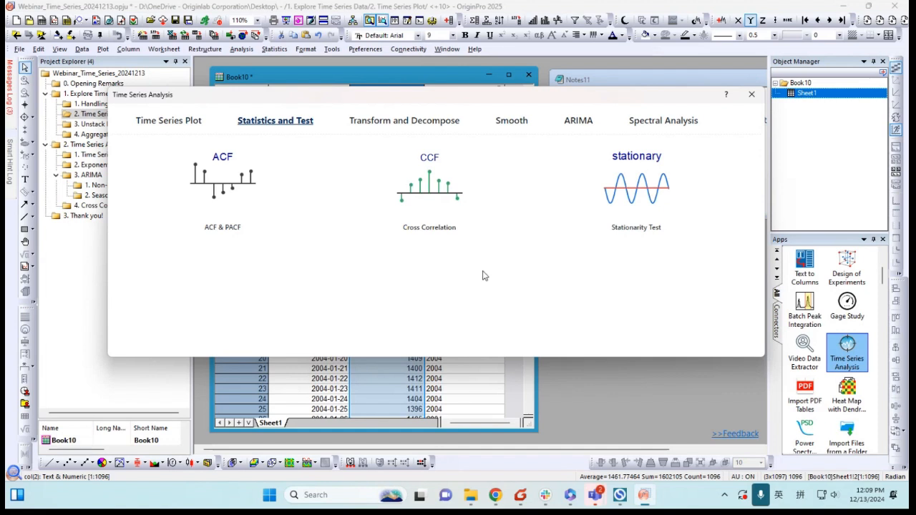
- Open the Time Series Analysis app's online help, examine its tool list, installation instructions and covered topics, and close the browser window
{"action": "left_click", "coordinate": [724, 96]}
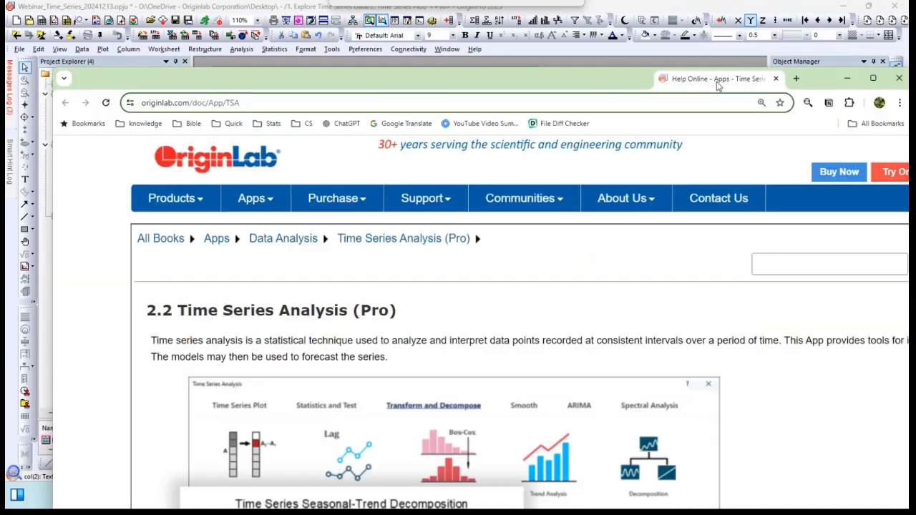
{"action": "left_click_drag", "start_coordinate": [717, 82], "coordinate": [665, 22]}
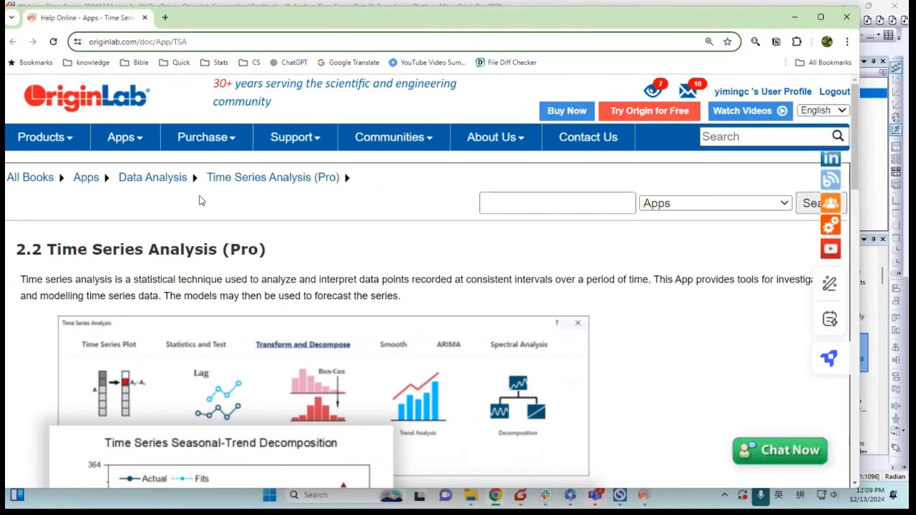
{"action": "left_click_drag", "start_coordinate": [324, 23], "coordinate": [378, 22]}
{"action": "scroll", "coordinate": [501, 259], "scroll_direction": "down", "scroll_amount": 4}
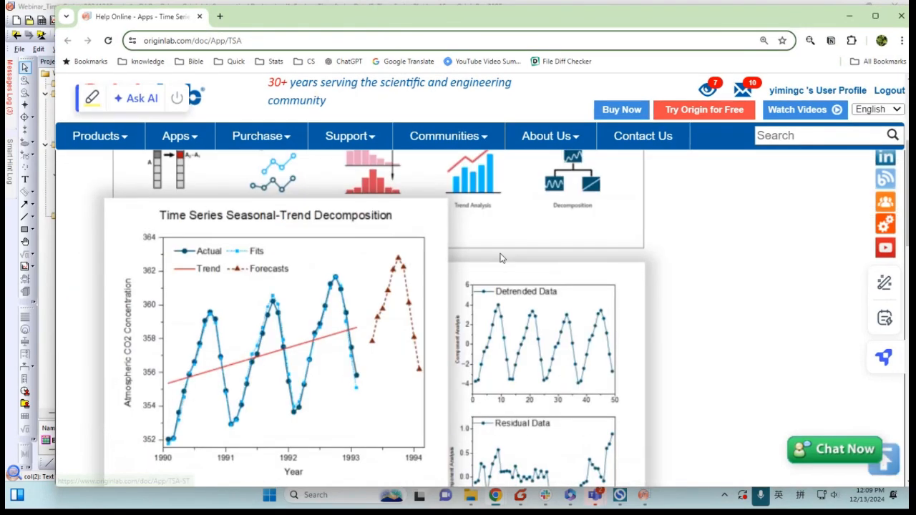
{"action": "scroll", "coordinate": [501, 258], "scroll_direction": "down", "scroll_amount": 5}
{"action": "scroll", "coordinate": [501, 255], "scroll_direction": "up", "scroll_amount": 1}
{"action": "scroll", "coordinate": [494, 265], "scroll_direction": "down", "scroll_amount": 5}
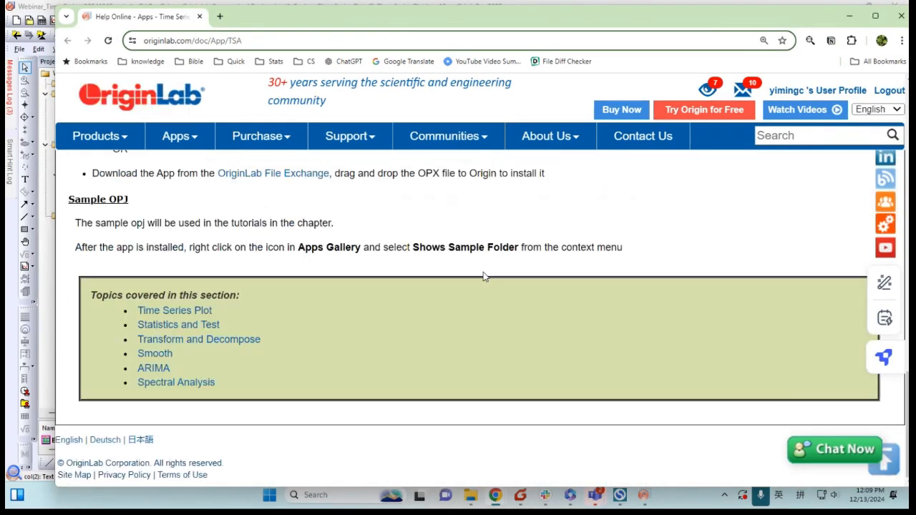
{"action": "scroll", "coordinate": [422, 334], "scroll_direction": "up", "scroll_amount": 2}
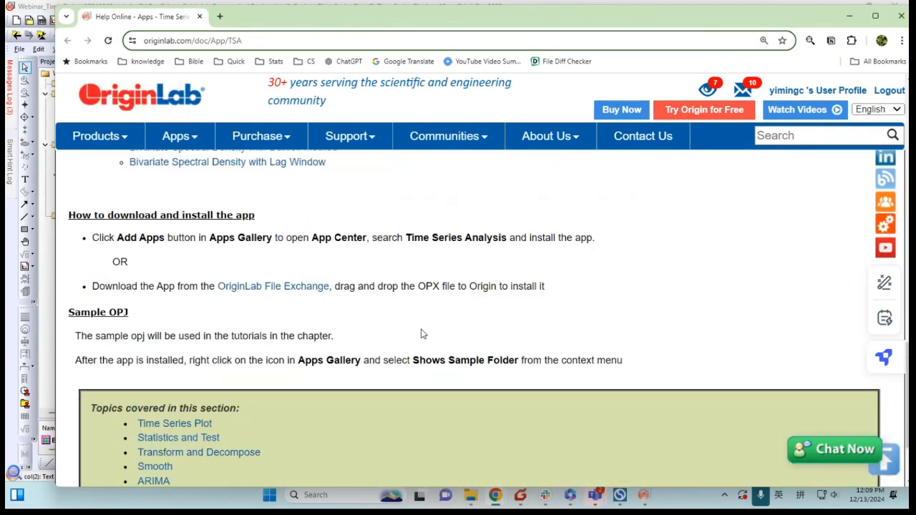
{"action": "scroll", "coordinate": [421, 334], "scroll_direction": "up", "scroll_amount": 6}
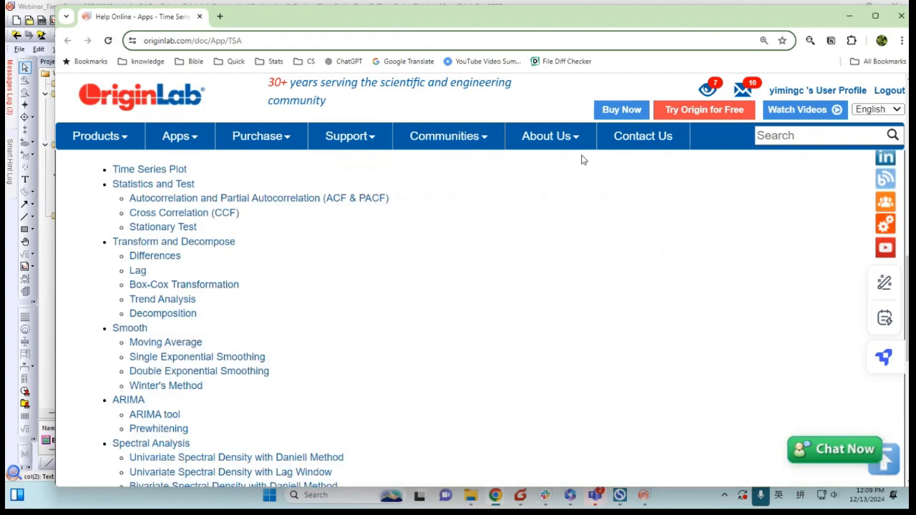
{"action": "left_click", "coordinate": [902, 15]}
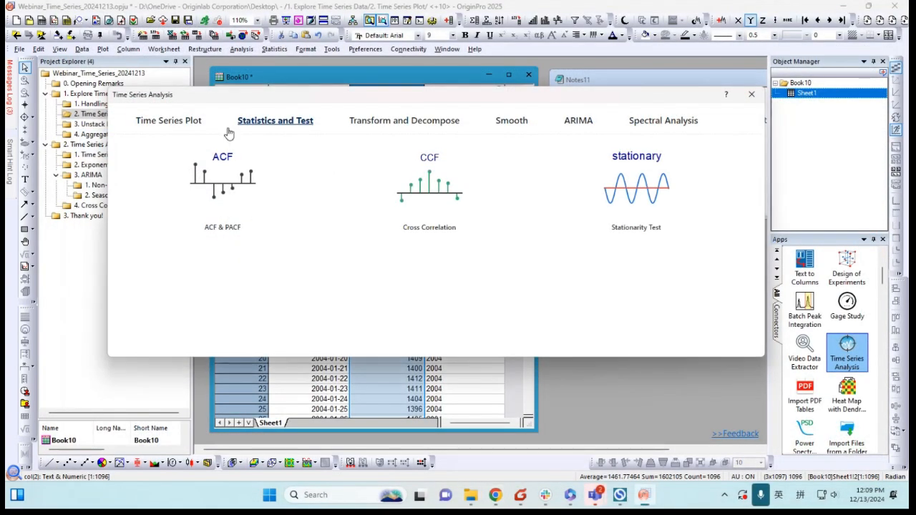
- Start a Time Series Plot With Groups for Book10 columns A and B, and turn on Auto Preview
{"action": "left_click", "coordinate": [175, 125]}
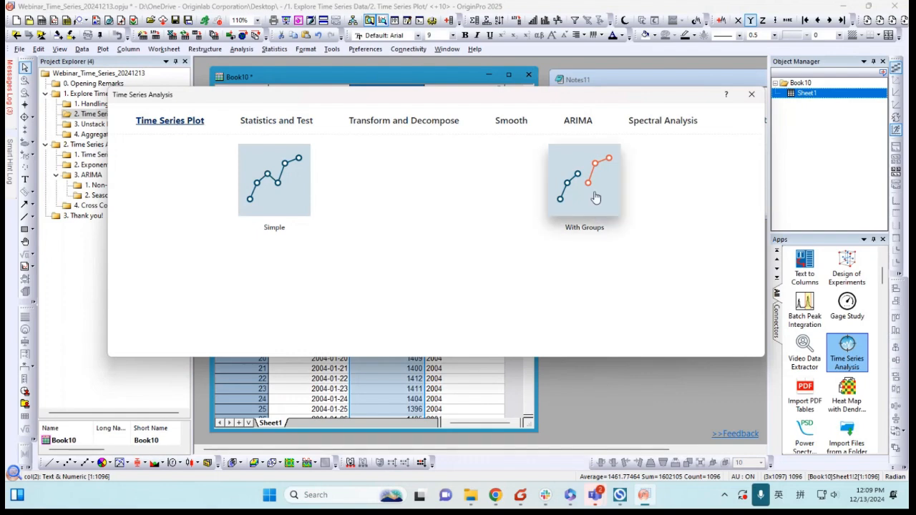
{"action": "left_click", "coordinate": [570, 212]}
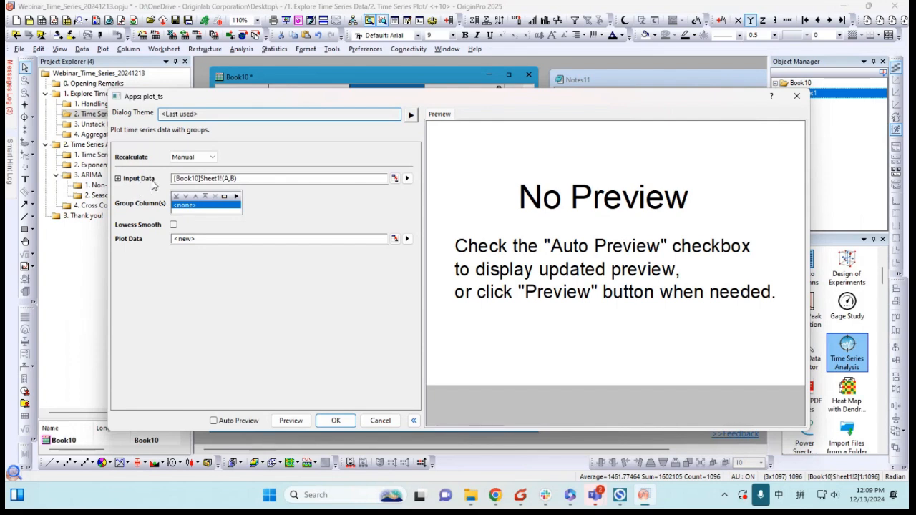
{"action": "left_click_drag", "start_coordinate": [312, 100], "coordinate": [319, 160]}
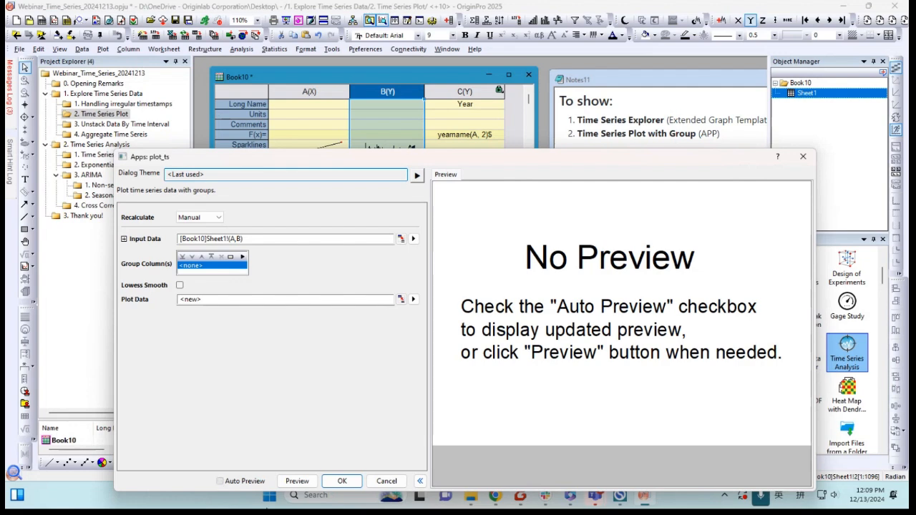
{"action": "left_click", "coordinate": [220, 481]}
{"action": "left_click_drag", "start_coordinate": [568, 163], "coordinate": [542, 100]}
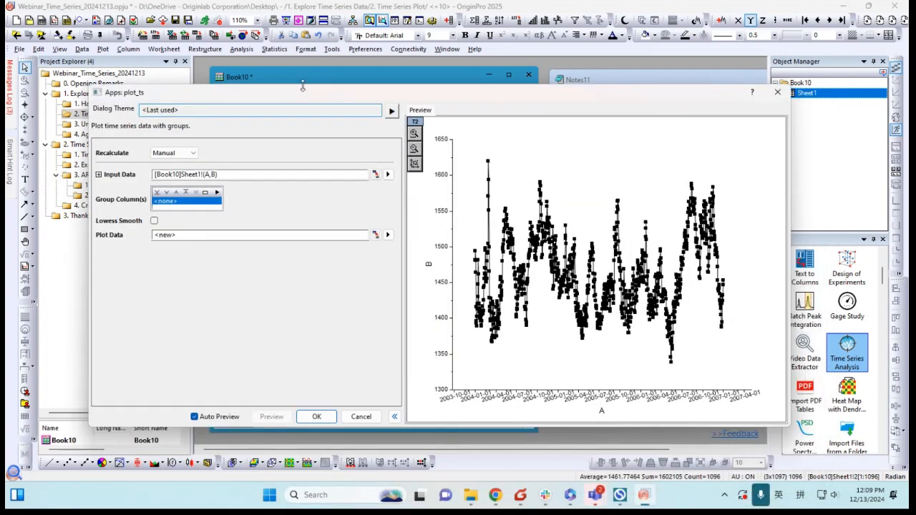
- Set the group column to C(Y): Year and reposition the plot dialog
{"action": "left_click", "coordinate": [216, 193]}
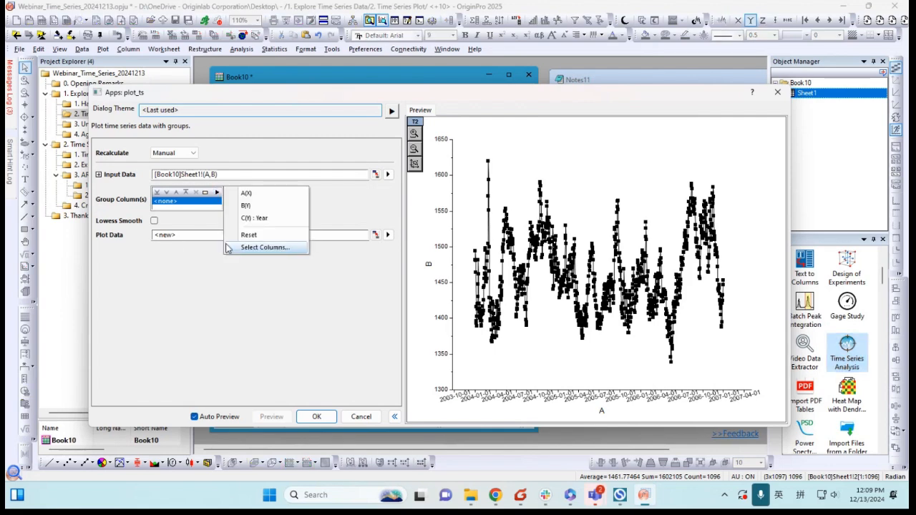
{"action": "left_click", "coordinate": [262, 217]}
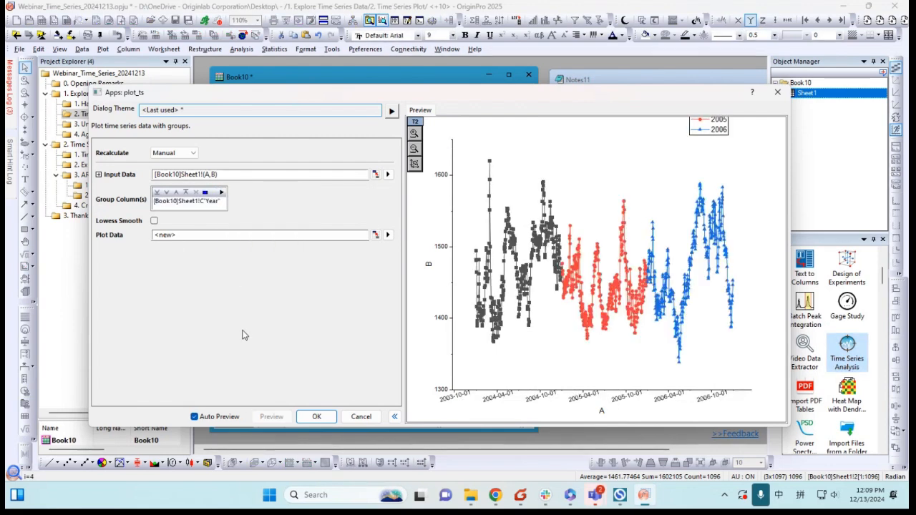
{"action": "left_click_drag", "start_coordinate": [392, 92], "coordinate": [371, 72]}
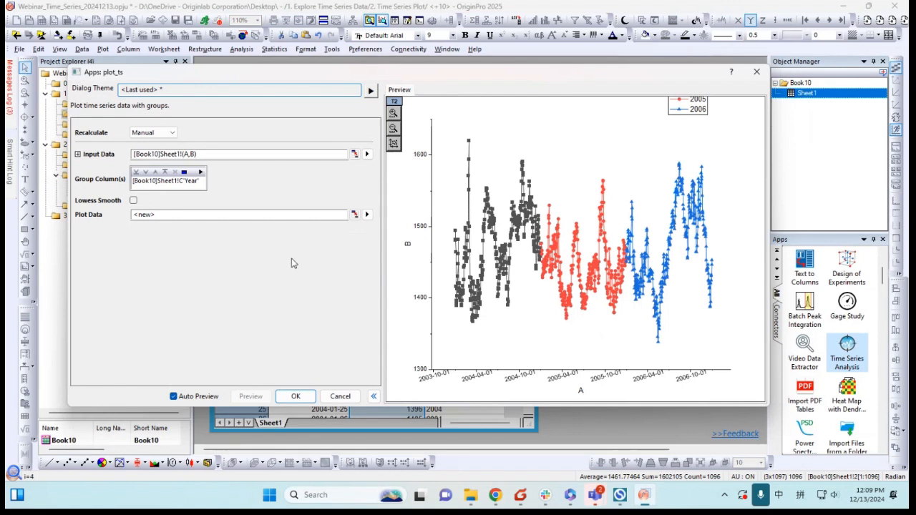
- Enable Lowess Smooth for the grouped plot and set the Fraction of Window Points to 0.1
{"action": "left_click", "coordinate": [133, 201]}
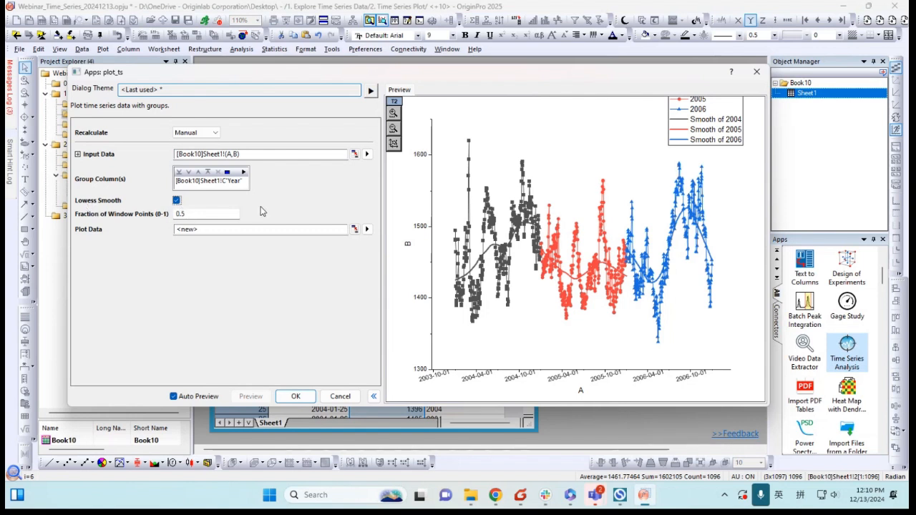
{"action": "left_click", "coordinate": [213, 215]}
{"action": "key", "text": "Return"}
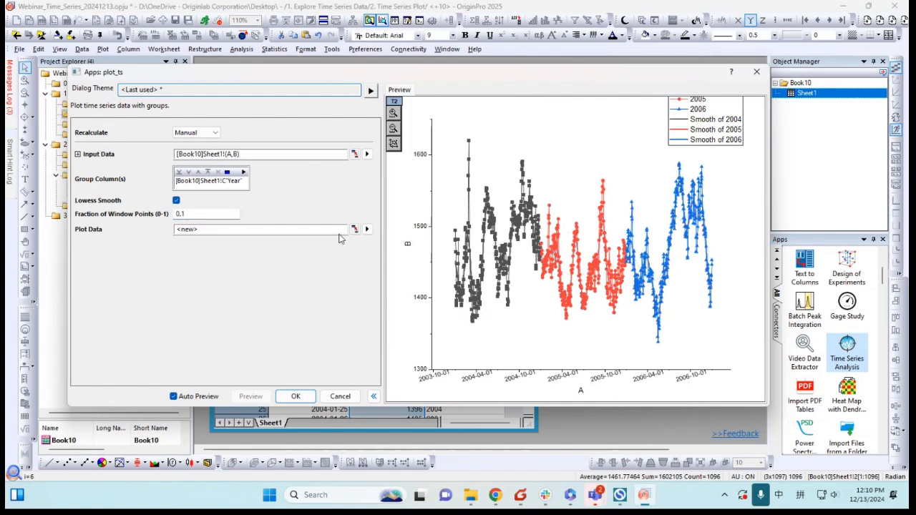
- Try a Fraction of Window Points of 0.9 for the Lowess Smooth in the grouped plot preview
{"action": "double_click", "coordinate": [200, 214]}
{"action": "type", "text": "0."}
{"action": "key", "text": "Return"}
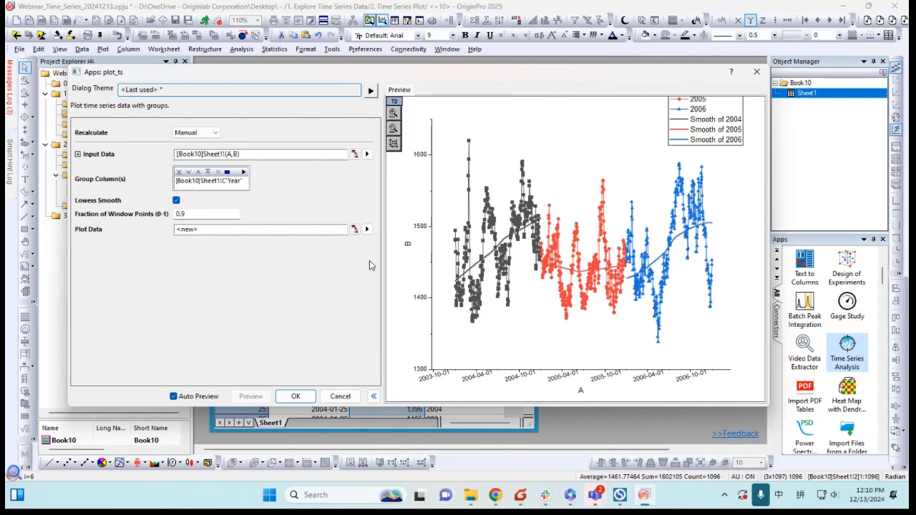
- Set the Fraction of Window Points to 0.5 and create the grouped time series plot
{"action": "left_click", "coordinate": [204, 214]}
{"action": "key", "text": "Return"}
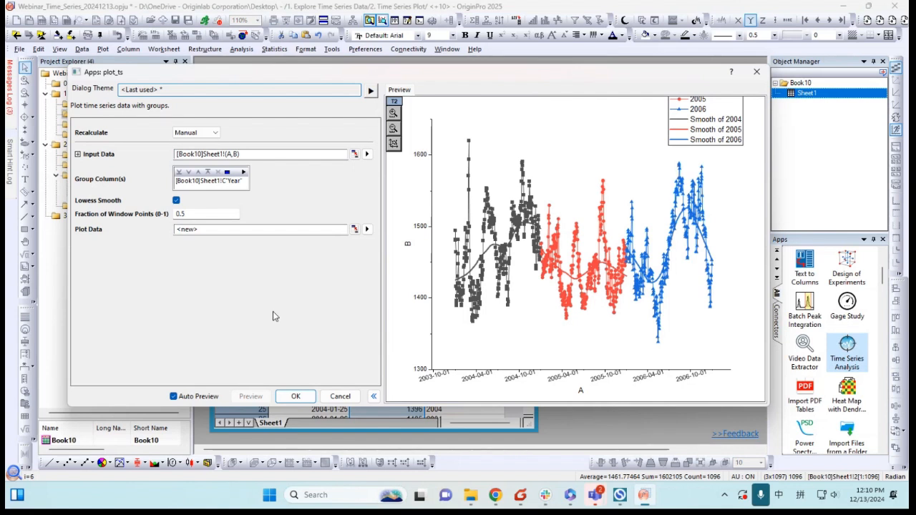
{"action": "left_click", "coordinate": [297, 396]}
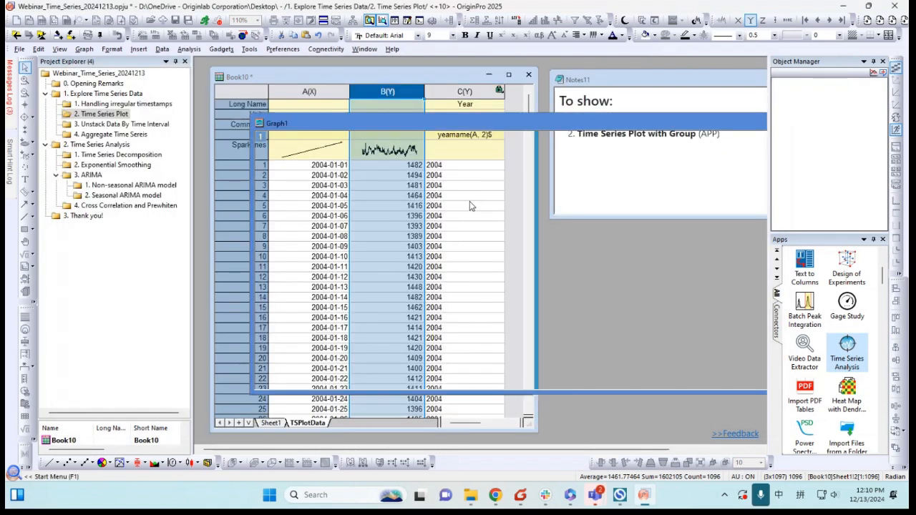
- Resize and reposition the Graph1 window so more of the grouped time series plot is visible
{"action": "left_click_drag", "start_coordinate": [478, 126], "coordinate": [425, 93]}
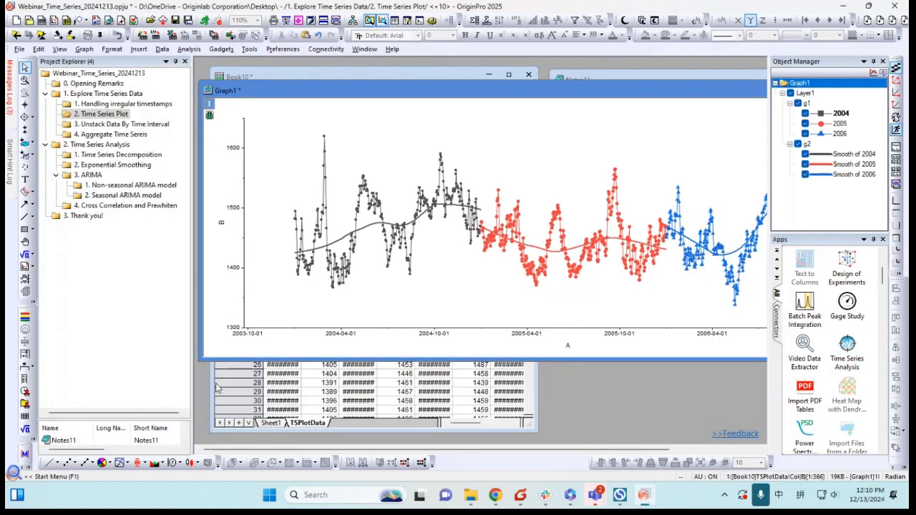
{"action": "left_click_drag", "start_coordinate": [200, 361], "coordinate": [251, 349]}
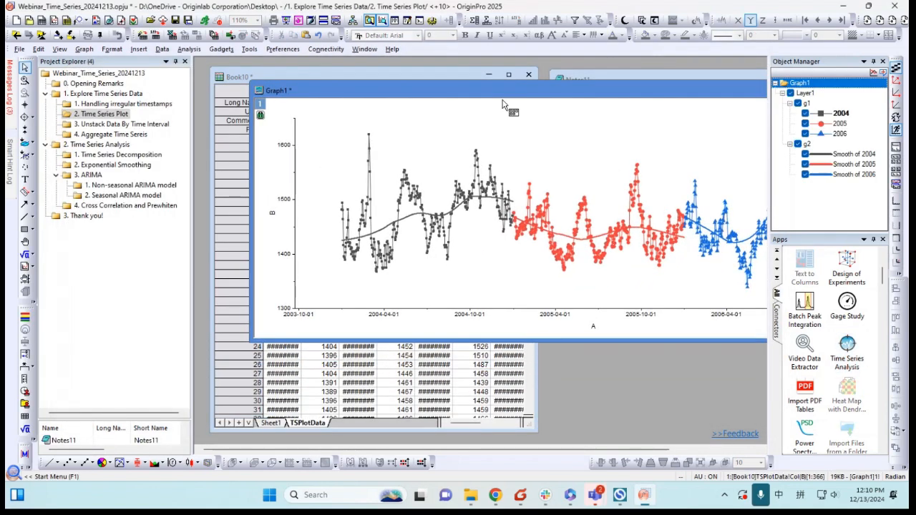
{"action": "left_click_drag", "start_coordinate": [513, 90], "coordinate": [452, 87]}
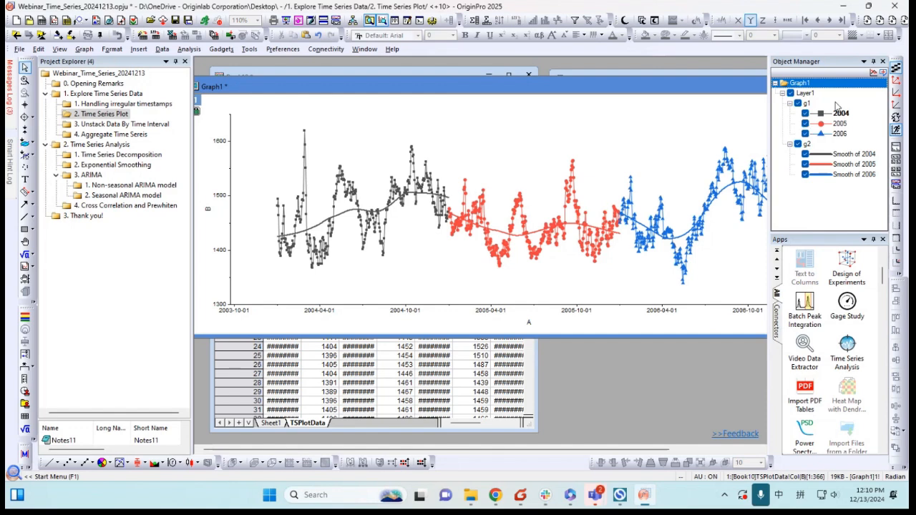
- Toggle the visibility of the g1 data curves and the g2 smooth curves in Graph1, leaving both groups shown
{"action": "left_click", "coordinate": [799, 104]}
{"action": "left_click", "coordinate": [799, 104]}
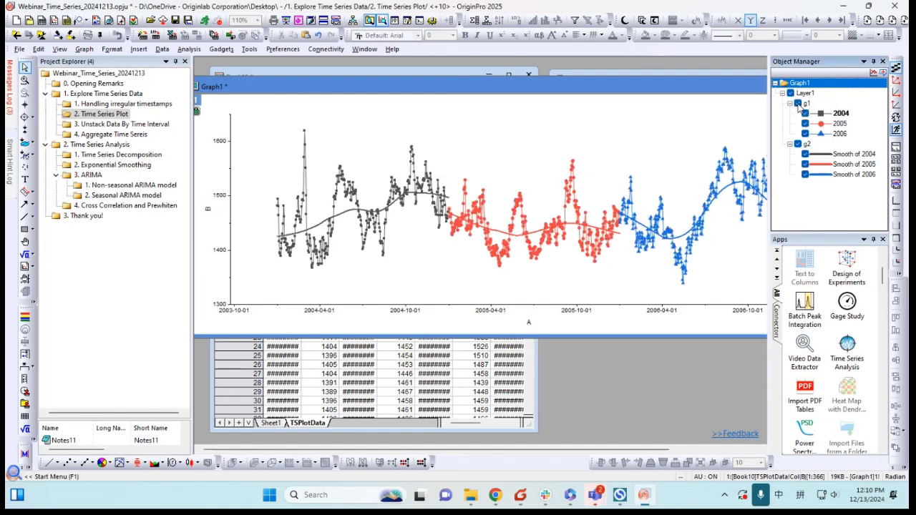
{"action": "left_click", "coordinate": [798, 144]}
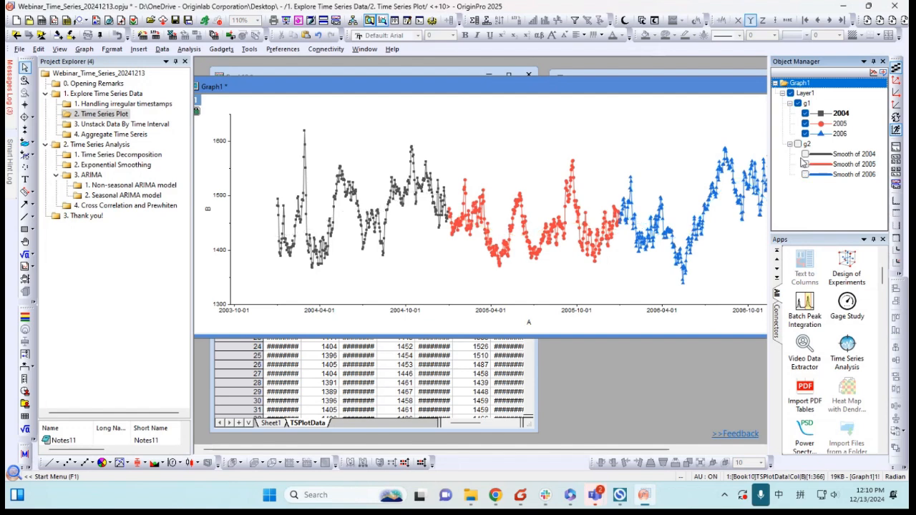
{"action": "left_click", "coordinate": [799, 145]}
- Minimize Graph1 and reposition the Book10 window with the TSPlotData sheet
{"action": "left_click_drag", "start_coordinate": [462, 86], "coordinate": [379, 138]}
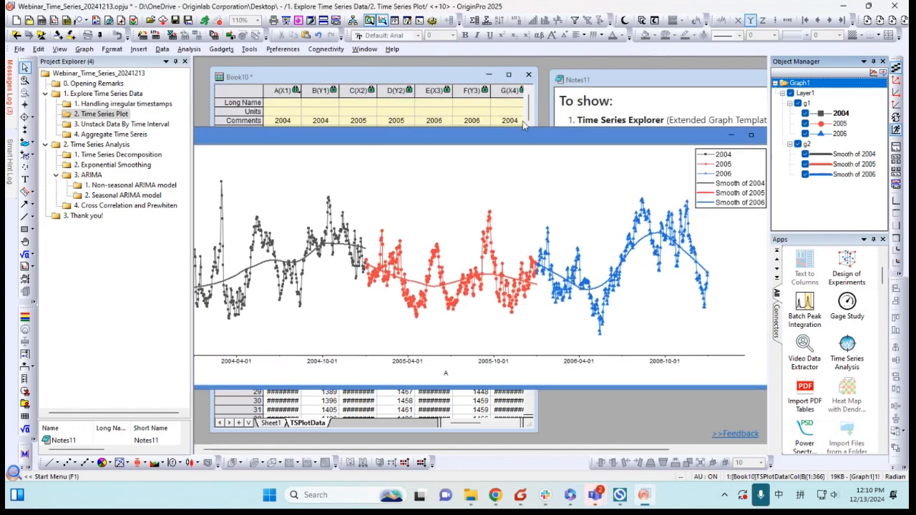
{"action": "left_click", "coordinate": [736, 137]}
{"action": "left_click_drag", "start_coordinate": [465, 83], "coordinate": [473, 80]}
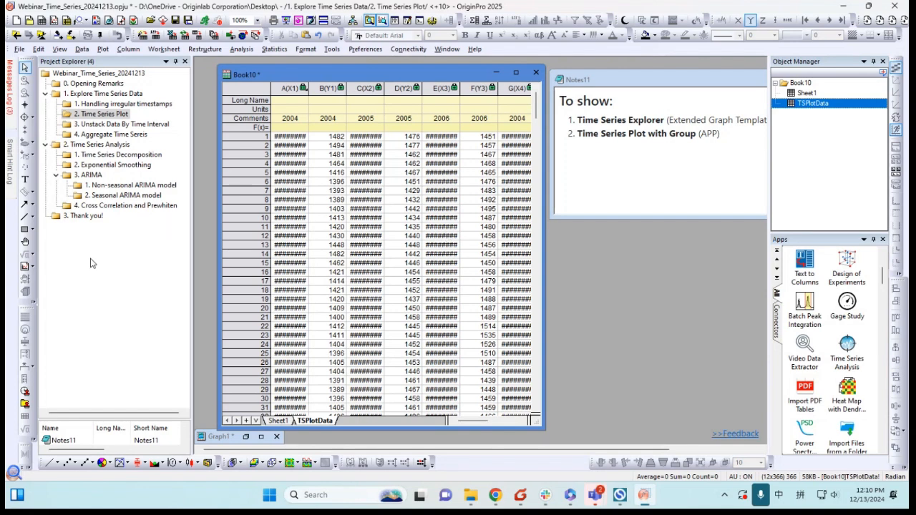
- Open the project folder "3. Unstack Data By Time Interval", then reposition and widen the Book12 workbook
{"action": "left_click", "coordinate": [117, 125]}
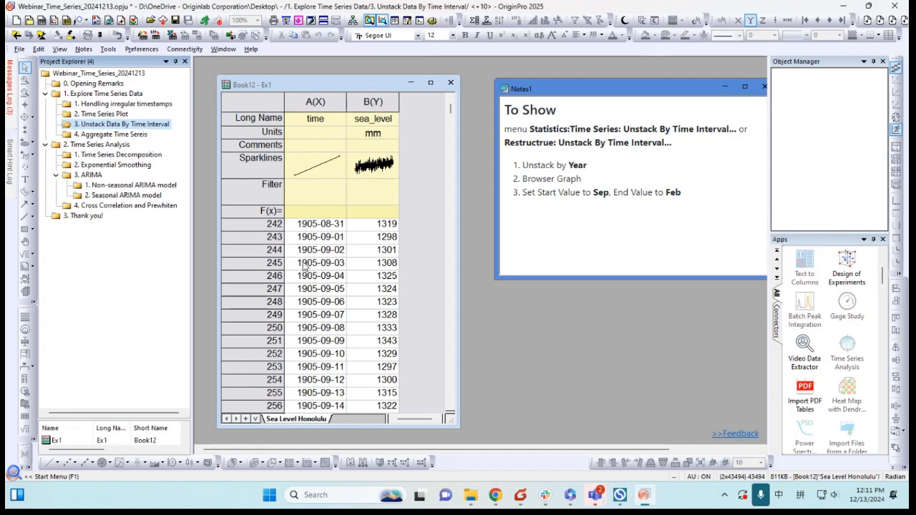
{"action": "left_click", "coordinate": [405, 222]}
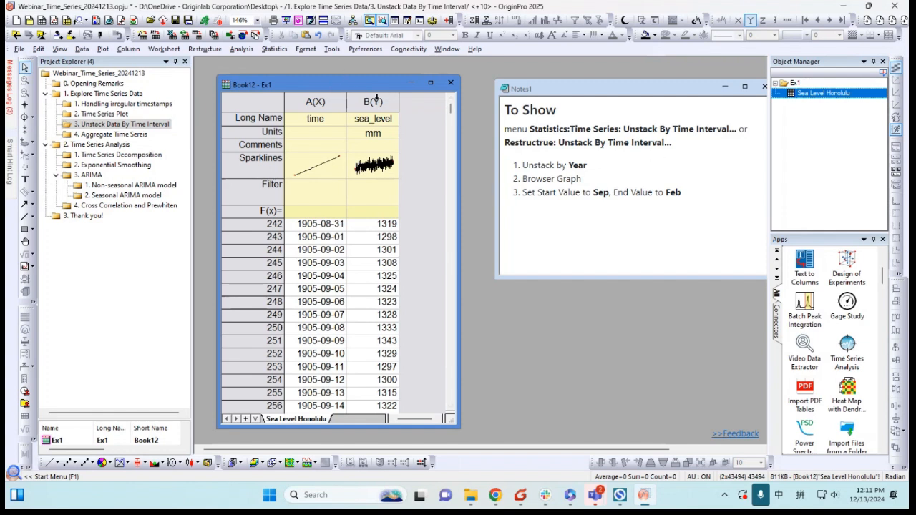
{"action": "left_click_drag", "start_coordinate": [388, 90], "coordinate": [384, 84]}
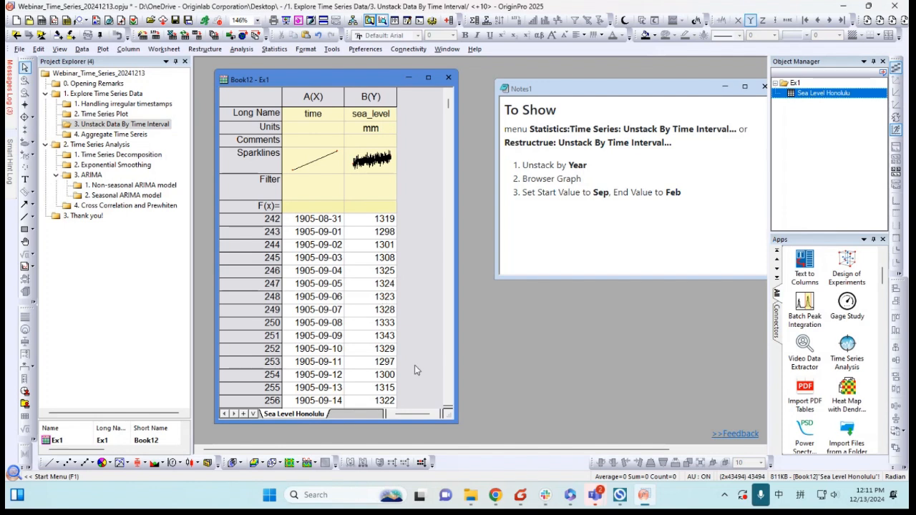
{"action": "left_click_drag", "start_coordinate": [452, 421], "coordinate": [486, 415]}
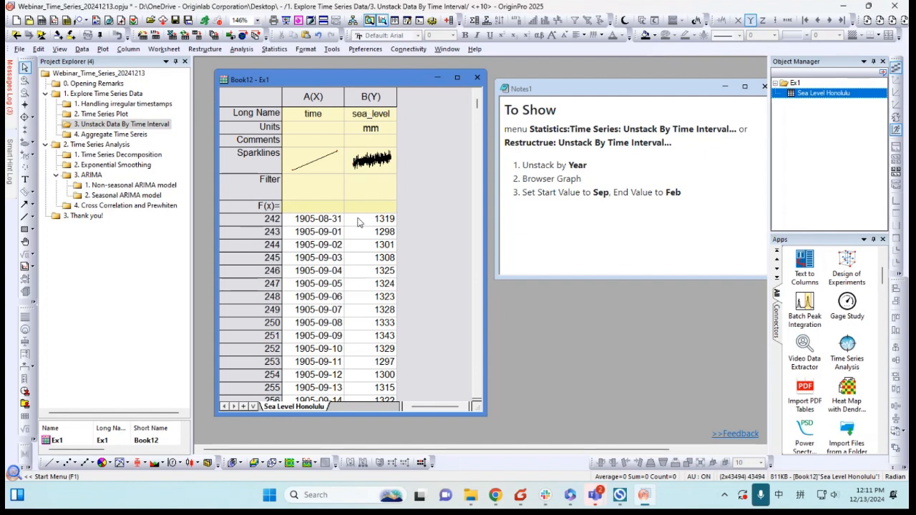
- Start Unstack by Time Interval for the sea_level column of the Sea Level Honolulu sheet and place its dialog beside the data
{"action": "scroll", "coordinate": [321, 224], "scroll_direction": "up", "scroll_amount": 2}
{"action": "scroll", "coordinate": [321, 221], "scroll_direction": "up", "scroll_amount": 2}
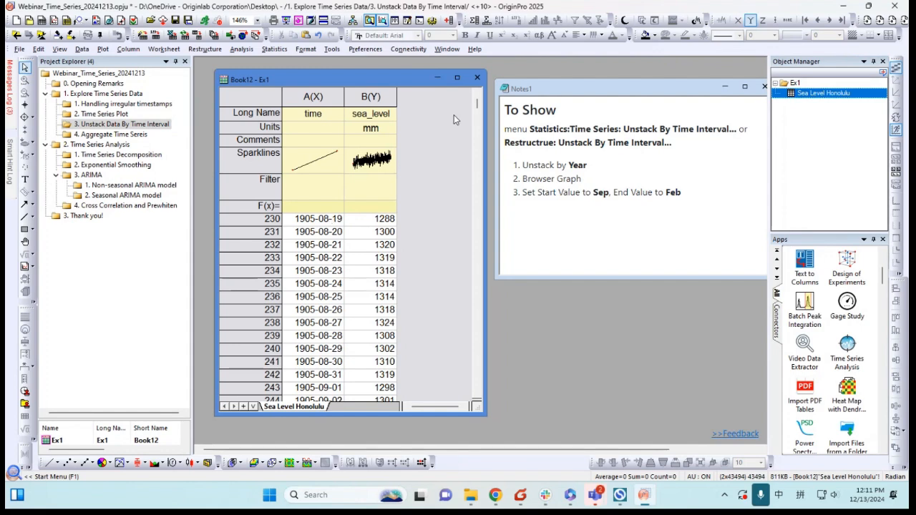
{"action": "mouse_move", "coordinate": [476, 104]}
{"action": "left_mouse_down"}
{"action": "mouse_move", "coordinate": [464, 287]}
{"action": "mouse_move", "coordinate": [478, 408]}
{"action": "mouse_move", "coordinate": [493, 209]}
{"action": "mouse_move", "coordinate": [476, 100]}
{"action": "left_mouse_up"}
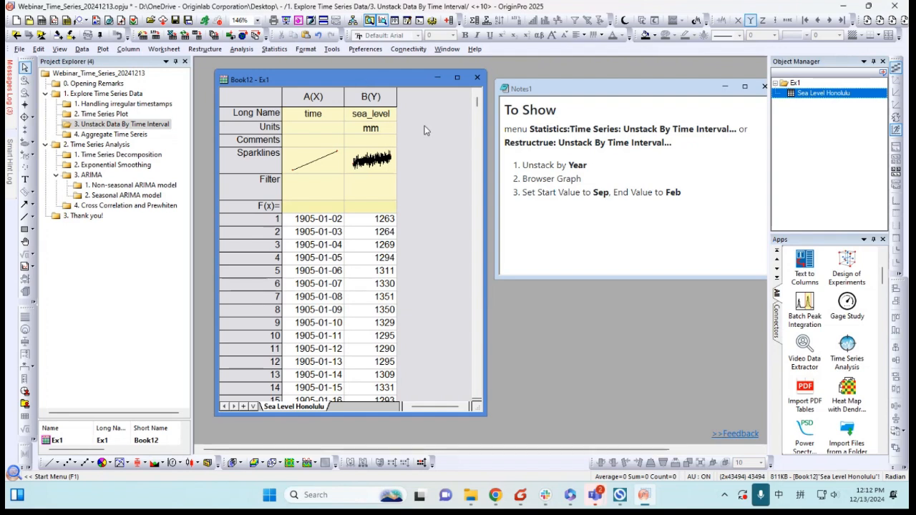
{"action": "left_click", "coordinate": [381, 98]}
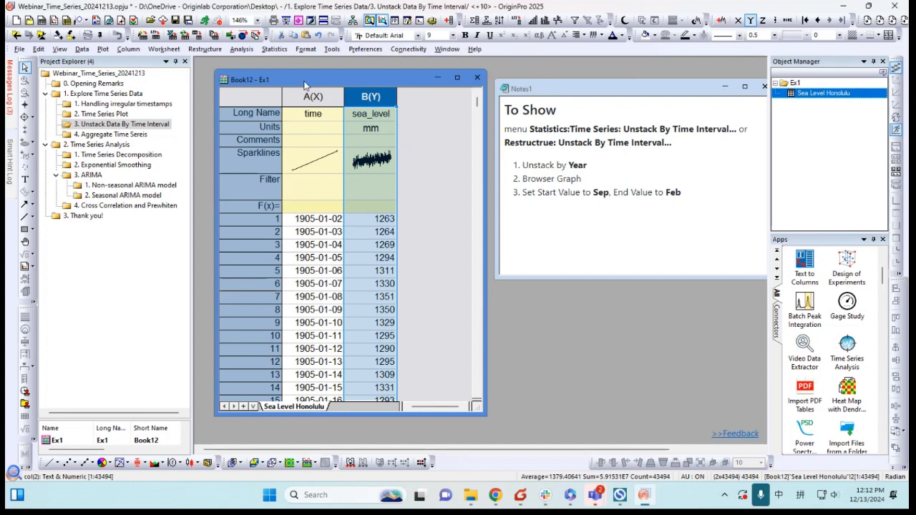
{"action": "left_click", "coordinate": [278, 49]}
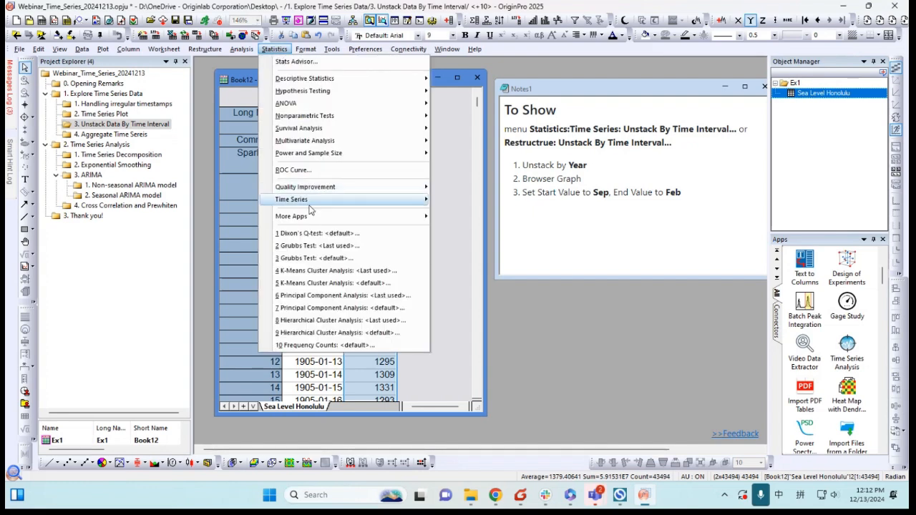
{"action": "mouse_move", "coordinate": [383, 199]}
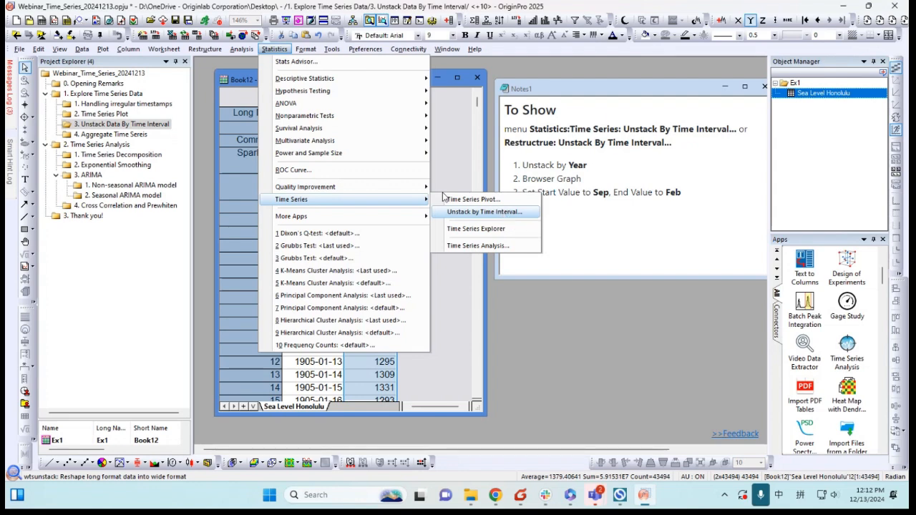
{"action": "left_click", "coordinate": [202, 51]}
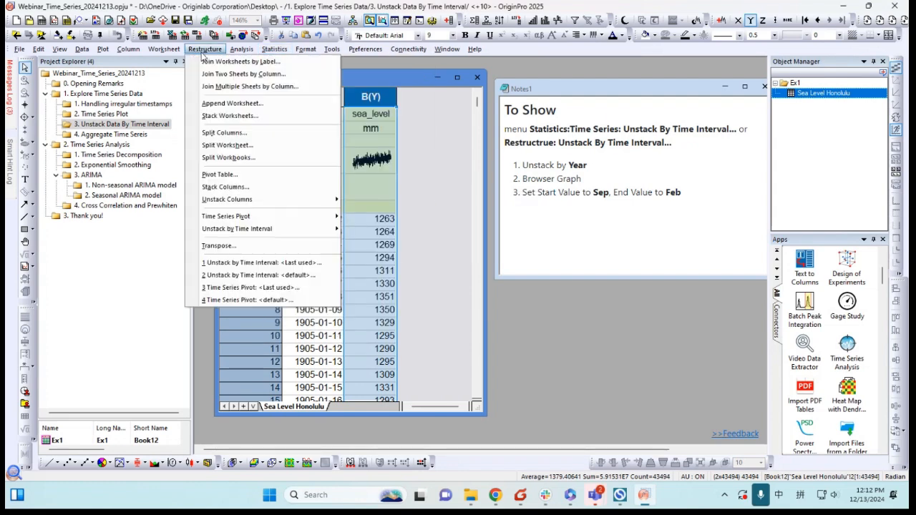
{"action": "mouse_move", "coordinate": [240, 229]}
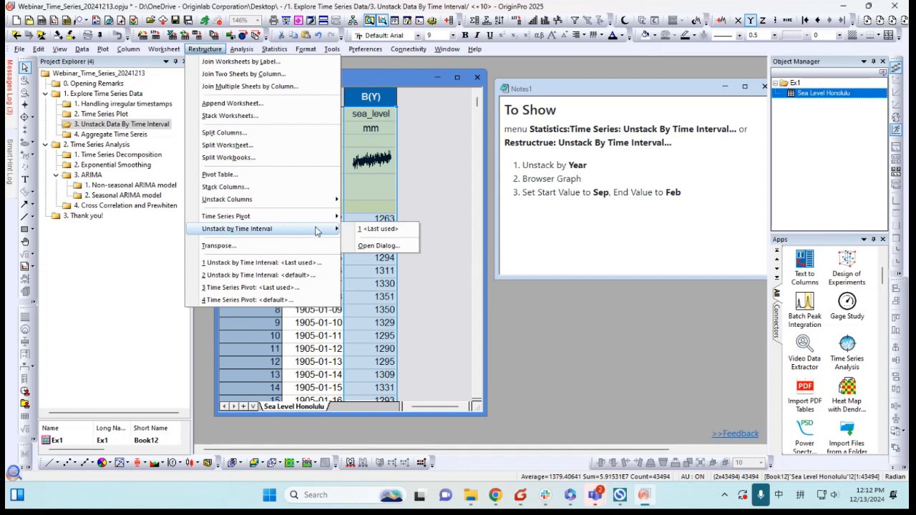
{"action": "left_click", "coordinate": [385, 247]}
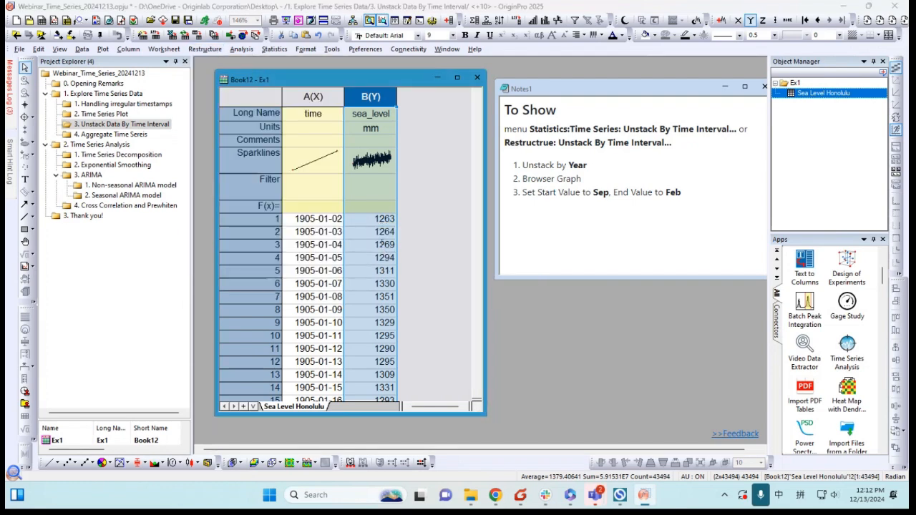
{"action": "left_click_drag", "start_coordinate": [432, 116], "coordinate": [355, 84]}
{"action": "left_click_drag", "start_coordinate": [416, 89], "coordinate": [614, 93]}
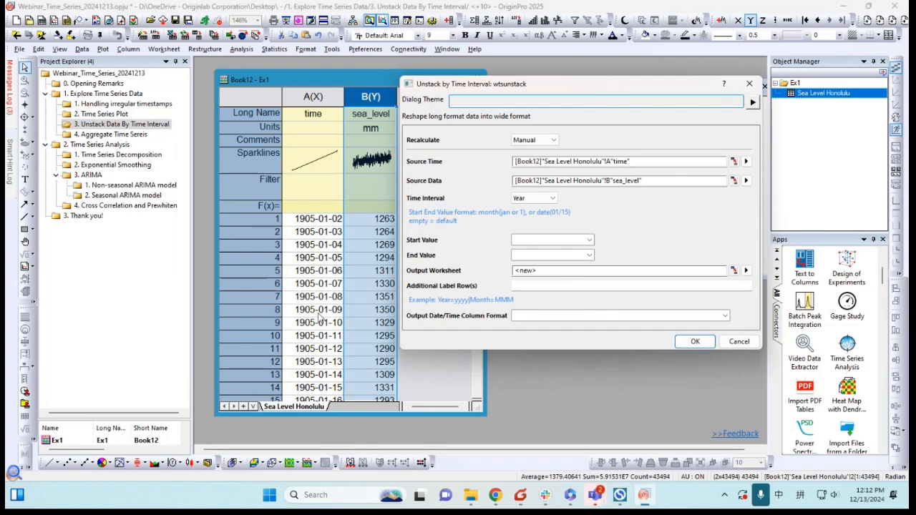
- Unstack the sea level data with Time Interval set to Year into a new worksheet, and resize Book12 to view it
{"action": "left_click", "coordinate": [543, 199]}
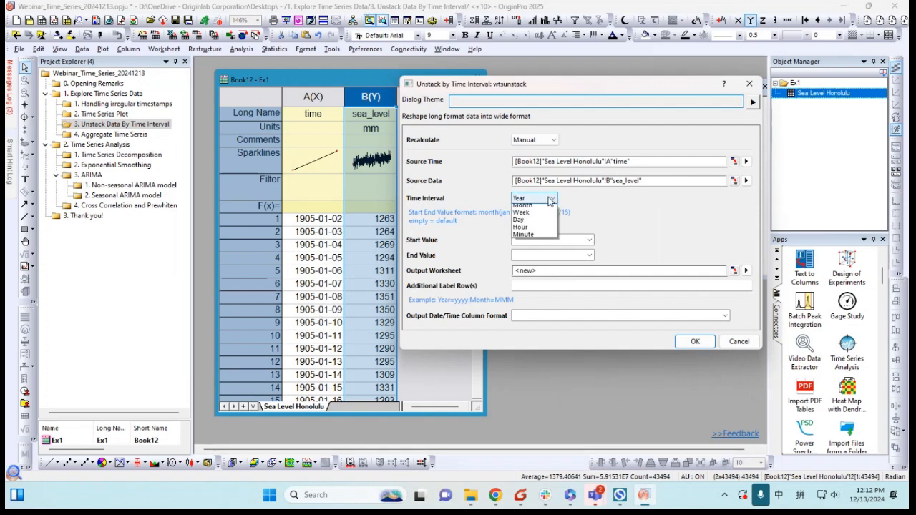
{"action": "left_click", "coordinate": [544, 205]}
{"action": "left_click_drag", "start_coordinate": [615, 86], "coordinate": [409, 96]}
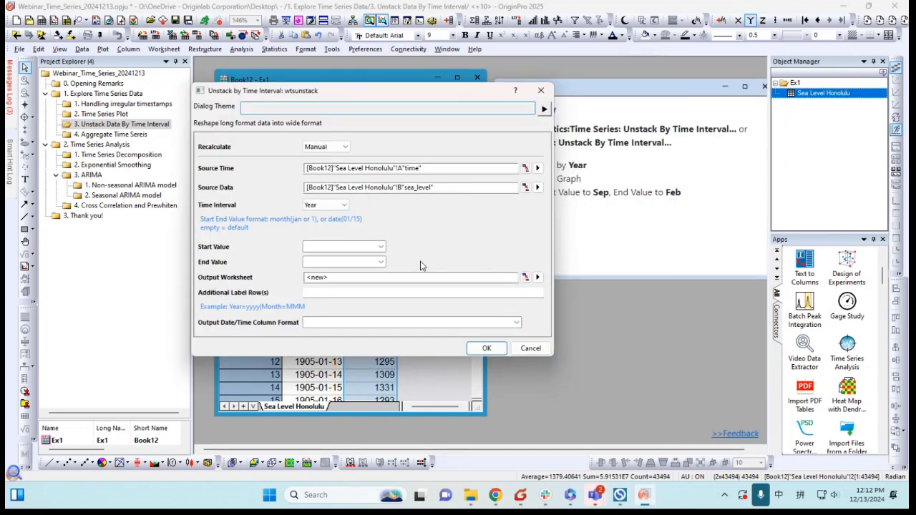
{"action": "left_click", "coordinate": [473, 344]}
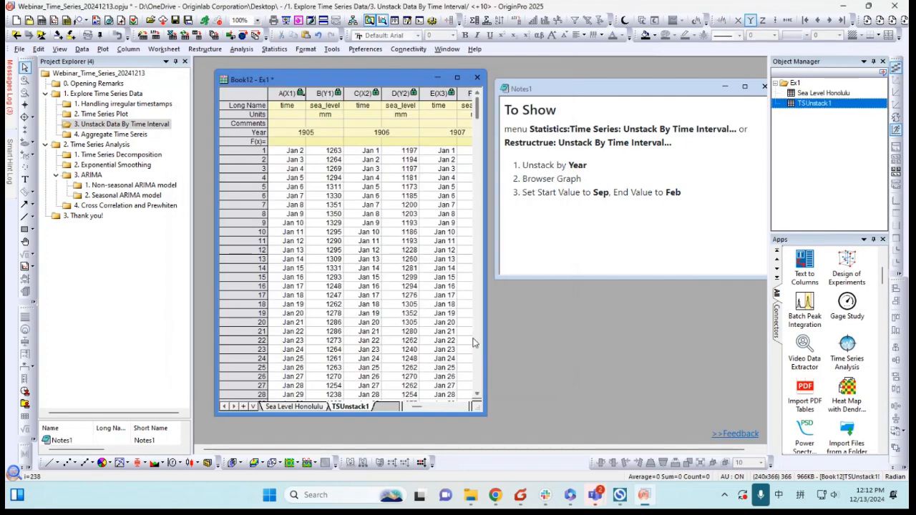
{"action": "left_click_drag", "start_coordinate": [481, 414], "coordinate": [676, 422]}
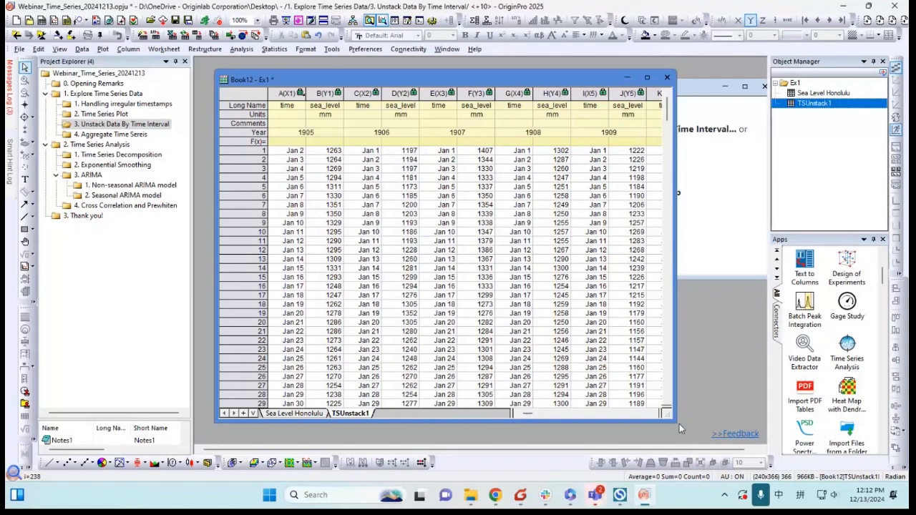
{"action": "left_click_drag", "start_coordinate": [679, 424], "coordinate": [502, 410]}
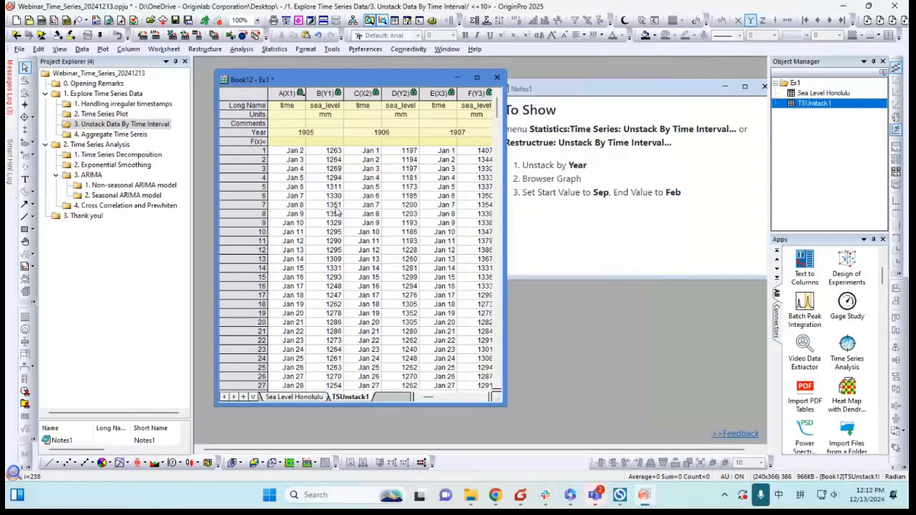
- Plot all columns of the TSUnstack1 sheet as a Browser Stack Lines graph
{"action": "left_click", "coordinate": [250, 94]}
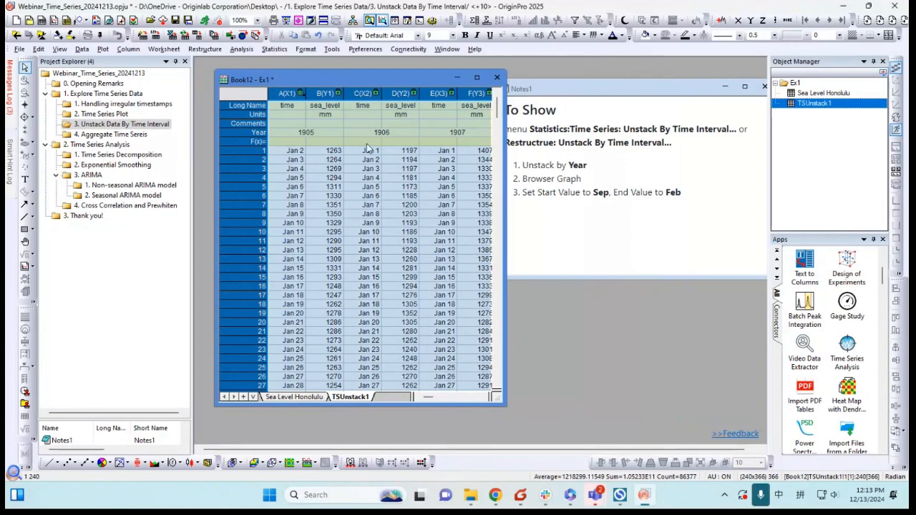
{"action": "left_click", "coordinate": [104, 49]}
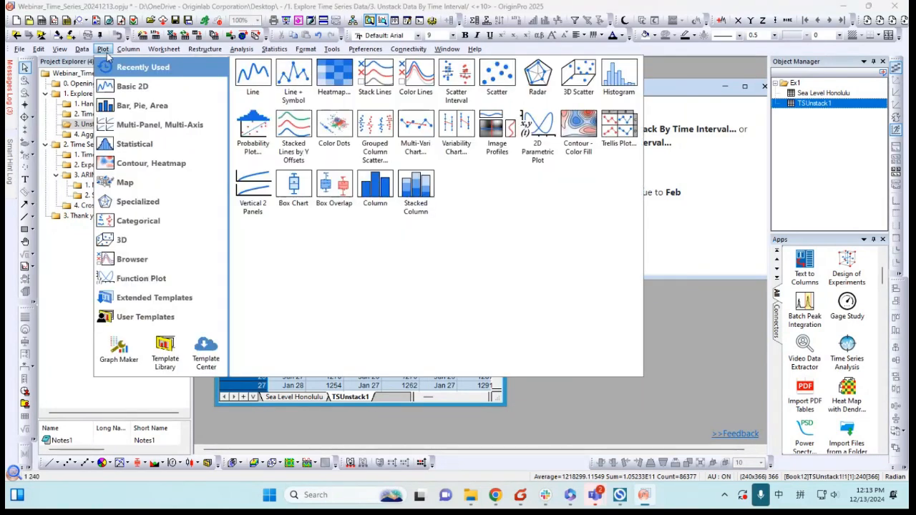
{"action": "mouse_move", "coordinate": [134, 270]}
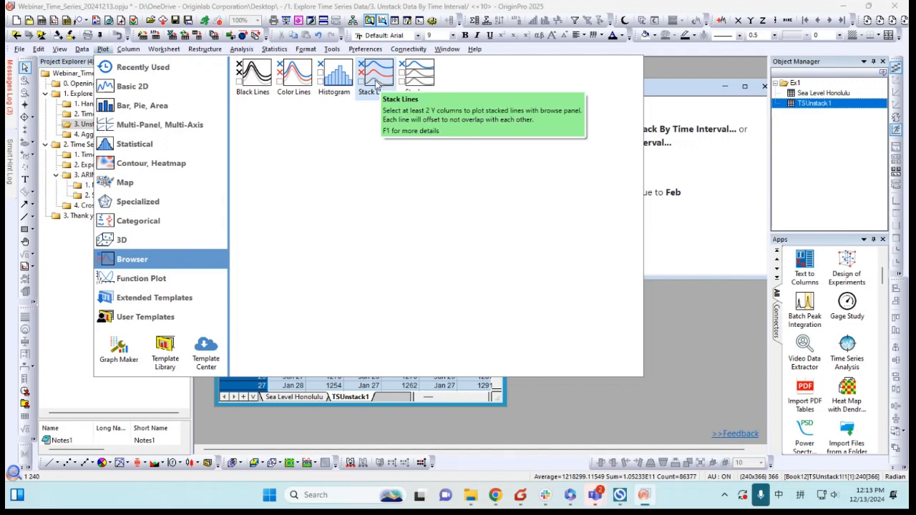
{"action": "left_click", "coordinate": [377, 78]}
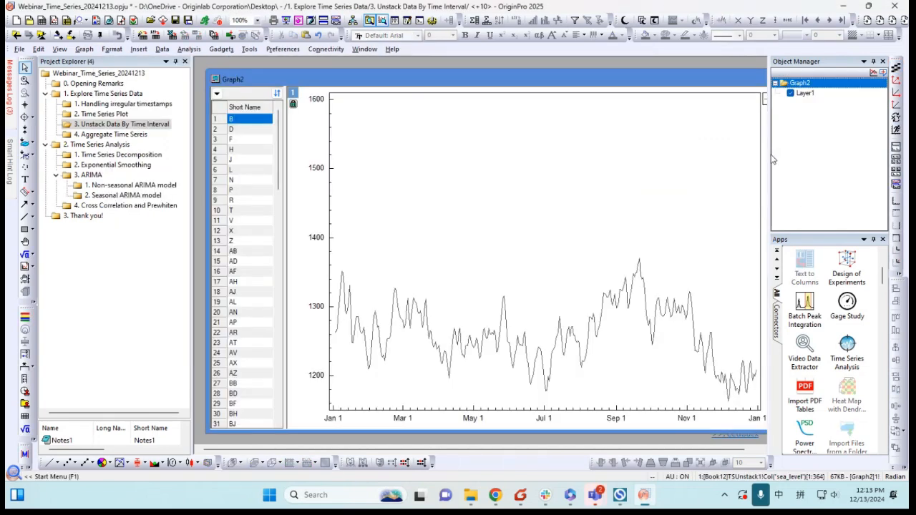
- Make room for Graph2 with a wider browse list, and move the graph window below Book12's label rows
{"action": "left_click_drag", "start_coordinate": [773, 156], "coordinate": [835, 156]}
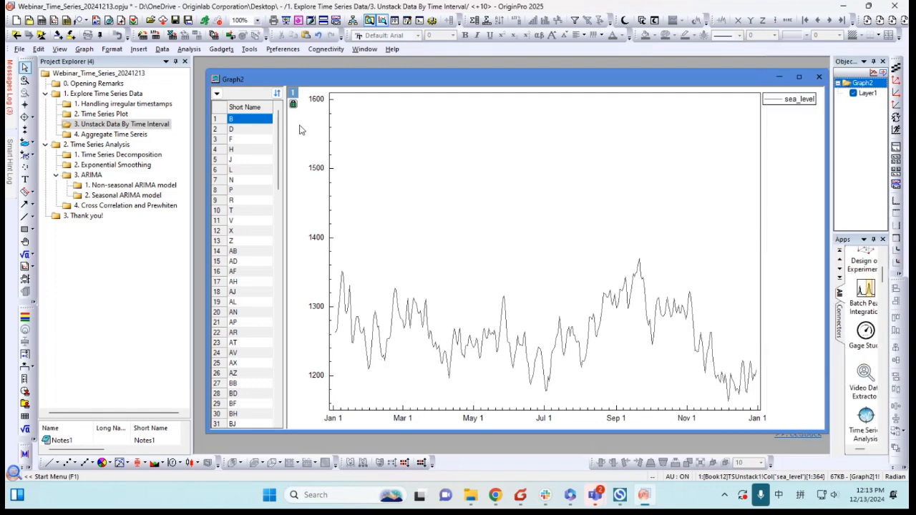
{"action": "mouse_move", "coordinate": [286, 122]}
{"action": "left_mouse_down"}
{"action": "mouse_move", "coordinate": [362, 119]}
{"action": "mouse_move", "coordinate": [300, 132]}
{"action": "left_mouse_up"}
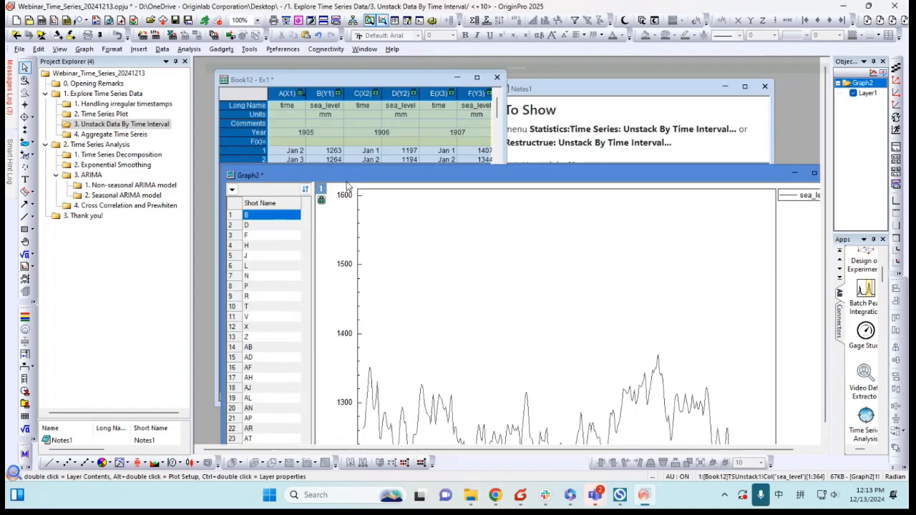
{"action": "left_click_drag", "start_coordinate": [330, 80], "coordinate": [345, 184]}
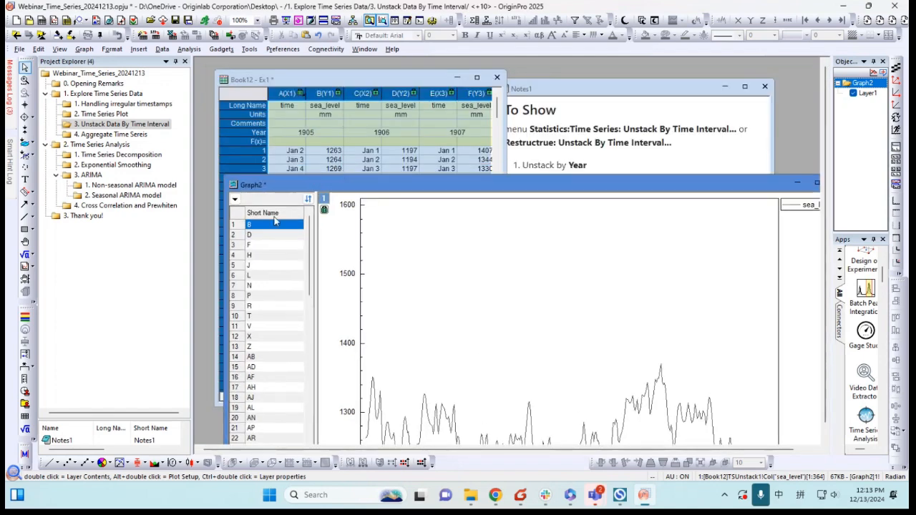
- Show only the Year label in Graph2's browse list instead of Short Name, narrow the list, and reposition the graph window
{"action": "left_click_drag", "start_coordinate": [294, 184], "coordinate": [280, 84]}
{"action": "right_click", "coordinate": [269, 114]}
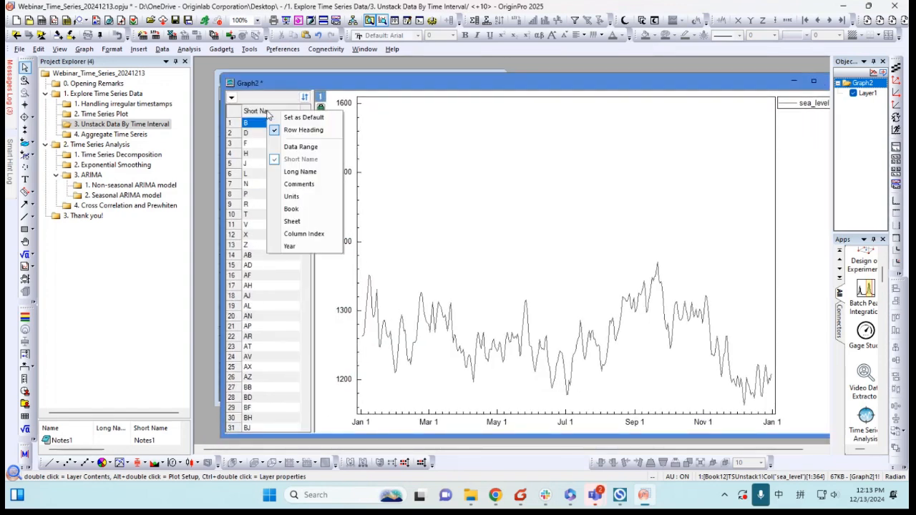
{"action": "left_click", "coordinate": [290, 245]}
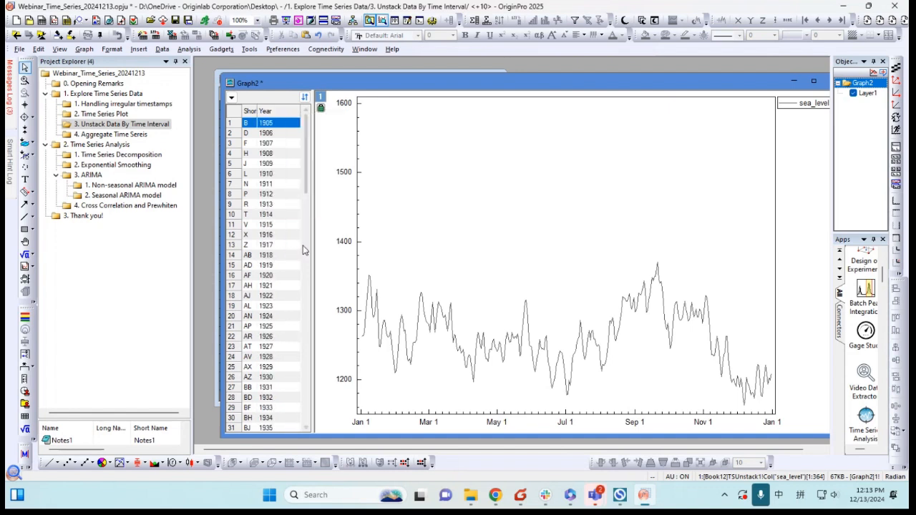
{"action": "right_click", "coordinate": [259, 144]}
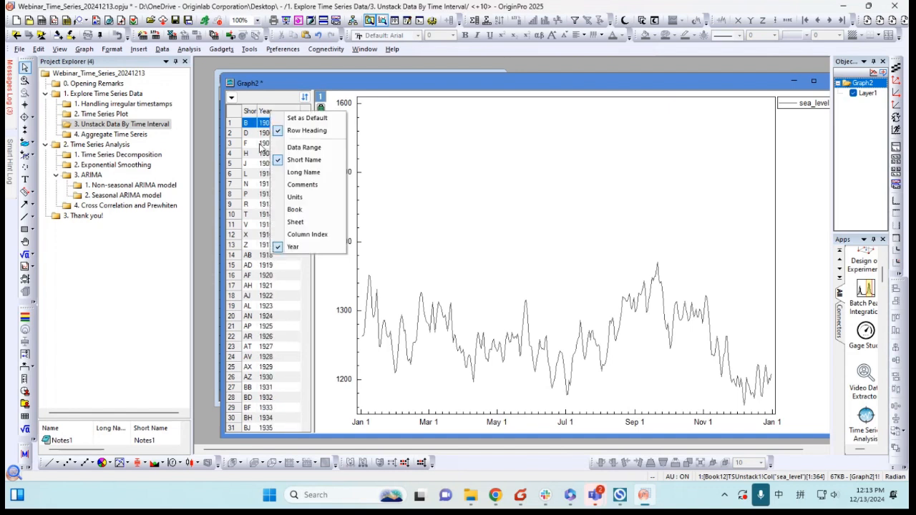
{"action": "left_click", "coordinate": [299, 161]}
{"action": "left_click_drag", "start_coordinate": [314, 184], "coordinate": [303, 184]}
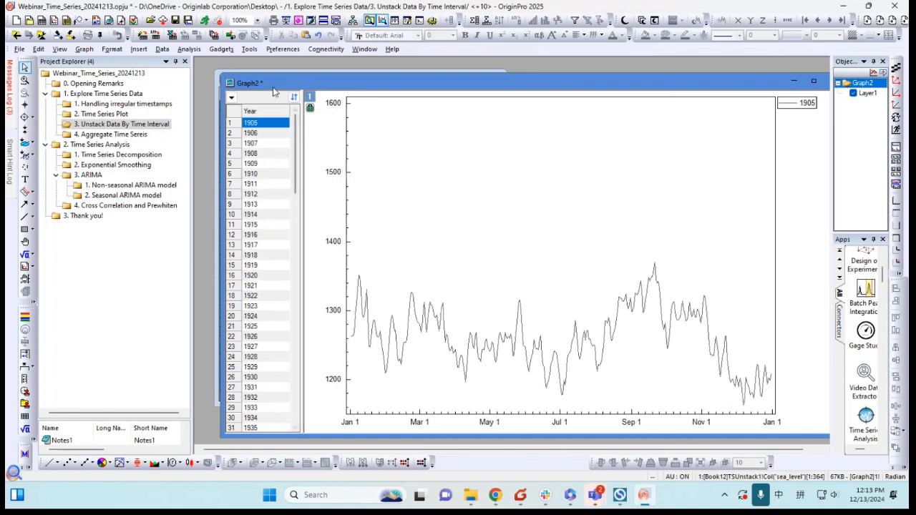
{"action": "left_click_drag", "start_coordinate": [260, 85], "coordinate": [247, 77]}
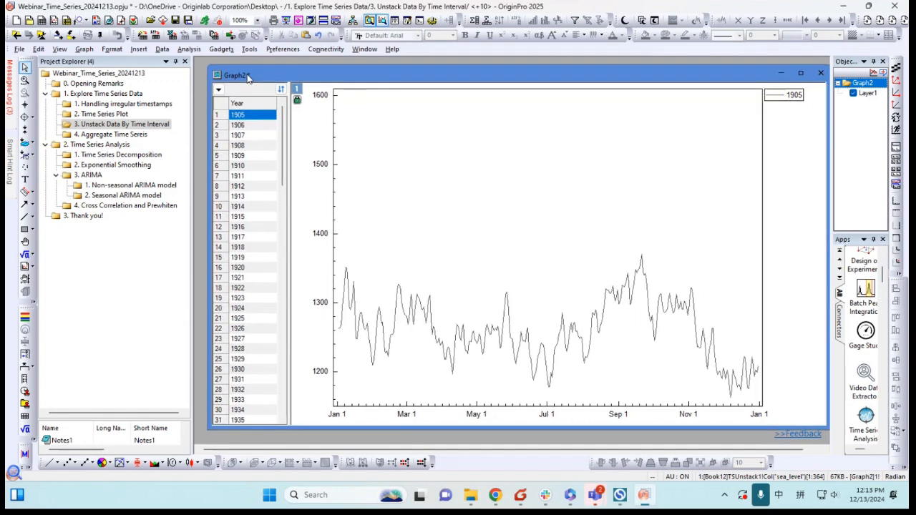
- Add the years 1908, 1912, 1916 and 1920 to the displayed 1905 curve in Graph2
{"action": "left_click", "coordinate": [252, 145], "text": "ctrl"}
{"action": "left_click", "coordinate": [252, 186], "text": "ctrl"}
{"action": "left_click", "coordinate": [252, 227], "text": "ctrl"}
{"action": "left_click", "coordinate": [253, 267], "text": "ctrl"}
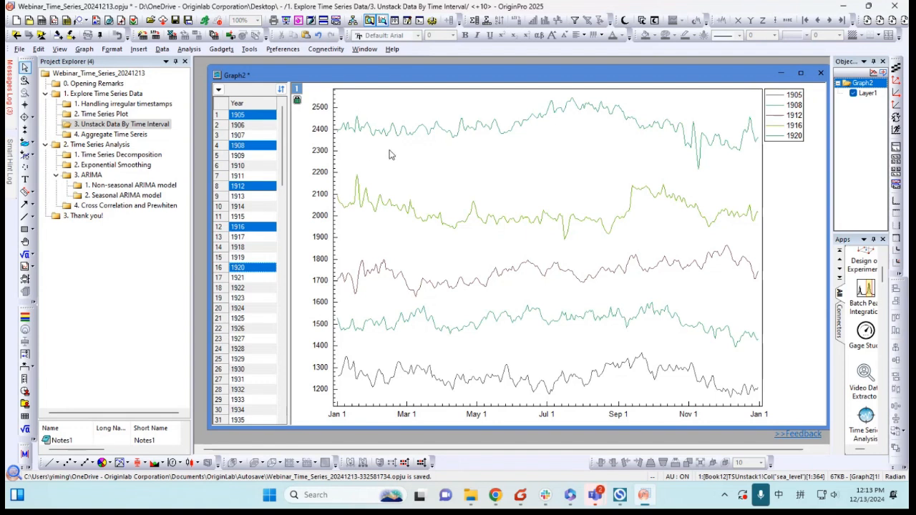
- Label each curve directly with its year at the line end and delete the graph legend
{"action": "left_click", "coordinate": [799, 121]}
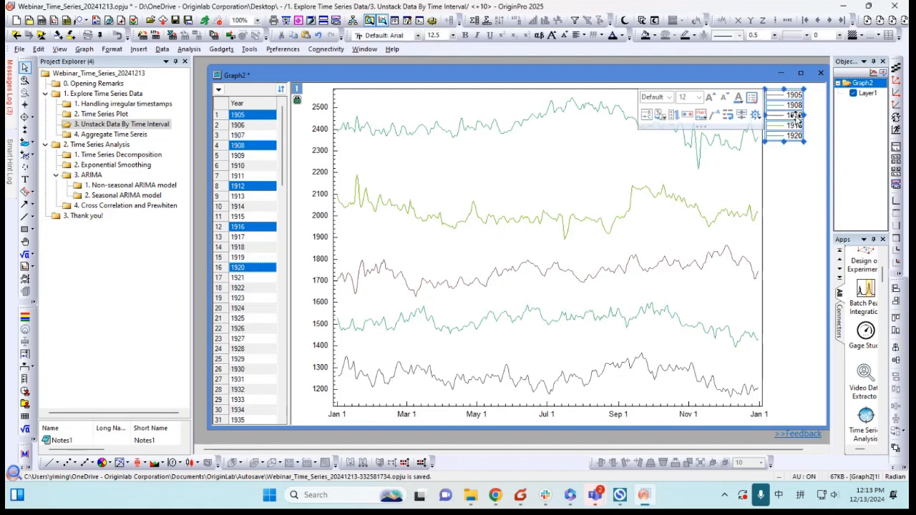
{"action": "left_click", "coordinate": [717, 117]}
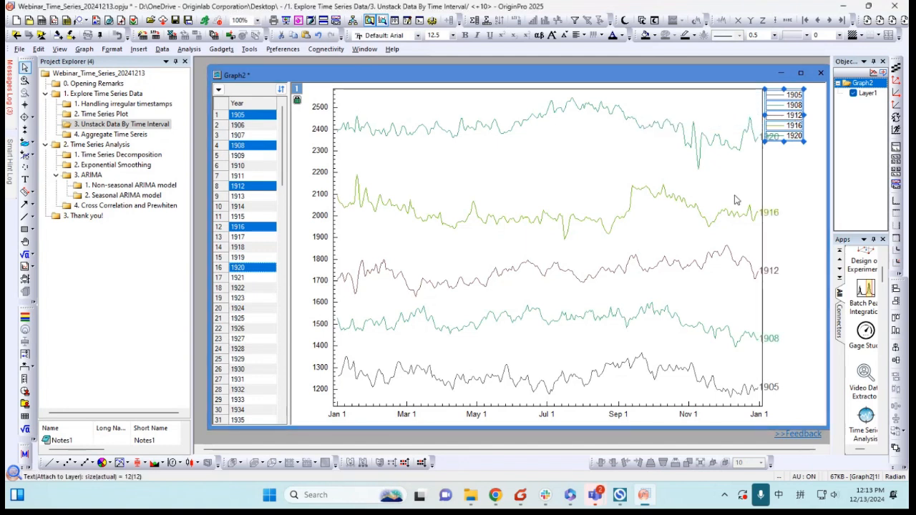
{"action": "left_click", "coordinate": [804, 165]}
{"action": "left_click", "coordinate": [794, 134]}
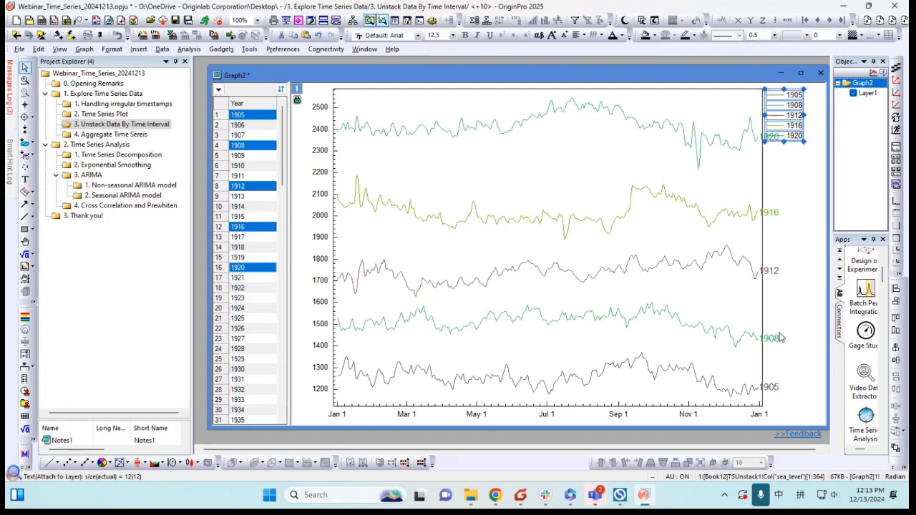
{"action": "key", "text": "Delete"}
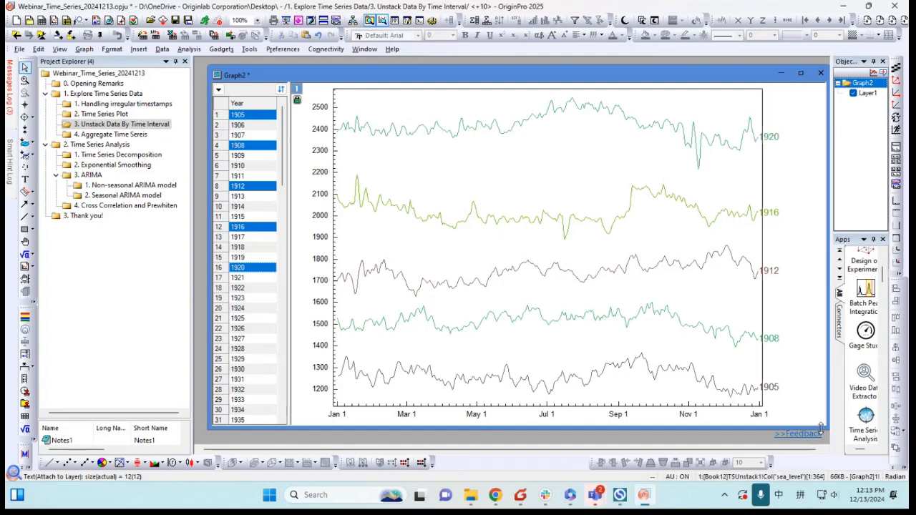
- Shrink and reposition the Graph2 window, and display the consecutive years 1905 to 1909
{"action": "left_click_drag", "start_coordinate": [824, 431], "coordinate": [798, 405]}
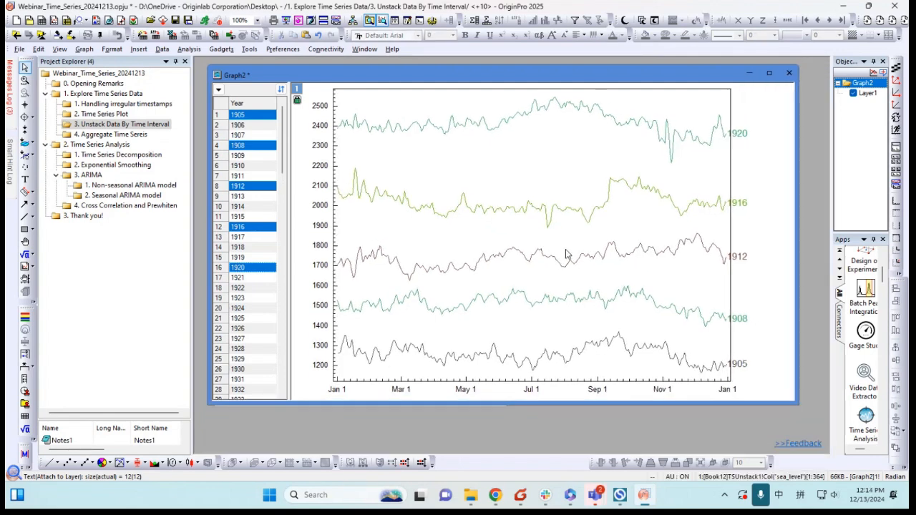
{"action": "left_click_drag", "start_coordinate": [348, 81], "coordinate": [357, 86]}
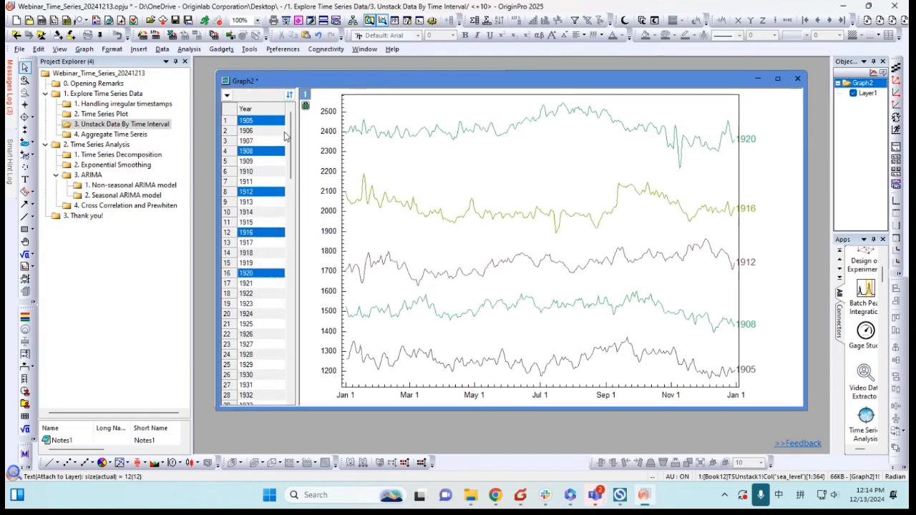
{"action": "left_click", "coordinate": [262, 120]}
{"action": "left_click", "coordinate": [259, 141], "text": "shift"}
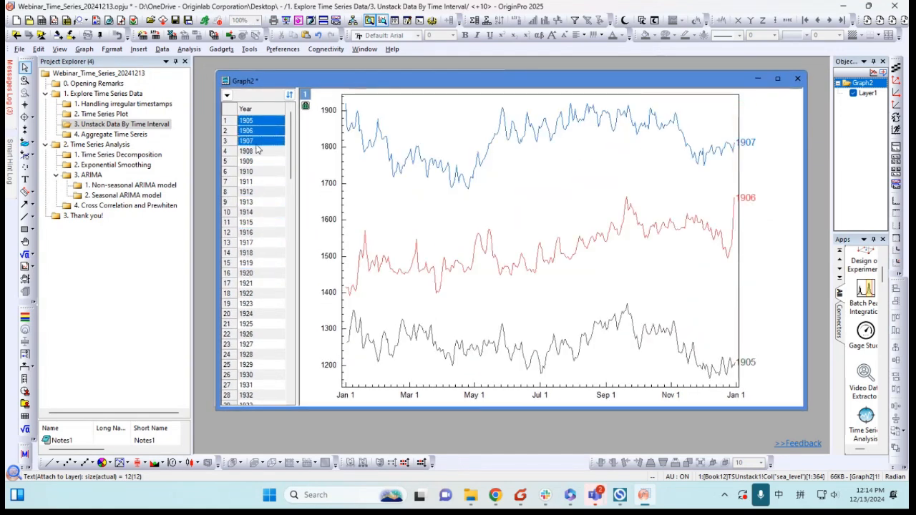
{"action": "left_click", "coordinate": [256, 151], "text": "shift"}
{"action": "left_click", "coordinate": [258, 161], "text": "shift"}
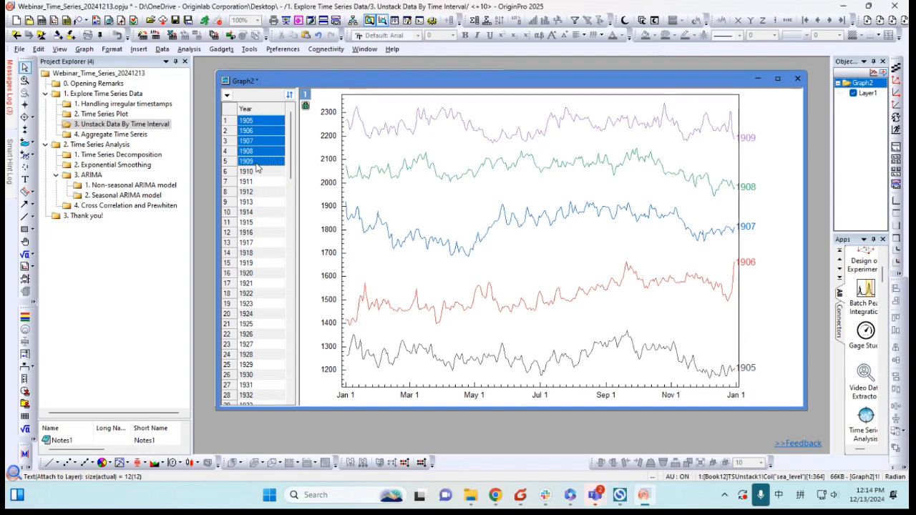
- Flip through the yearly curves five years at a time up to 1925–1929, then close Flip Through
{"action": "left_click", "coordinate": [227, 94]}
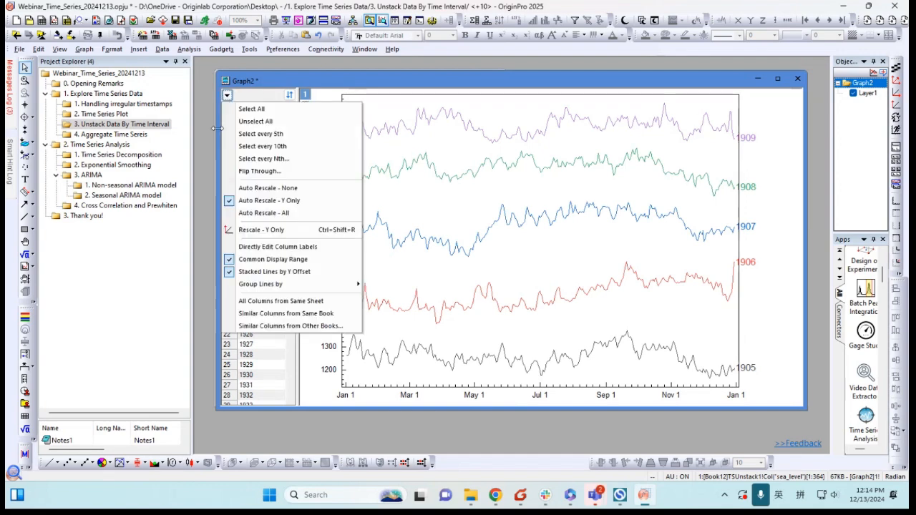
{"action": "left_click", "coordinate": [272, 171]}
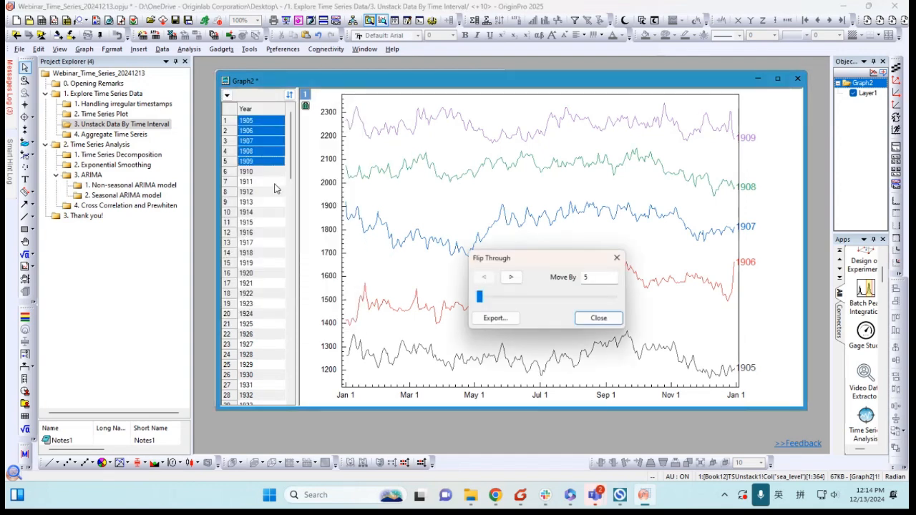
{"action": "left_click_drag", "start_coordinate": [528, 257], "coordinate": [386, 234]}
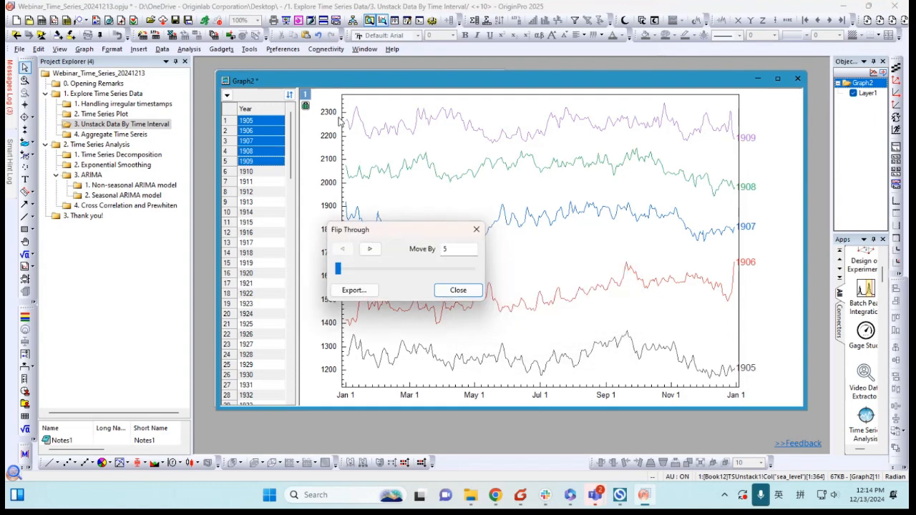
{"action": "left_click", "coordinate": [371, 251]}
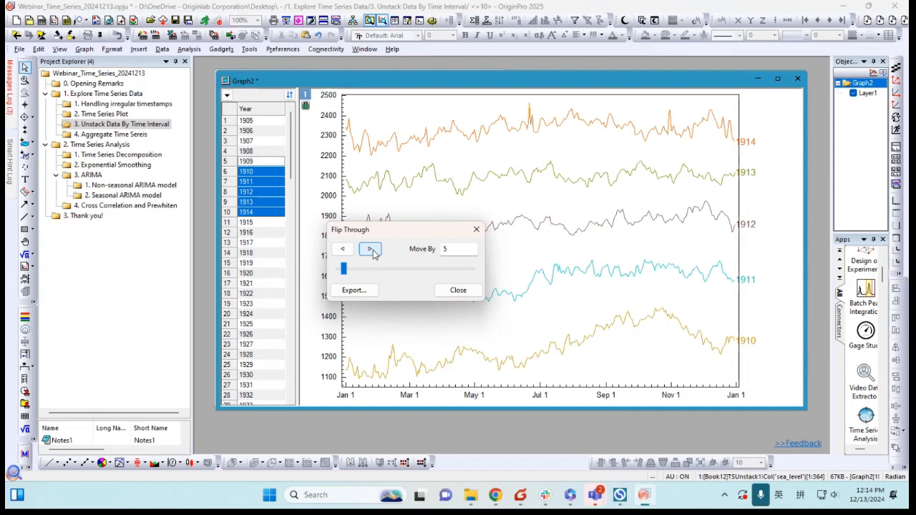
{"action": "left_click", "coordinate": [370, 251]}
{"action": "left_click", "coordinate": [371, 251]}
{"action": "left_click", "coordinate": [371, 251]}
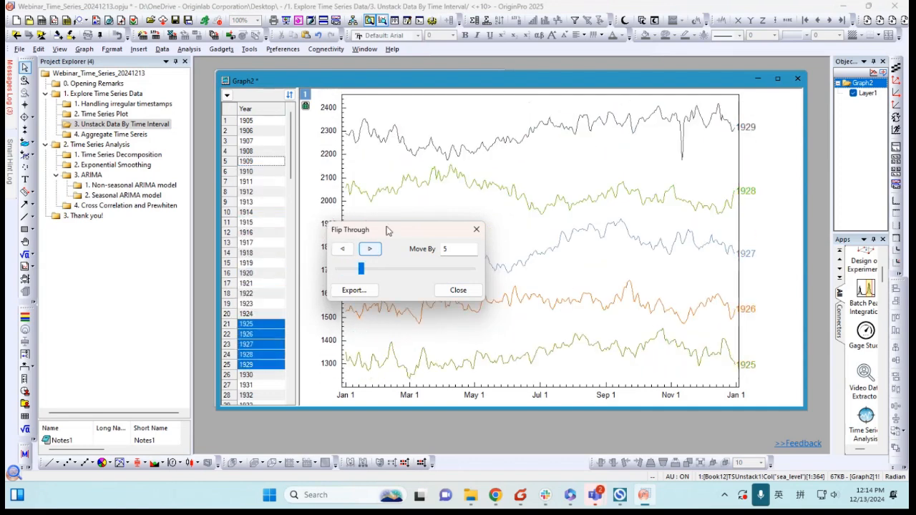
{"action": "left_click_drag", "start_coordinate": [389, 234], "coordinate": [353, 210]}
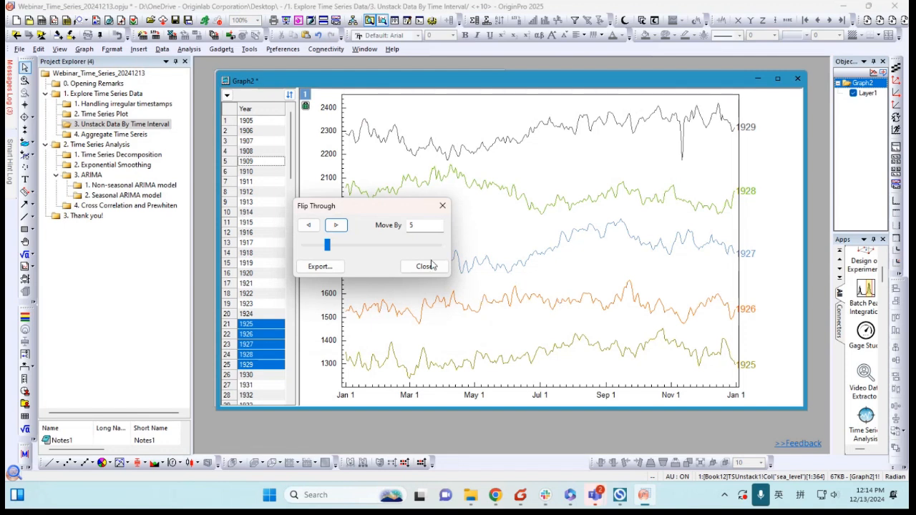
{"action": "left_click", "coordinate": [442, 205]}
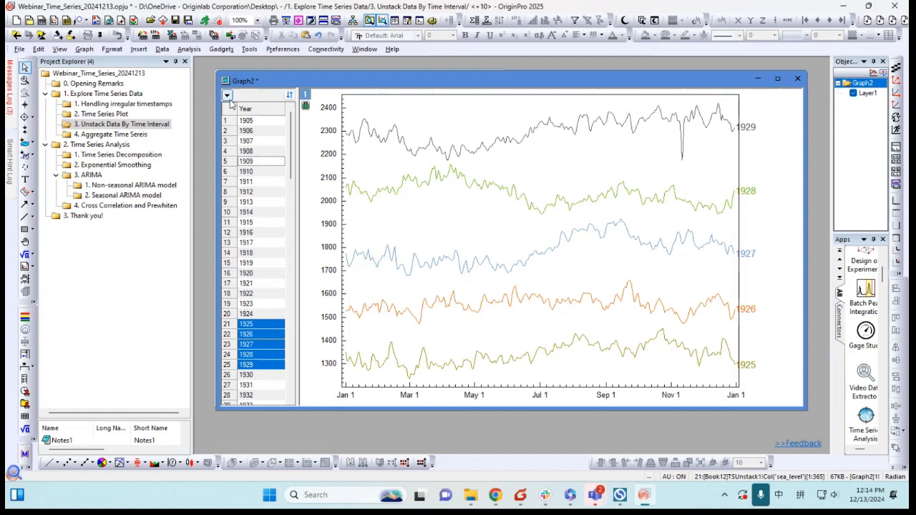
- Display every Nth year in Graph2 with N = 20
{"action": "left_click", "coordinate": [227, 96]}
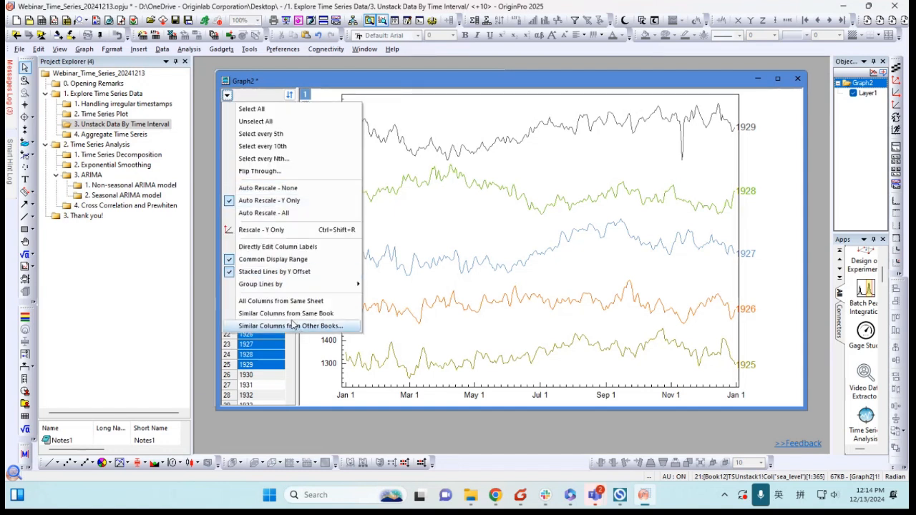
{"action": "left_click", "coordinate": [284, 159]}
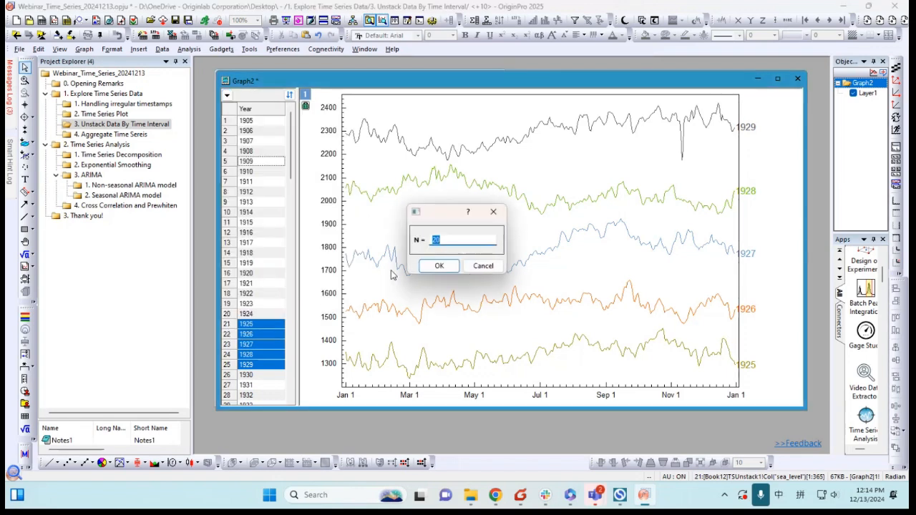
{"action": "left_click", "coordinate": [438, 266]}
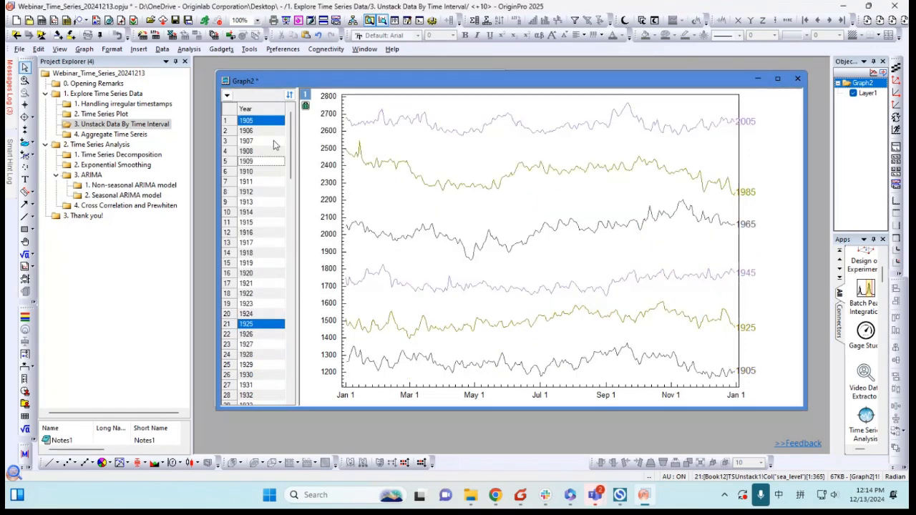
- Flip through the 20-year-spaced curves one year at a time until the set starting at 1910, then close Flip Through
{"action": "left_click", "coordinate": [227, 96]}
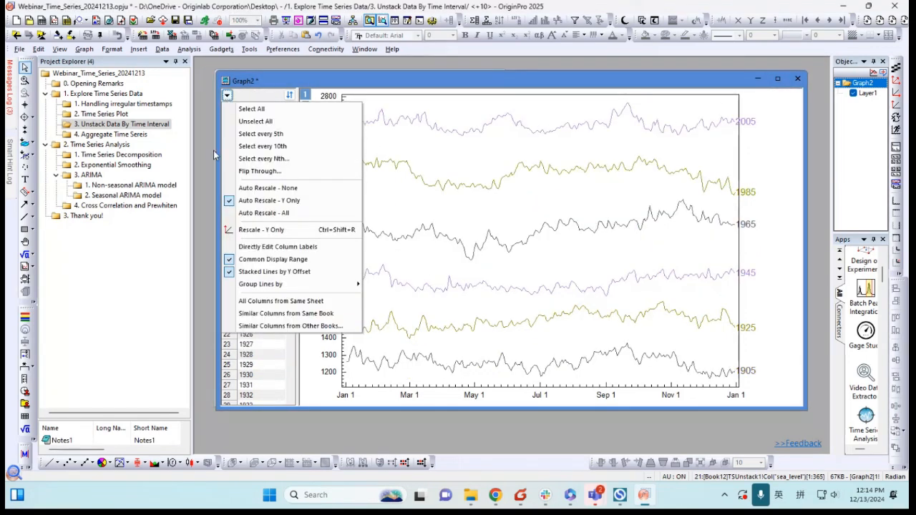
{"action": "left_click", "coordinate": [262, 172]}
{"action": "left_click", "coordinate": [336, 225]}
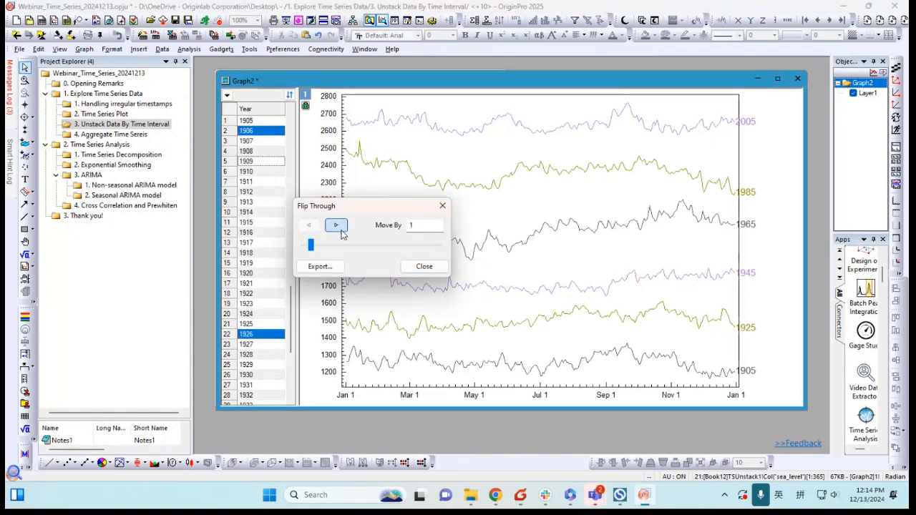
{"action": "left_click", "coordinate": [335, 225]}
{"action": "left_click", "coordinate": [336, 226]}
{"action": "left_click", "coordinate": [336, 224]}
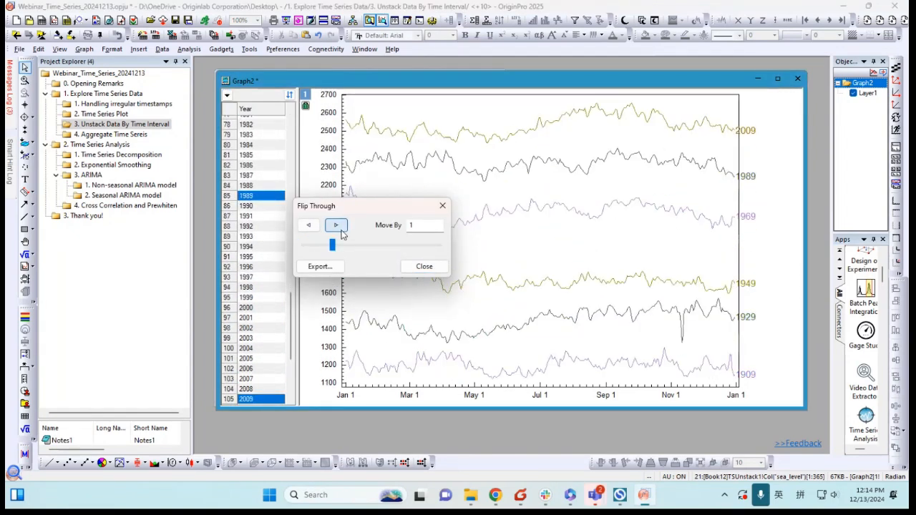
{"action": "left_click_drag", "start_coordinate": [362, 206], "coordinate": [402, 177]}
{"action": "left_click", "coordinate": [377, 196]}
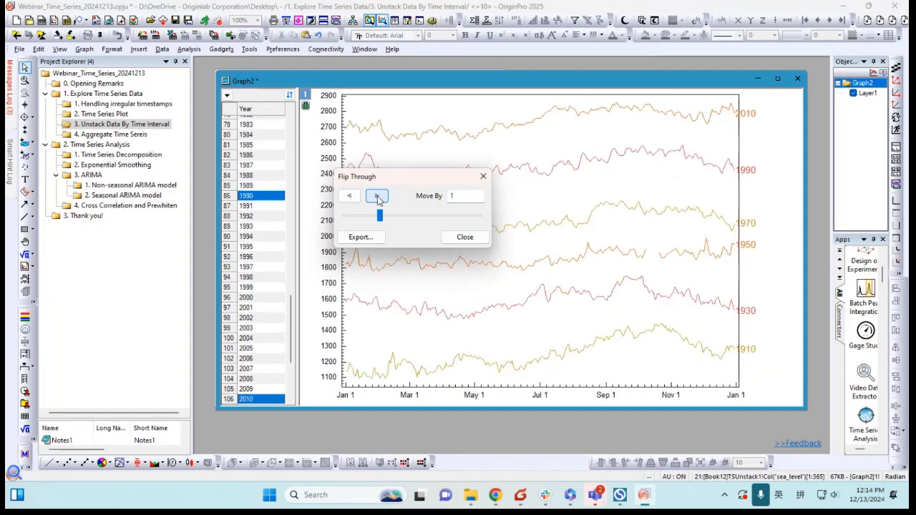
{"action": "left_click", "coordinate": [467, 241]}
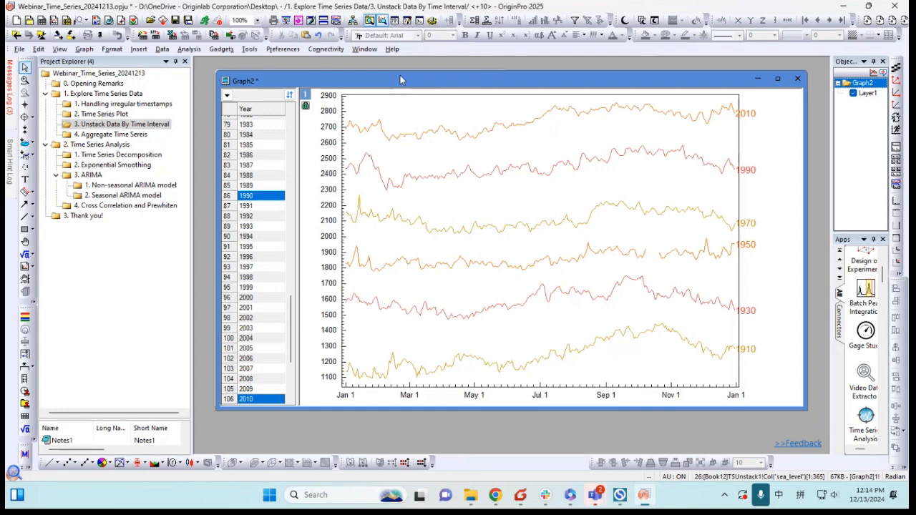
- Change the unstack parameters behind Graph2 to a start value of Sep and an end value of Dec
{"action": "mouse_move", "coordinate": [400, 79]}
{"action": "left_mouse_down"}
{"action": "mouse_move", "coordinate": [426, 147]}
{"action": "mouse_move", "coordinate": [408, 76]}
{"action": "mouse_move", "coordinate": [395, 74]}
{"action": "left_mouse_up"}
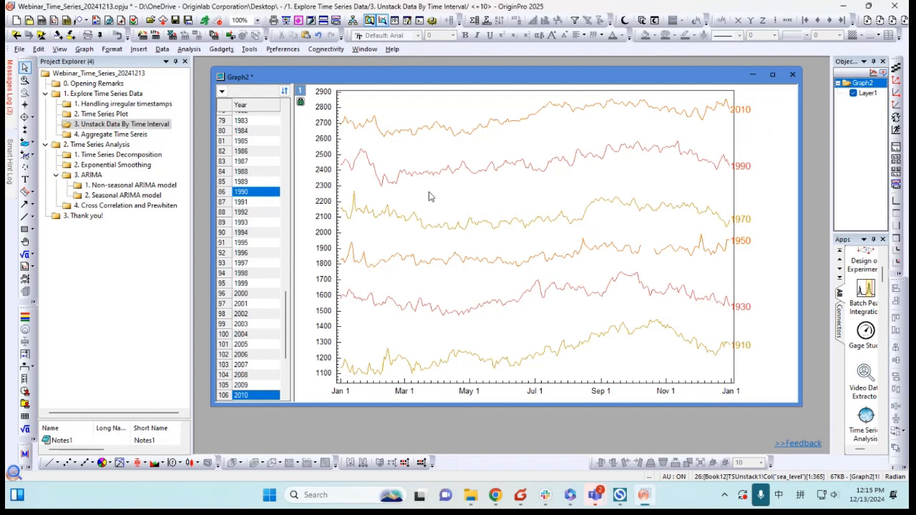
{"action": "left_click", "coordinate": [301, 106]}
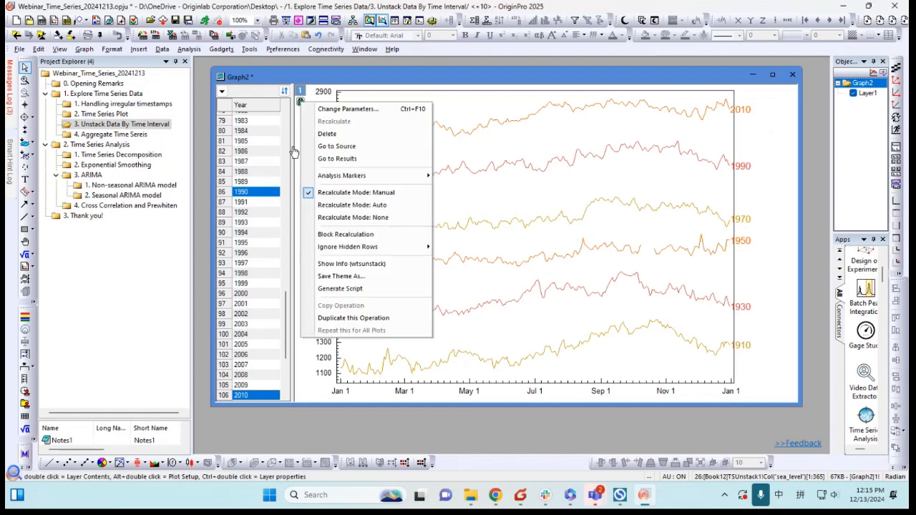
{"action": "left_click", "coordinate": [334, 110]}
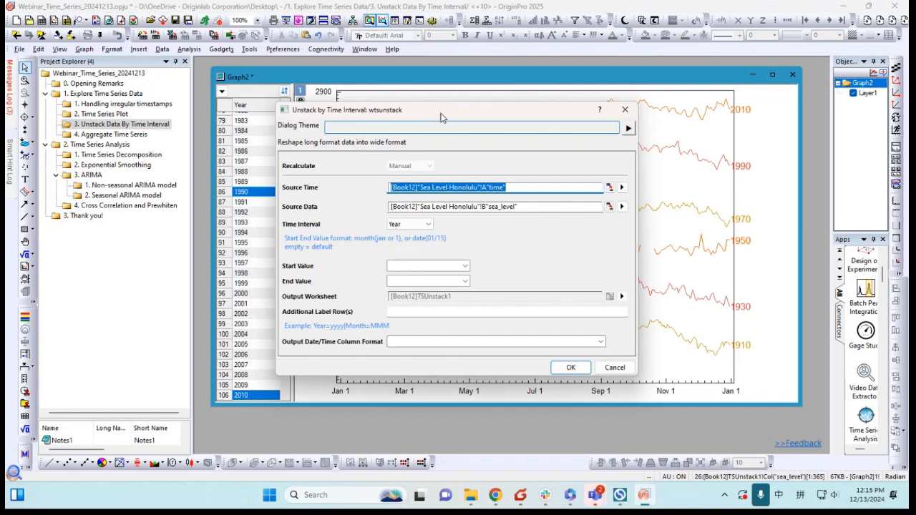
{"action": "left_click_drag", "start_coordinate": [442, 117], "coordinate": [410, 116]}
{"action": "left_click", "coordinate": [396, 262]}
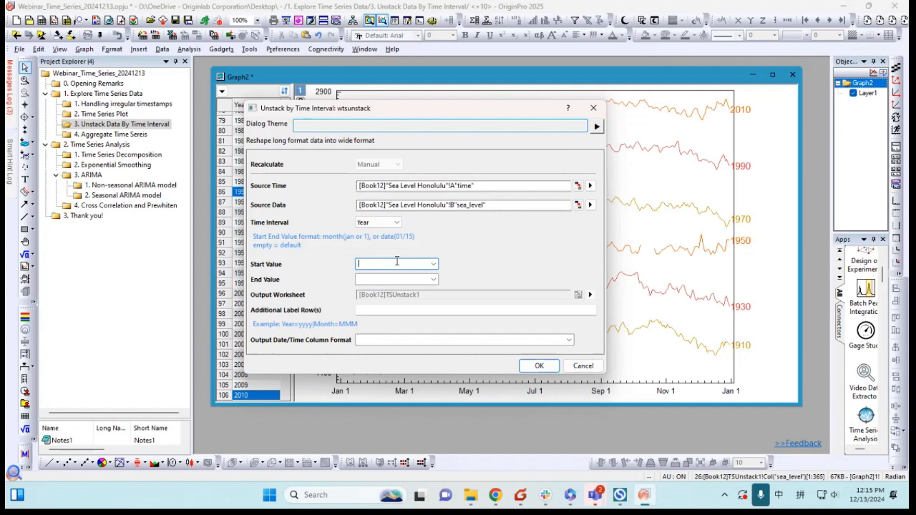
{"action": "type", "text": "Sep"}
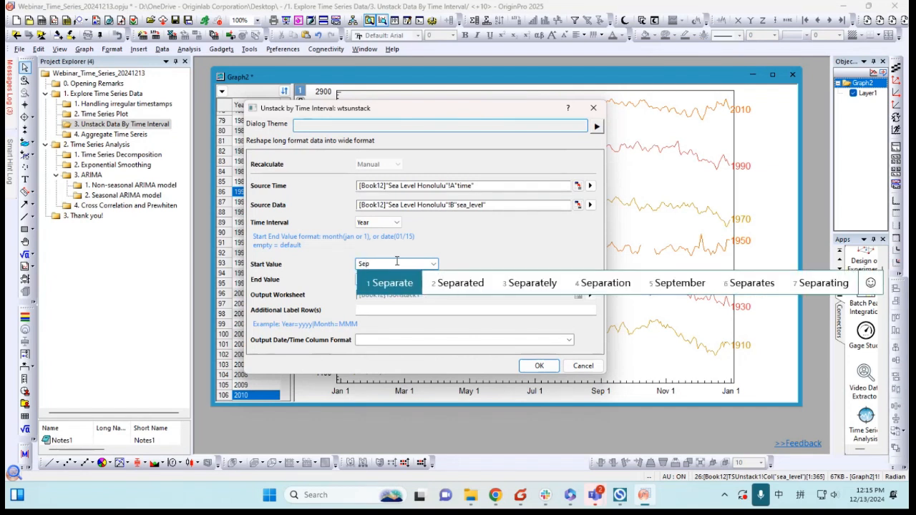
{"action": "key", "text": "Tab"}
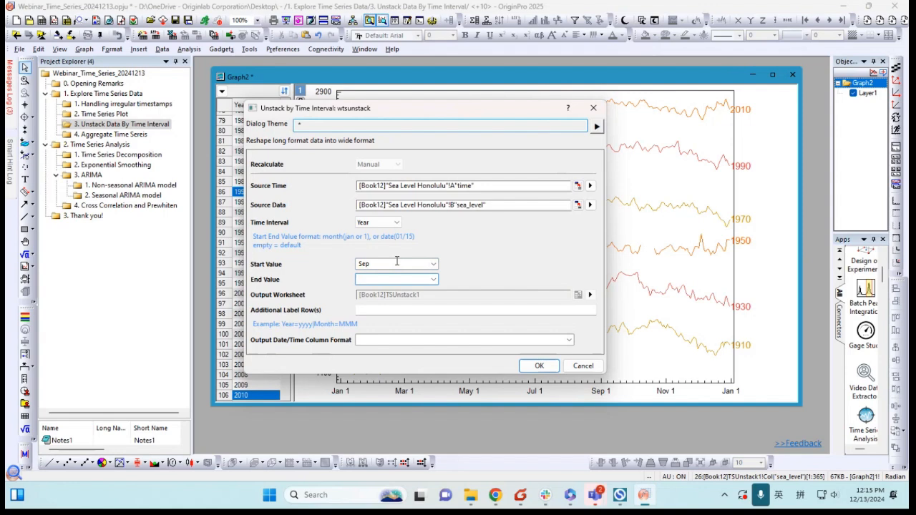
{"action": "type", "text": "Dec"}
{"action": "key", "text": "Tab"}
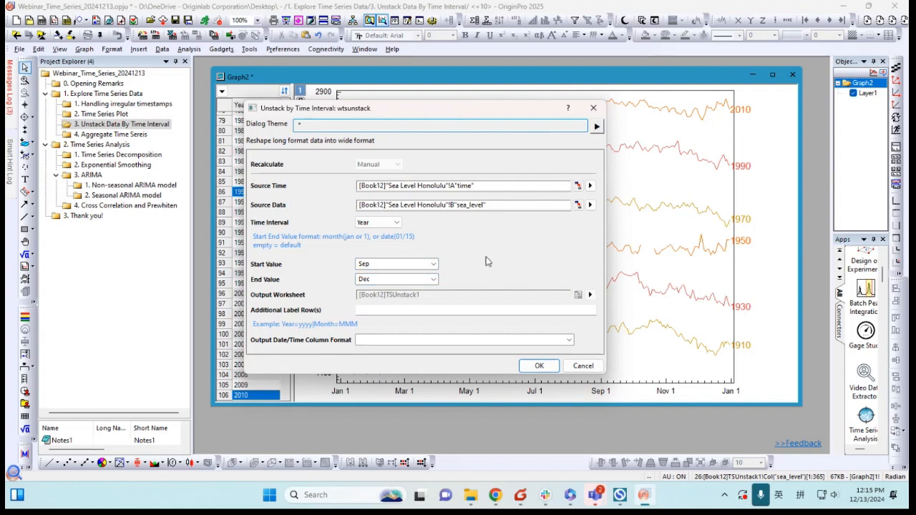
{"action": "left_click", "coordinate": [539, 365]}
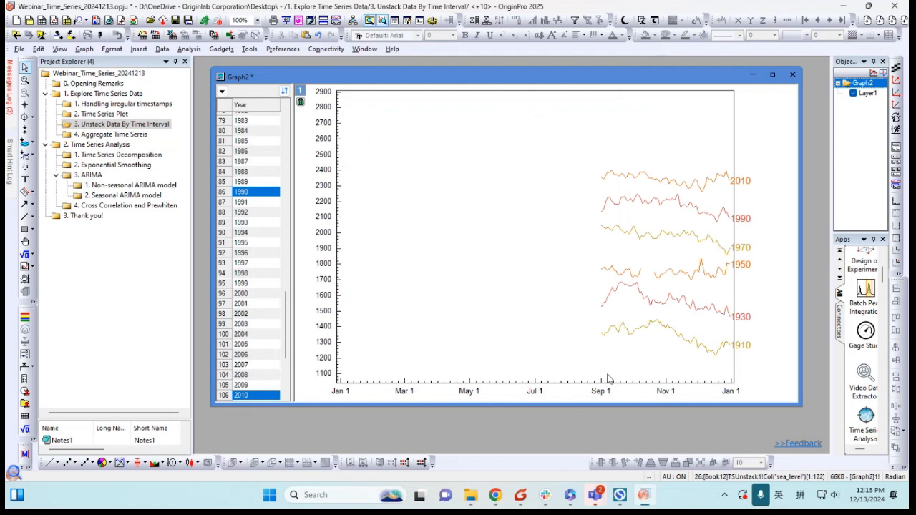
- Rescale Graph2's axes to fit the September to December curves and reposition the graph window
{"action": "left_click", "coordinate": [675, 162]}
{"action": "left_click", "coordinate": [895, 94]}
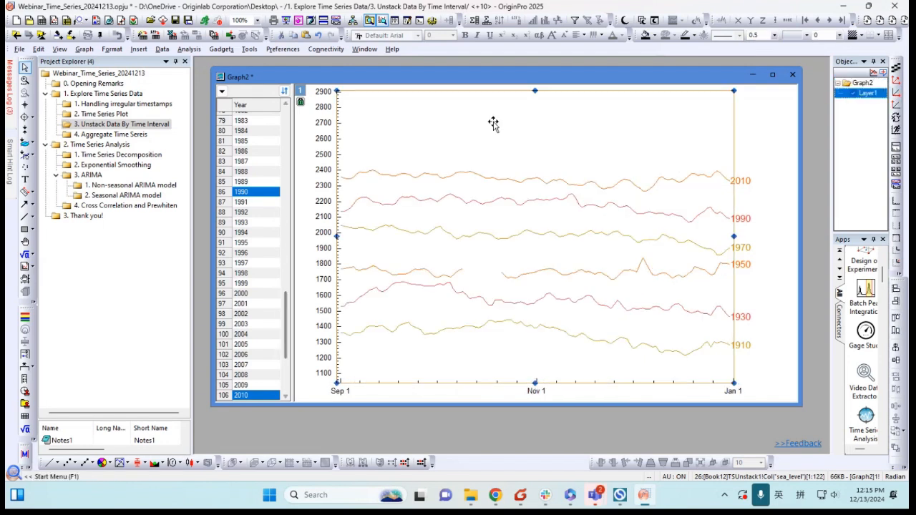
{"action": "left_click_drag", "start_coordinate": [511, 76], "coordinate": [527, 88]}
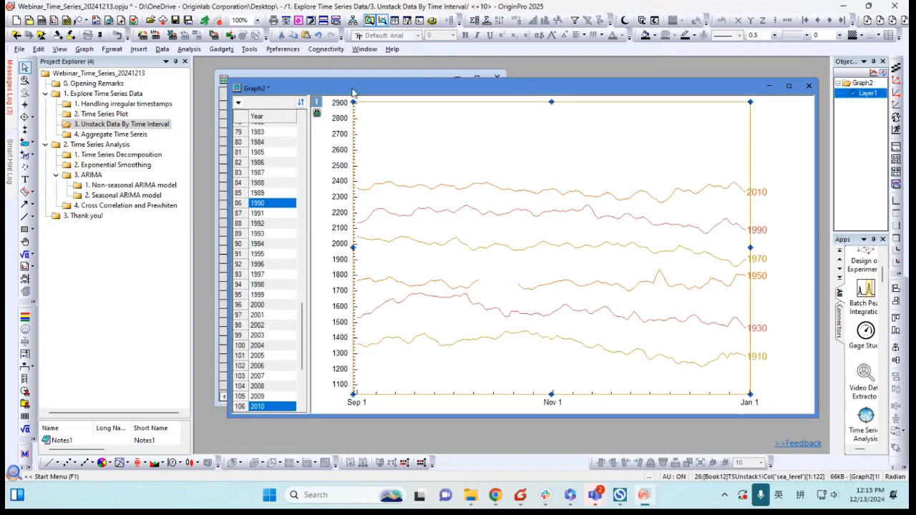
{"action": "left_click_drag", "start_coordinate": [352, 92], "coordinate": [342, 161]}
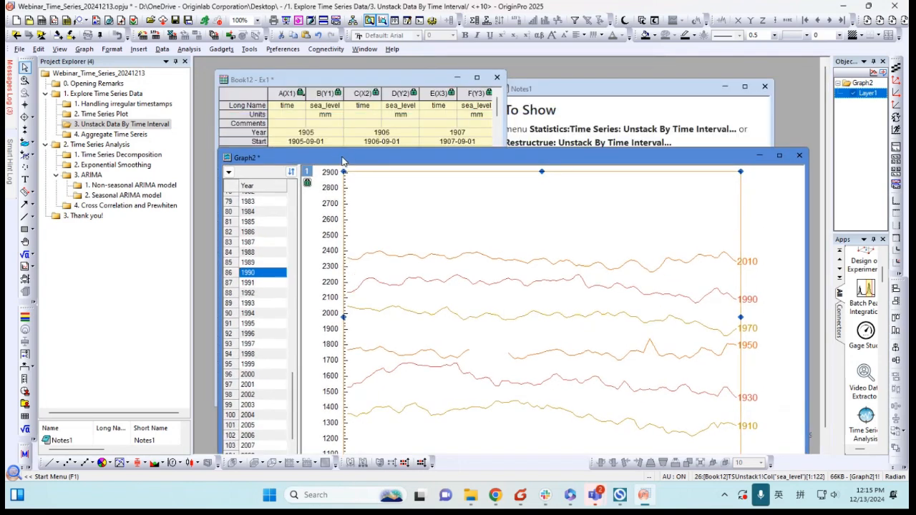
{"action": "left_click", "coordinate": [307, 183]}
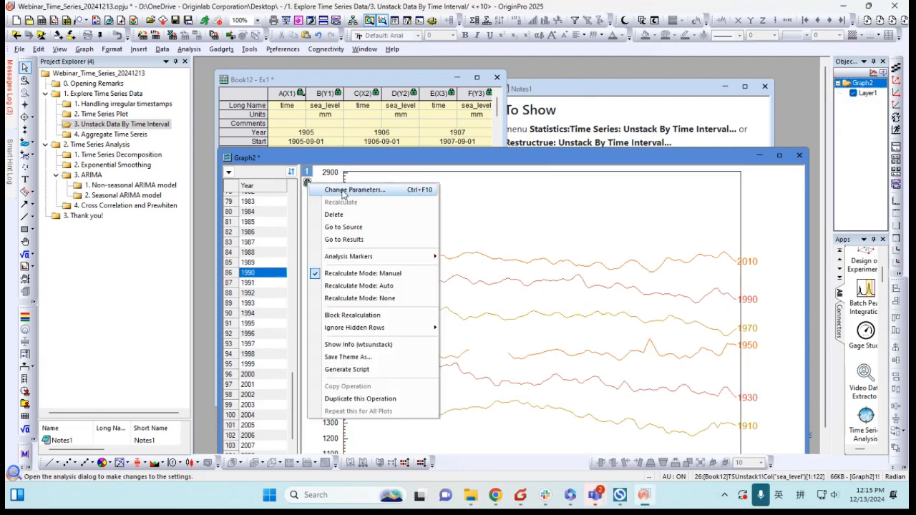
{"action": "left_click", "coordinate": [525, 154]}
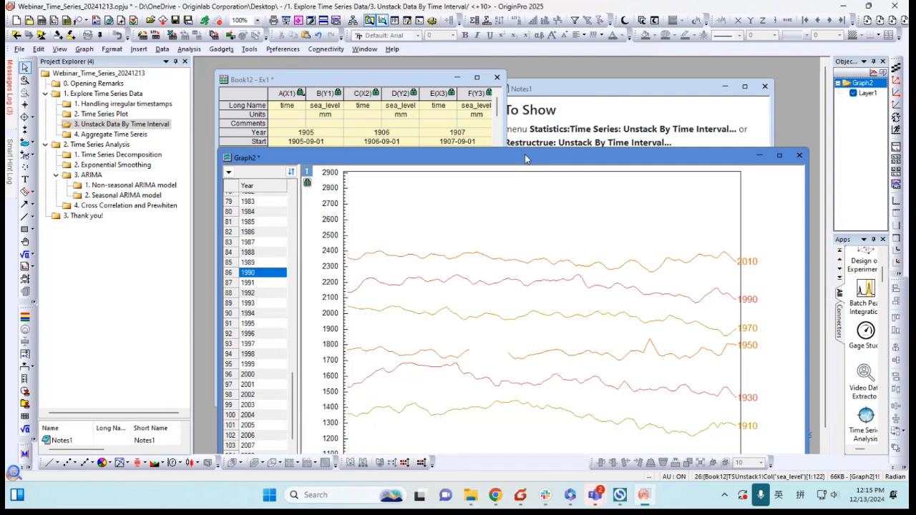
{"action": "left_click_drag", "start_coordinate": [524, 154], "coordinate": [529, 89]}
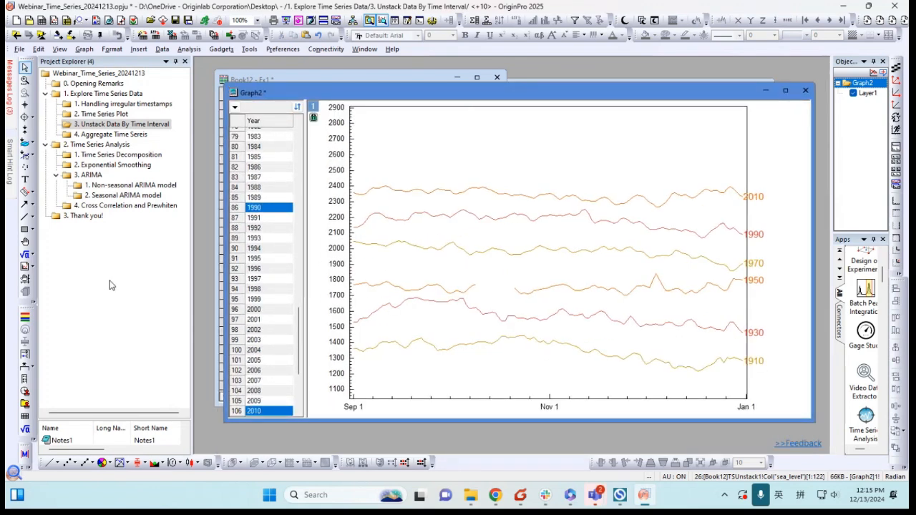
- Open the project folder 4. Aggregate Time Sereis, enlarge the Book1A1 window, and show its data from the first row
{"action": "left_click", "coordinate": [111, 195]}
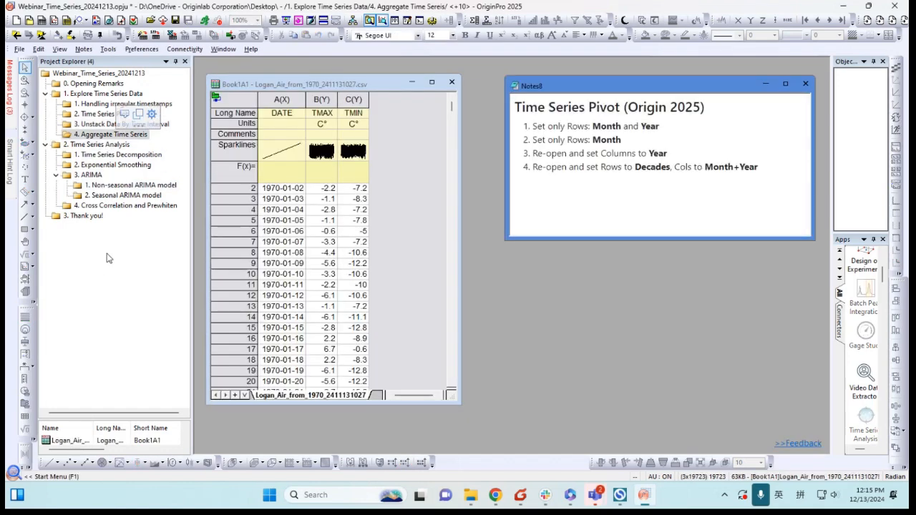
{"action": "left_click_drag", "start_coordinate": [380, 85], "coordinate": [395, 89]}
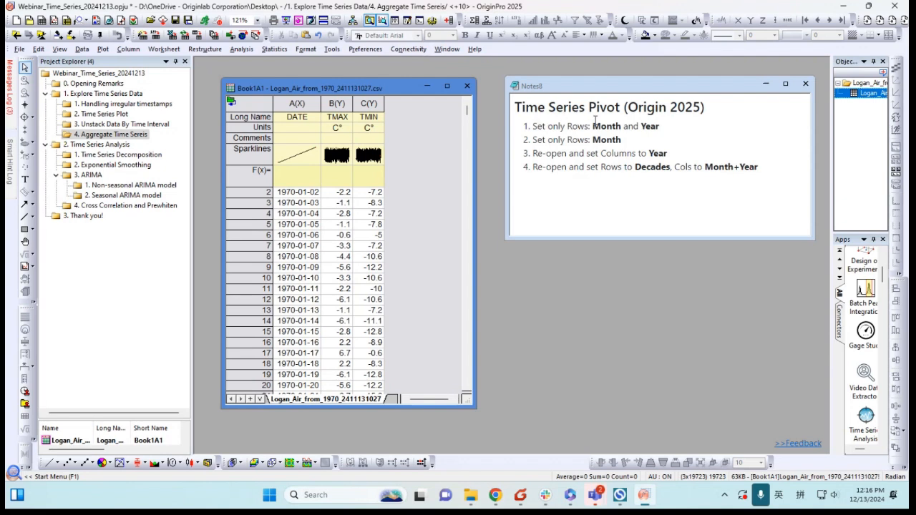
{"action": "left_click", "coordinate": [622, 219]}
{"action": "left_click", "coordinate": [438, 172]}
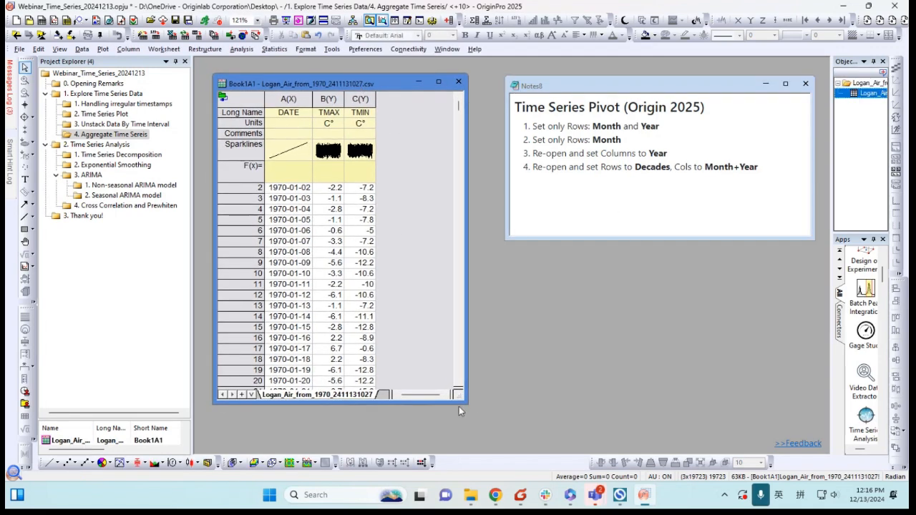
{"action": "left_click_drag", "start_coordinate": [462, 403], "coordinate": [461, 434]}
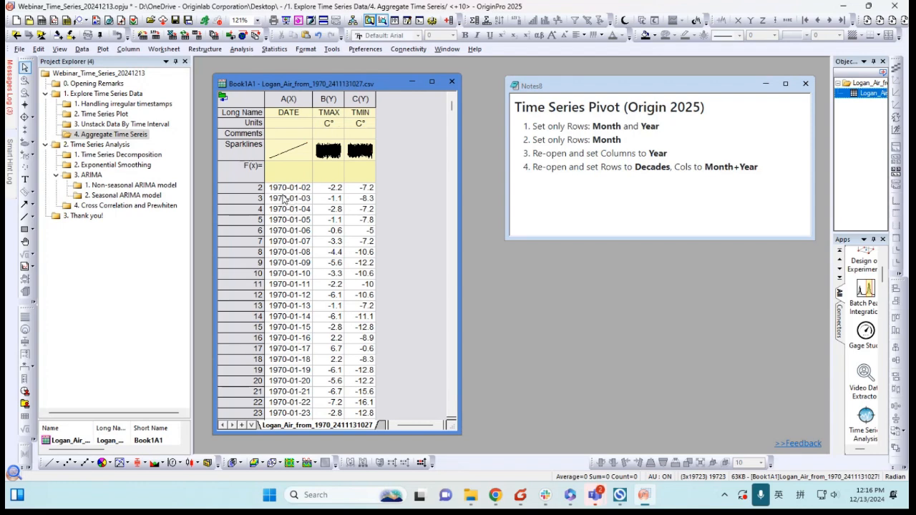
{"action": "mouse_move", "coordinate": [452, 107]}
{"action": "left_mouse_down"}
{"action": "mouse_move", "coordinate": [454, 424]}
{"action": "mouse_move", "coordinate": [450, 100]}
{"action": "left_mouse_up"}
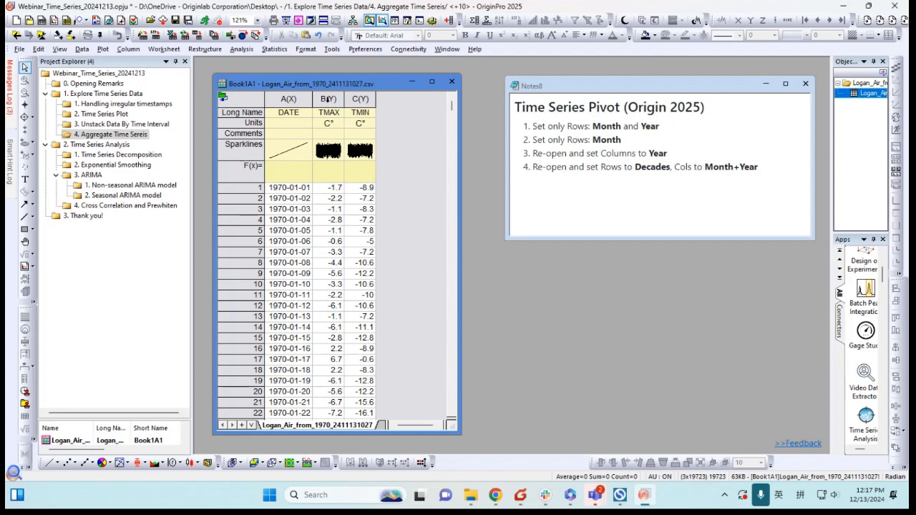
- Run a Time Series Pivot on the TMAX column with the rows' aggregation interval Month and time period Year, output to a new workbook
{"action": "left_click", "coordinate": [328, 99]}
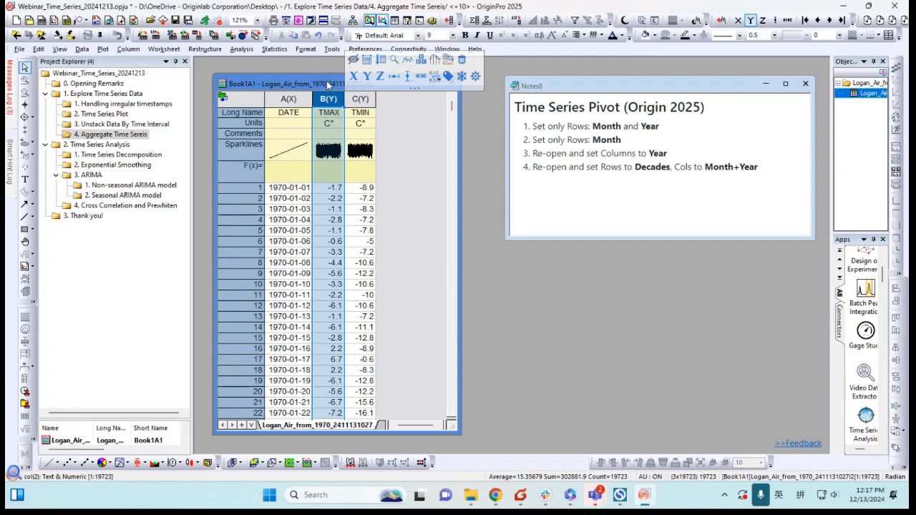
{"action": "left_click_drag", "start_coordinate": [327, 82], "coordinate": [323, 77]}
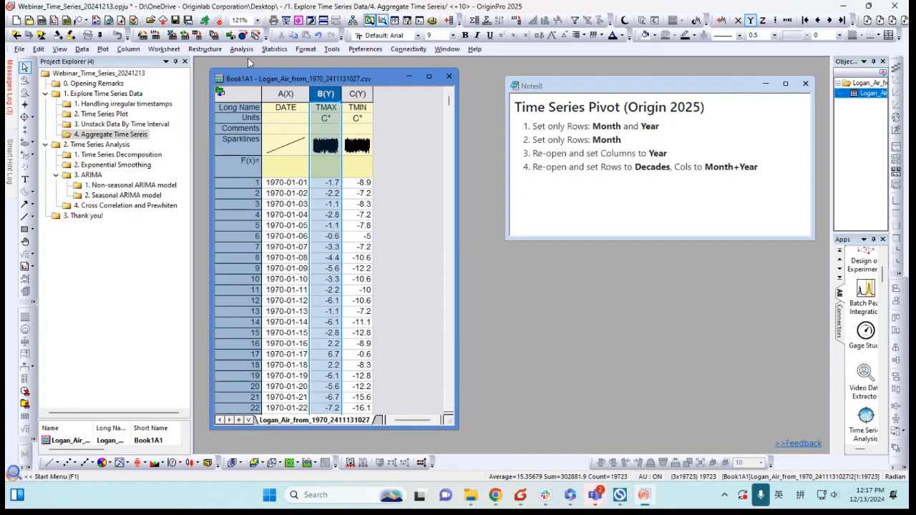
{"action": "left_click", "coordinate": [205, 49]}
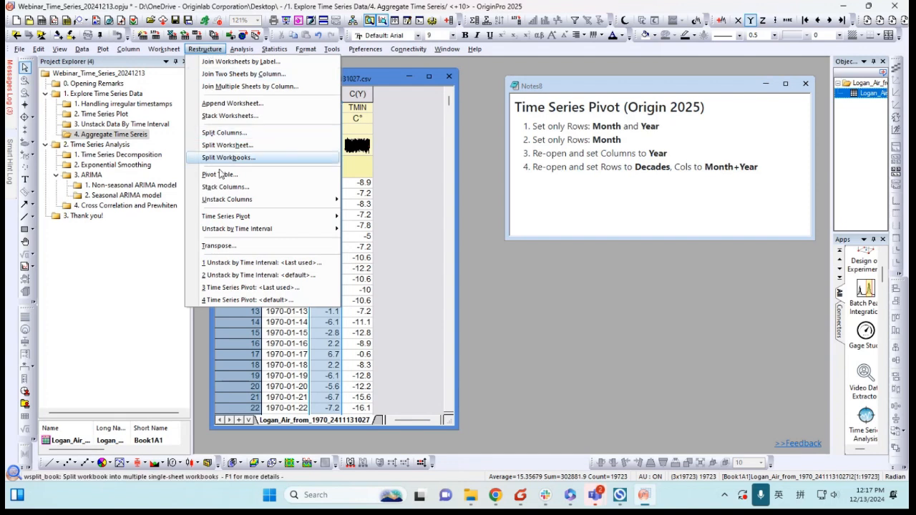
{"action": "mouse_move", "coordinate": [249, 222]}
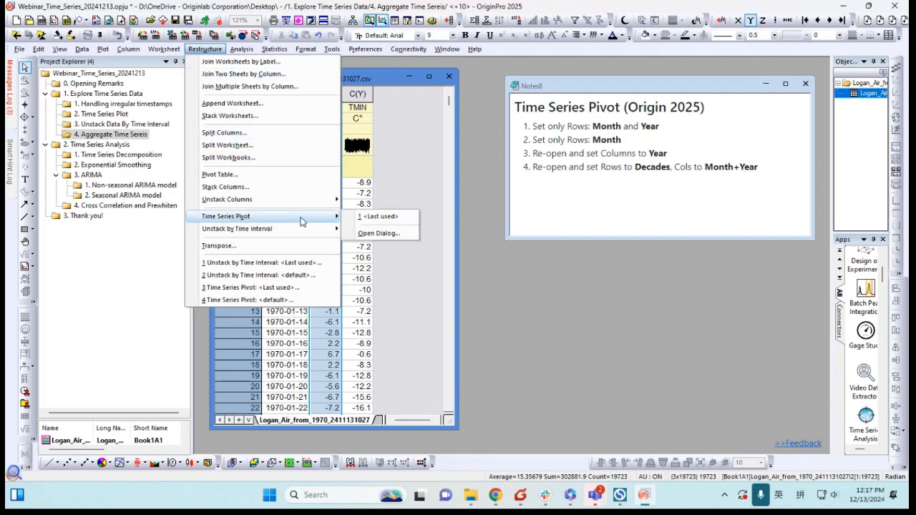
{"action": "left_click", "coordinate": [366, 234]}
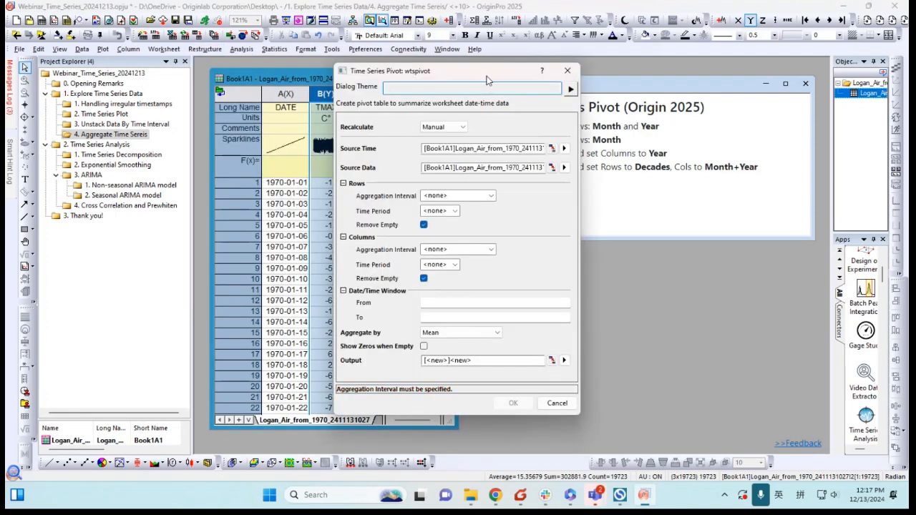
{"action": "left_click_drag", "start_coordinate": [486, 72], "coordinate": [401, 84]}
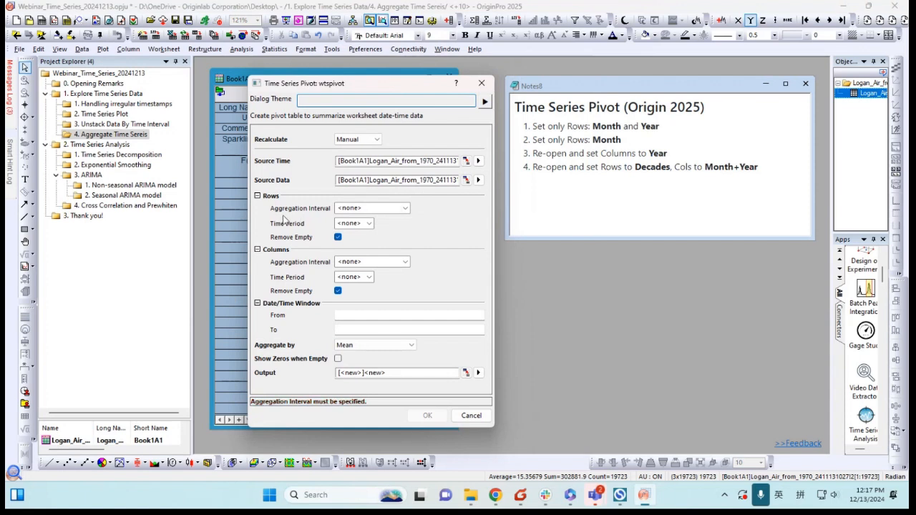
{"action": "left_click", "coordinate": [405, 208]}
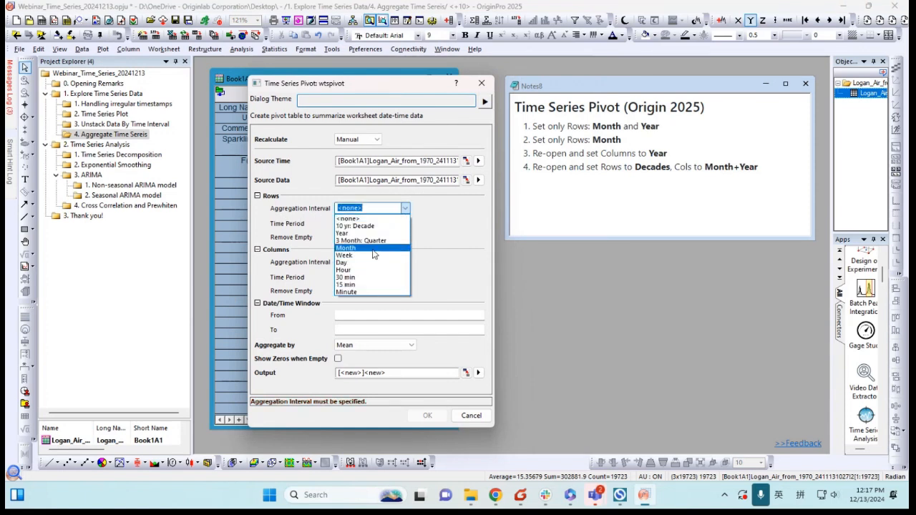
{"action": "left_click", "coordinate": [366, 247]}
{"action": "mouse_move", "coordinate": [427, 88]}
{"action": "left_mouse_down"}
{"action": "mouse_move", "coordinate": [431, 78]}
{"action": "mouse_move", "coordinate": [420, 73]}
{"action": "left_mouse_up"}
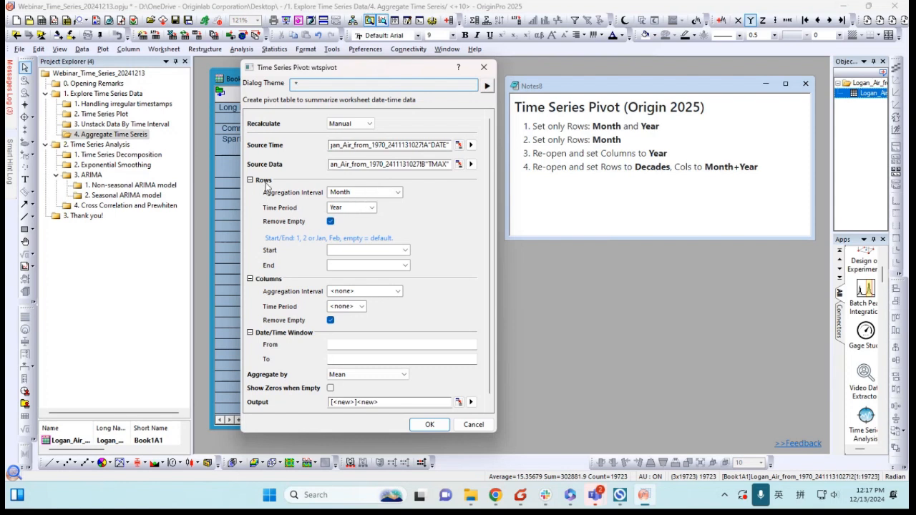
{"action": "left_click", "coordinate": [429, 425]}
- Enlarge the pivot result workbook to show all months and place it beside the Notes8 window
{"action": "left_click_drag", "start_coordinate": [420, 211], "coordinate": [393, 105]}
{"action": "left_click_drag", "start_coordinate": [530, 280], "coordinate": [527, 390]}
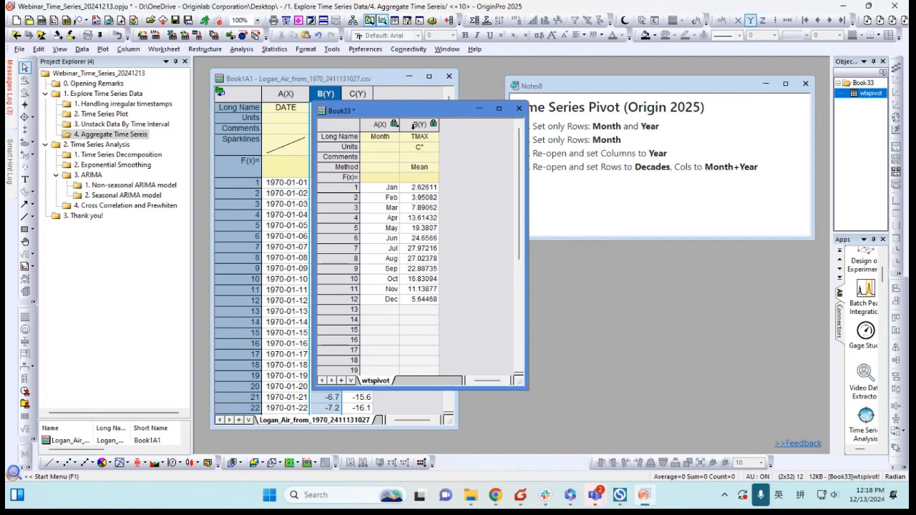
{"action": "left_click_drag", "start_coordinate": [422, 118], "coordinate": [465, 116]}
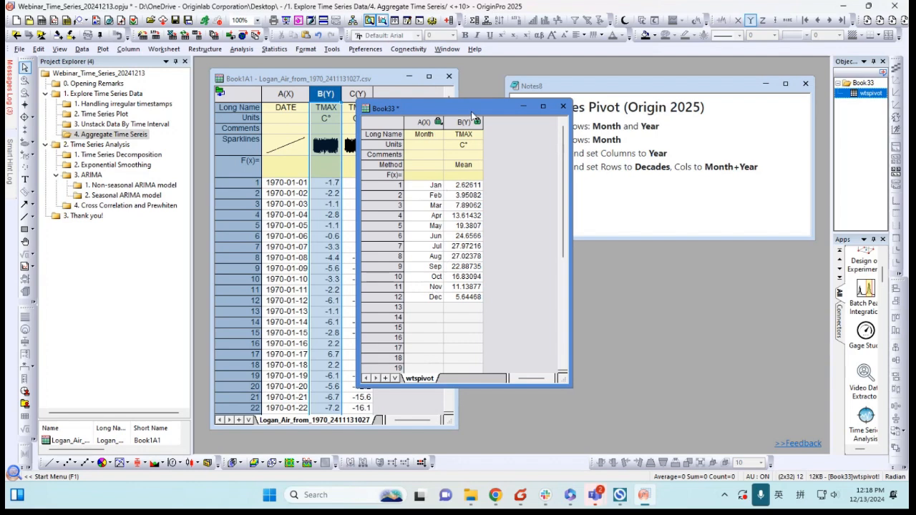
{"action": "left_click_drag", "start_coordinate": [472, 115], "coordinate": [369, 117]}
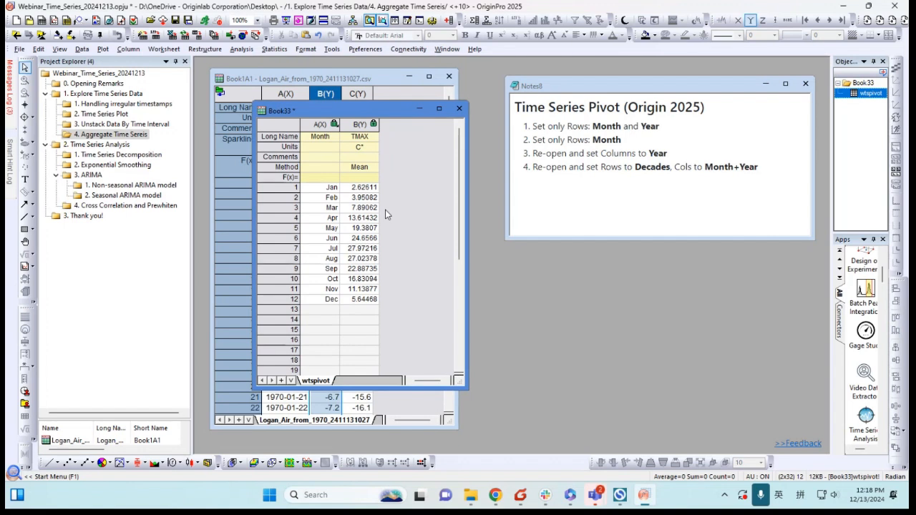
- Reopen the Book33 pivot's parameters and set its aggregation method to Custom
{"action": "left_click", "coordinate": [373, 124]}
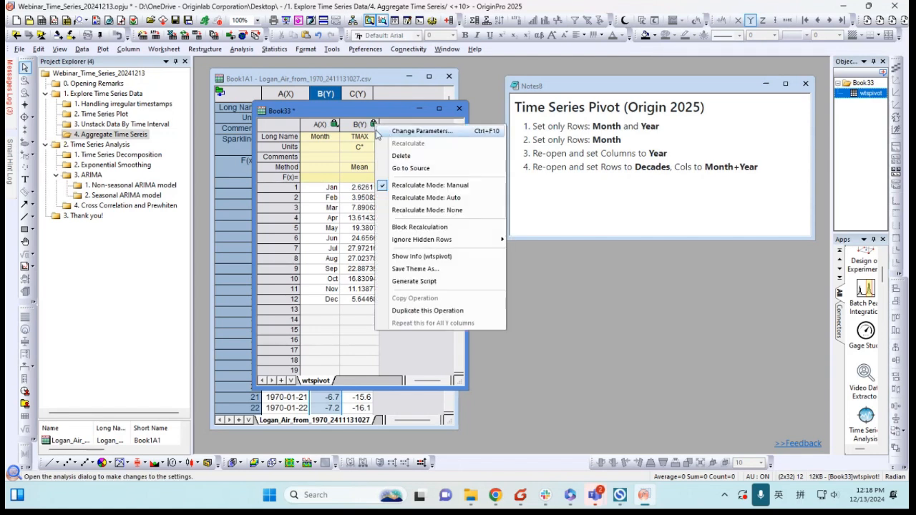
{"action": "left_click", "coordinate": [407, 136]}
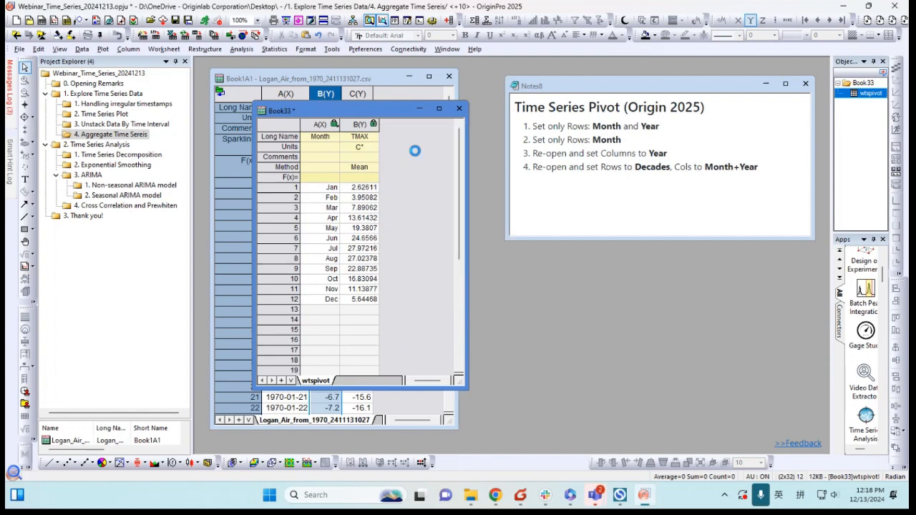
{"action": "left_click_drag", "start_coordinate": [452, 62], "coordinate": [605, 60]}
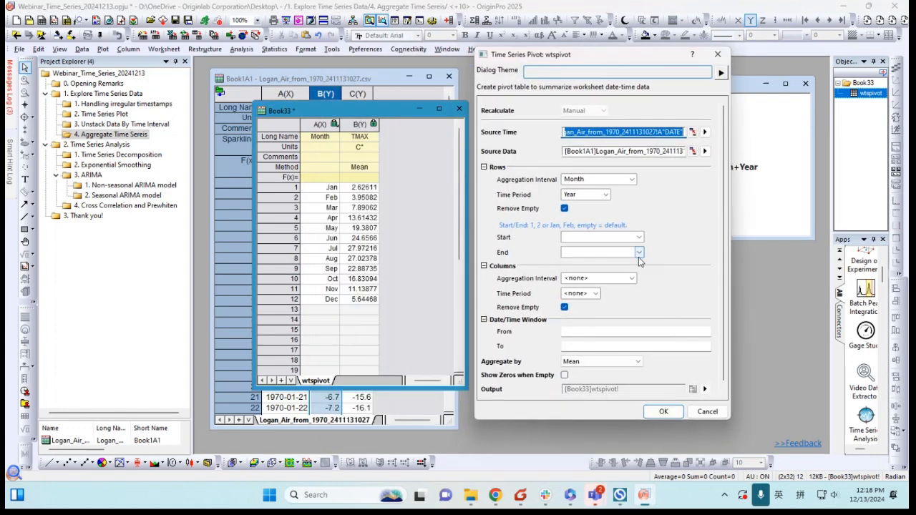
{"action": "scroll", "coordinate": [674, 229], "scroll_direction": "down", "scroll_amount": 1}
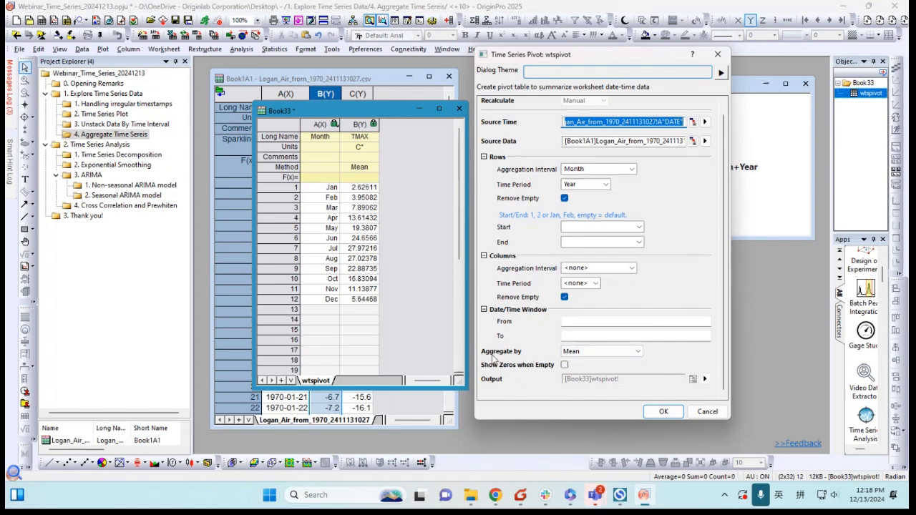
{"action": "left_click", "coordinate": [577, 353]}
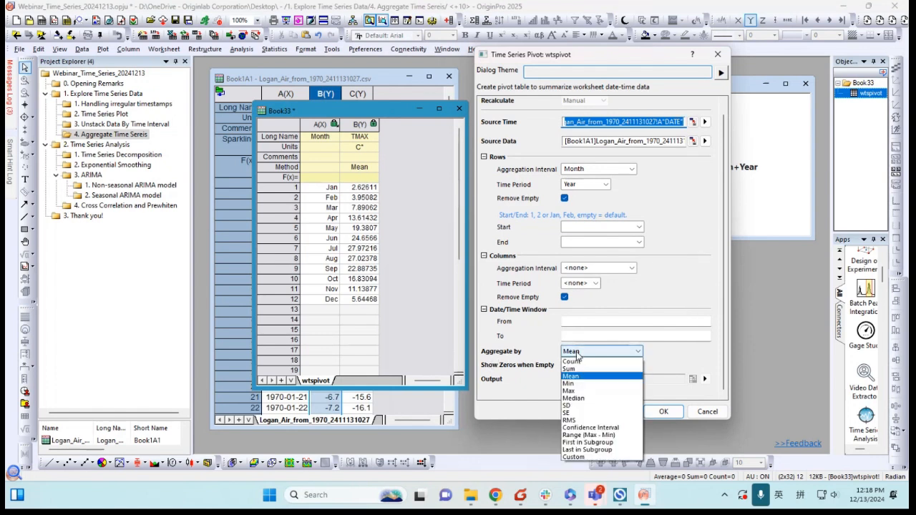
{"action": "left_click", "coordinate": [608, 456]}
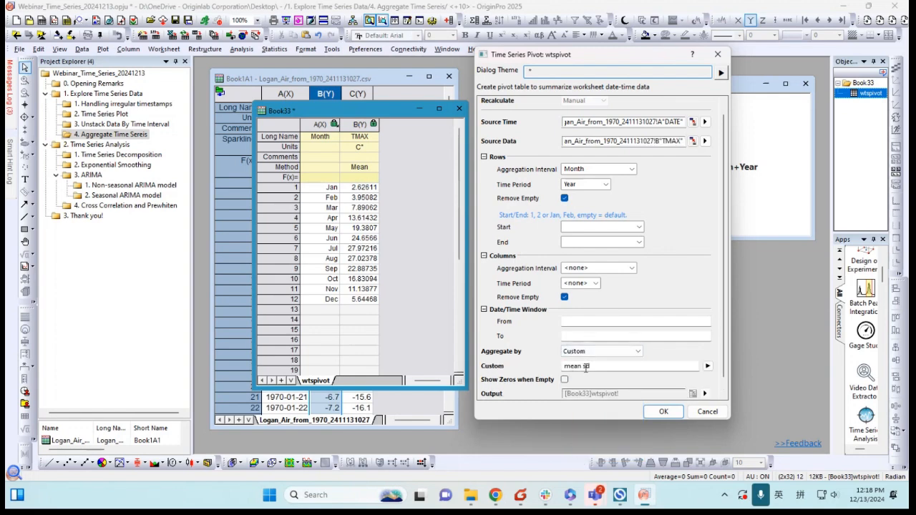
- Add min and max to the custom statistics mean and sd, recalculate the pivot, and widen the Book33 window to show all columns
{"action": "left_click", "coordinate": [708, 365]}
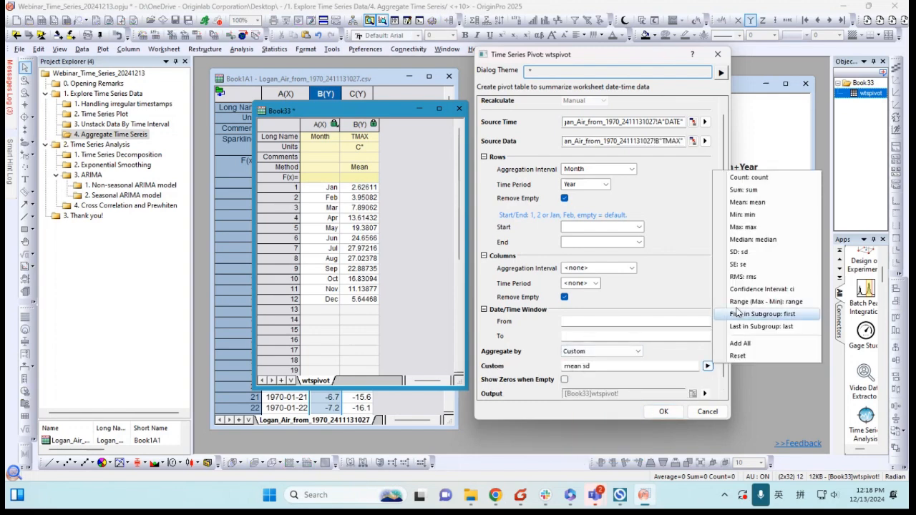
{"action": "left_click", "coordinate": [763, 215]}
{"action": "left_click", "coordinate": [707, 366]}
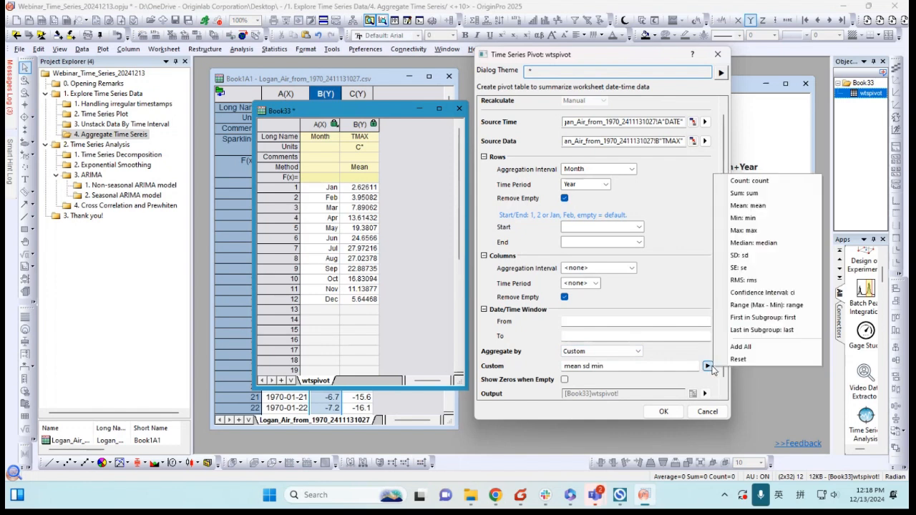
{"action": "left_click", "coordinate": [762, 231]}
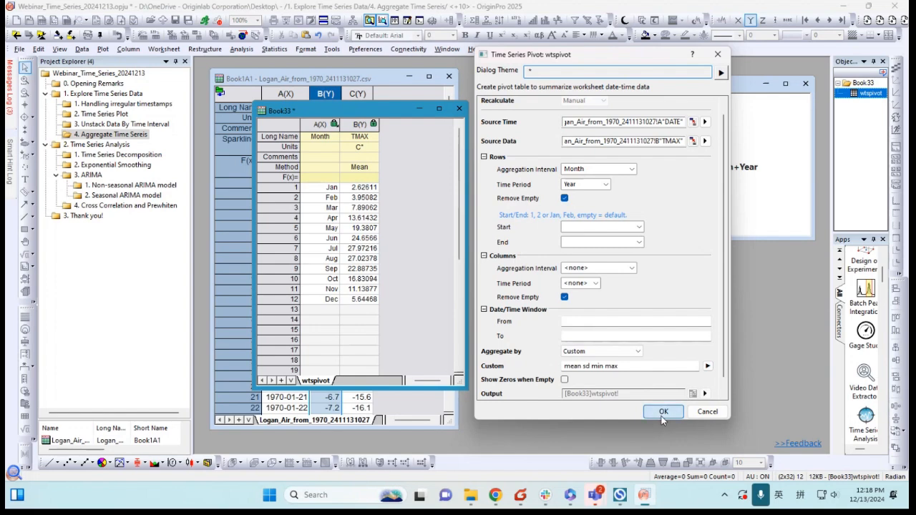
{"action": "left_click", "coordinate": [659, 412]}
{"action": "left_click_drag", "start_coordinate": [464, 390], "coordinate": [554, 379]}
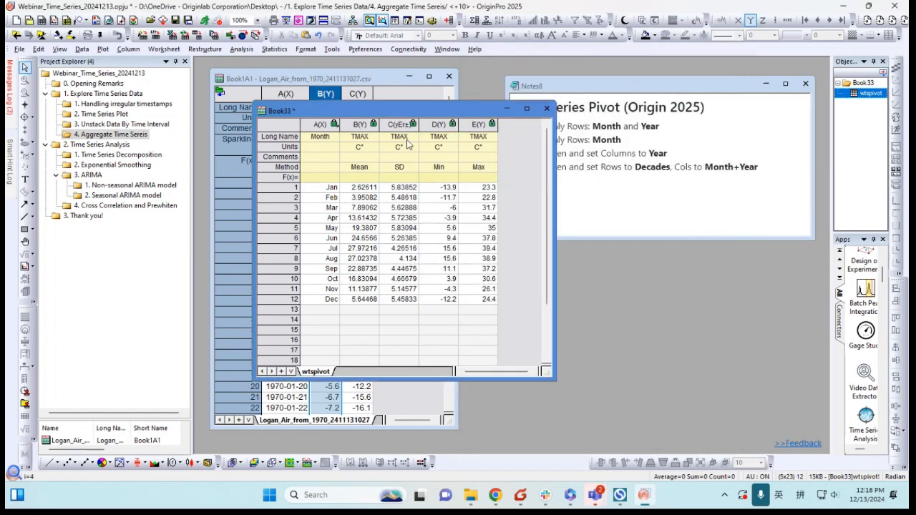
- Plot the mean, SD, min and max columns as a line and symbol graph, and move and enlarge the graph window
{"action": "left_click_drag", "start_coordinate": [360, 124], "coordinate": [478, 124]}
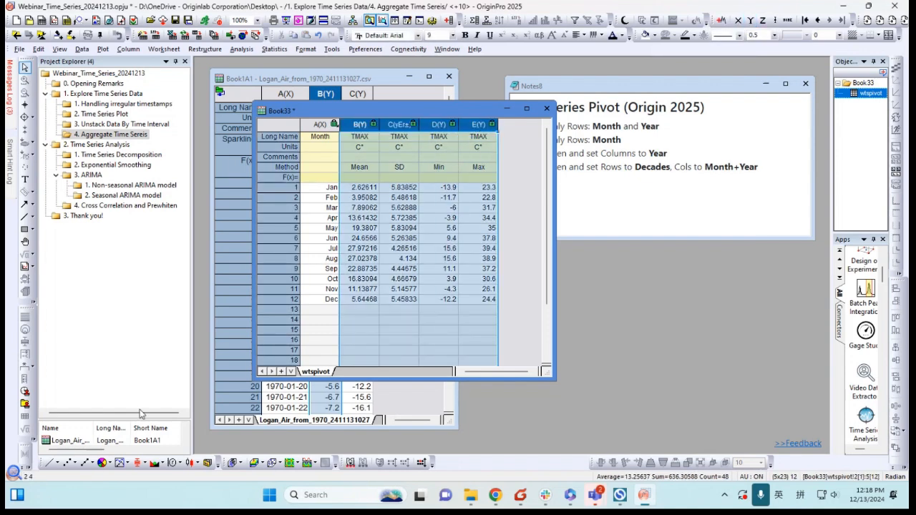
{"action": "left_click", "coordinate": [85, 466]}
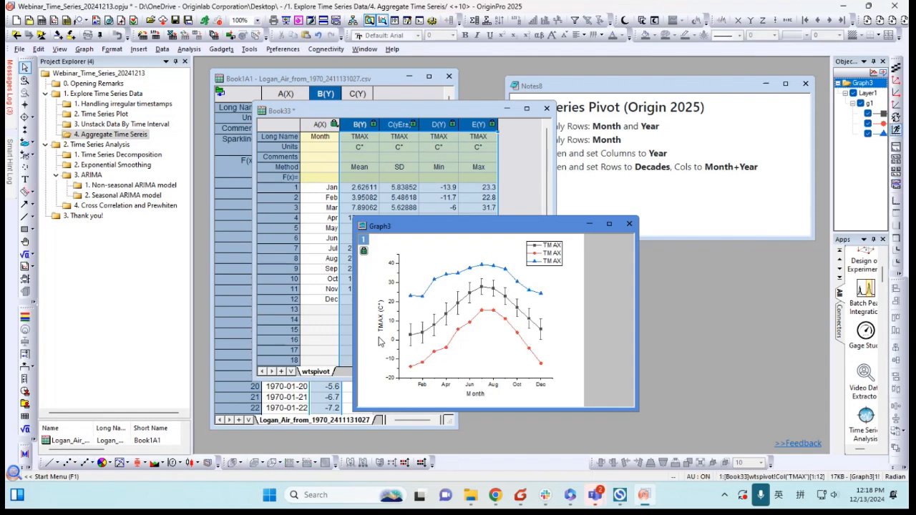
{"action": "left_click_drag", "start_coordinate": [442, 228], "coordinate": [378, 167]}
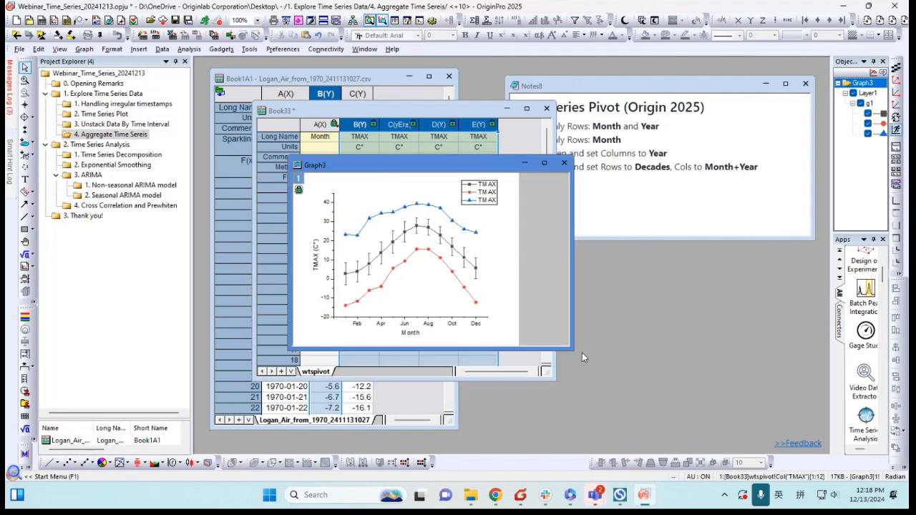
{"action": "left_click_drag", "start_coordinate": [567, 347], "coordinate": [662, 424]}
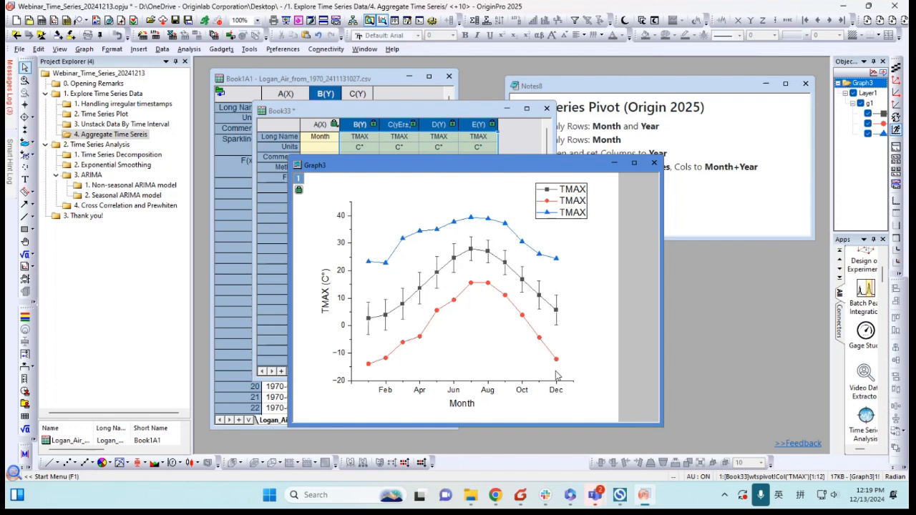
- Delete Graph3 and shift the Book33 window slightly upward
{"action": "left_click", "coordinate": [653, 164]}
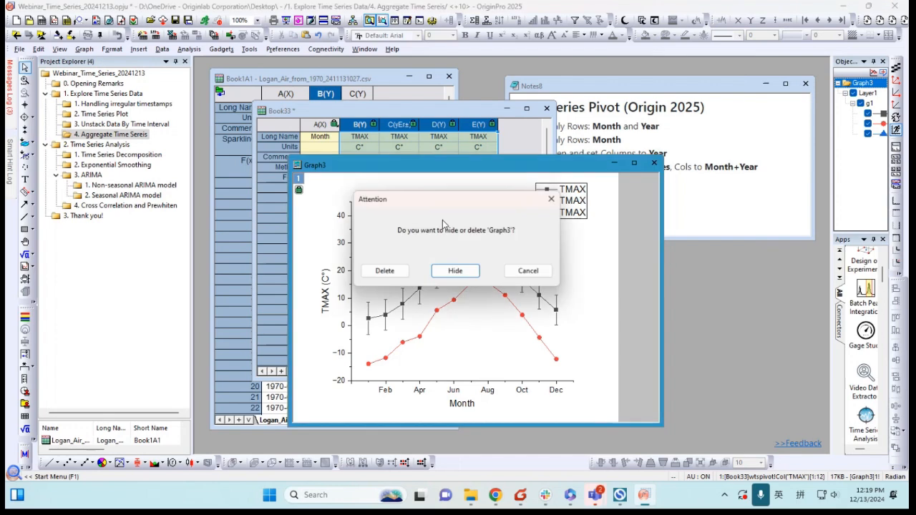
{"action": "left_click", "coordinate": [385, 271]}
{"action": "left_click_drag", "start_coordinate": [456, 110], "coordinate": [449, 92]}
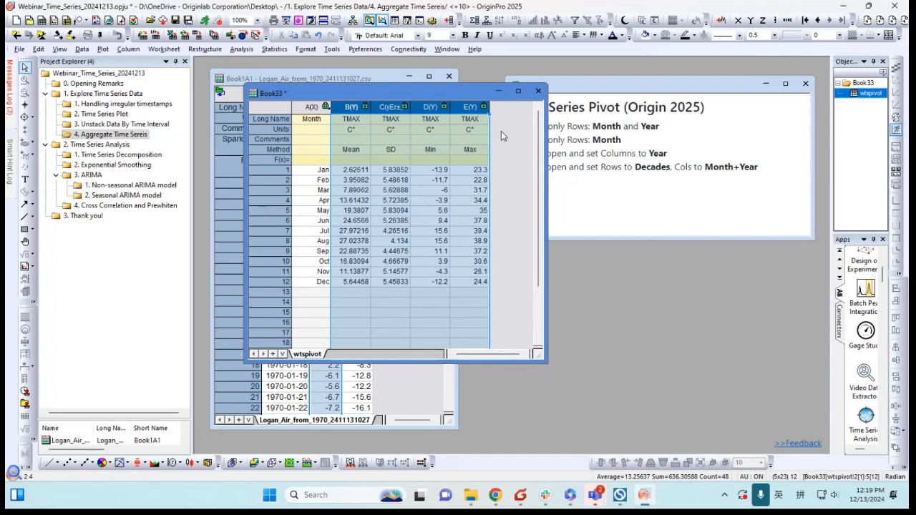
{"action": "left_click_drag", "start_coordinate": [459, 88], "coordinate": [456, 78]}
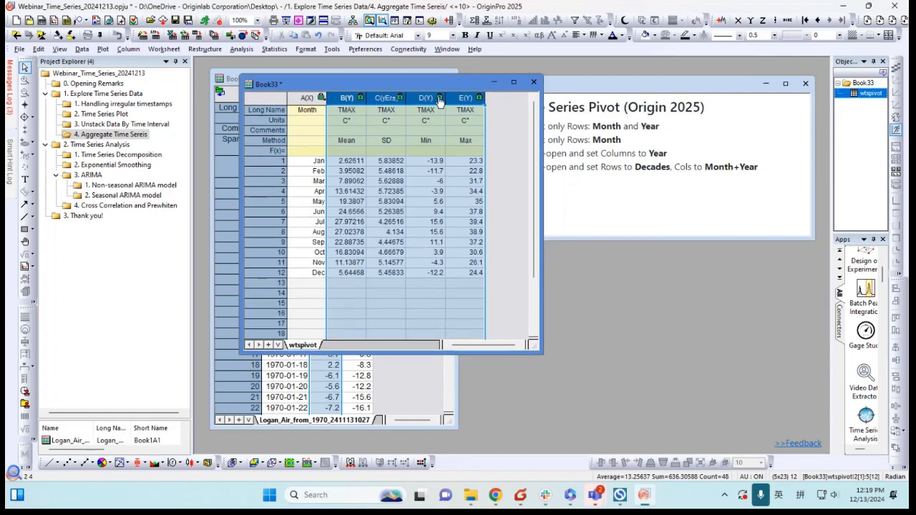
- Change the Book33 pivot to aggregate by Mean with the rows' time period set to none, keeping the Month interval, and recalculate
{"action": "left_click", "coordinate": [440, 97]}
{"action": "left_click", "coordinate": [456, 105]}
{"action": "left_click", "coordinate": [443, 367]}
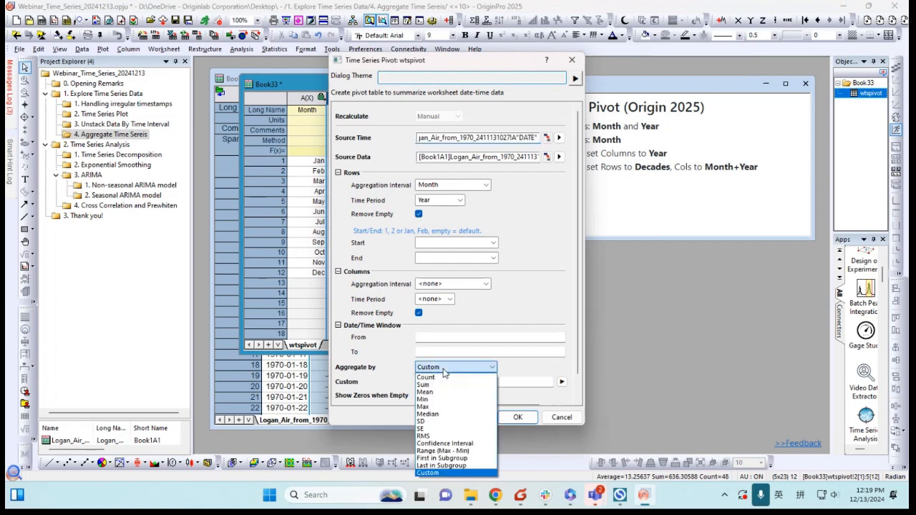
{"action": "left_click", "coordinate": [436, 393]}
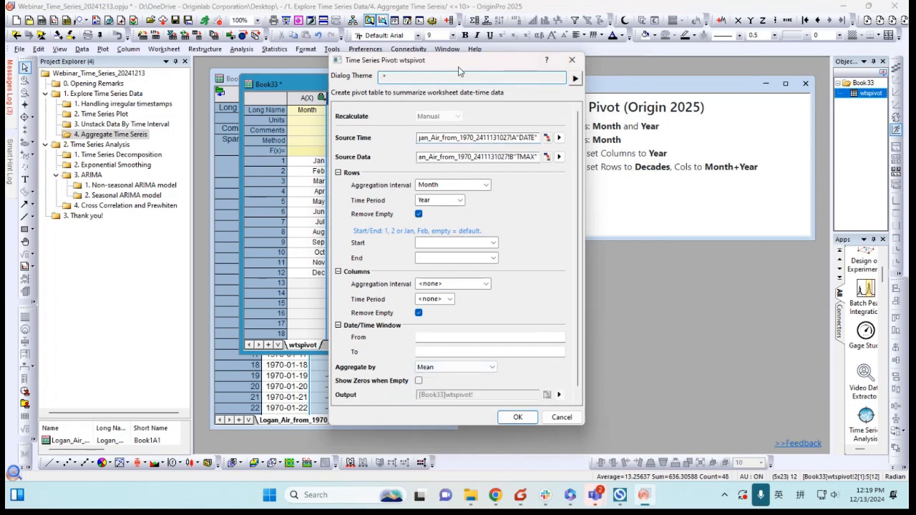
{"action": "left_click", "coordinate": [460, 201]}
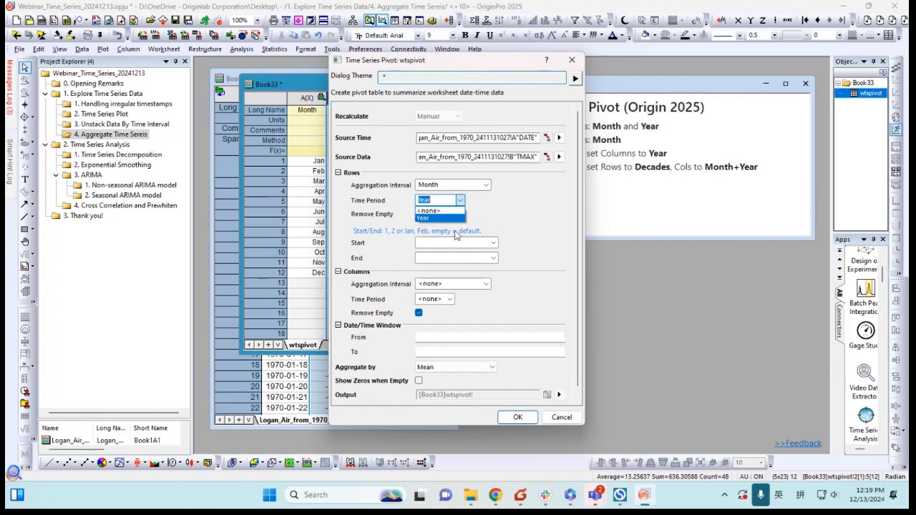
{"action": "left_click", "coordinate": [428, 211]}
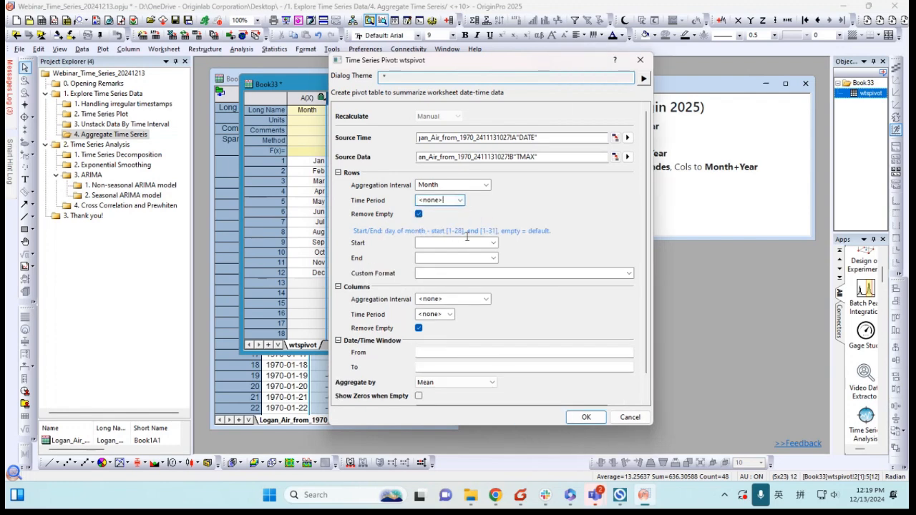
{"action": "left_click", "coordinate": [586, 417]}
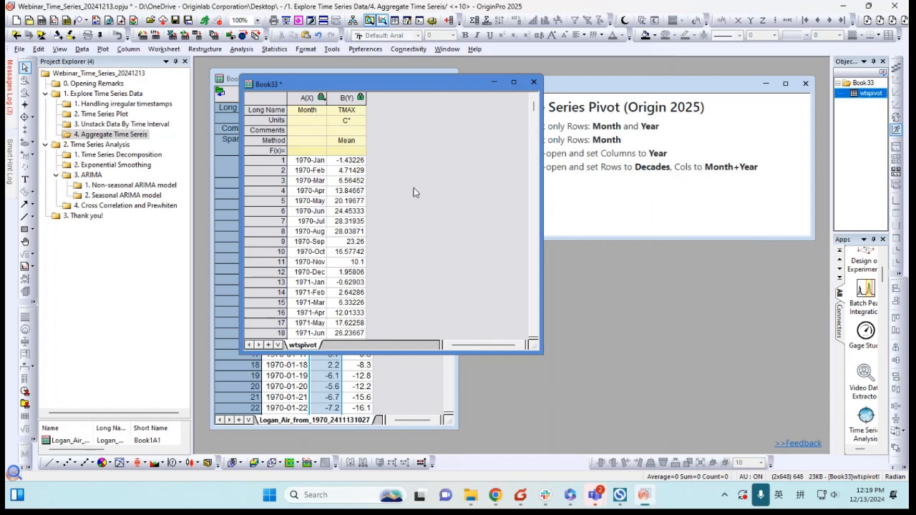
- Reposition the Book33 window between the Book1A1 source data and the Notes8 instructions
{"action": "left_click_drag", "start_coordinate": [393, 86], "coordinate": [571, 86]}
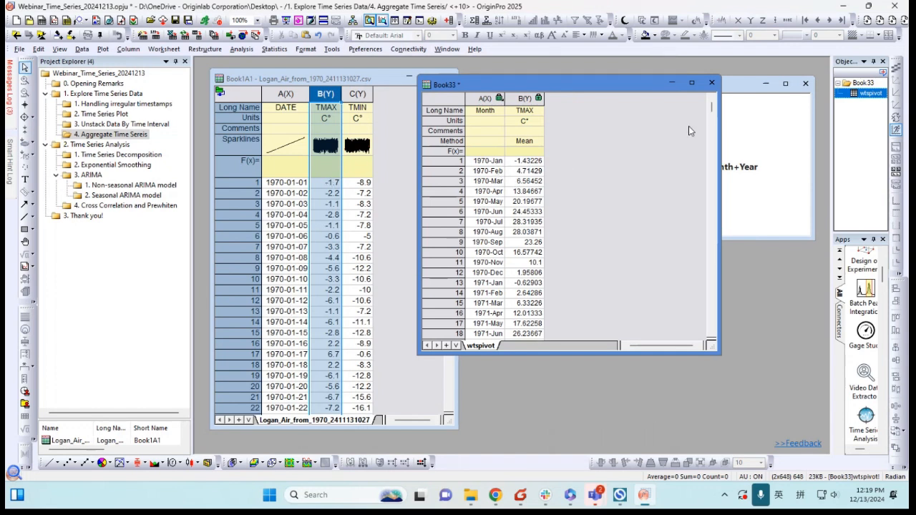
{"action": "left_click", "coordinate": [512, 165]}
{"action": "left_click", "coordinate": [621, 202]}
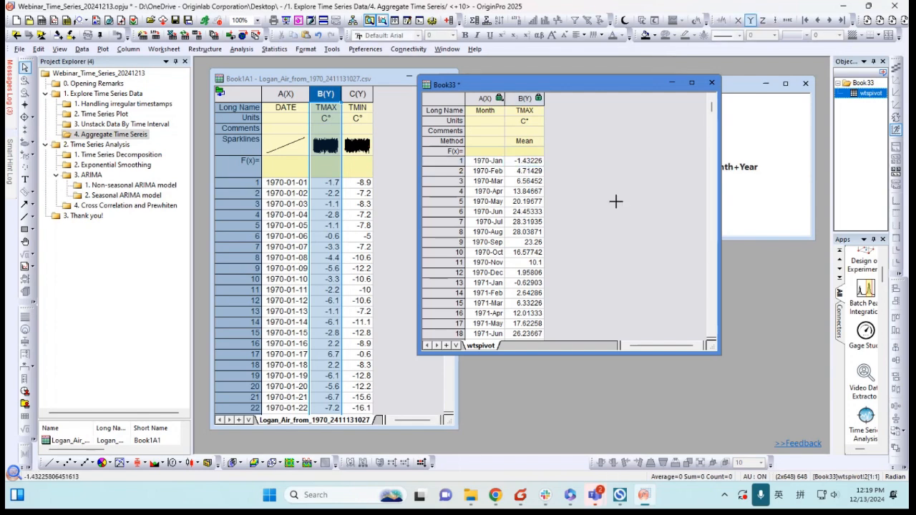
{"action": "left_click_drag", "start_coordinate": [611, 80], "coordinate": [572, 95]}
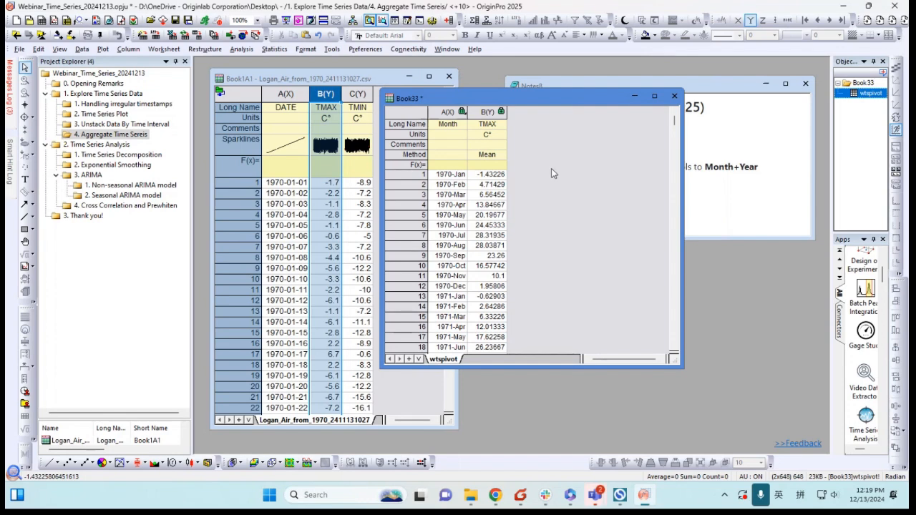
{"action": "left_click_drag", "start_coordinate": [674, 122], "coordinate": [623, 123]}
{"action": "left_click_drag", "start_coordinate": [544, 100], "coordinate": [461, 106]}
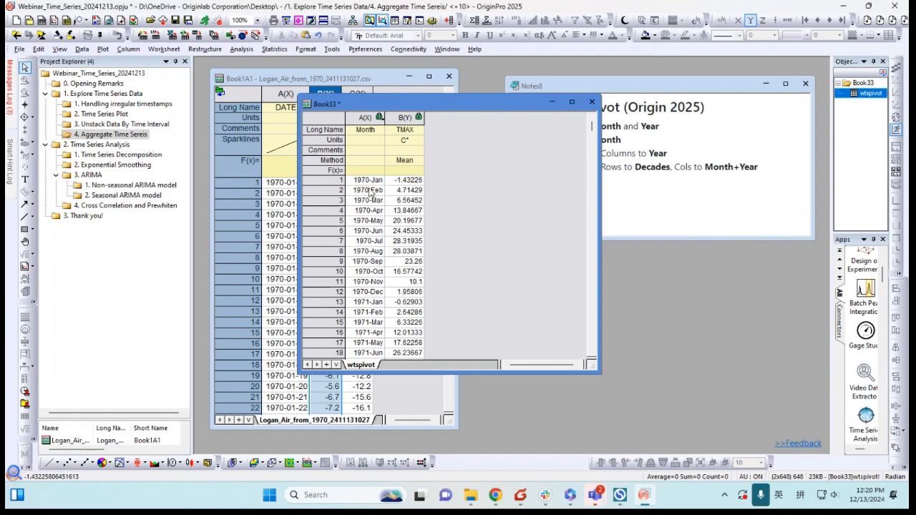
- Limit the pivot's date/time window from 1970 to 1980, recalculate, and check the result down to its last row
{"action": "right_click", "coordinate": [419, 118]}
{"action": "left_click", "coordinate": [442, 126]}
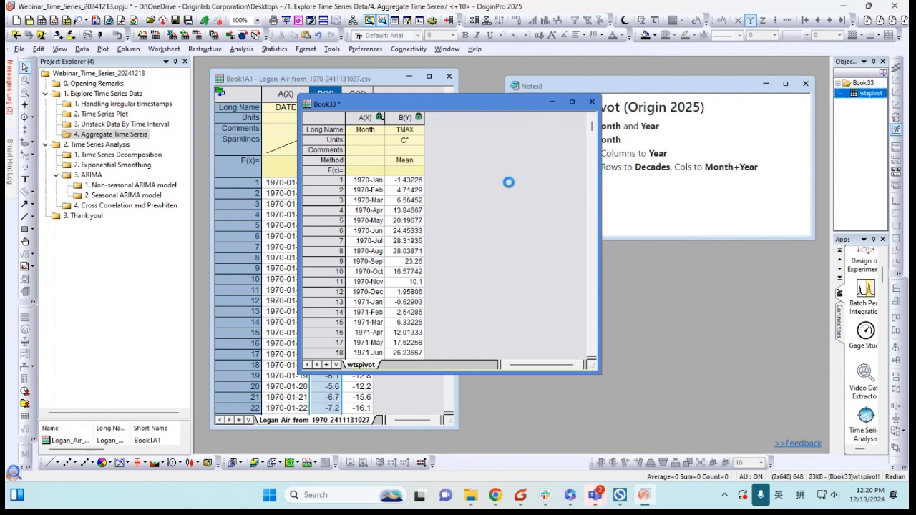
{"action": "left_click_drag", "start_coordinate": [486, 66], "coordinate": [685, 55]}
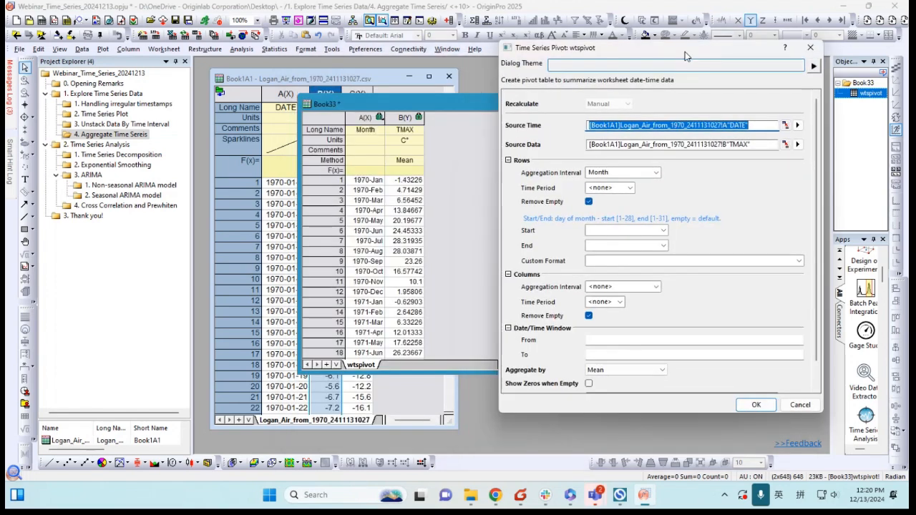
{"action": "left_click", "coordinate": [614, 347]}
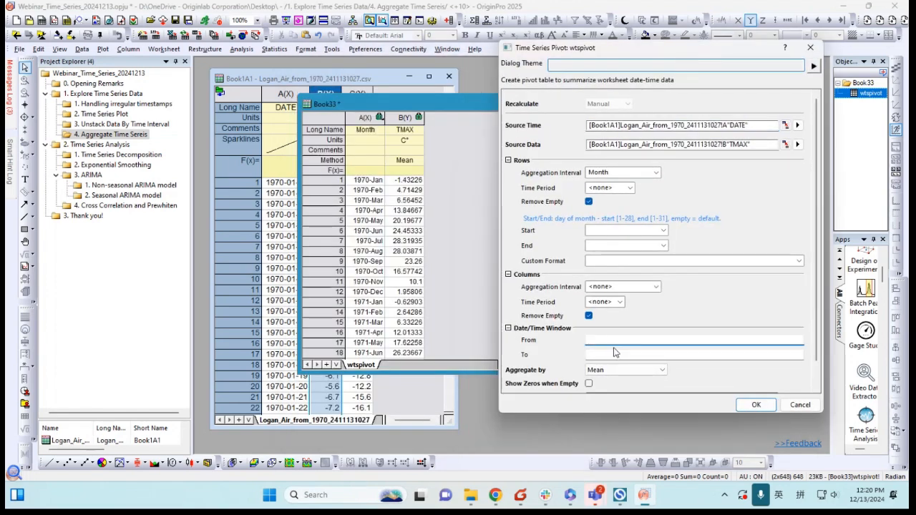
{"action": "type", "text": "1970"}
{"action": "key", "text": "Tab"}
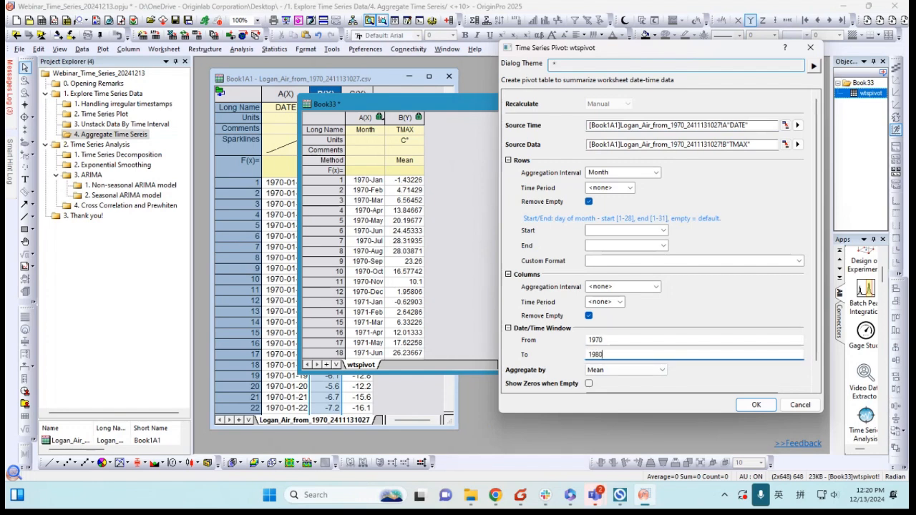
{"action": "left_click", "coordinate": [756, 405]}
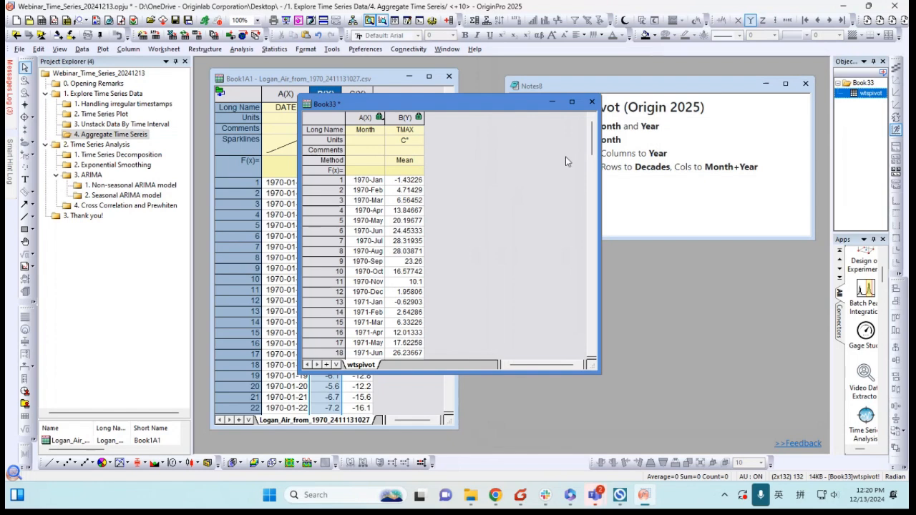
{"action": "left_click_drag", "start_coordinate": [593, 145], "coordinate": [586, 348]}
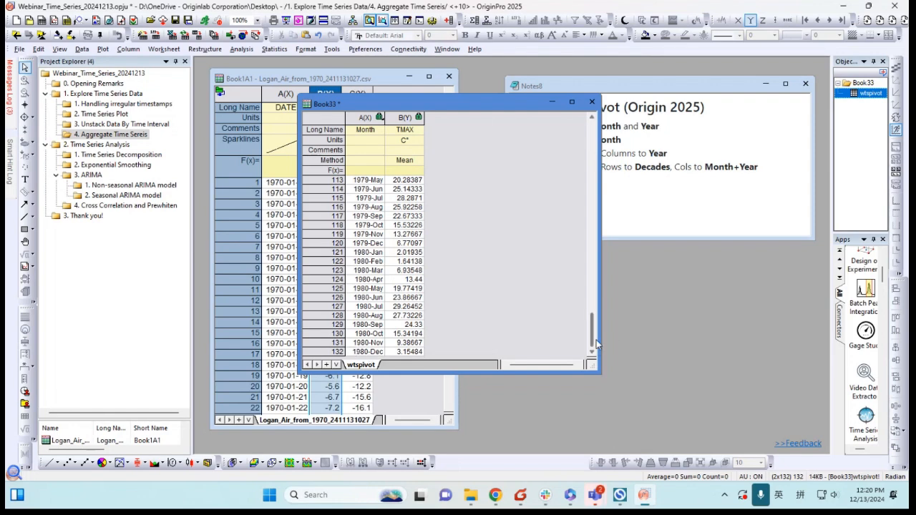
{"action": "left_click_drag", "start_coordinate": [592, 331], "coordinate": [592, 136]}
- Add a sparkline to the TMAX mean column in Book33 and widen that column
{"action": "left_click", "coordinate": [404, 118]}
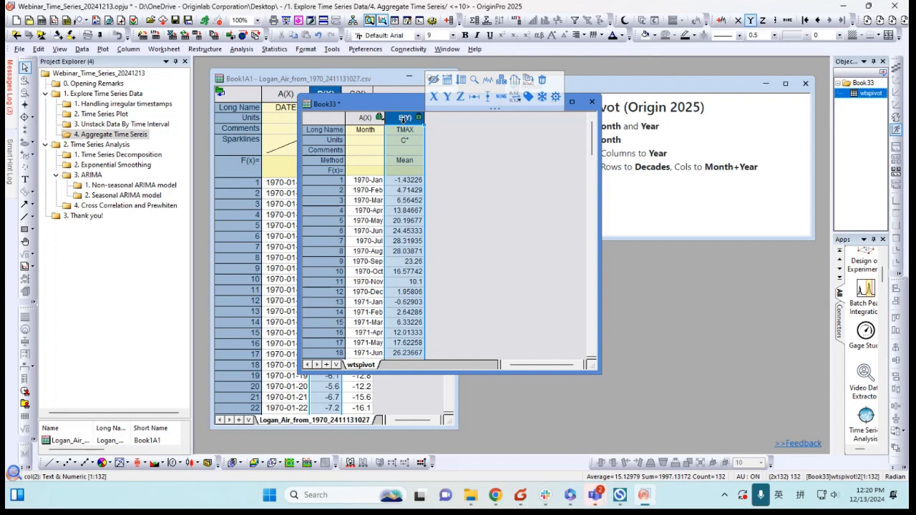
{"action": "left_click", "coordinate": [488, 79]}
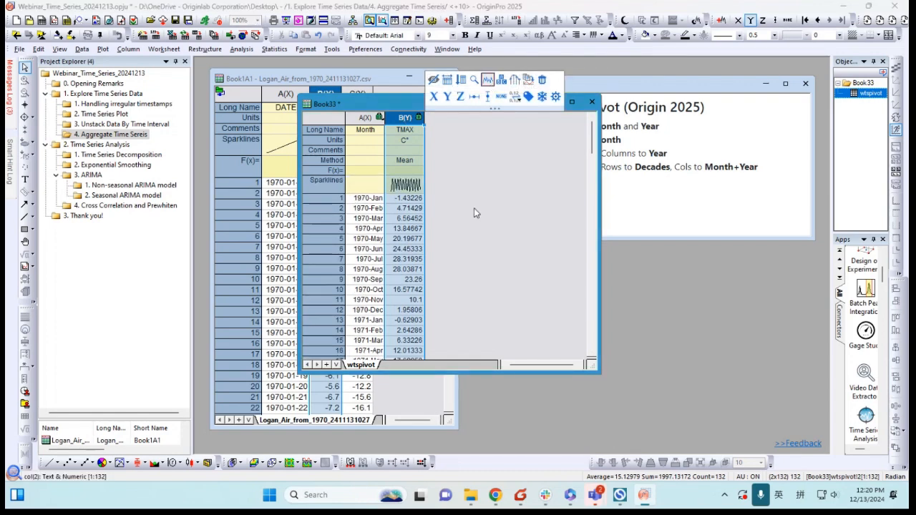
{"action": "left_click", "coordinate": [431, 141]}
{"action": "left_click_drag", "start_coordinate": [425, 121], "coordinate": [480, 121]}
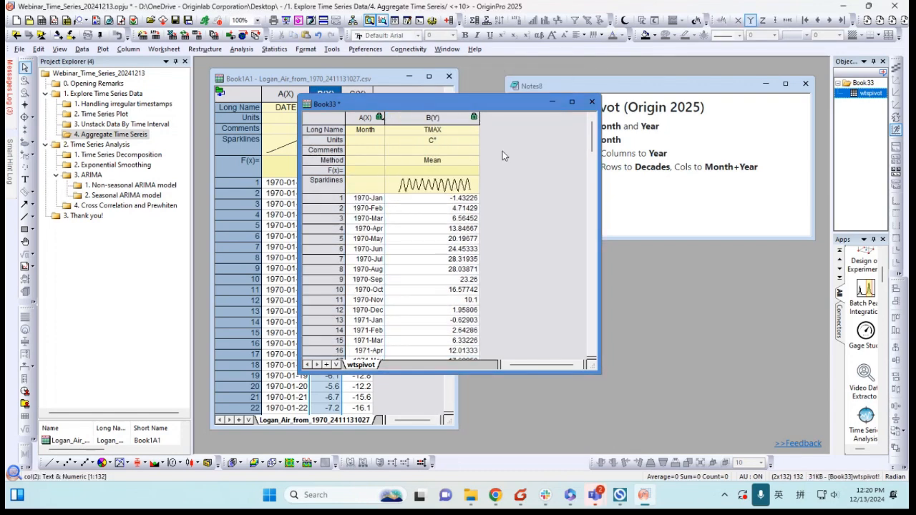
- Narrow the TMAX column in Book33, then make the window narrower and taller and shift it away from the Notes8 instructions
{"action": "mouse_move", "coordinate": [429, 192]}
{"action": "left_click_drag", "start_coordinate": [479, 126], "coordinate": [433, 128]}
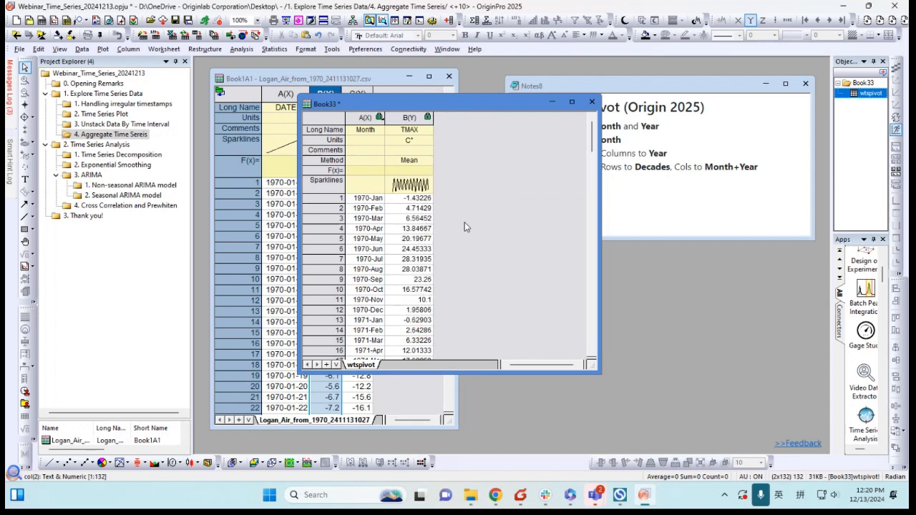
{"action": "left_click_drag", "start_coordinate": [600, 371], "coordinate": [561, 423]}
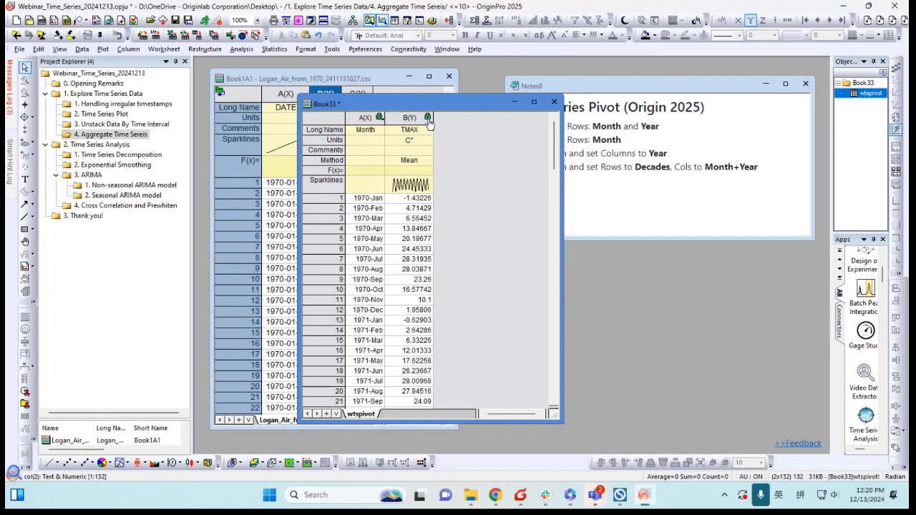
{"action": "left_click_drag", "start_coordinate": [439, 110], "coordinate": [420, 104]}
- Set the Book33 pivot's column aggregation interval to Year, recalculate, and widen the window across the yearly columns
{"action": "left_click", "coordinate": [408, 114]}
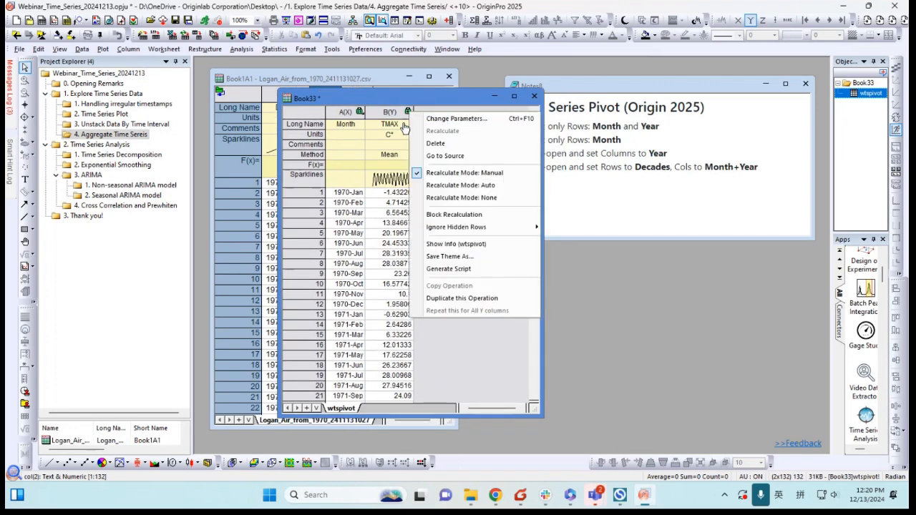
{"action": "left_click", "coordinate": [447, 118]}
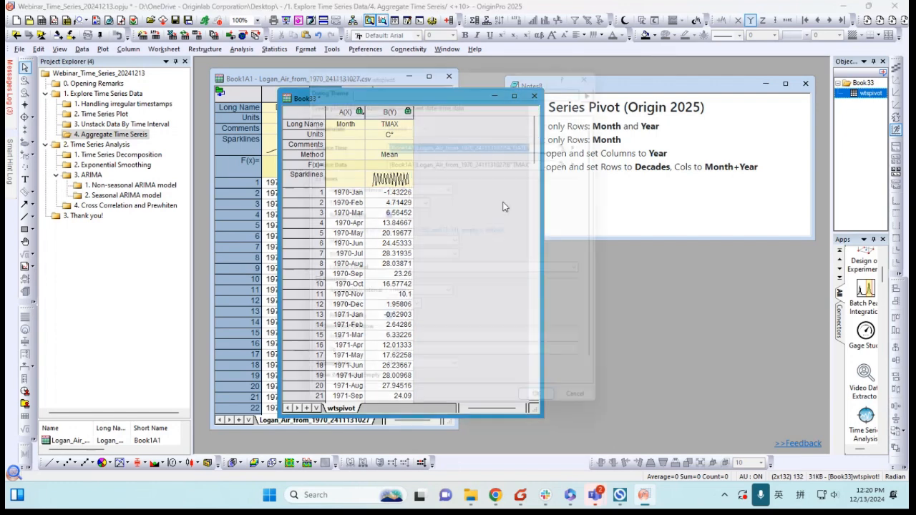
{"action": "left_click_drag", "start_coordinate": [456, 65], "coordinate": [655, 62]}
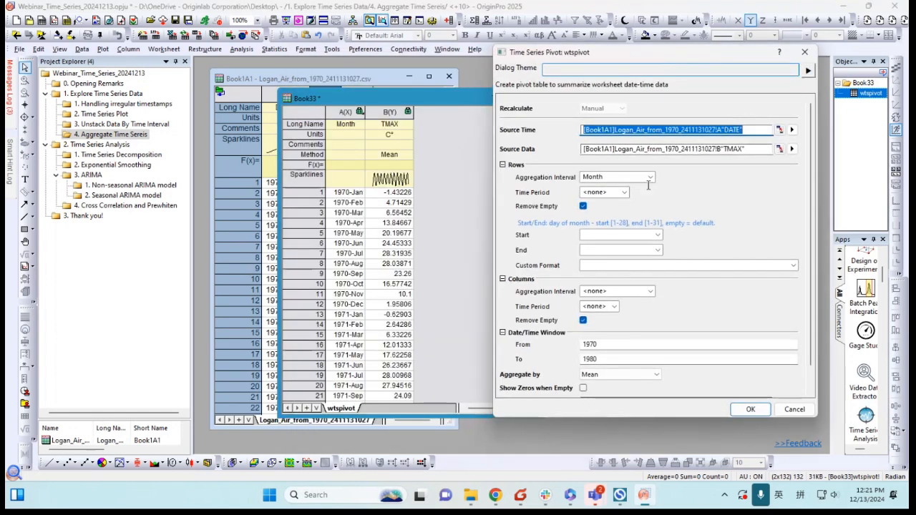
{"action": "left_click", "coordinate": [700, 204]}
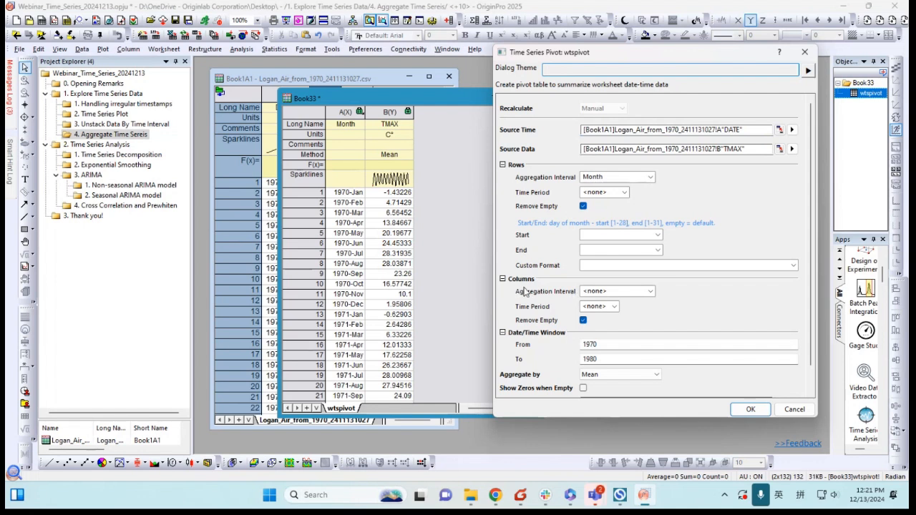
{"action": "left_click", "coordinate": [651, 294]}
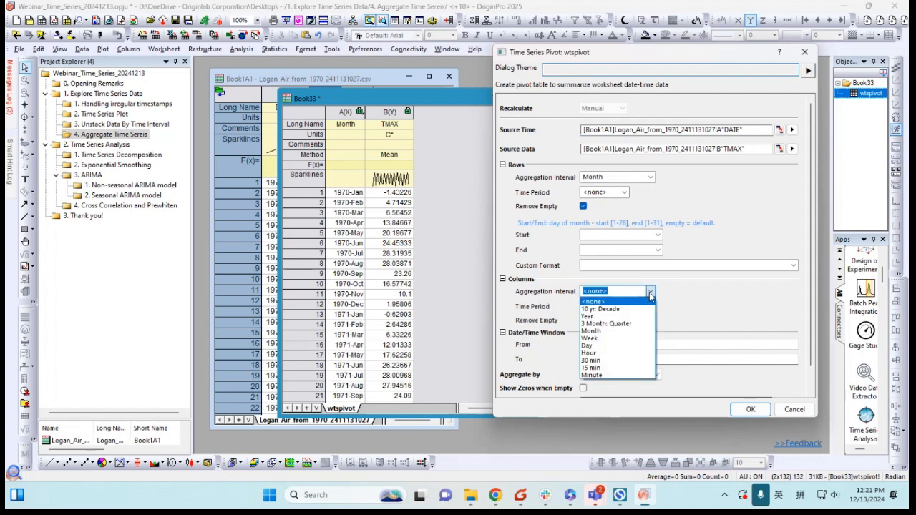
{"action": "left_click", "coordinate": [625, 317]}
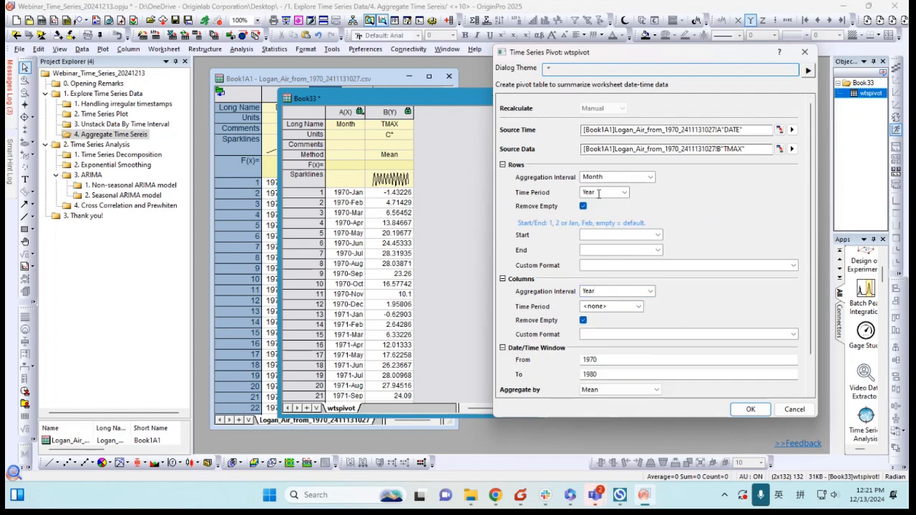
{"action": "left_click_drag", "start_coordinate": [607, 55], "coordinate": [597, 42]}
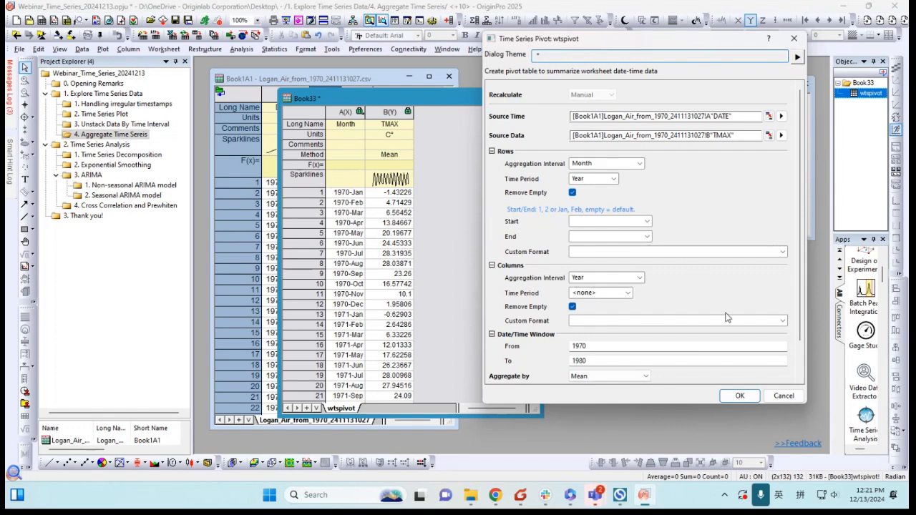
{"action": "left_click", "coordinate": [740, 395]}
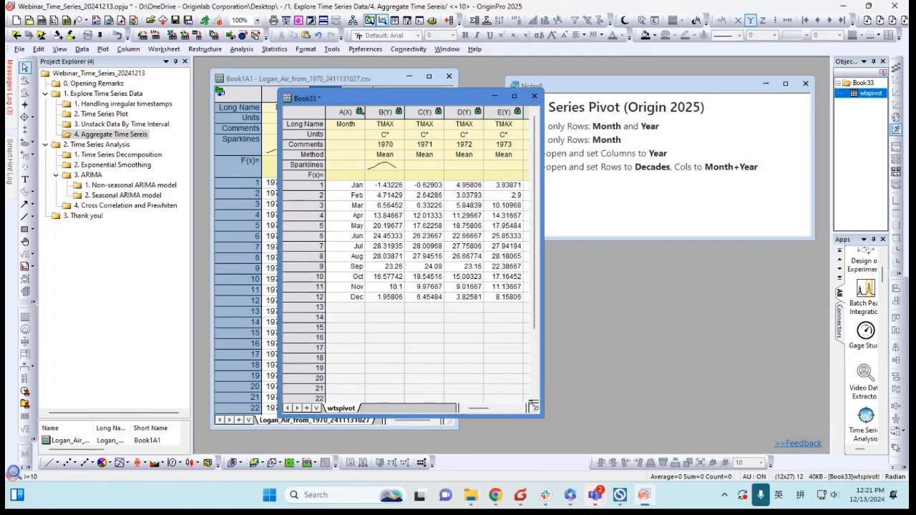
{"action": "left_click_drag", "start_coordinate": [543, 415], "coordinate": [778, 373]}
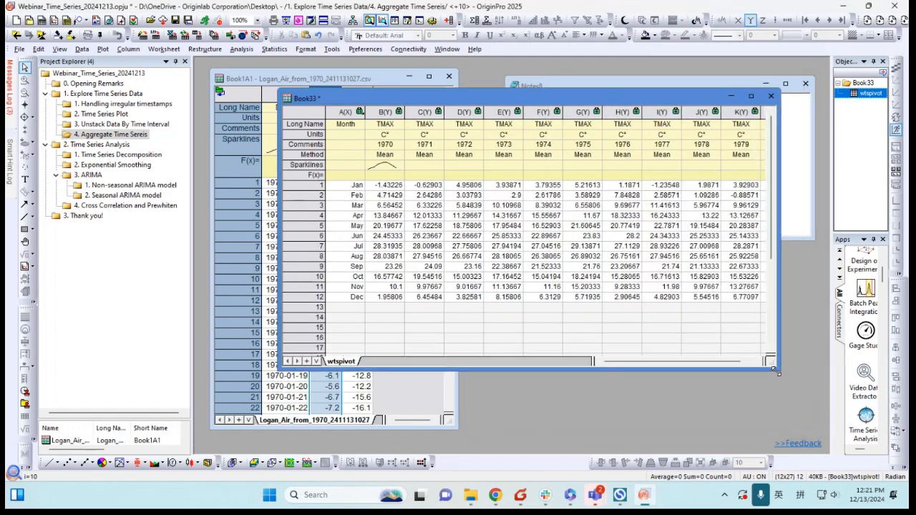
{"action": "left_click_drag", "start_coordinate": [424, 98], "coordinate": [392, 107]}
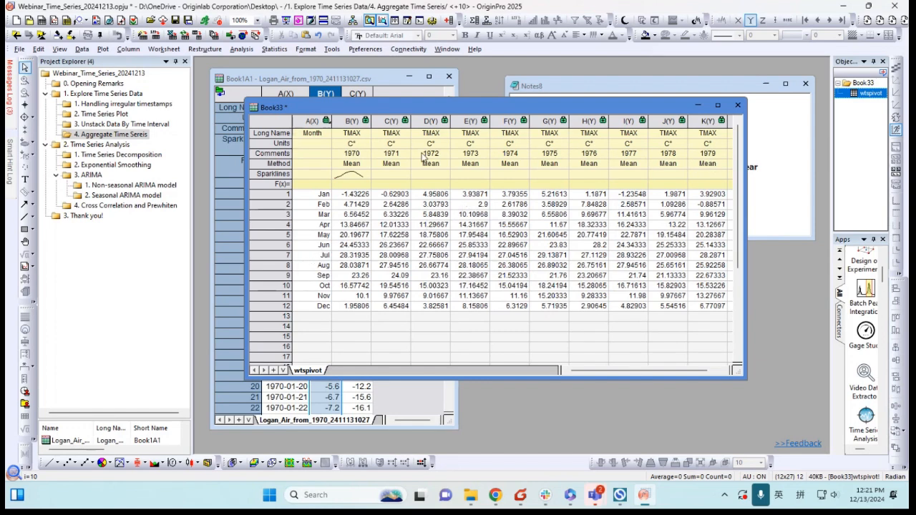
- Plot the whole Book33 pivot sheet as a heatmap with Comments years as X and months as Y, and enlarge the graph window
{"action": "left_click", "coordinate": [283, 121]}
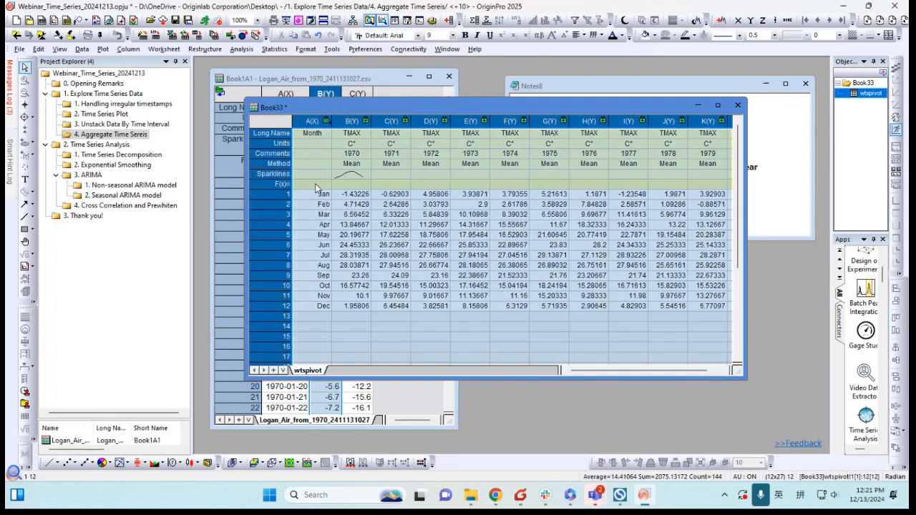
{"action": "left_click", "coordinate": [106, 48]}
{"action": "mouse_move", "coordinate": [151, 172]}
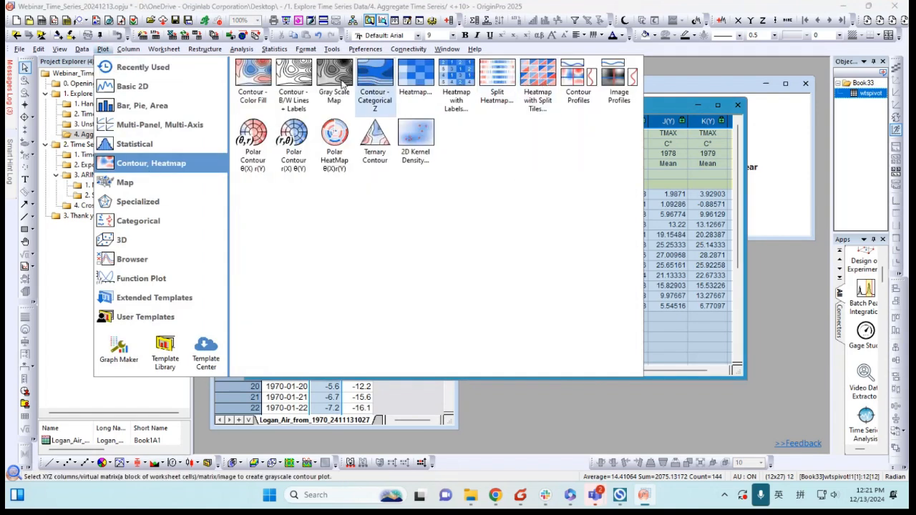
{"action": "left_click", "coordinate": [412, 80]}
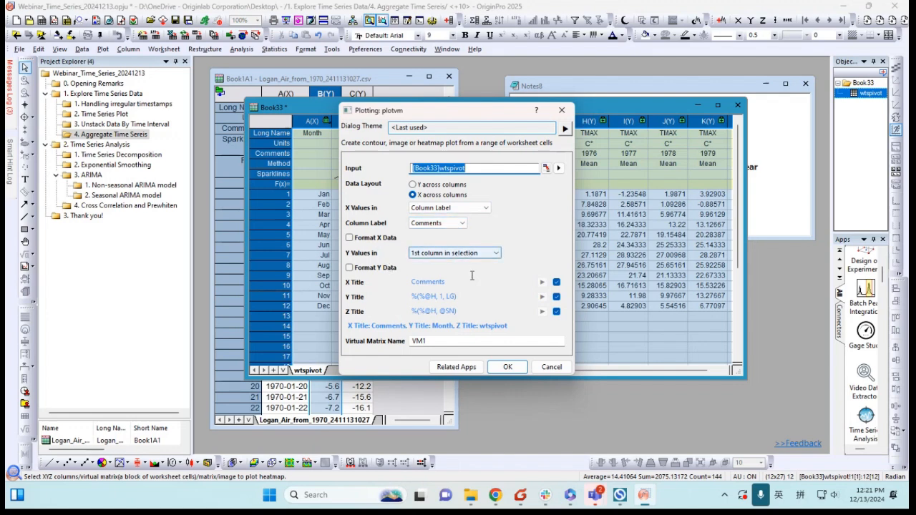
{"action": "left_click", "coordinate": [506, 367]}
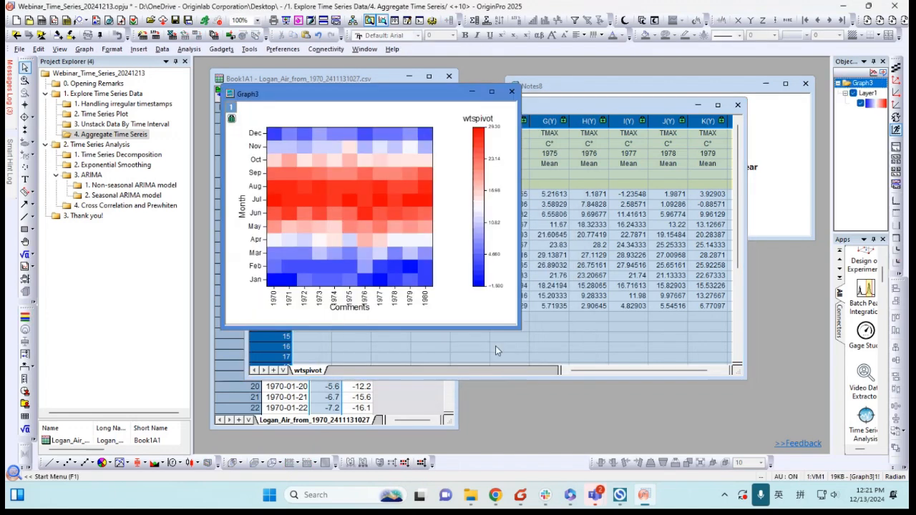
{"action": "left_click_drag", "start_coordinate": [516, 327], "coordinate": [626, 412]}
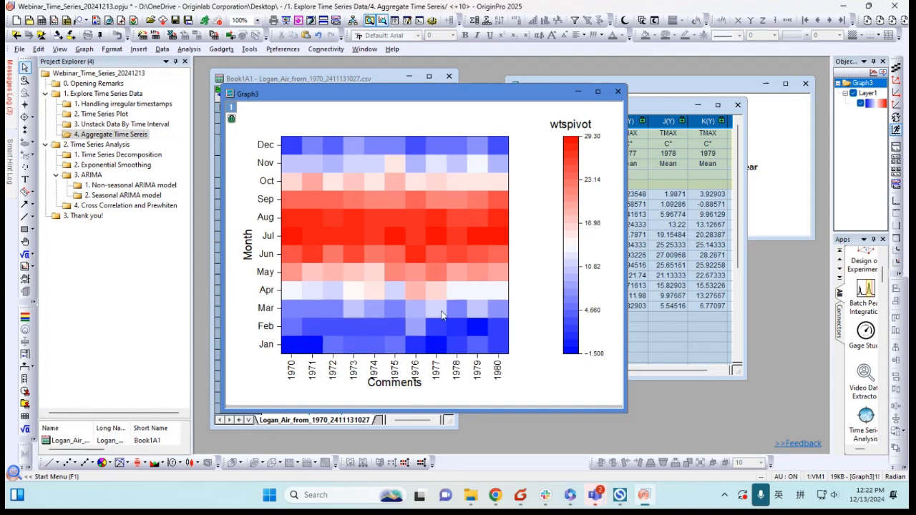
- Minimize the heatmap graph and make the Book33 window narrower and taller beside the Notes8 instructions
{"action": "left_click", "coordinate": [579, 92]}
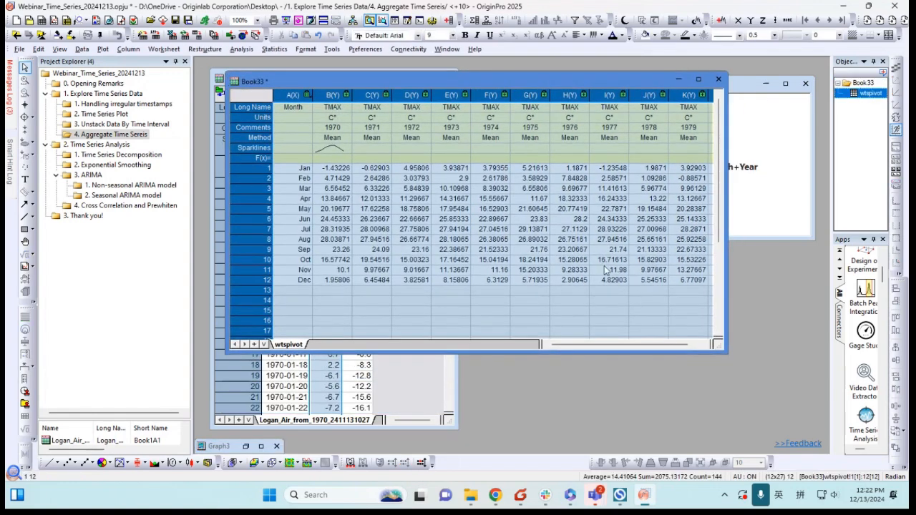
{"action": "left_click_drag", "start_coordinate": [724, 352], "coordinate": [528, 414]}
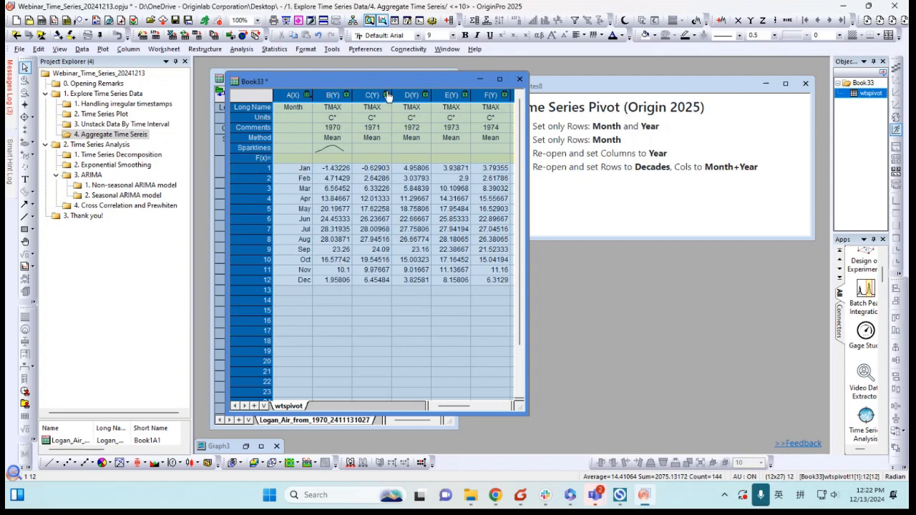
{"action": "left_click_drag", "start_coordinate": [392, 76], "coordinate": [389, 75]}
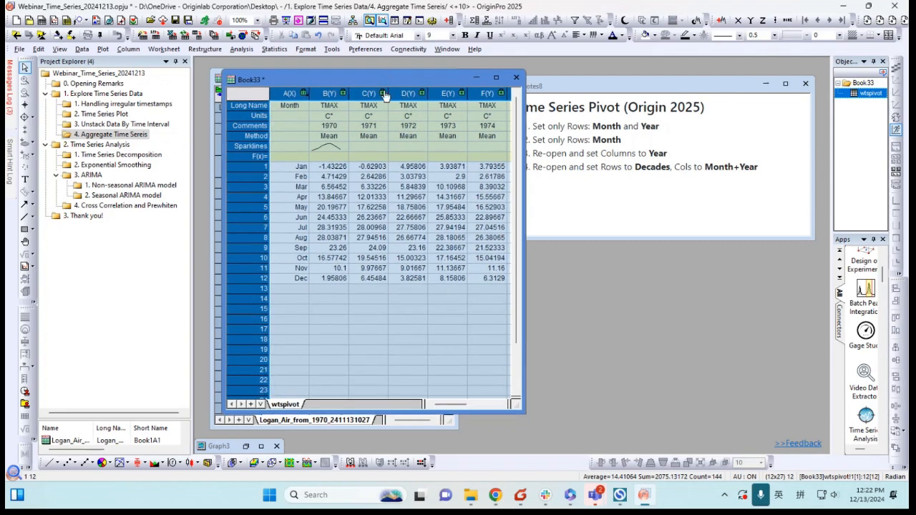
- Set the Book33 pivot's row interval to 10 yr: Decade and its columns to Month with a Year time period
{"action": "left_click", "coordinate": [384, 94]}
{"action": "left_click", "coordinate": [418, 102]}
{"action": "left_click_drag", "start_coordinate": [493, 66], "coordinate": [396, 60]}
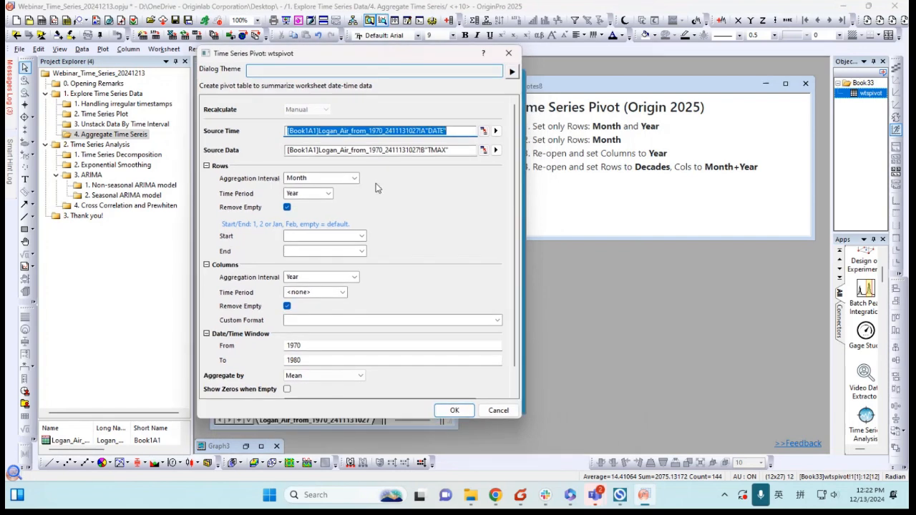
{"action": "left_click", "coordinate": [354, 178]}
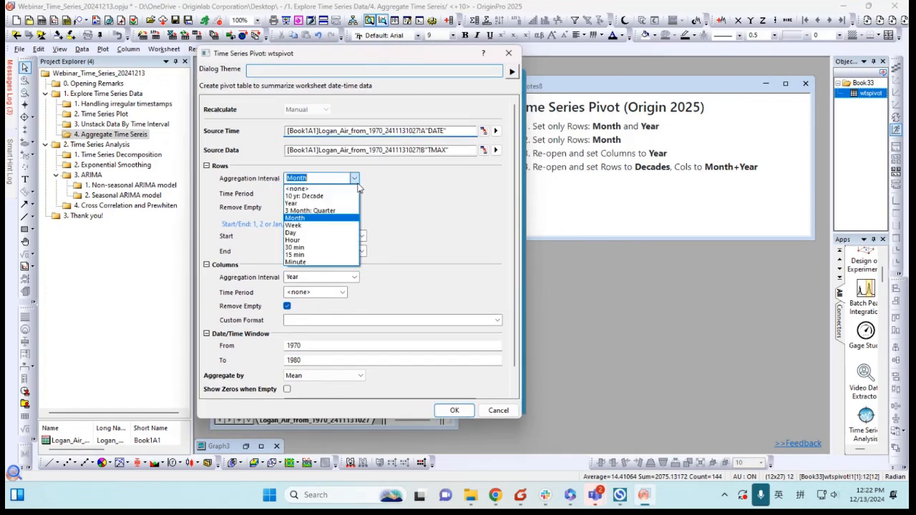
{"action": "left_click", "coordinate": [306, 195]}
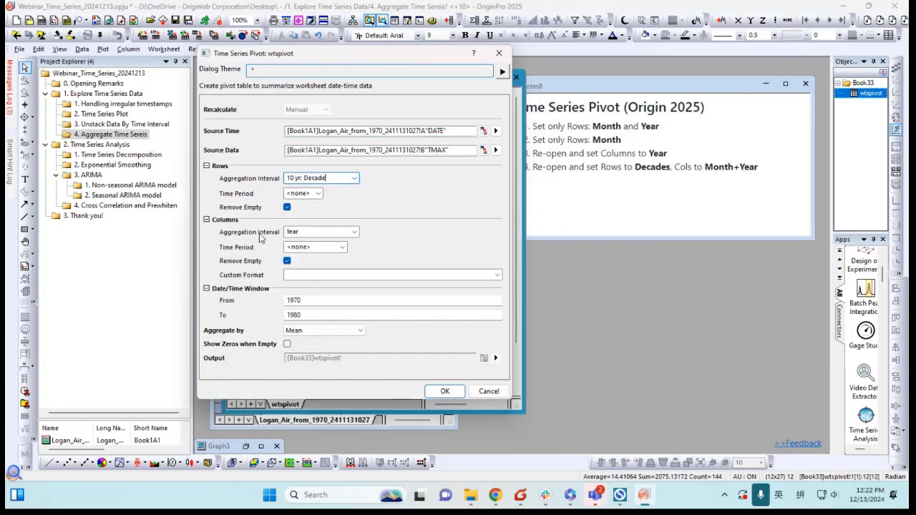
{"action": "left_click", "coordinate": [354, 232]}
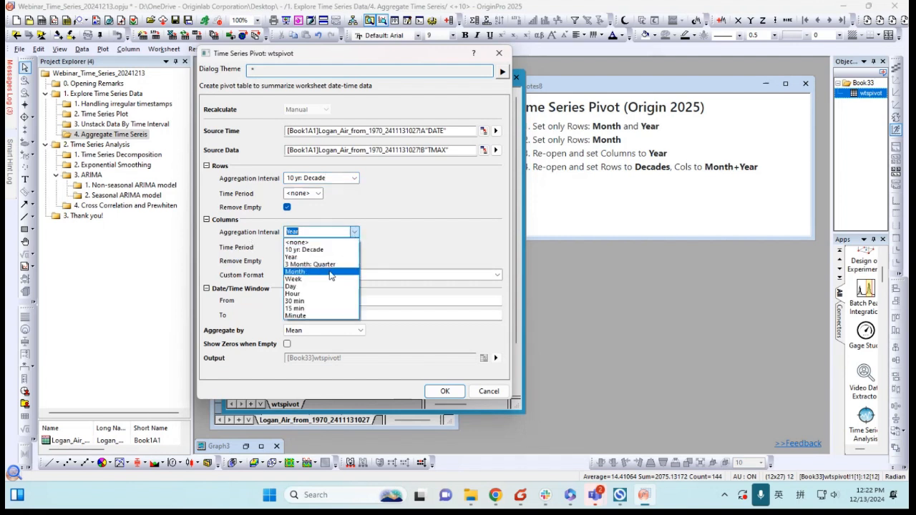
{"action": "left_click", "coordinate": [295, 272]}
{"action": "left_click", "coordinate": [329, 248]}
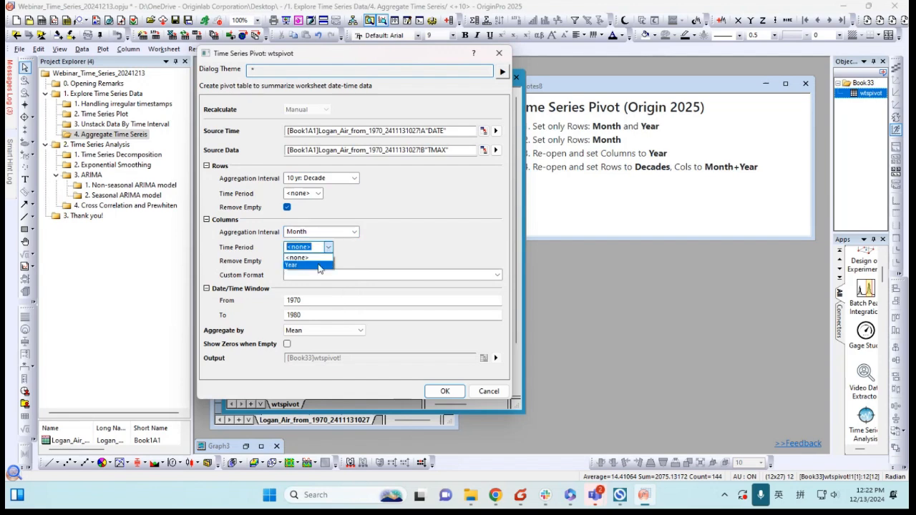
{"action": "left_click", "coordinate": [320, 266]}
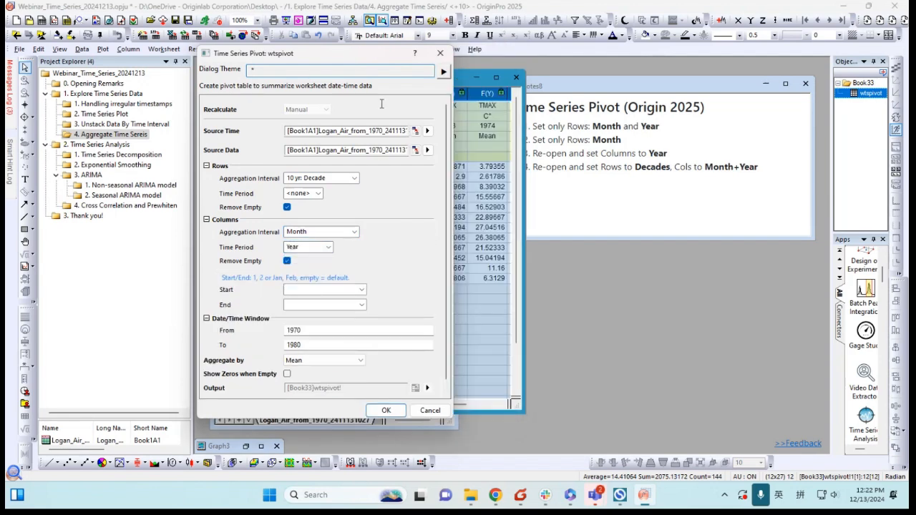
- Clear the From and To limits of the pivot's date/time window and recalculate Book33
{"action": "left_click_drag", "start_coordinate": [367, 65], "coordinate": [527, 53]}
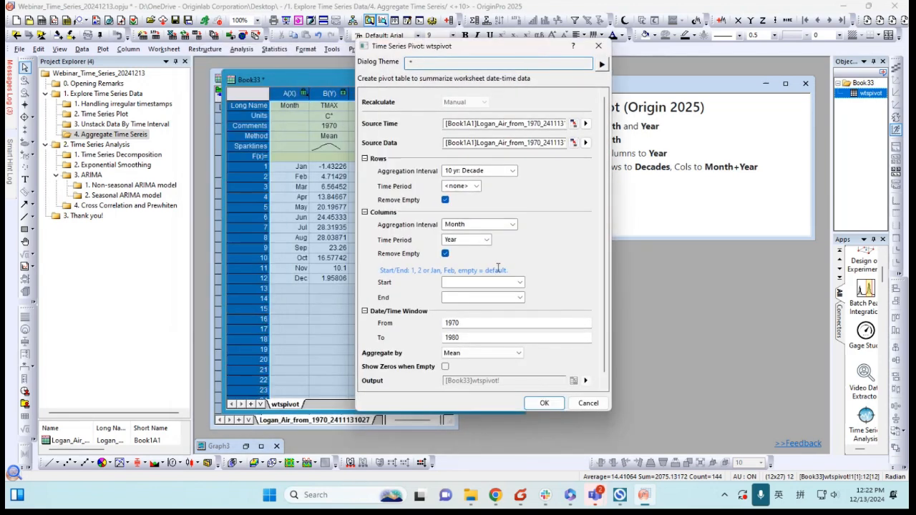
{"action": "left_click_drag", "start_coordinate": [480, 322], "coordinate": [425, 322]}
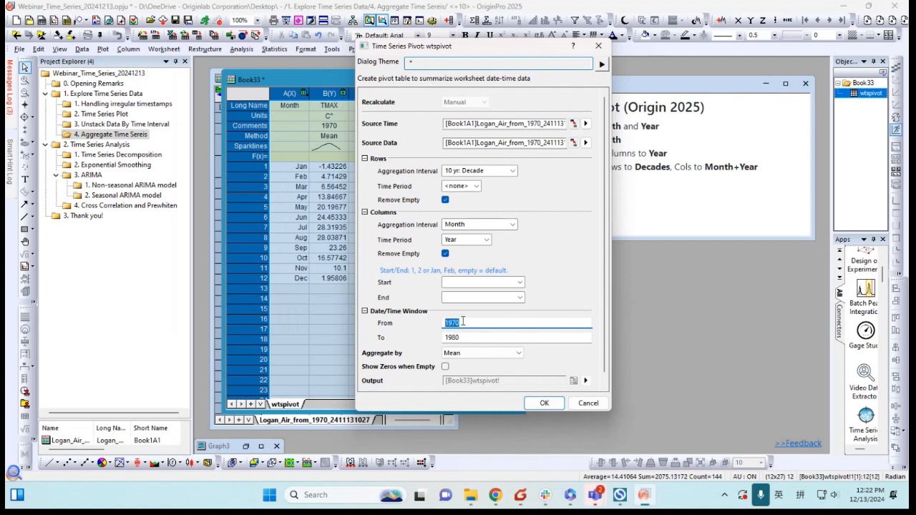
{"action": "key", "text": "Delete"}
{"action": "key", "text": "Tab"}
{"action": "key", "text": "Delete"}
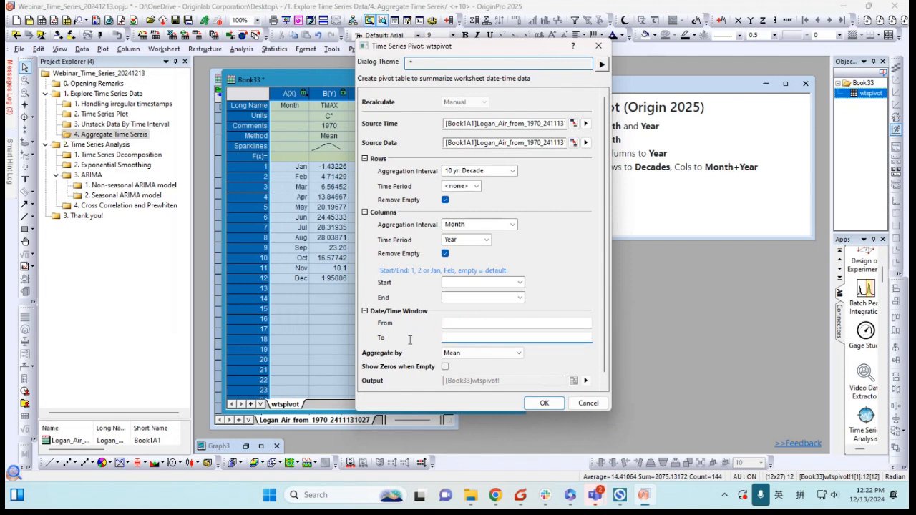
{"action": "left_click", "coordinate": [546, 401]}
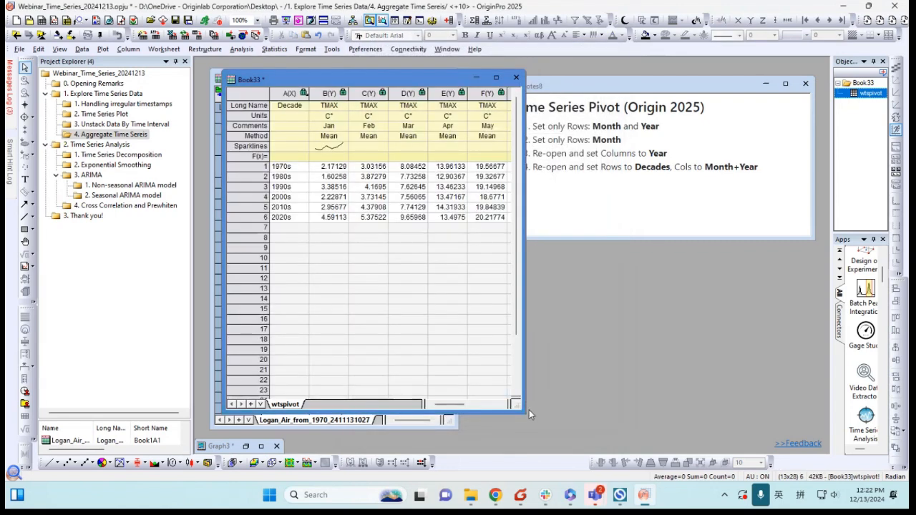
- Widen the Book33 pivot window until every month column from Jan to Dec shows, and shift it toward the Project Explorer
{"action": "left_click_drag", "start_coordinate": [521, 411], "coordinate": [801, 393]}
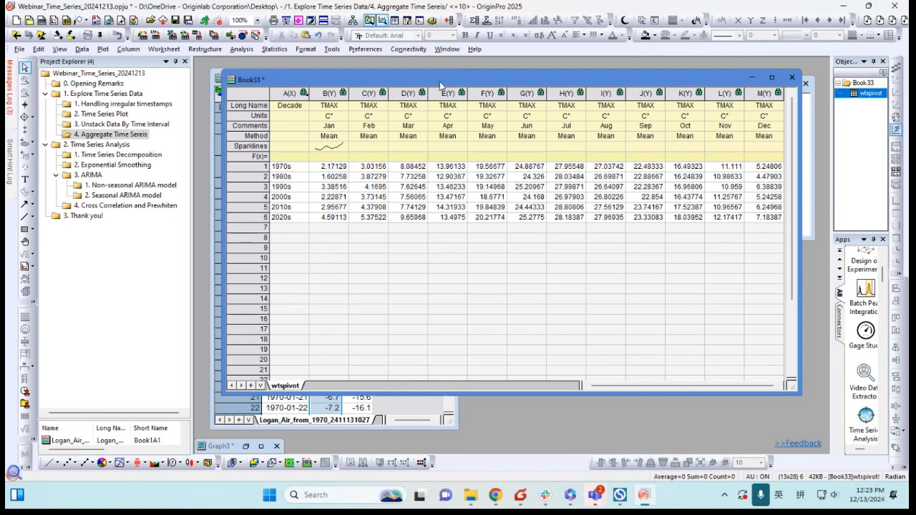
{"action": "left_click_drag", "start_coordinate": [441, 84], "coordinate": [423, 81]}
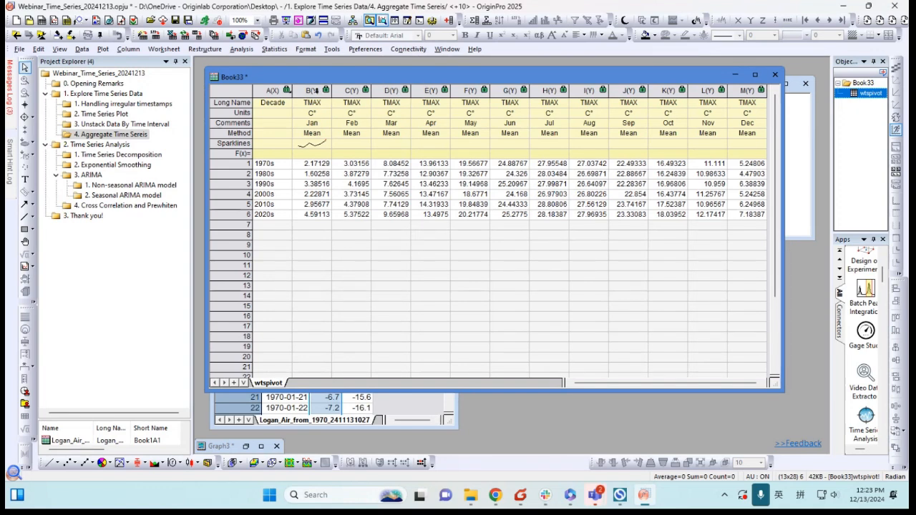
- Plot Book33's Jan, Feb and Dec mean TMAX columns against decade as a line and symbol graph, and enlarge the graph window
{"action": "left_click", "coordinate": [316, 91]}
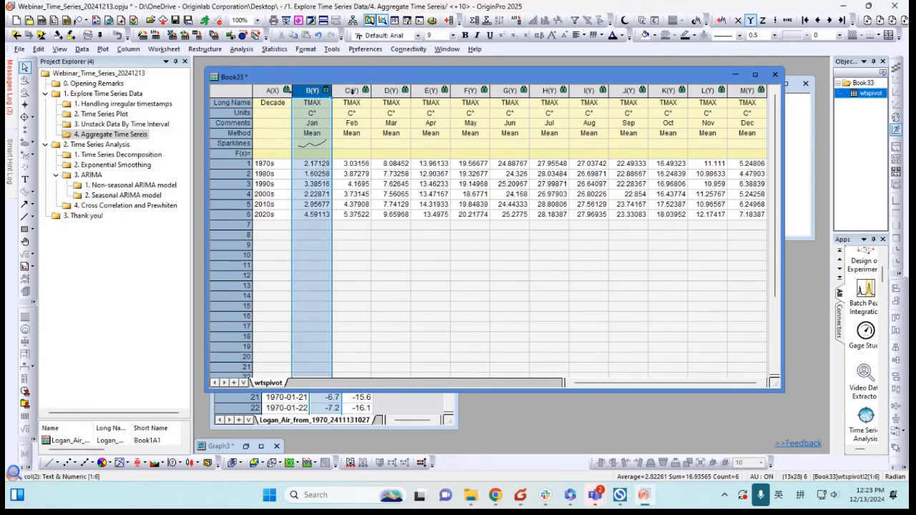
{"action": "left_click", "coordinate": [352, 91], "text": "ctrl"}
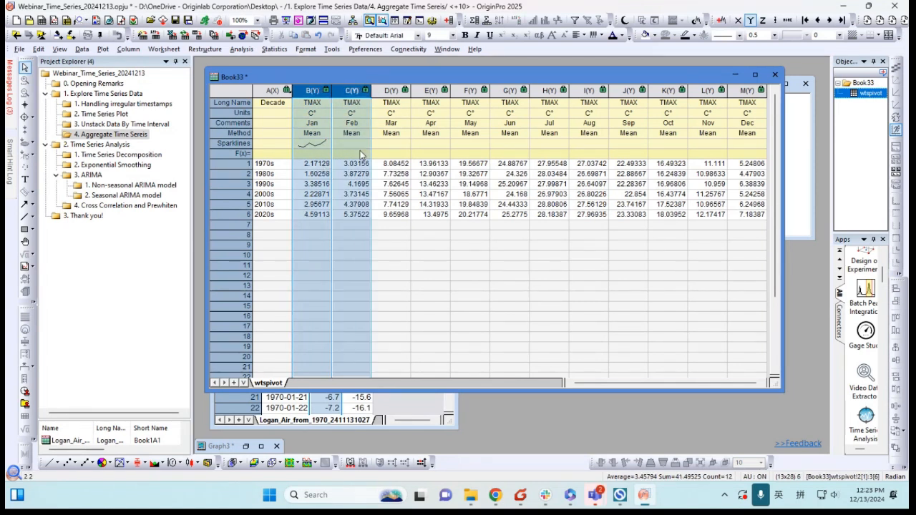
{"action": "left_click", "coordinate": [749, 91], "text": "ctrl"}
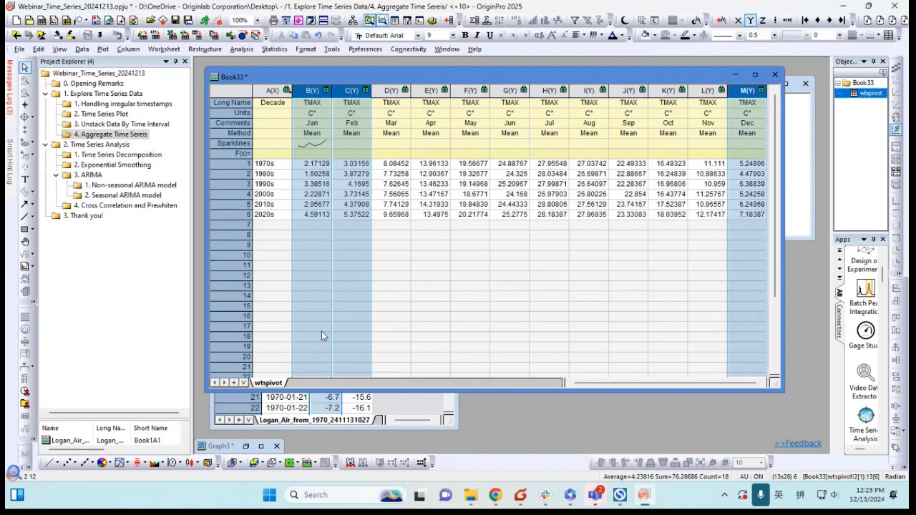
{"action": "left_click", "coordinate": [84, 466]}
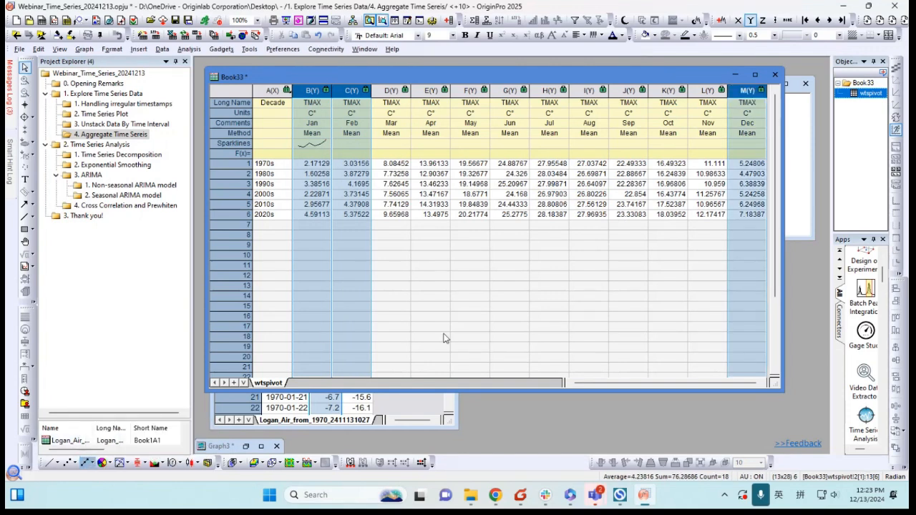
{"action": "left_click_drag", "start_coordinate": [522, 294], "coordinate": [670, 426]}
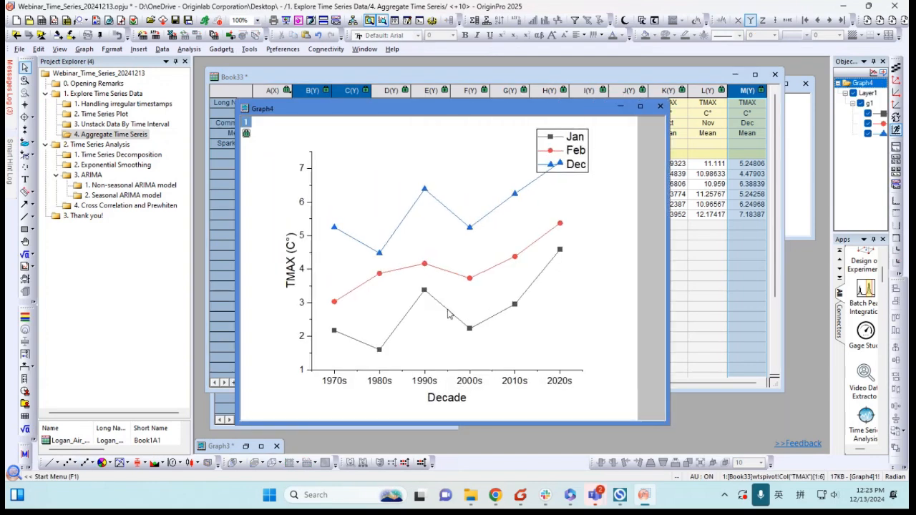
- Move the graph's legend clear of the Dec line and examine the Dec data point for the 2020s
{"action": "left_click", "coordinate": [578, 160]}
{"action": "left_click_drag", "start_coordinate": [579, 160], "coordinate": [610, 154]}
{"action": "left_click", "coordinate": [319, 358]}
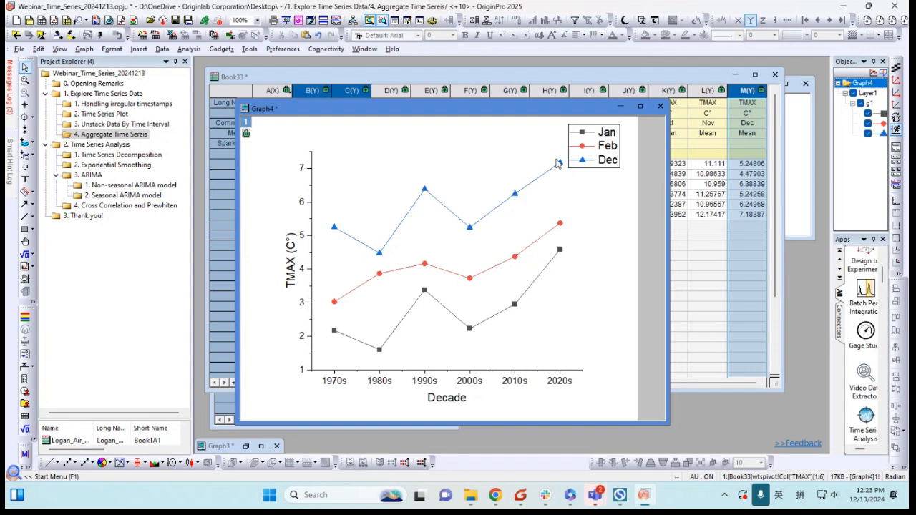
{"action": "mouse_move", "coordinate": [561, 164]}
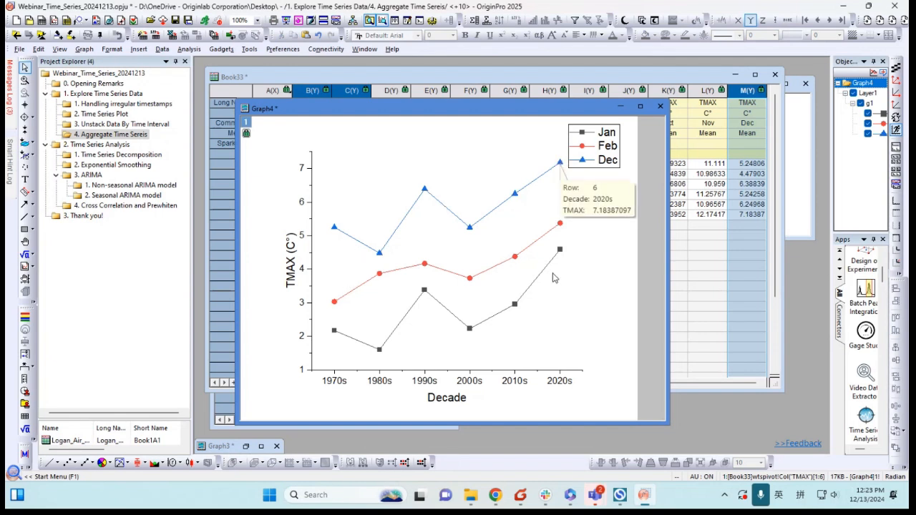
- Delete the Graph4 window with the decade plot of Jan, Feb and Dec
{"action": "left_click", "coordinate": [662, 107]}
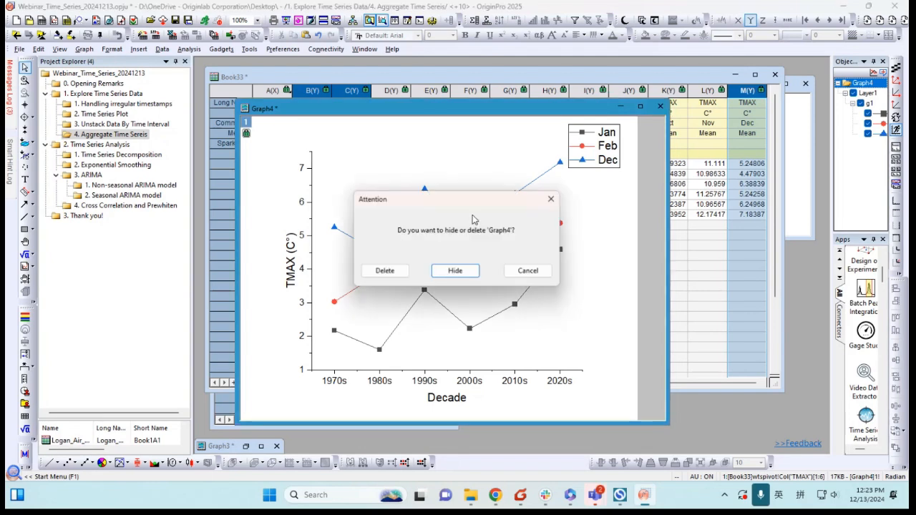
{"action": "left_click", "coordinate": [383, 270]}
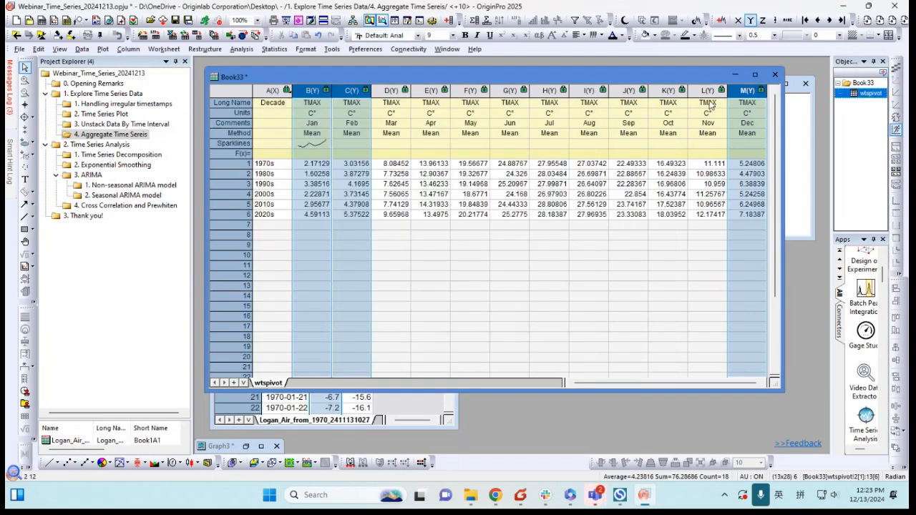
- Minimize the Book33 pivot and shorten the Book1A1 source data window
{"action": "left_click", "coordinate": [732, 74]}
{"action": "left_click", "coordinate": [608, 208]}
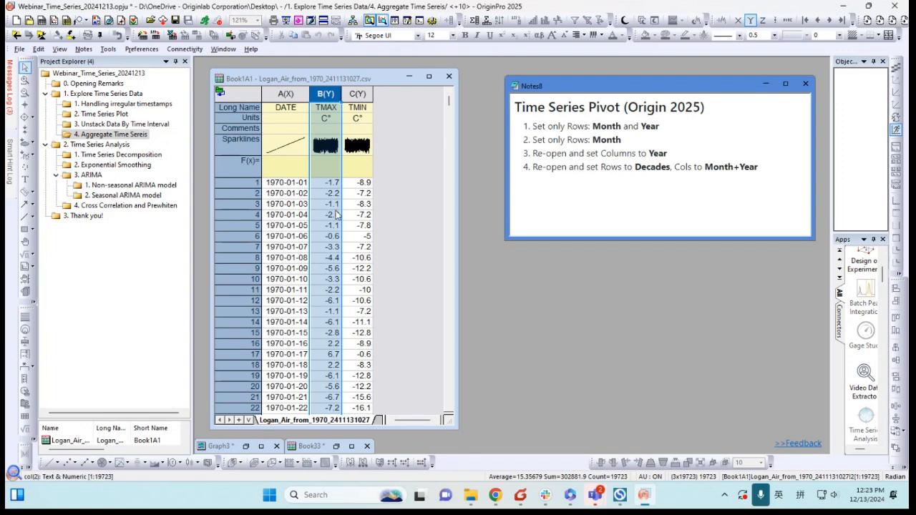
{"action": "left_click", "coordinate": [398, 288]}
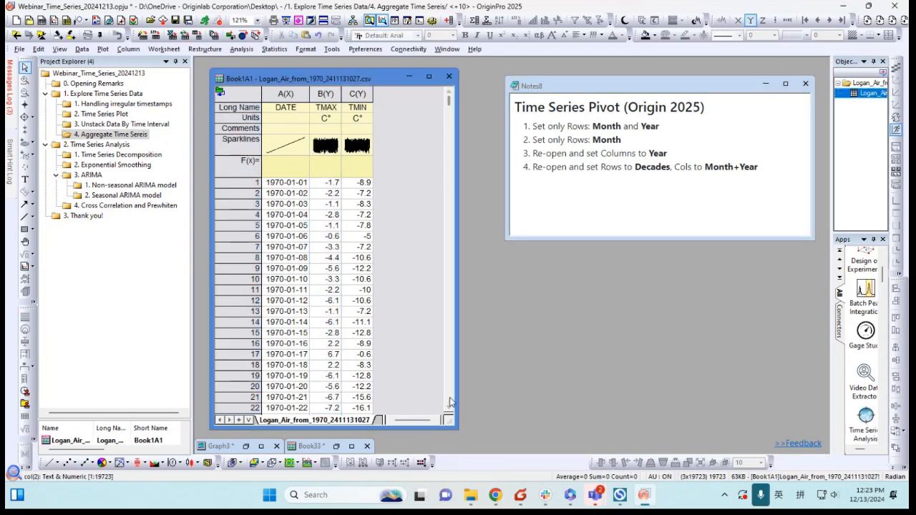
{"action": "left_click_drag", "start_coordinate": [455, 428], "coordinate": [450, 386]}
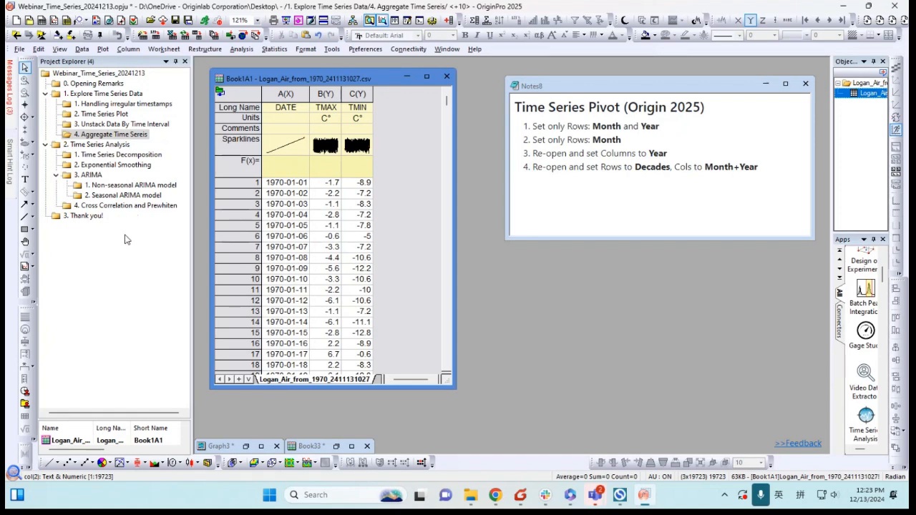
- Open the 2. Time Series Analysis folder and resize and reposition Layout1 so the whole decomposition figure fits in the workspace
{"action": "left_click", "coordinate": [119, 146]}
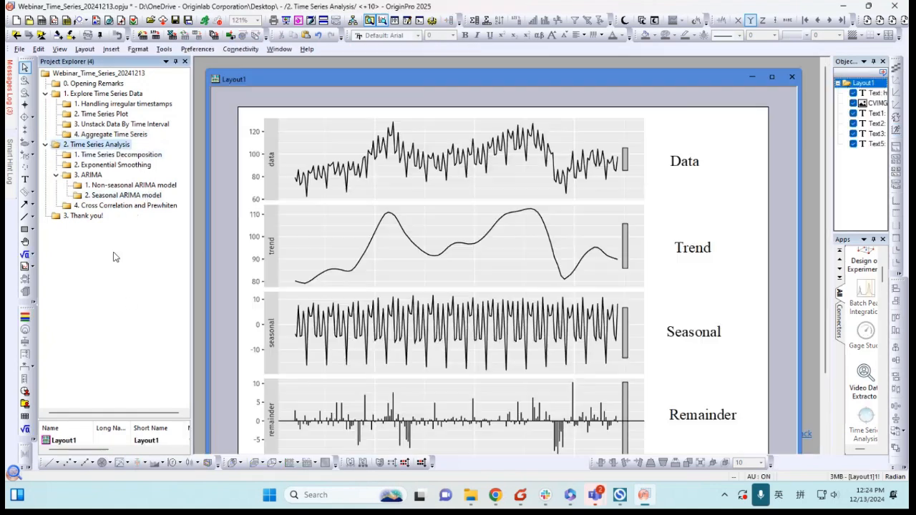
{"action": "left_click_drag", "start_coordinate": [320, 70], "coordinate": [345, 97]}
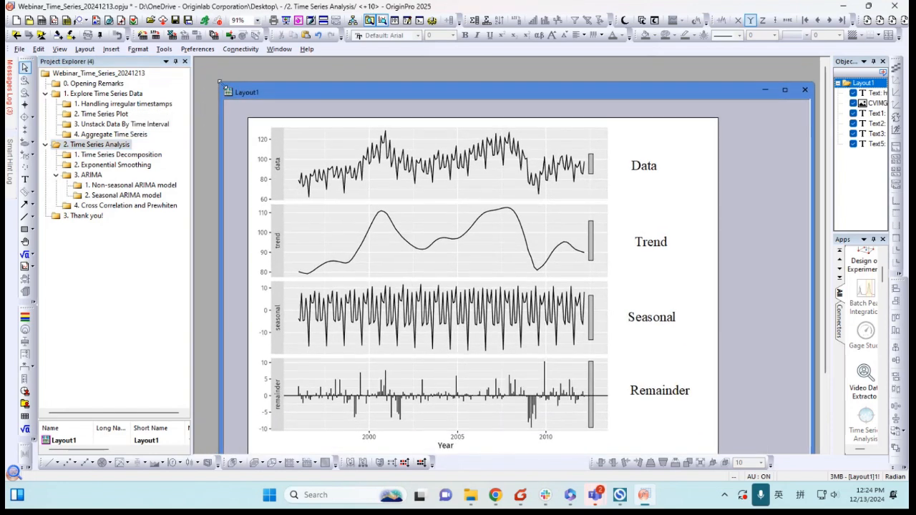
{"action": "left_click_drag", "start_coordinate": [220, 82], "coordinate": [277, 129]}
{"action": "left_click_drag", "start_coordinate": [328, 142], "coordinate": [289, 80]}
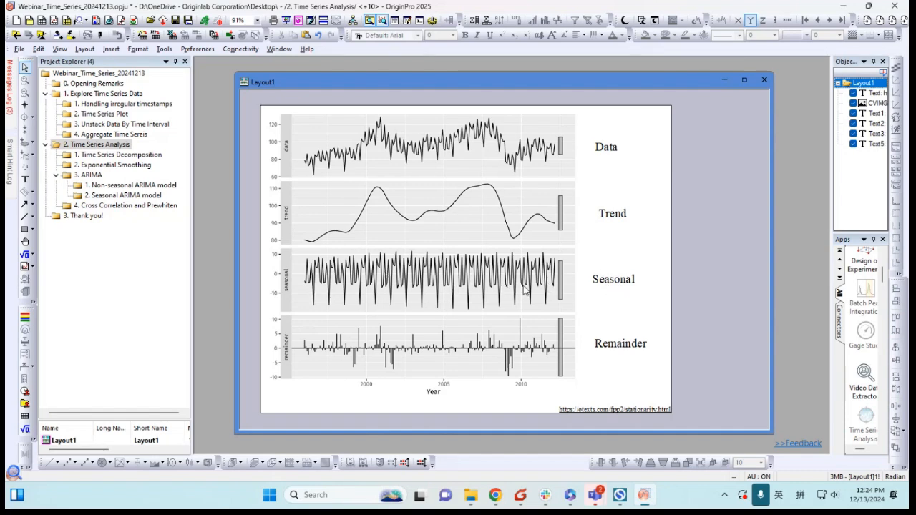
{"action": "left_click_drag", "start_coordinate": [234, 434], "coordinate": [213, 445]}
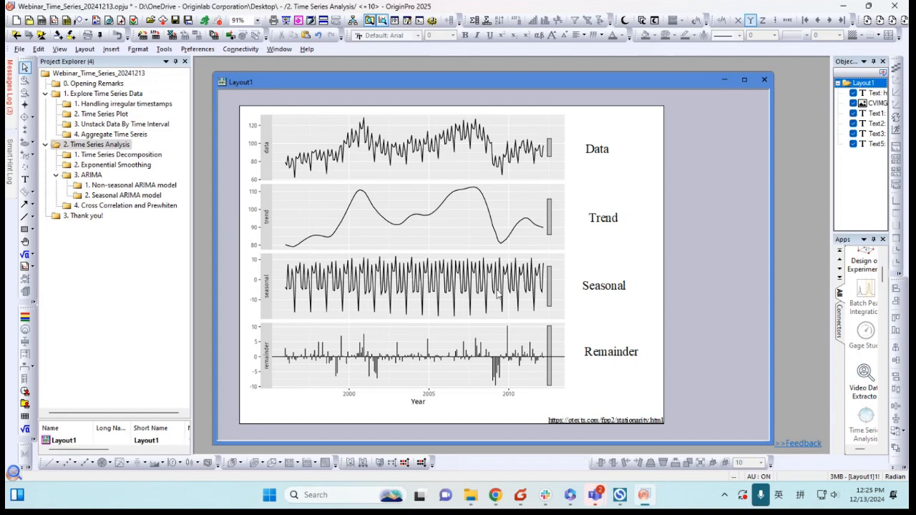
{"action": "left_click_drag", "start_coordinate": [441, 81], "coordinate": [464, 80]}
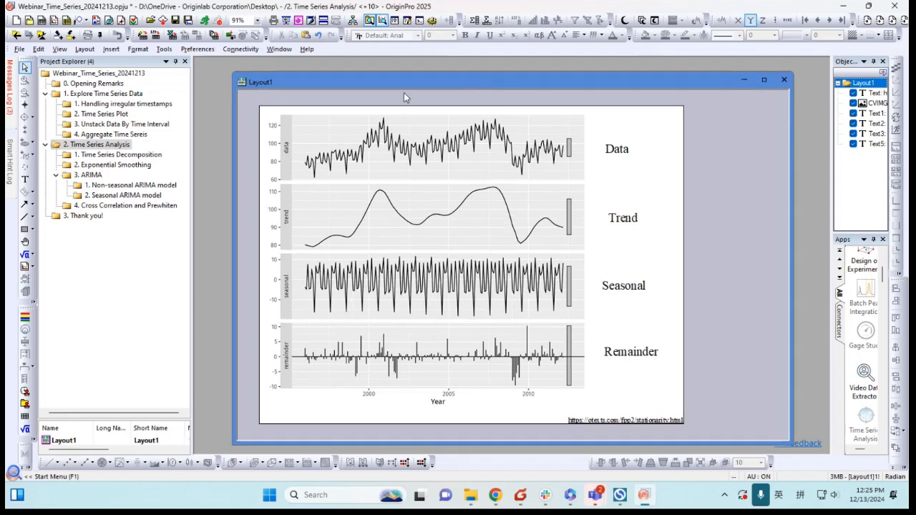
- Open the 1. Time Series Decomposition folder and preview the sparklines of Book1's electricity sales and Book9's airline passenger data
{"action": "left_click", "coordinate": [109, 286]}
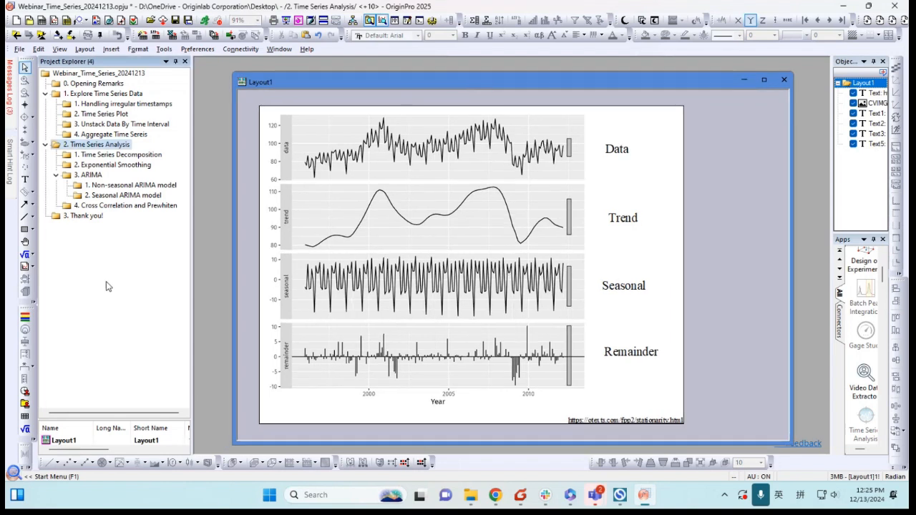
{"action": "left_click", "coordinate": [100, 160]}
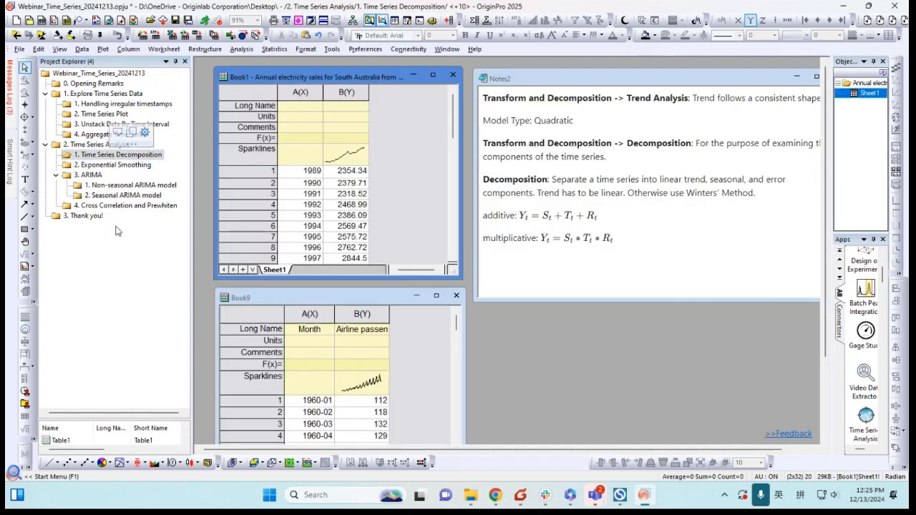
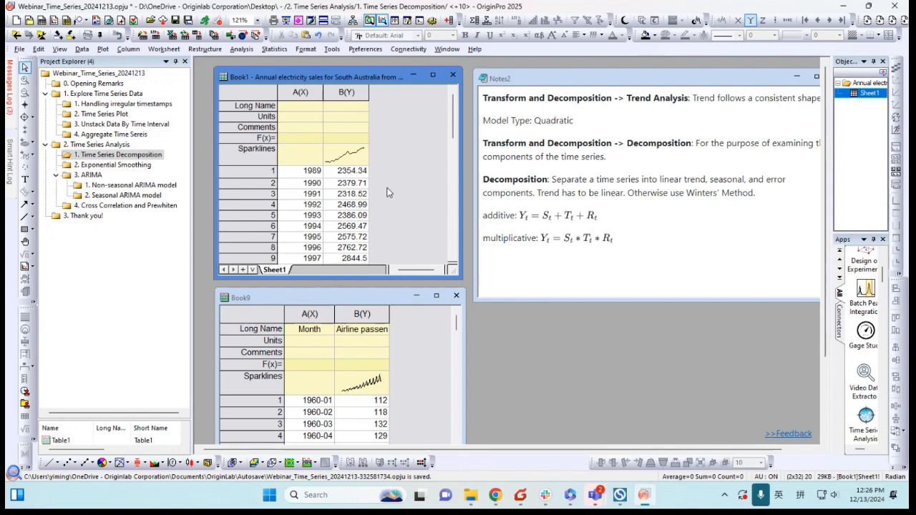
{"action": "left_click", "coordinate": [358, 301]}
{"action": "left_click_drag", "start_coordinate": [359, 301], "coordinate": [359, 299]}
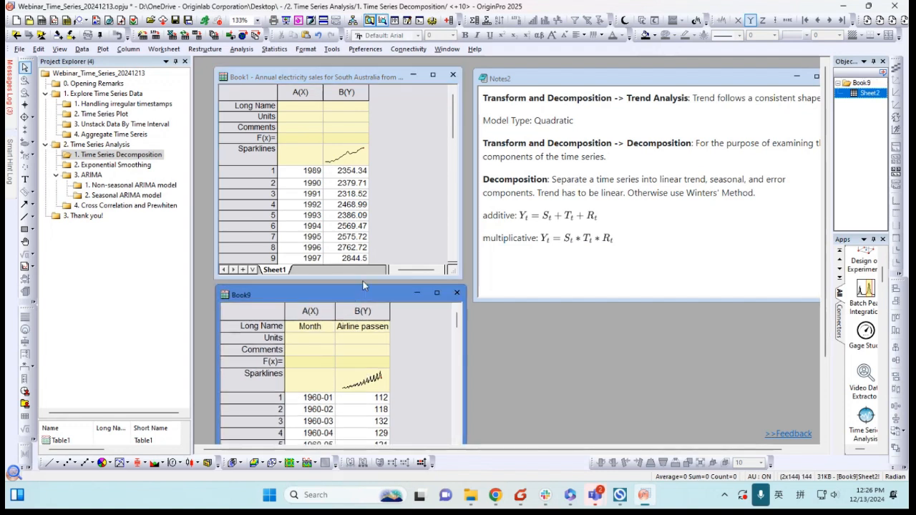
{"action": "mouse_move", "coordinate": [364, 151]}
{"action": "mouse_move", "coordinate": [369, 380]}
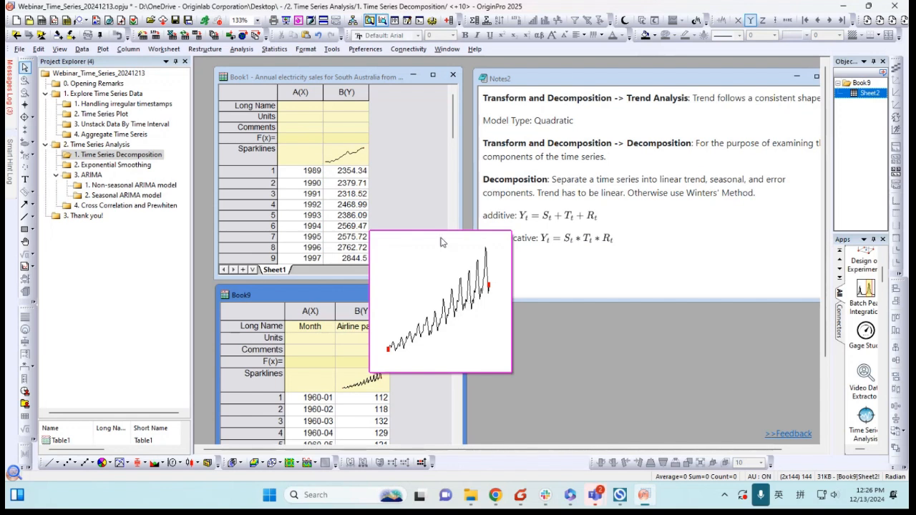
- Select Book1's electricity sales column B and start Trend Analysis from the Transform and Decompose tools of the Time Series Analysis app
{"action": "left_click", "coordinate": [425, 206]}
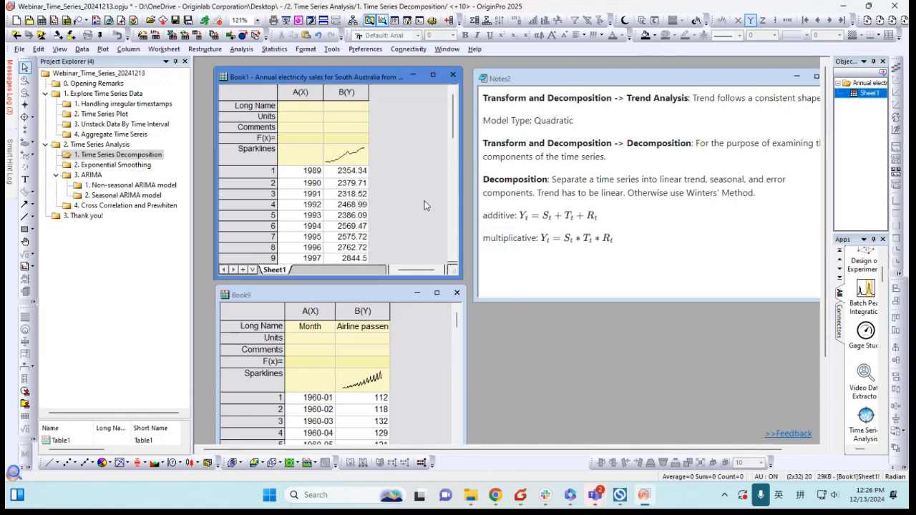
{"action": "left_click", "coordinate": [346, 92]}
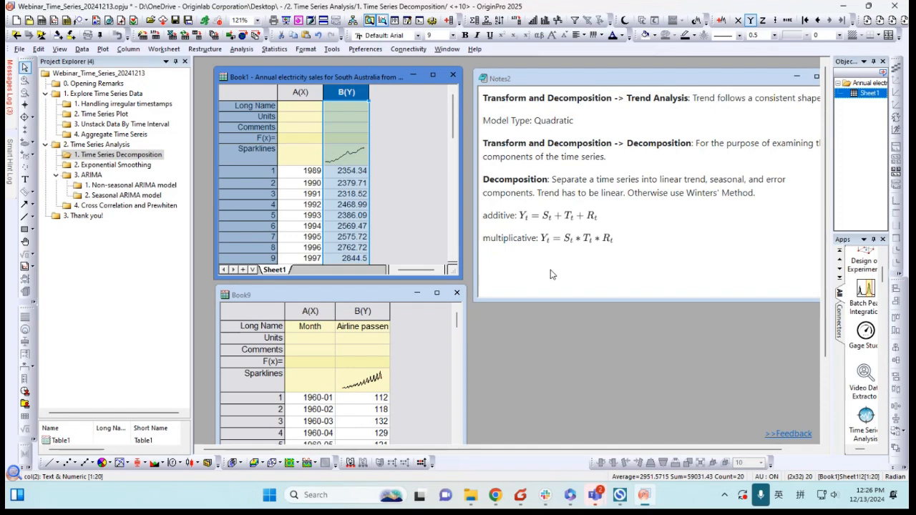
{"action": "left_click_drag", "start_coordinate": [831, 168], "coordinate": [812, 167]}
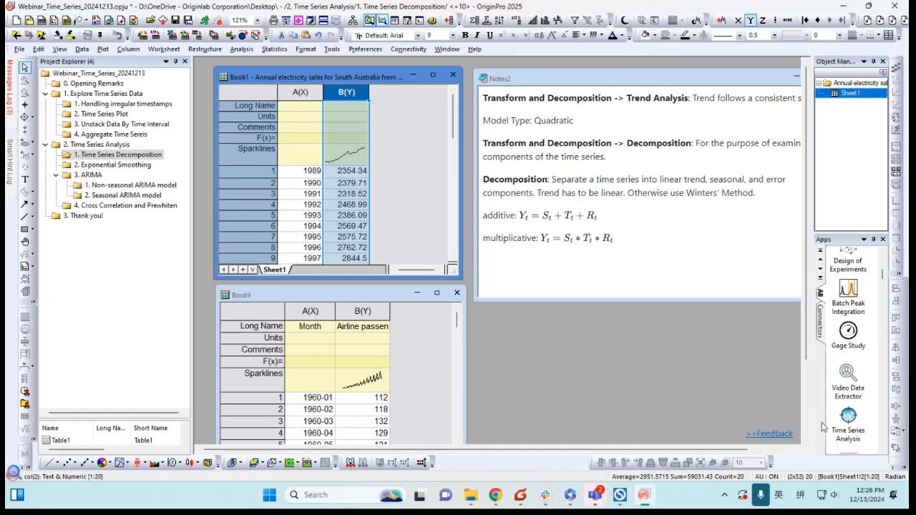
{"action": "left_click", "coordinate": [849, 431]}
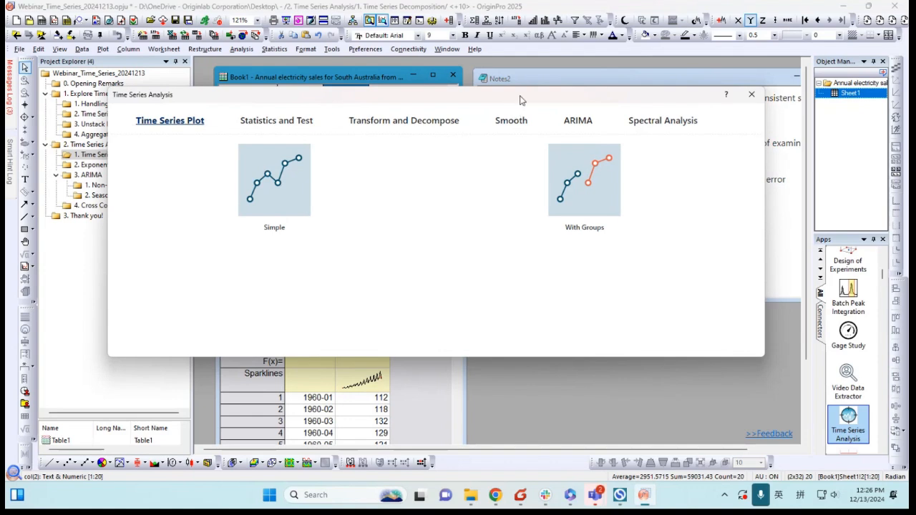
{"action": "left_click_drag", "start_coordinate": [521, 101], "coordinate": [532, 172]}
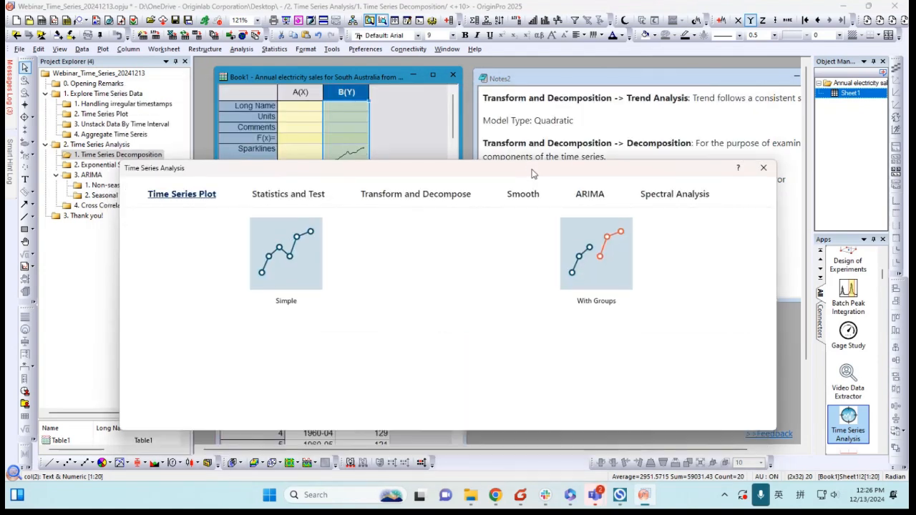
{"action": "left_click", "coordinate": [415, 202]}
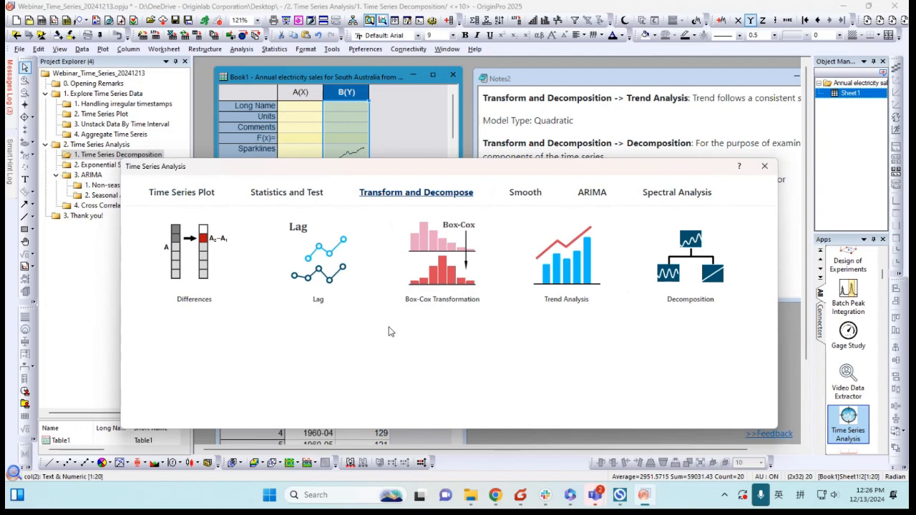
{"action": "left_click", "coordinate": [566, 285]}
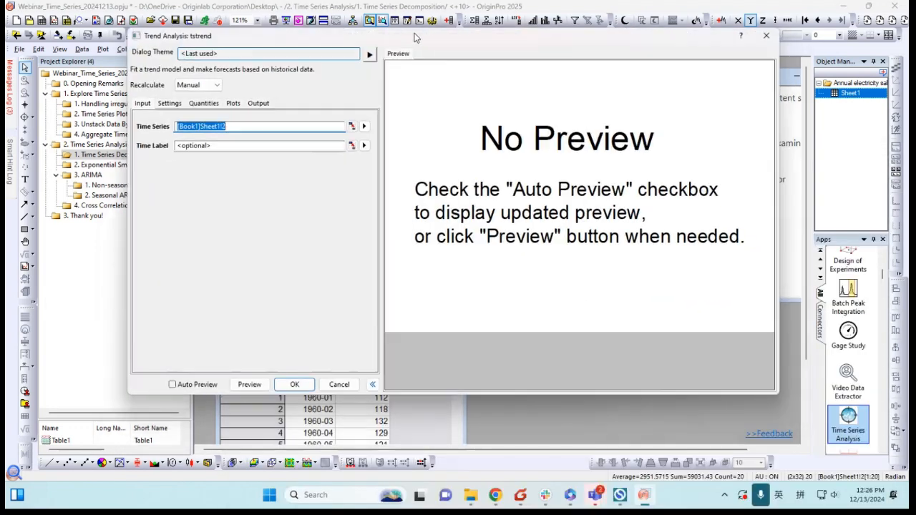
- Set the trend analysis time label to column A of Book1 and enable Auto Preview
{"action": "left_click_drag", "start_coordinate": [529, 161], "coordinate": [410, 37]}
{"action": "left_click_drag", "start_coordinate": [303, 39], "coordinate": [308, 125]}
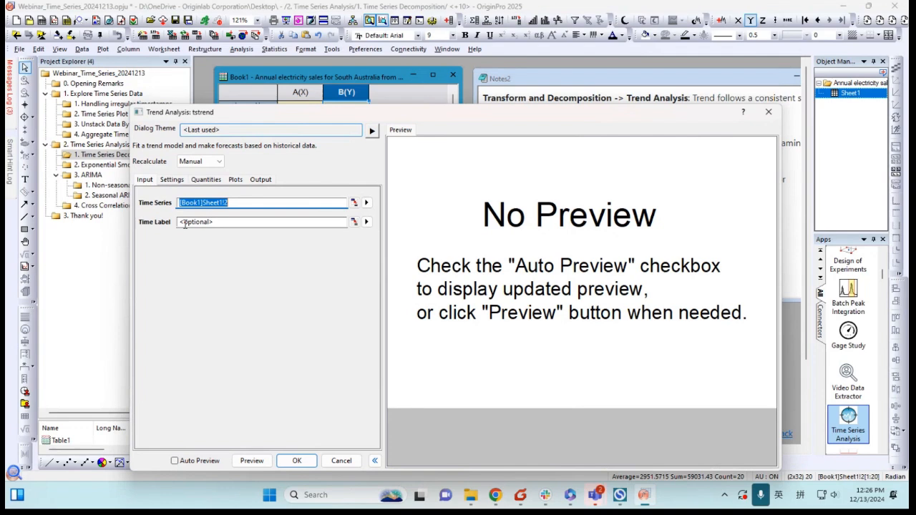
{"action": "left_click", "coordinate": [367, 222]}
{"action": "left_click", "coordinate": [374, 241]}
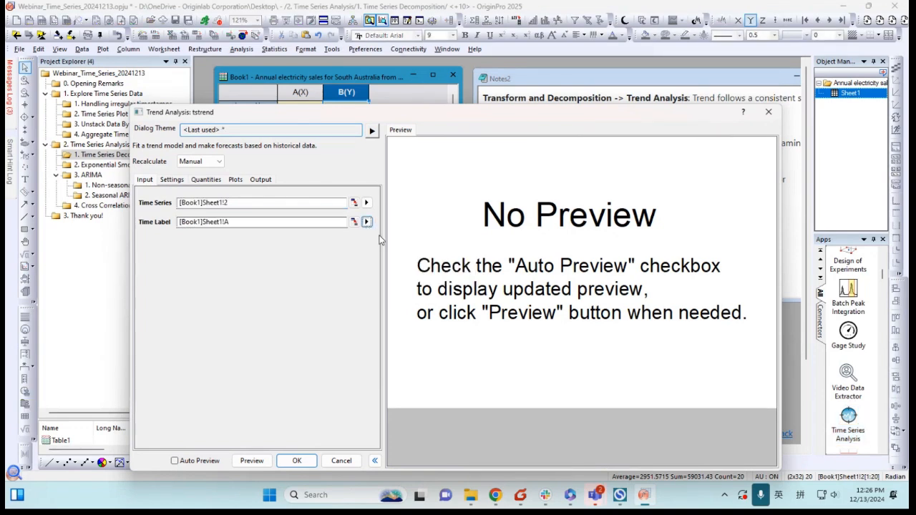
{"action": "left_click_drag", "start_coordinate": [394, 116], "coordinate": [385, 216]}
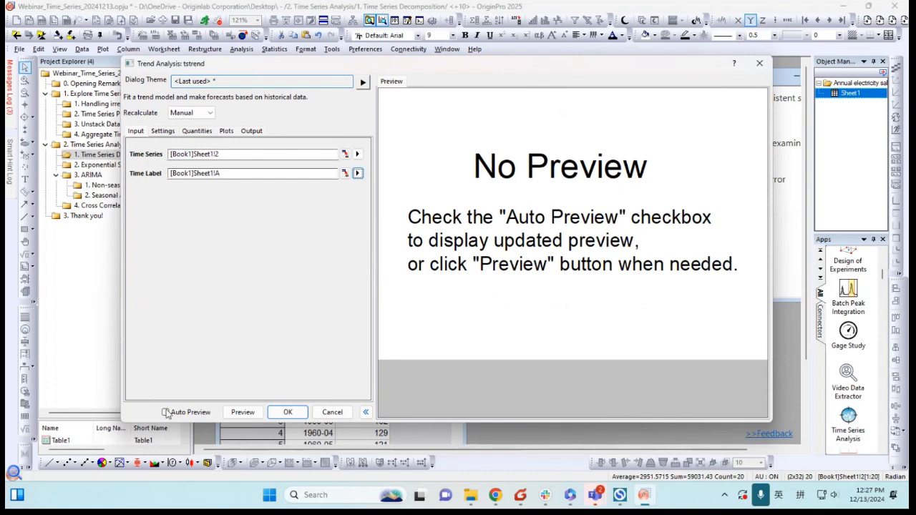
{"action": "left_click", "coordinate": [165, 413]}
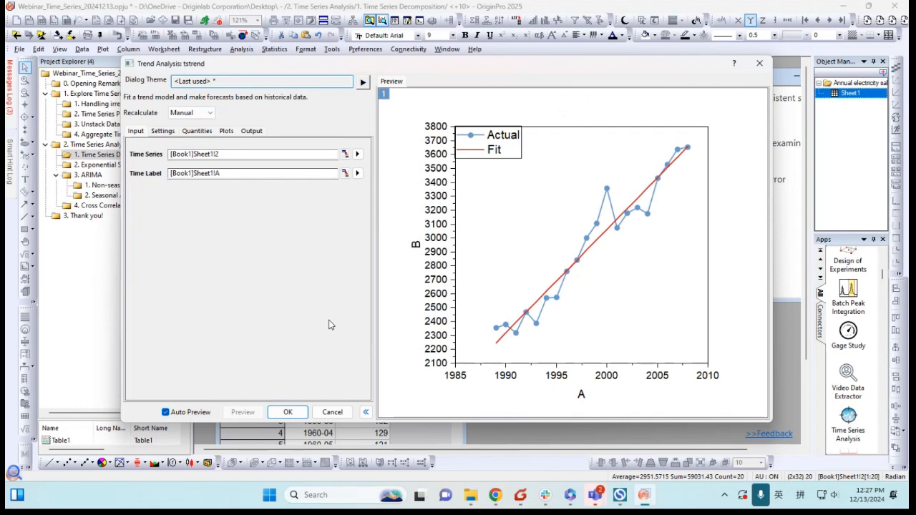
- Set the trend model type to Quadratic and enable forecasting with 10 forecasts
{"action": "left_click", "coordinate": [167, 133]}
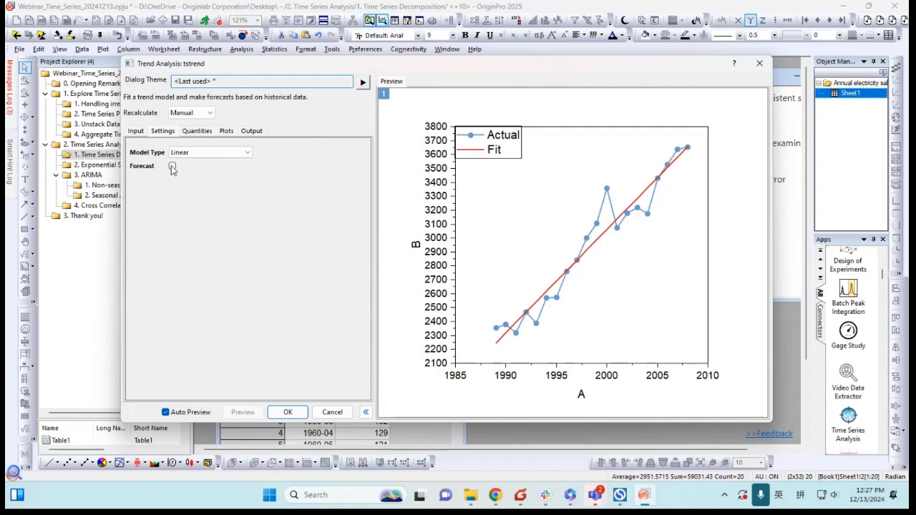
{"action": "left_click", "coordinate": [211, 154]}
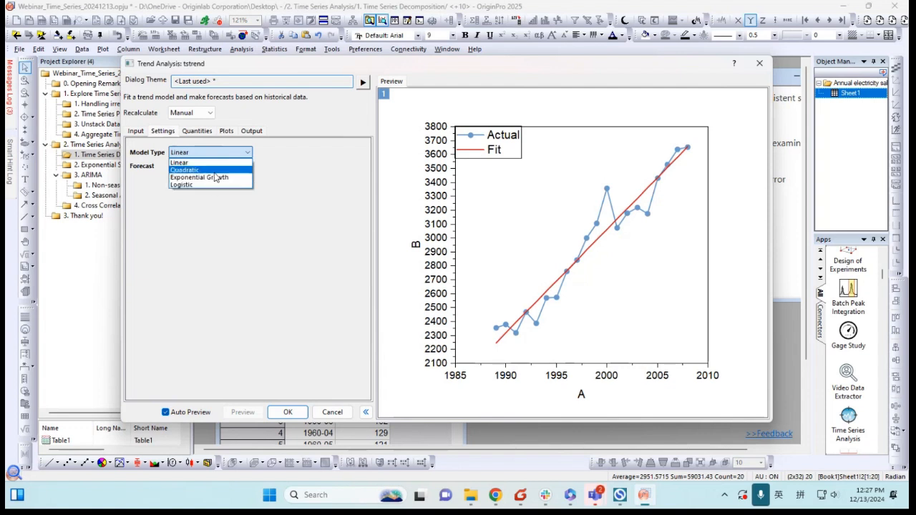
{"action": "left_click", "coordinate": [215, 171]}
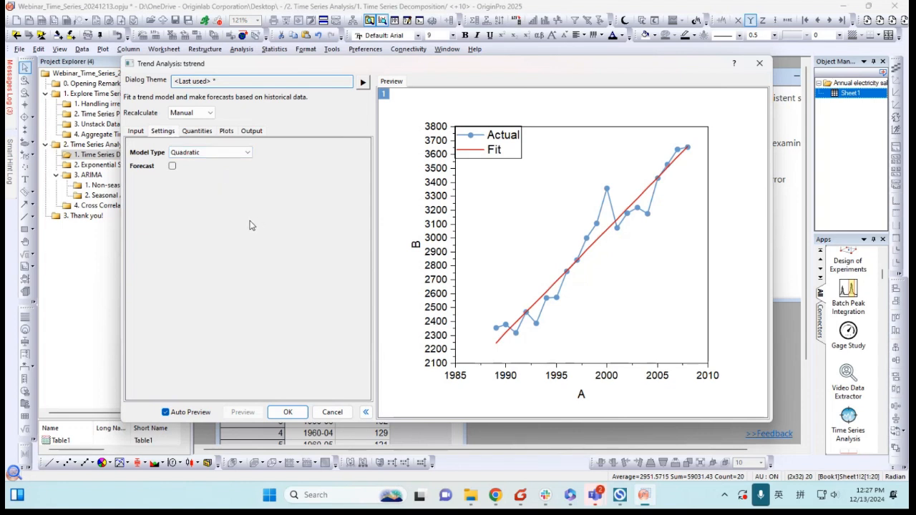
{"action": "left_click", "coordinate": [172, 166]}
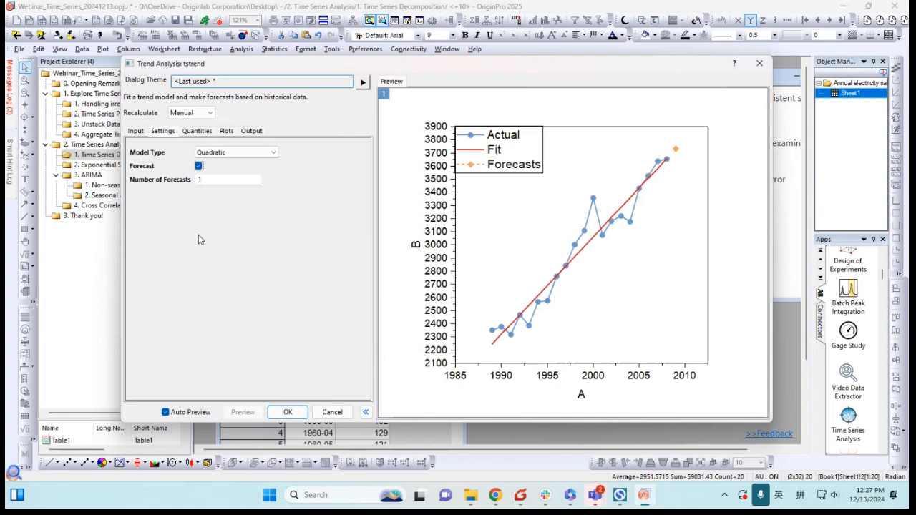
{"action": "double_click", "coordinate": [217, 181]}
{"action": "type", "text": "10"}
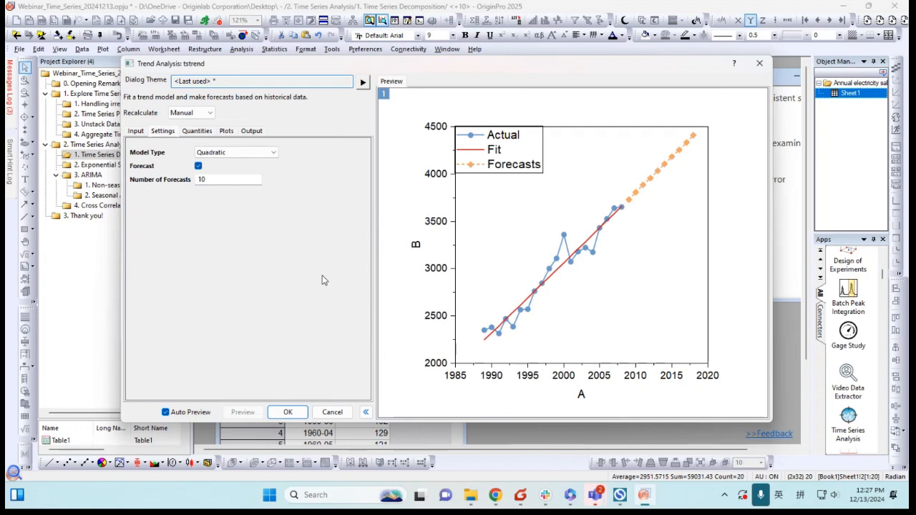
- Review the quantities, plots and output options, and run the quadratic trend analysis with 10 forecasts
{"action": "left_click", "coordinate": [202, 132]}
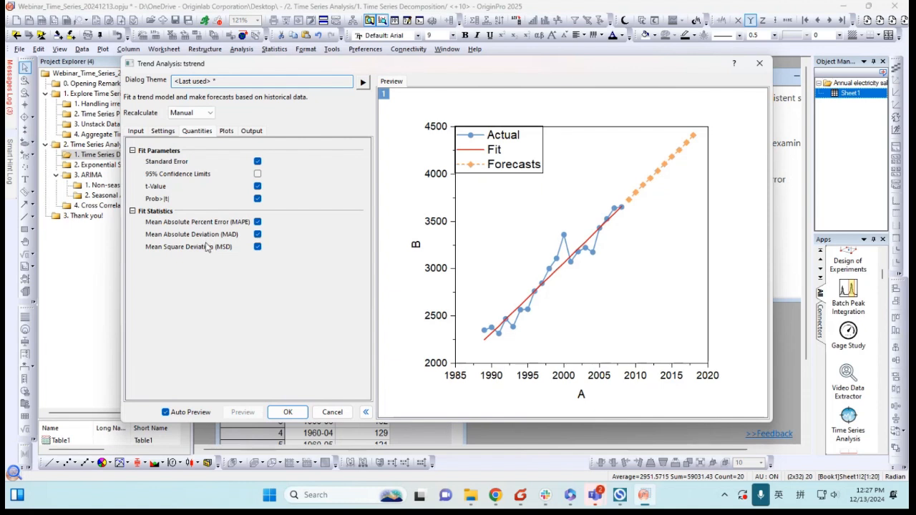
{"action": "left_click", "coordinate": [230, 131]}
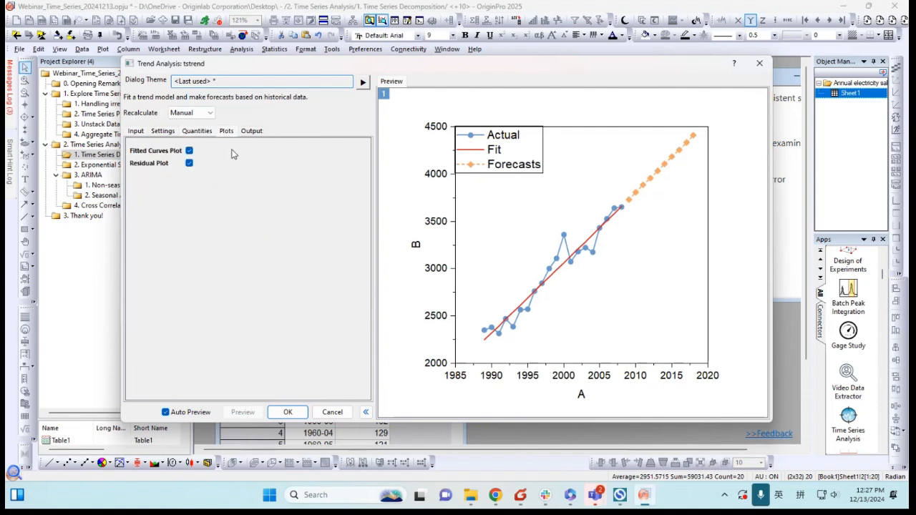
{"action": "left_click", "coordinate": [251, 132]}
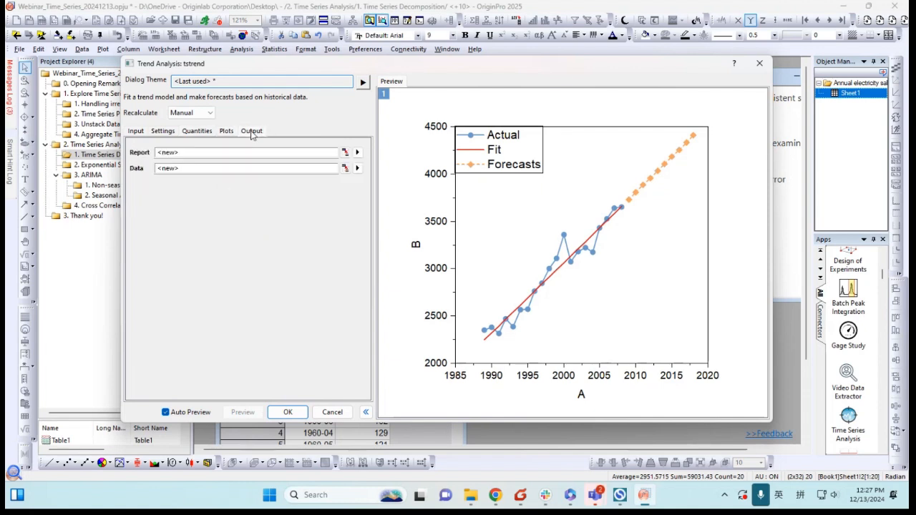
{"action": "left_click", "coordinate": [288, 412]}
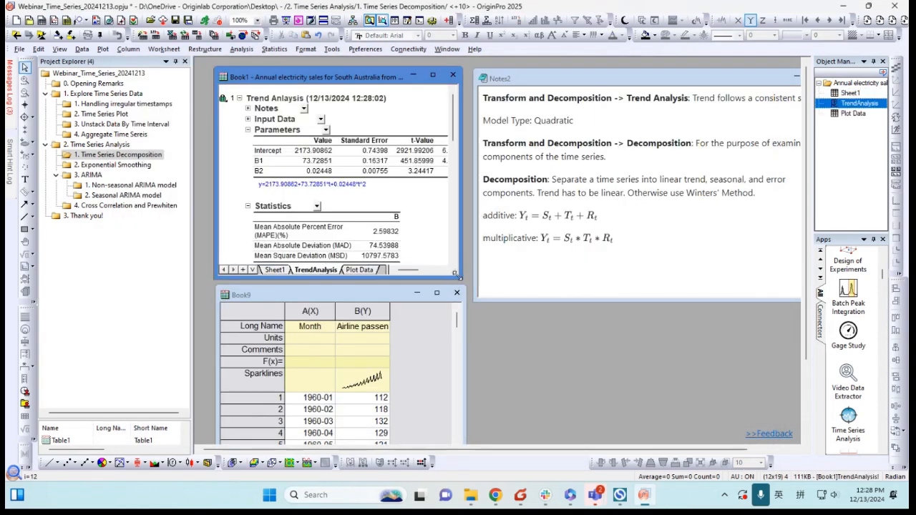
- Enlarge the Book1 report window and examine the trend analysis parameters, fit statistics, fitted curves plot and residual plots
{"action": "left_click_drag", "start_coordinate": [458, 277], "coordinate": [687, 415]}
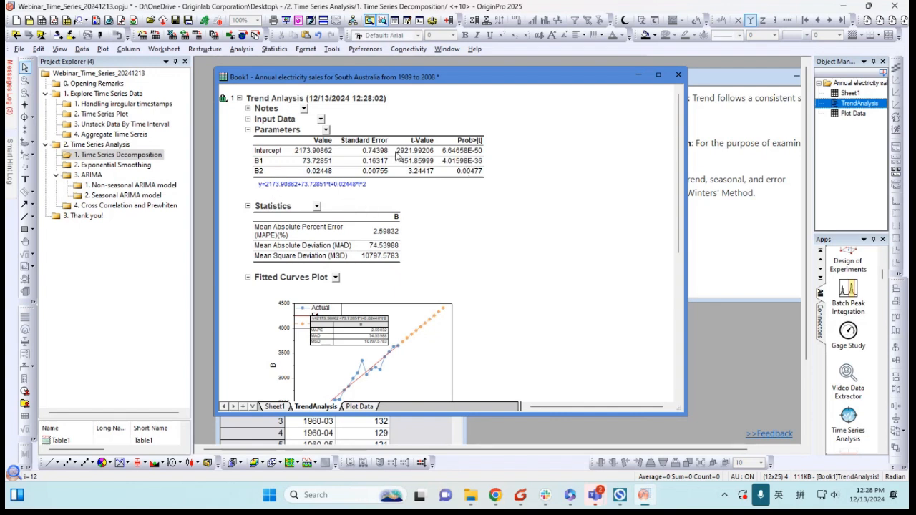
{"action": "left_click_drag", "start_coordinate": [443, 80], "coordinate": [456, 77]}
{"action": "scroll", "coordinate": [541, 186], "scroll_direction": "down", "scroll_amount": 3}
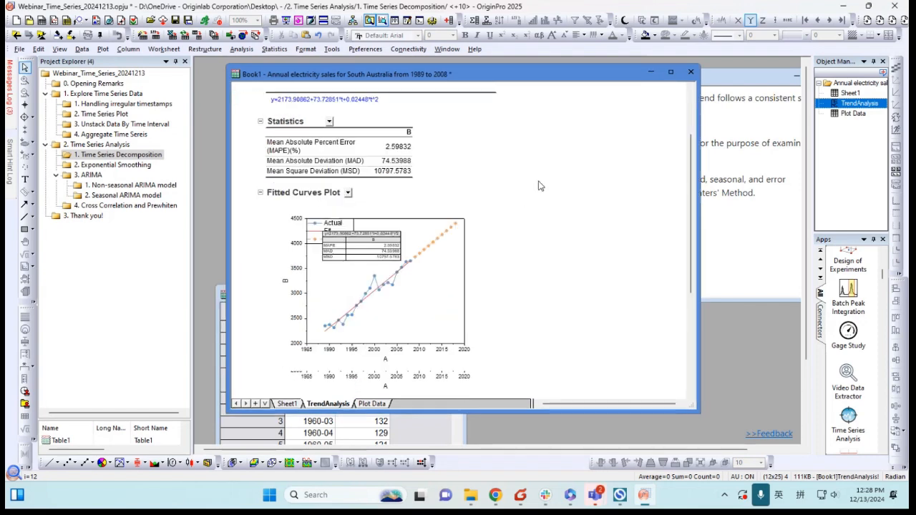
{"action": "scroll", "coordinate": [542, 186], "scroll_direction": "up", "scroll_amount": 2}
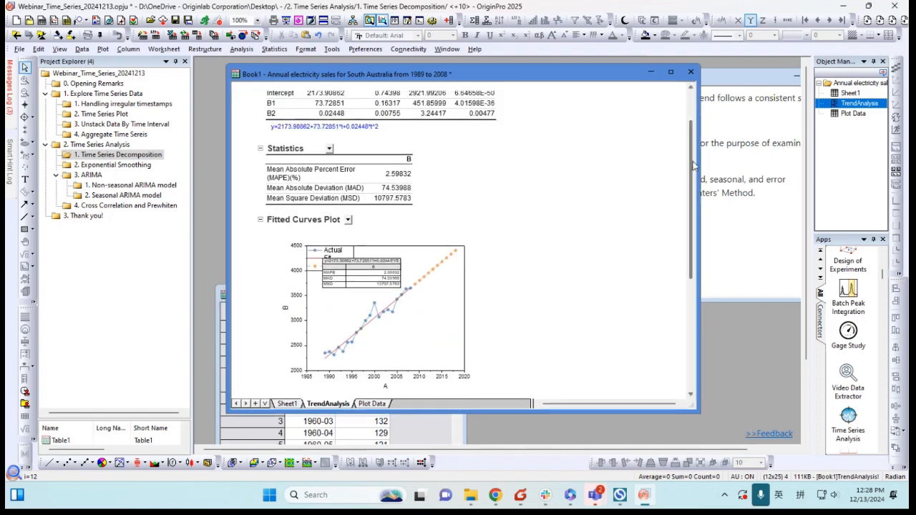
{"action": "scroll", "coordinate": [693, 166], "scroll_direction": "up", "scroll_amount": 1}
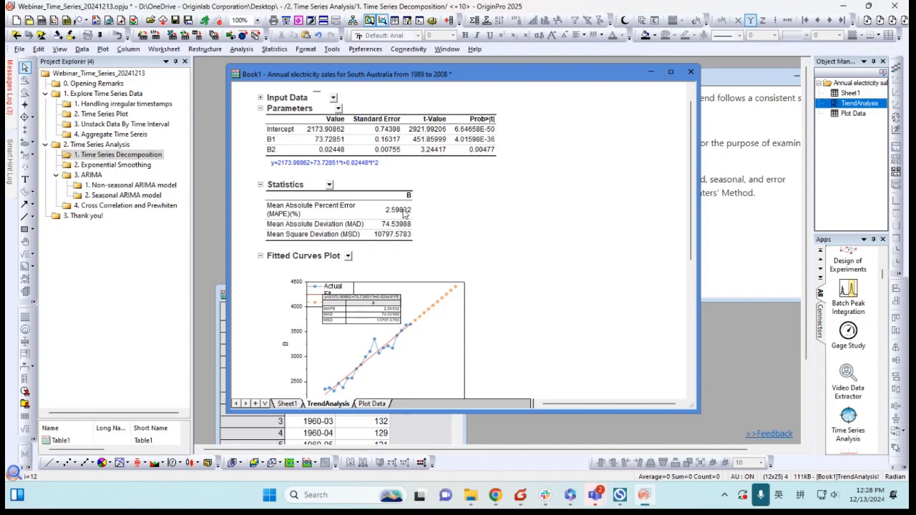
{"action": "scroll", "coordinate": [486, 212], "scroll_direction": "down", "scroll_amount": 6}
{"action": "scroll", "coordinate": [486, 212], "scroll_direction": "up", "scroll_amount": 1}
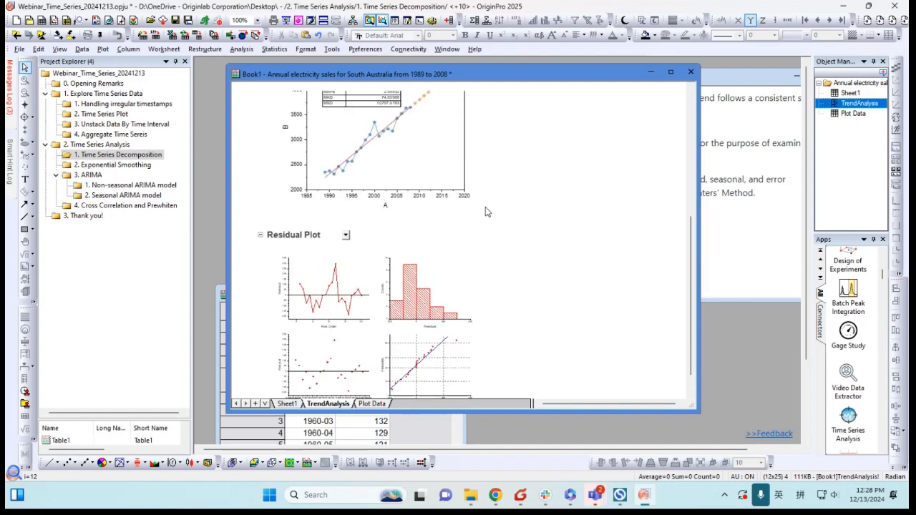
{"action": "scroll", "coordinate": [486, 212], "scroll_direction": "up", "scroll_amount": 5}
- Shrink the Book1 report window, move Book9 up into view, and fit the Airline passengers column width to its contents
{"action": "left_click_drag", "start_coordinate": [476, 76], "coordinate": [461, 76]}
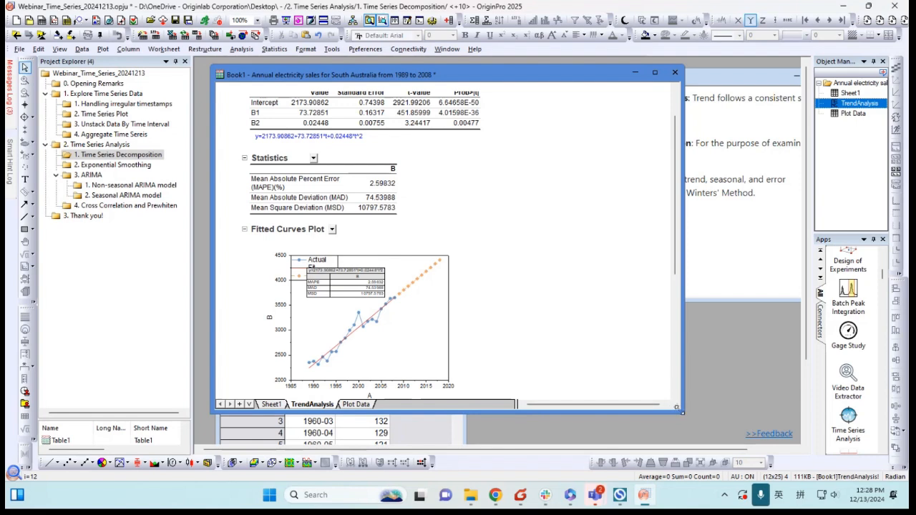
{"action": "left_click_drag", "start_coordinate": [677, 408], "coordinate": [476, 263]}
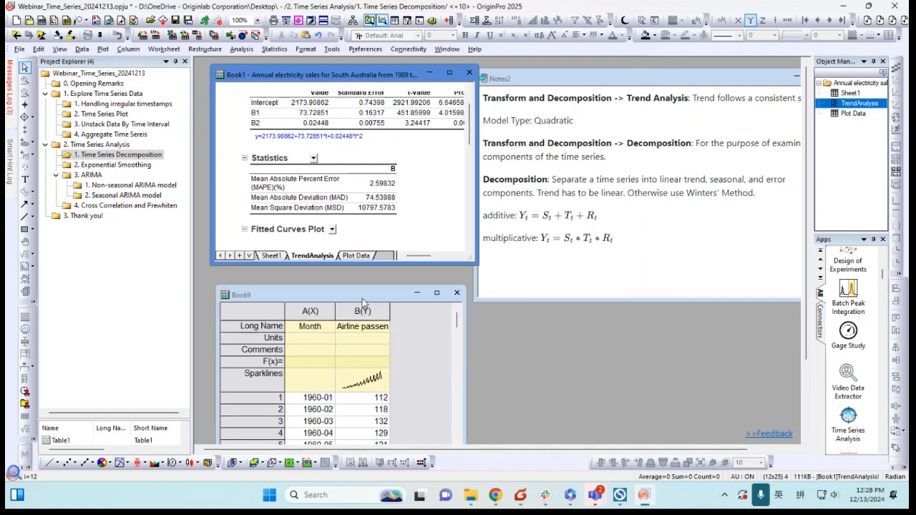
{"action": "left_click_drag", "start_coordinate": [363, 298], "coordinate": [350, 135]}
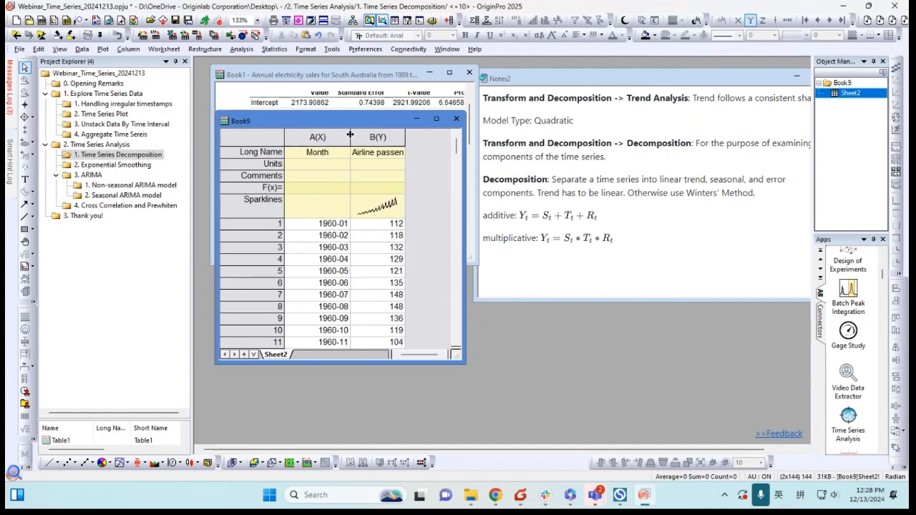
{"action": "double_click", "coordinate": [406, 137]}
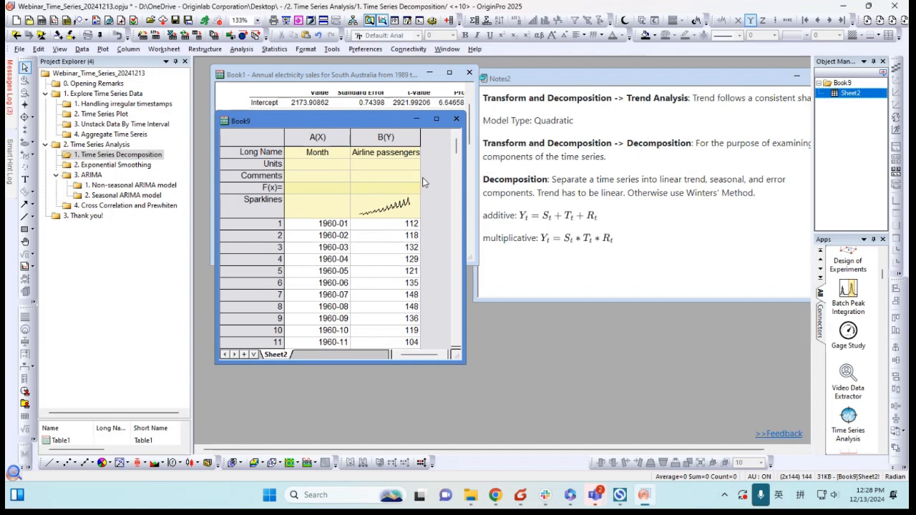
{"action": "left_click", "coordinate": [393, 138]}
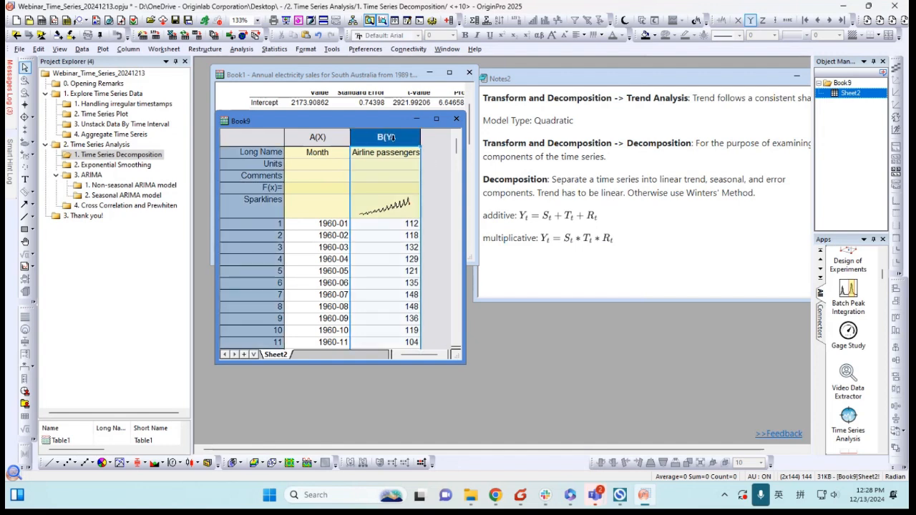
{"action": "left_click", "coordinate": [849, 427]}
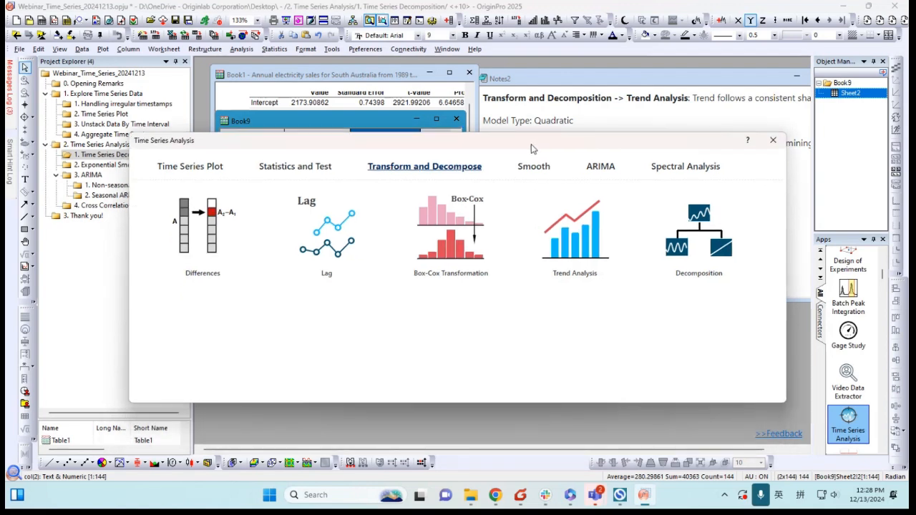
{"action": "left_click", "coordinate": [702, 234]}
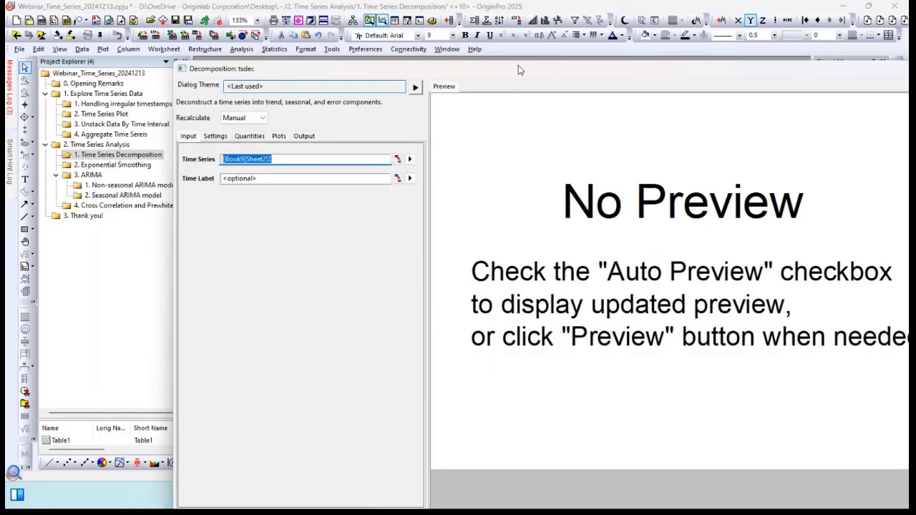
{"action": "left_click_drag", "start_coordinate": [518, 66], "coordinate": [479, 56]}
{"action": "left_click_drag", "start_coordinate": [136, 52], "coordinate": [308, 217]}
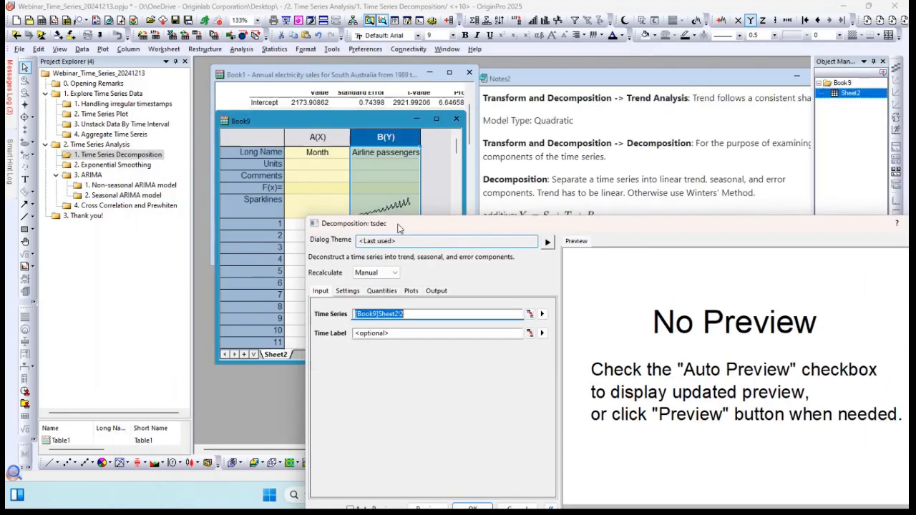
{"action": "left_click_drag", "start_coordinate": [398, 228], "coordinate": [216, 52]}
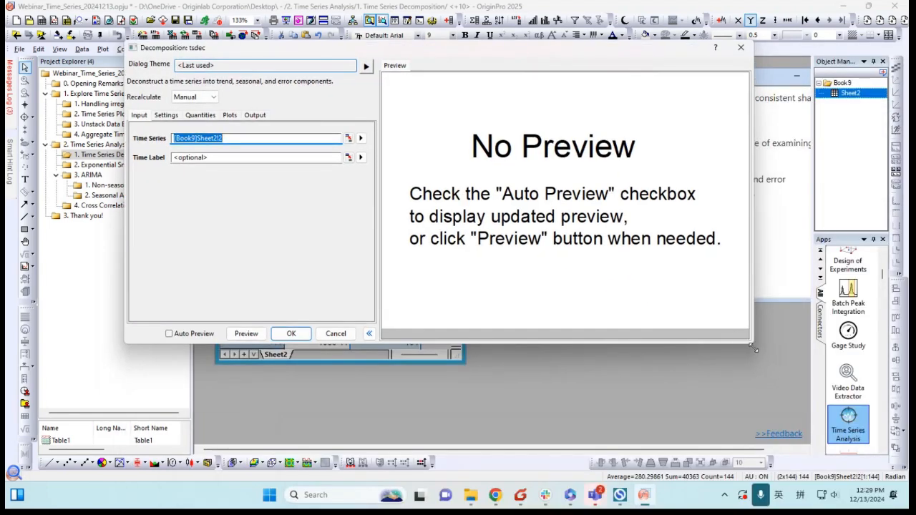
{"action": "left_click_drag", "start_coordinate": [751, 346], "coordinate": [851, 426]}
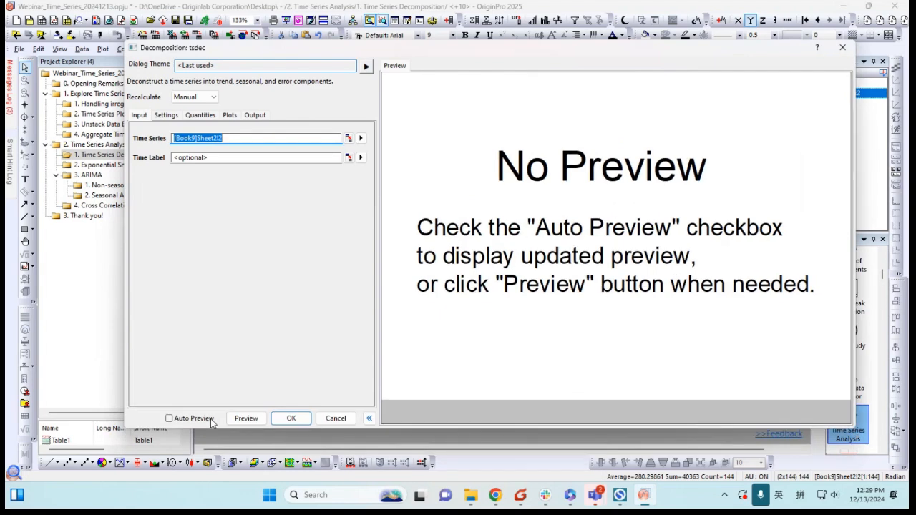
{"action": "left_click", "coordinate": [169, 418]}
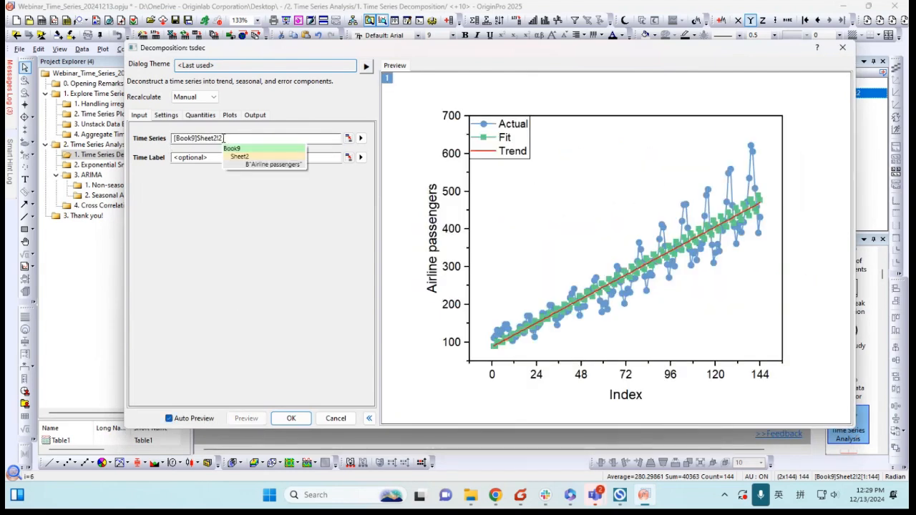
{"action": "left_click", "coordinate": [360, 158]}
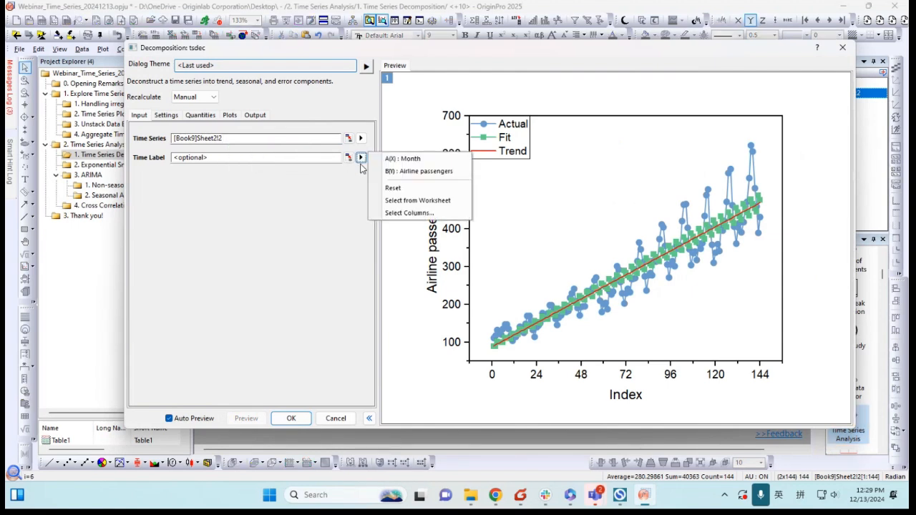
{"action": "left_click", "coordinate": [394, 159]}
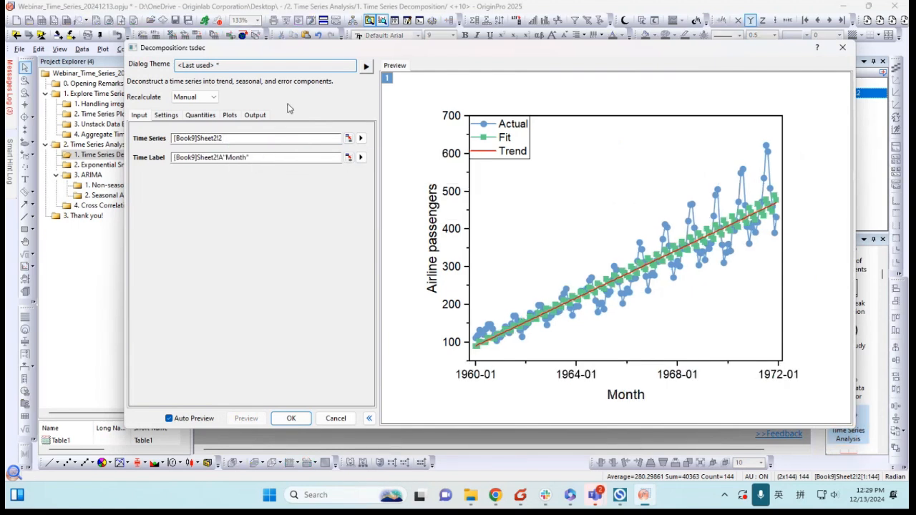
{"action": "left_click", "coordinate": [171, 119]}
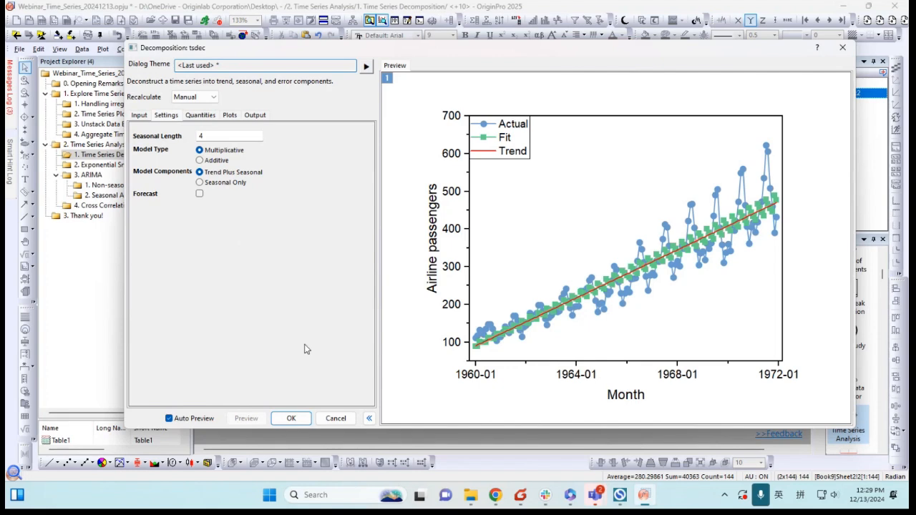
{"action": "left_click", "coordinate": [336, 420]}
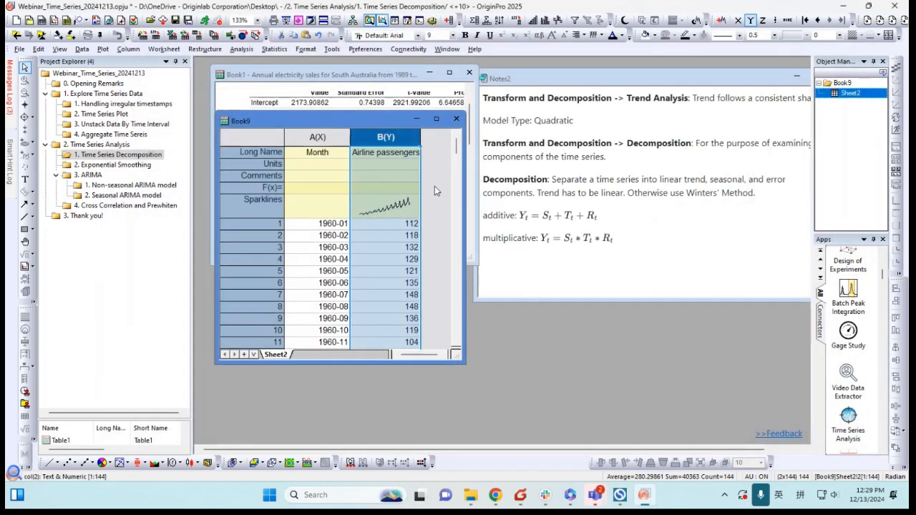
- Clear the column selection in Book9 and enlarge its window to show more monthly rows
{"action": "left_click", "coordinate": [434, 186]}
{"action": "mouse_move", "coordinate": [394, 203]}
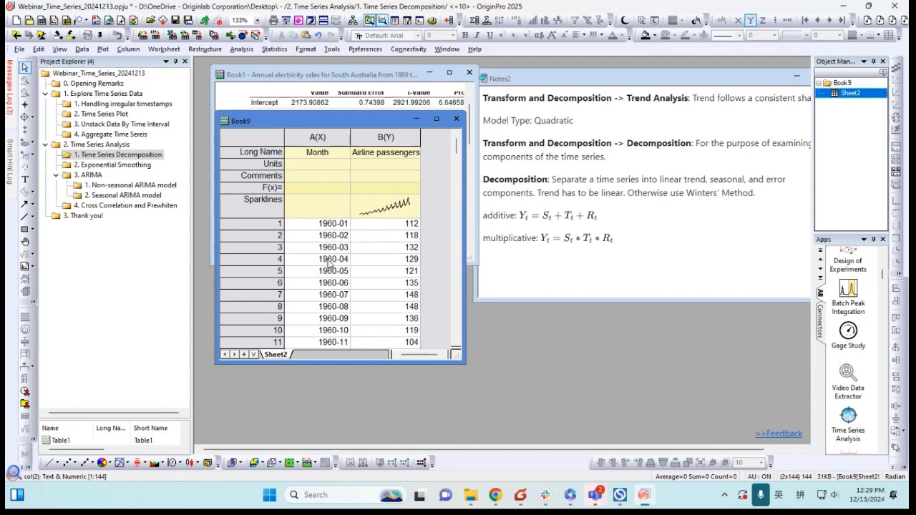
{"action": "scroll", "coordinate": [326, 243], "scroll_direction": "down", "scroll_amount": 1}
{"action": "scroll", "coordinate": [327, 240], "scroll_direction": "up", "scroll_amount": 1}
{"action": "left_click_drag", "start_coordinate": [456, 365], "coordinate": [487, 413]}
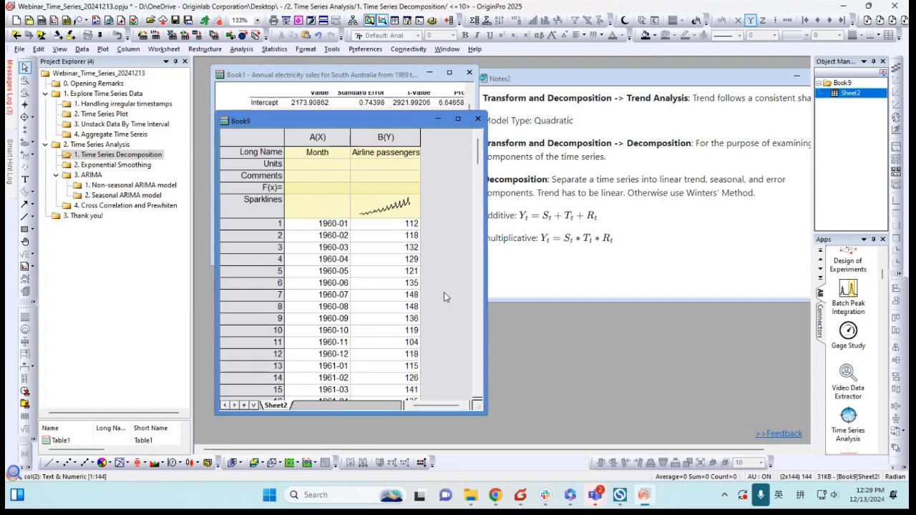
- Open the Airline passengers sparkline as a graph, check the row positions of successive seasonal peaks, and return to the worksheet
{"action": "left_click", "coordinate": [401, 209]}
{"action": "double_click", "coordinate": [401, 209]}
{"action": "left_click_drag", "start_coordinate": [429, 93], "coordinate": [427, 79]}
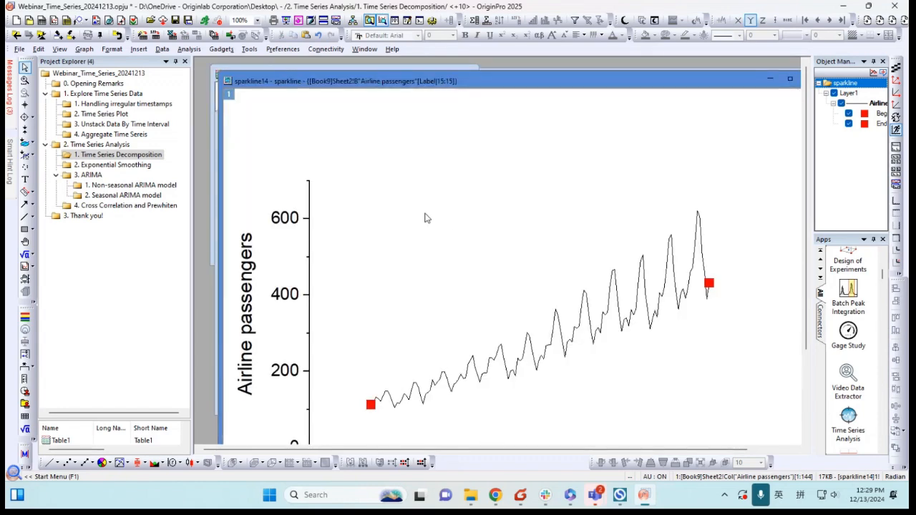
{"action": "left_click_drag", "start_coordinate": [223, 75], "coordinate": [285, 79]}
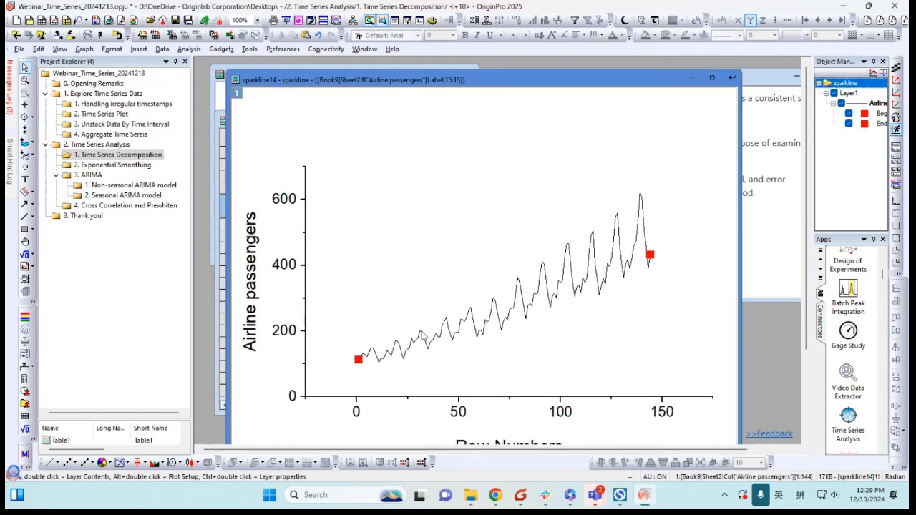
{"action": "mouse_move", "coordinate": [422, 335]}
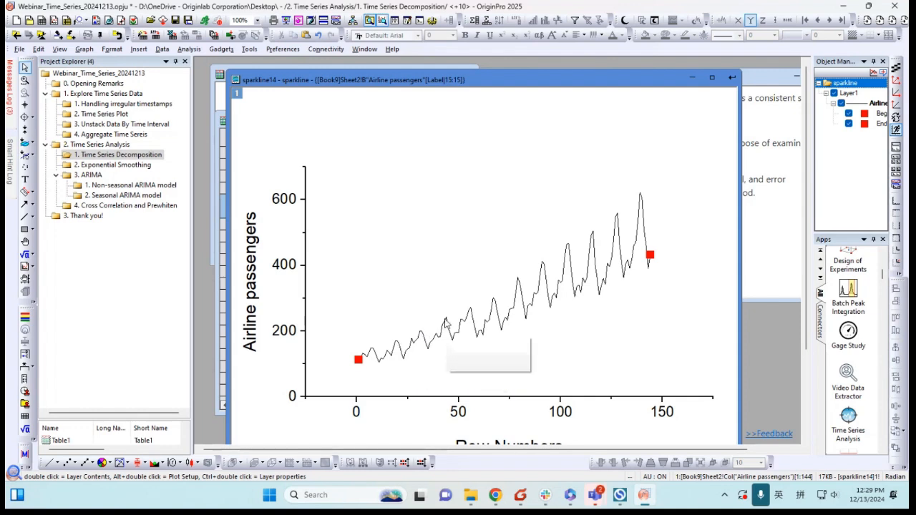
{"action": "mouse_move", "coordinate": [445, 321]}
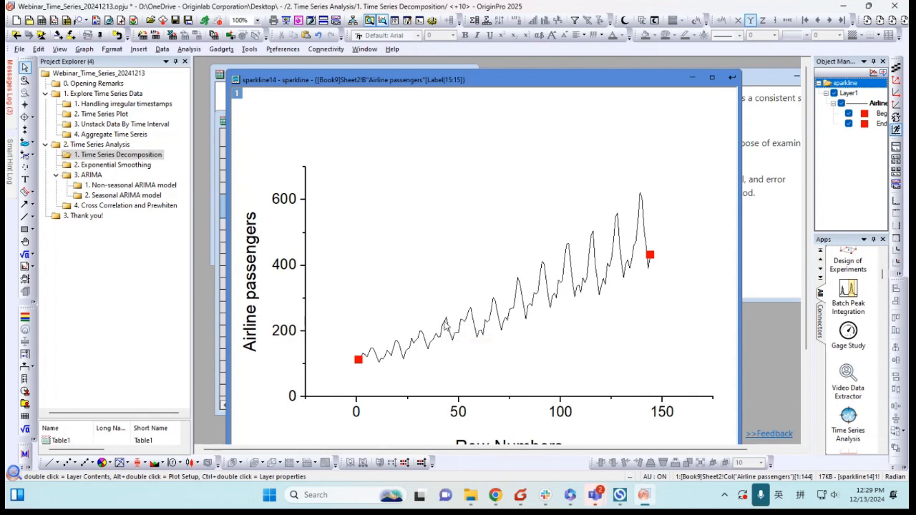
{"action": "mouse_move", "coordinate": [471, 313]}
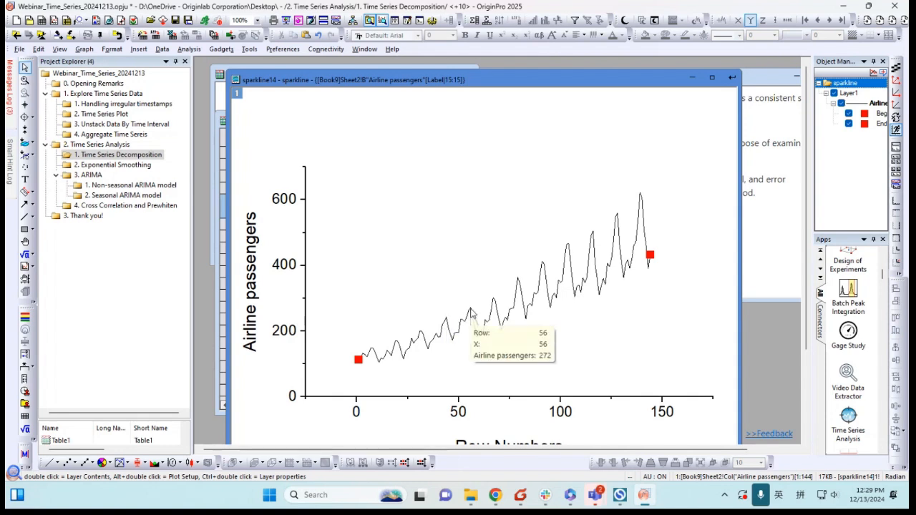
{"action": "left_click", "coordinate": [731, 78]}
- Start a time series Decomposition of the Airline passengers column in Book9 with the Month column as time label
{"action": "left_click", "coordinate": [419, 140]}
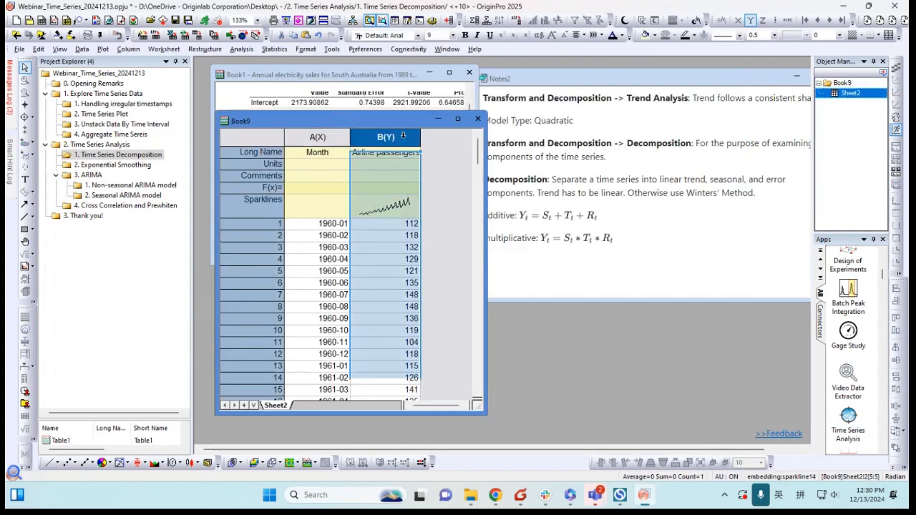
{"action": "left_click", "coordinate": [865, 438]}
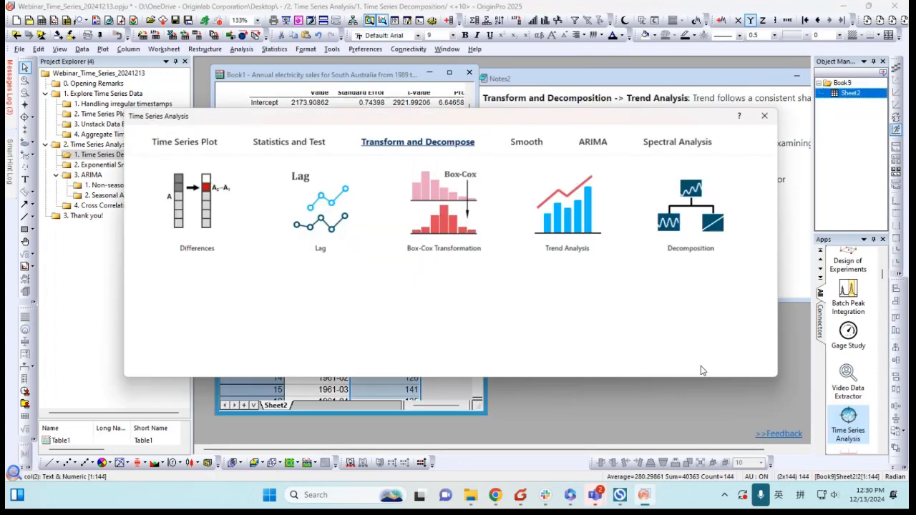
{"action": "left_click", "coordinate": [701, 225]}
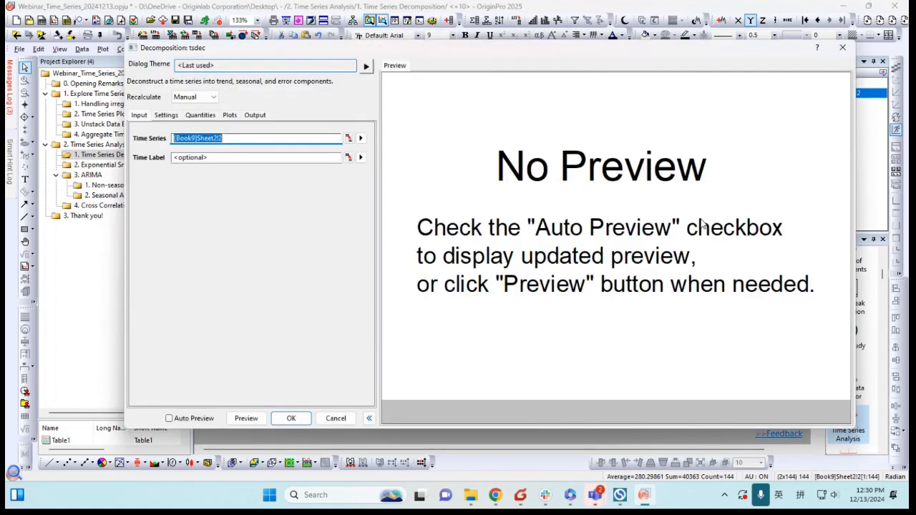
{"action": "left_click", "coordinate": [360, 156]}
{"action": "left_click", "coordinate": [390, 156]}
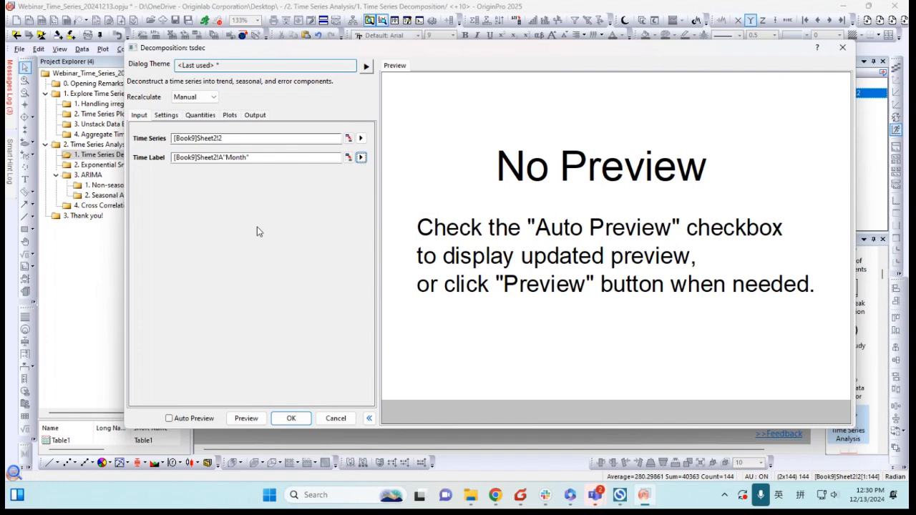
- Set the decomposition's seasonal length to 12 and turn on automatic preview
{"action": "left_click", "coordinate": [166, 115]}
{"action": "double_click", "coordinate": [205, 135]}
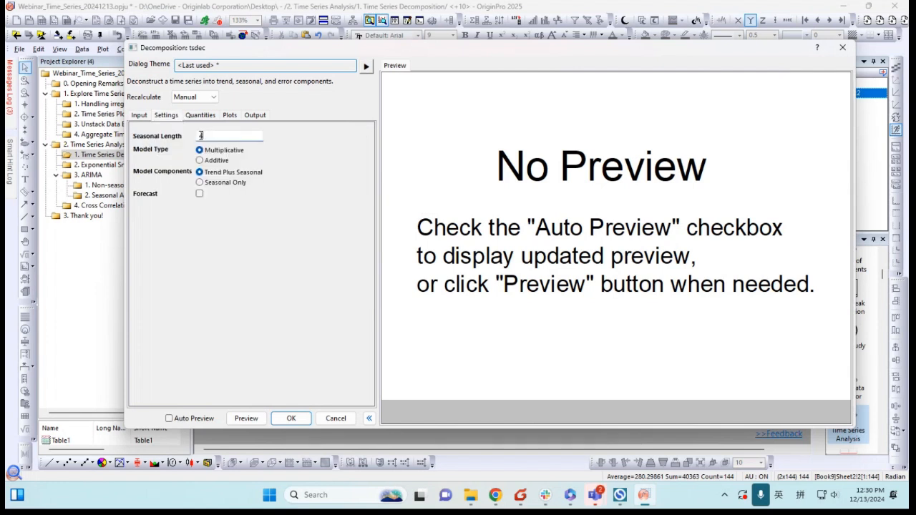
{"action": "type", "text": "12"}
{"action": "left_click", "coordinate": [182, 421]}
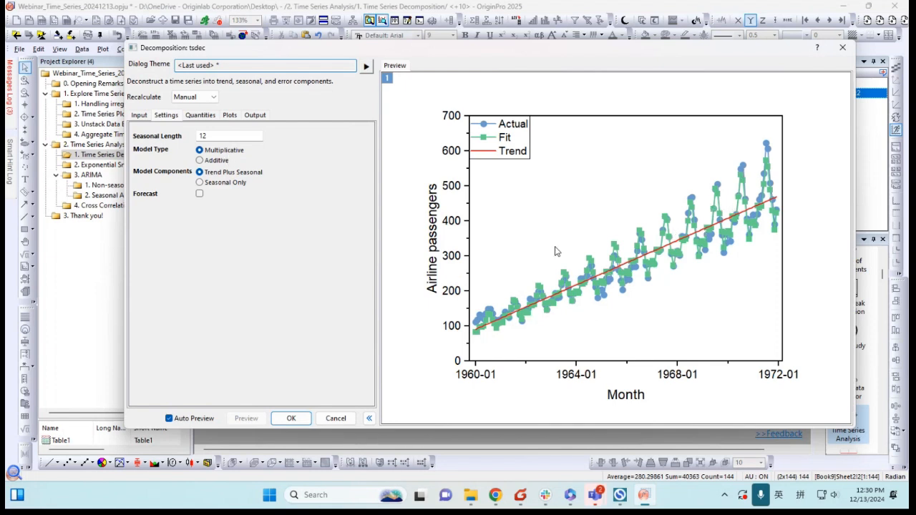
- Preview the Additive model type, return to Multiplicative, and enable forecasting with 24 forecasts
{"action": "left_click", "coordinate": [214, 162]}
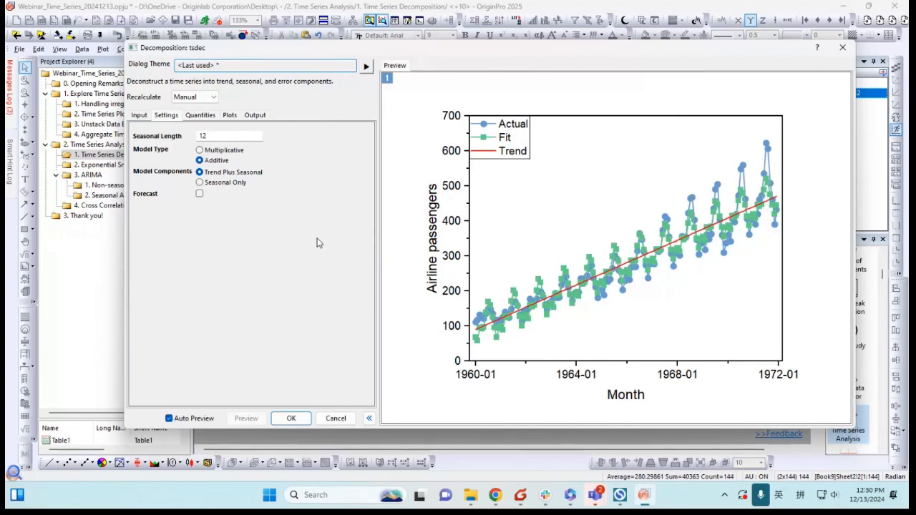
{"action": "left_click", "coordinate": [225, 151]}
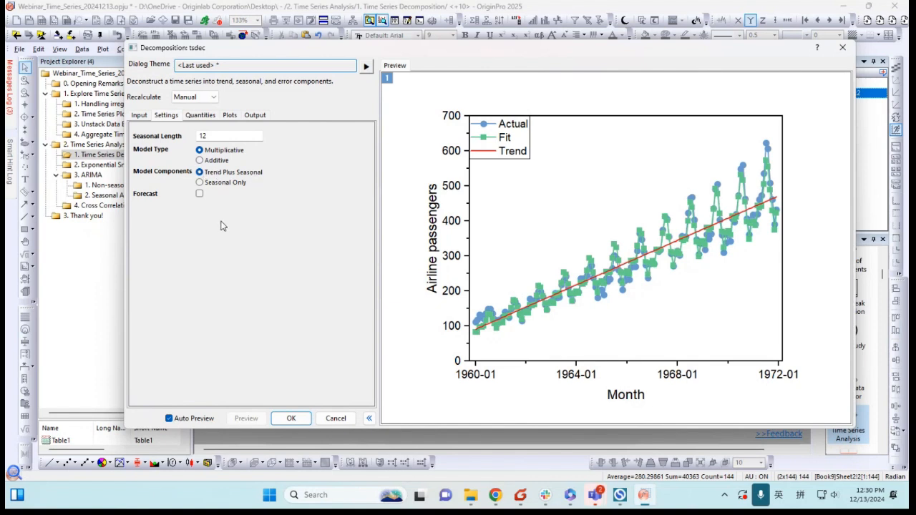
{"action": "left_click", "coordinate": [200, 194]}
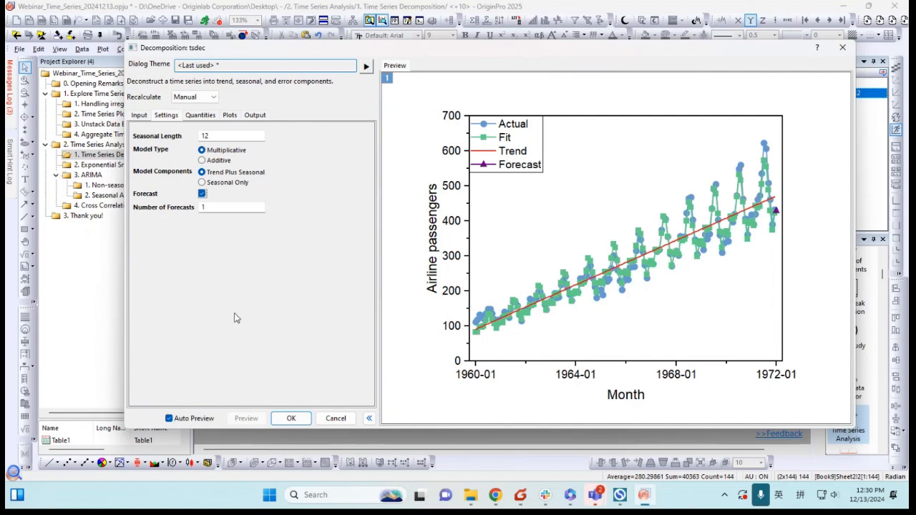
{"action": "left_click_drag", "start_coordinate": [207, 208], "coordinate": [194, 212]}
{"action": "left_click", "coordinate": [310, 252]}
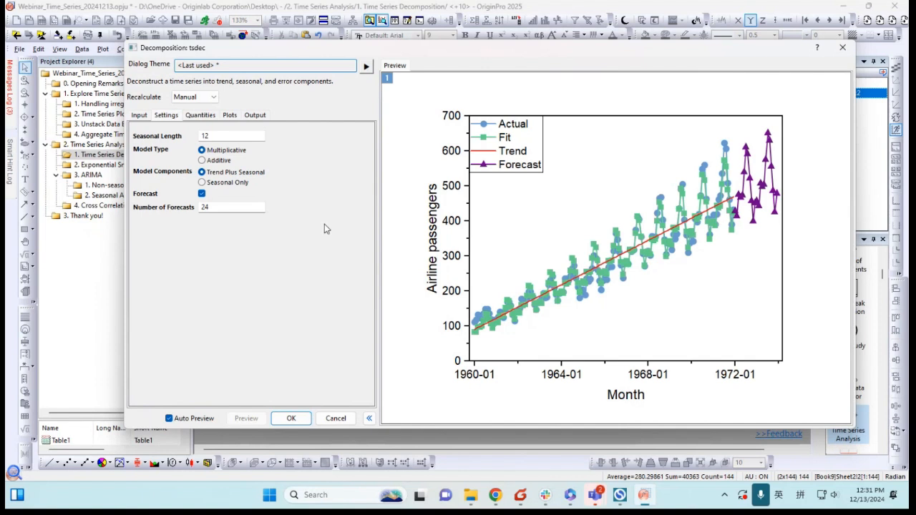
- Check the decomposition's quantities, plots and output settings, and run the analysis
{"action": "left_click", "coordinate": [198, 115]}
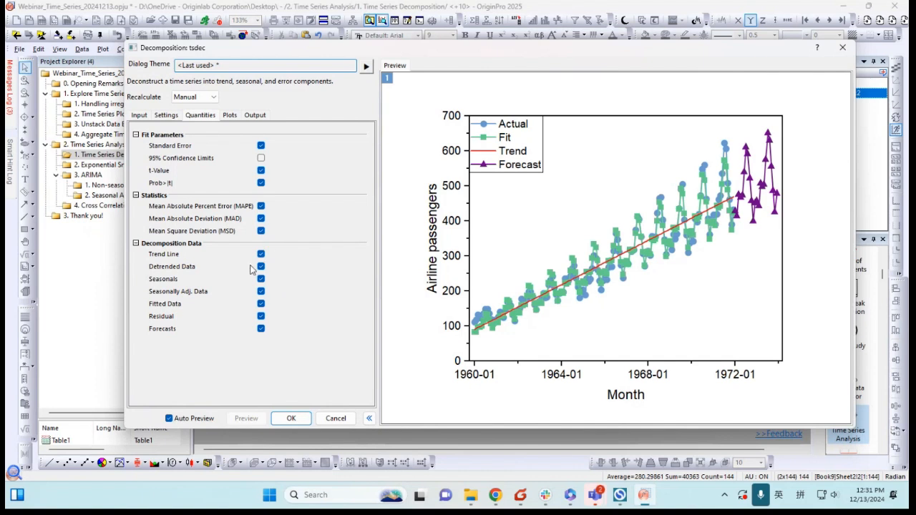
{"action": "left_click", "coordinate": [230, 116]}
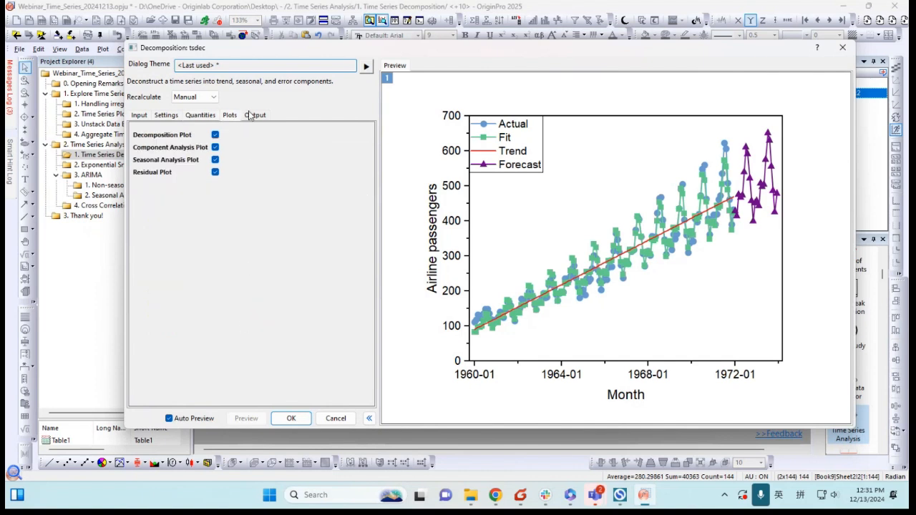
{"action": "left_click", "coordinate": [254, 116]}
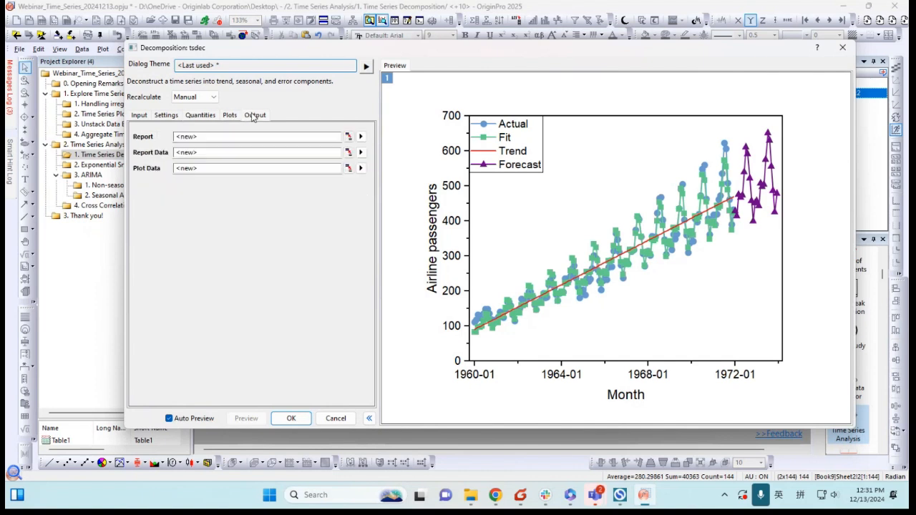
{"action": "left_click", "coordinate": [292, 418]}
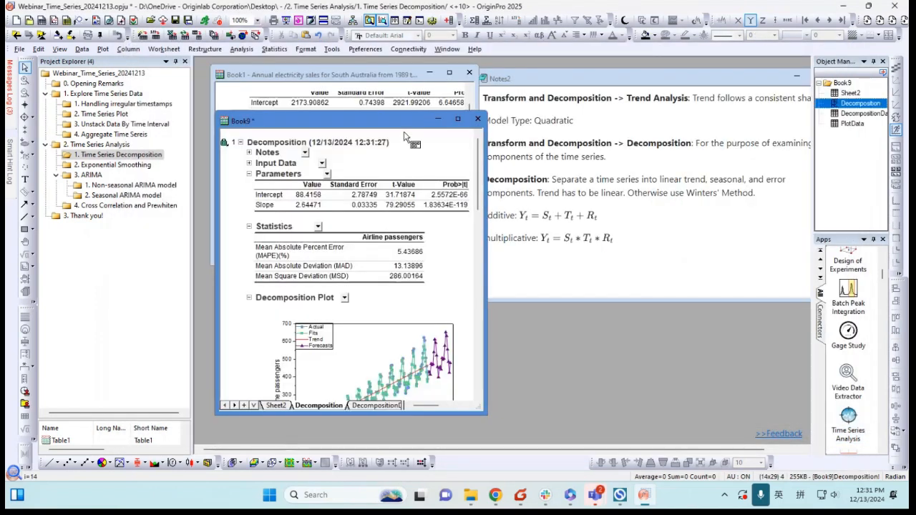
- Move and enlarge the Book9 window to review the decomposition report's parameters, error statistics and Decomposition Plot
{"action": "left_click_drag", "start_coordinate": [390, 126], "coordinate": [419, 77]}
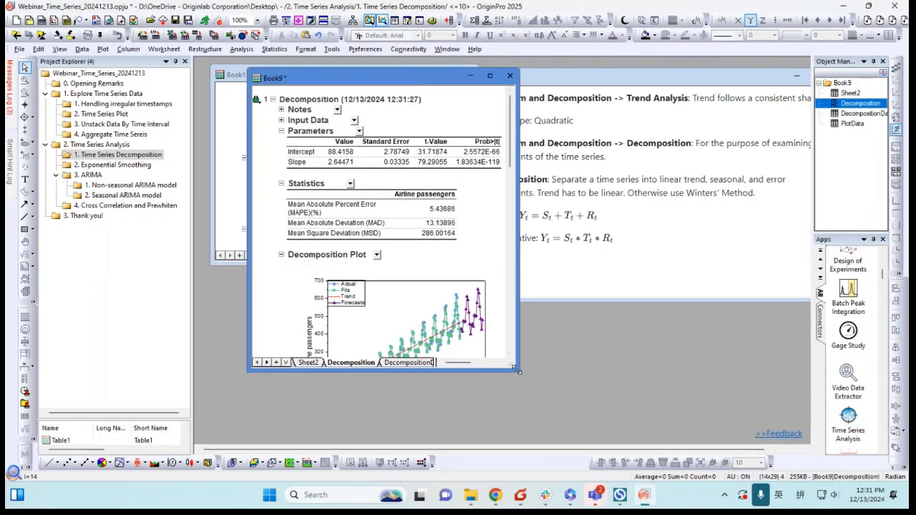
{"action": "left_click_drag", "start_coordinate": [518, 369], "coordinate": [685, 435]}
{"action": "scroll", "coordinate": [497, 244], "scroll_direction": "down", "scroll_amount": 1}
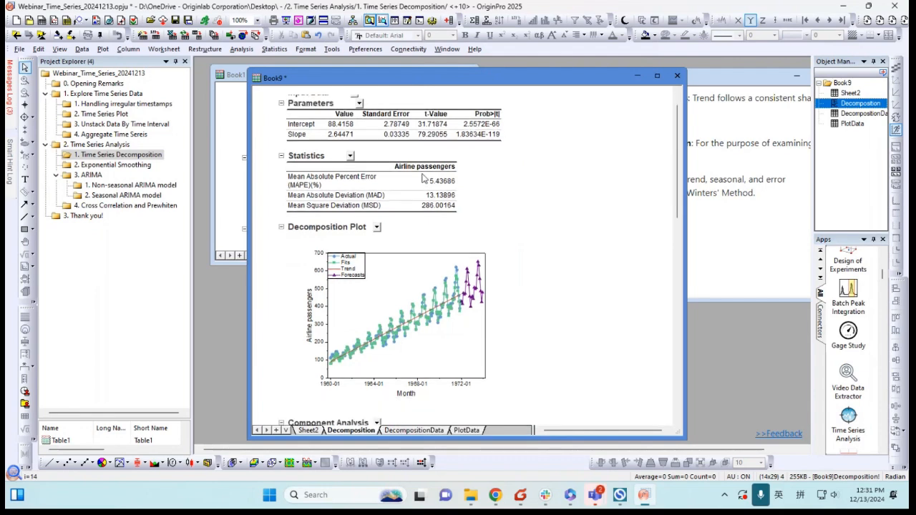
{"action": "scroll", "coordinate": [549, 232], "scroll_direction": "down", "scroll_amount": 2}
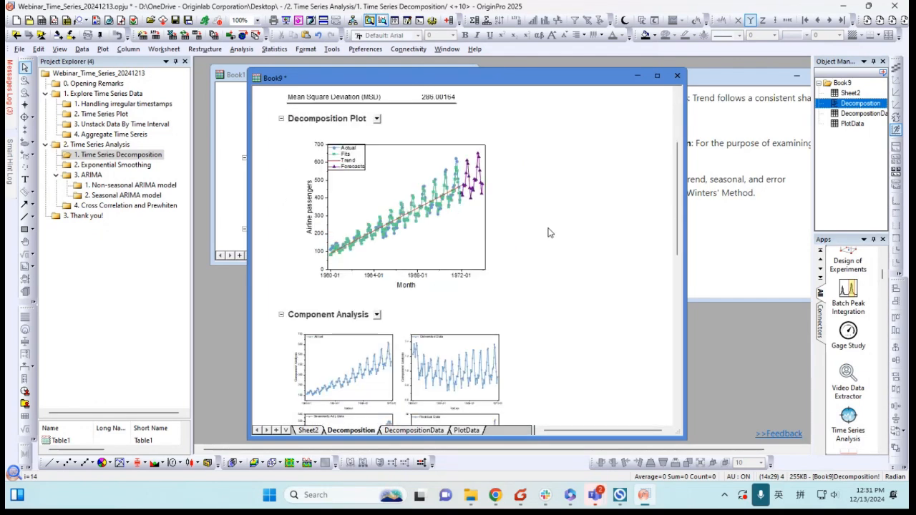
{"action": "scroll", "coordinate": [549, 232], "scroll_direction": "down", "scroll_amount": 9}
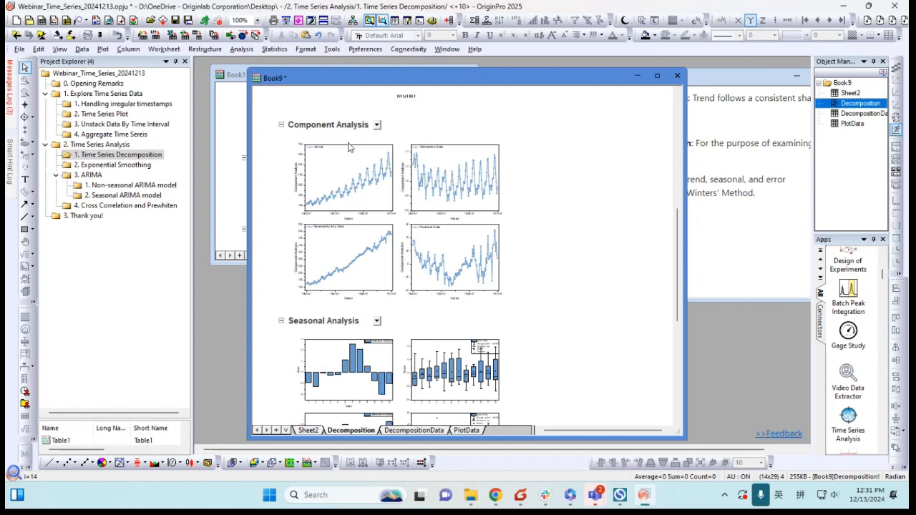
- Open the report's Component Analysis graph, examine the actual, detrended, seasonally adjusted and residual plots, and return to the report
{"action": "left_click", "coordinate": [408, 183]}
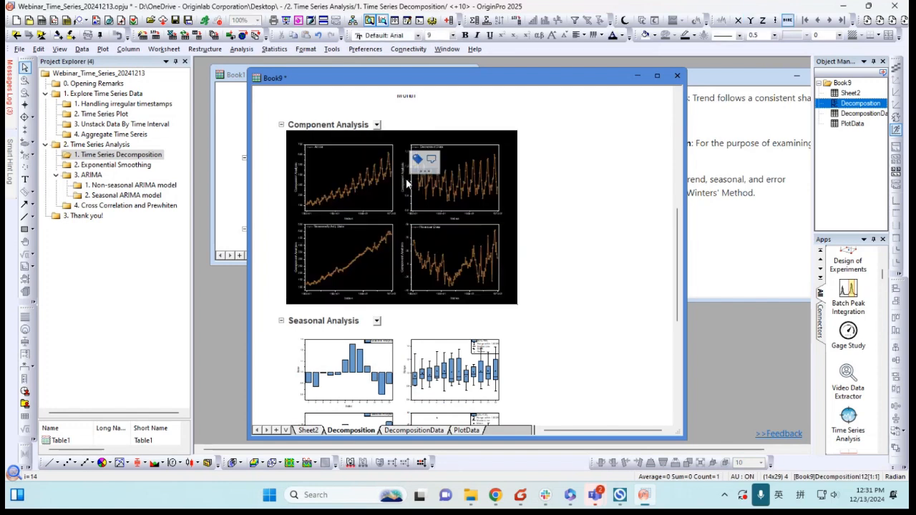
{"action": "double_click", "coordinate": [403, 188]}
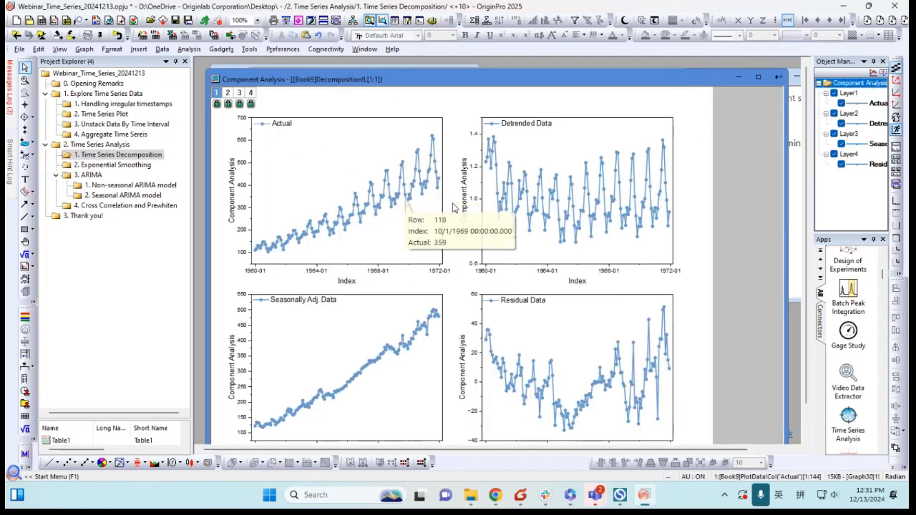
{"action": "mouse_move", "coordinate": [491, 146]}
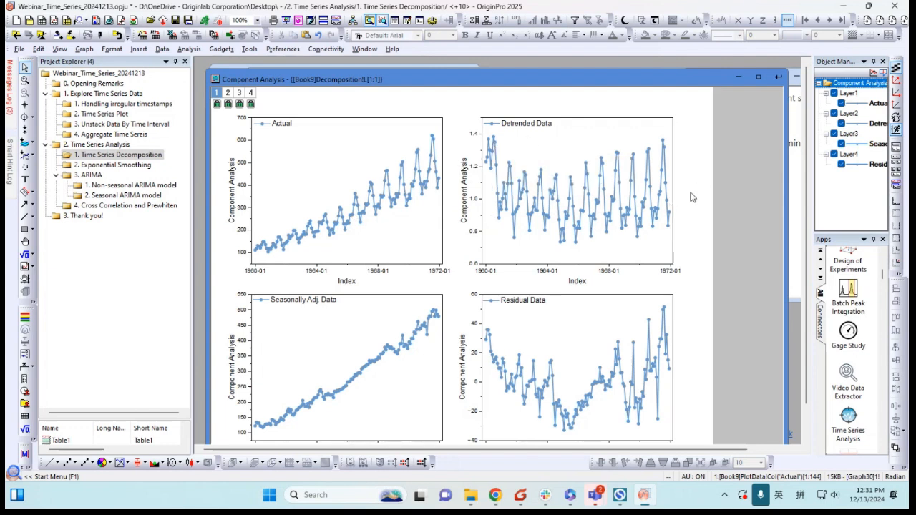
{"action": "mouse_move", "coordinate": [620, 211]}
{"action": "left_click_drag", "start_coordinate": [480, 86], "coordinate": [476, 78]}
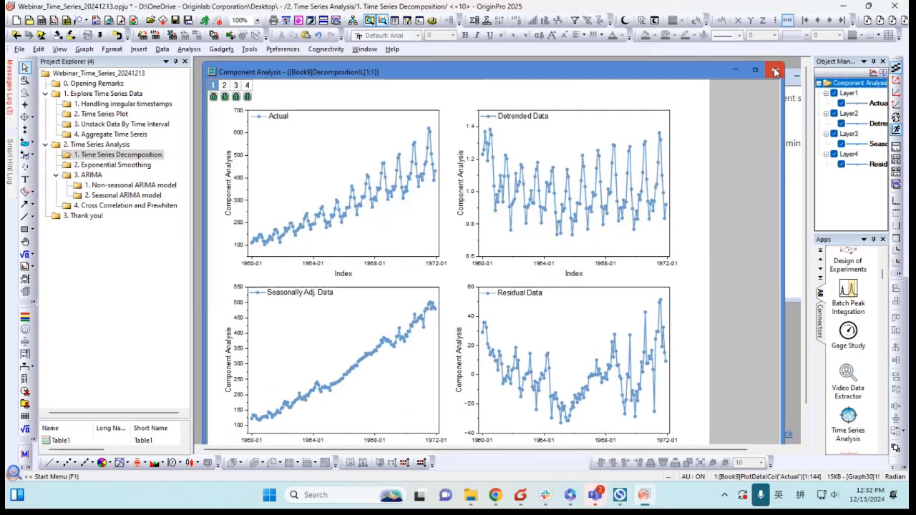
{"action": "left_click", "coordinate": [774, 69]}
- Open the report's Seasonal Analysis graph in an enlarged window, examine the seasonal bar and box plots, and return to the report
{"action": "scroll", "coordinate": [511, 245], "scroll_direction": "down", "scroll_amount": 3}
{"action": "scroll", "coordinate": [511, 245], "scroll_direction": "down", "scroll_amount": 1}
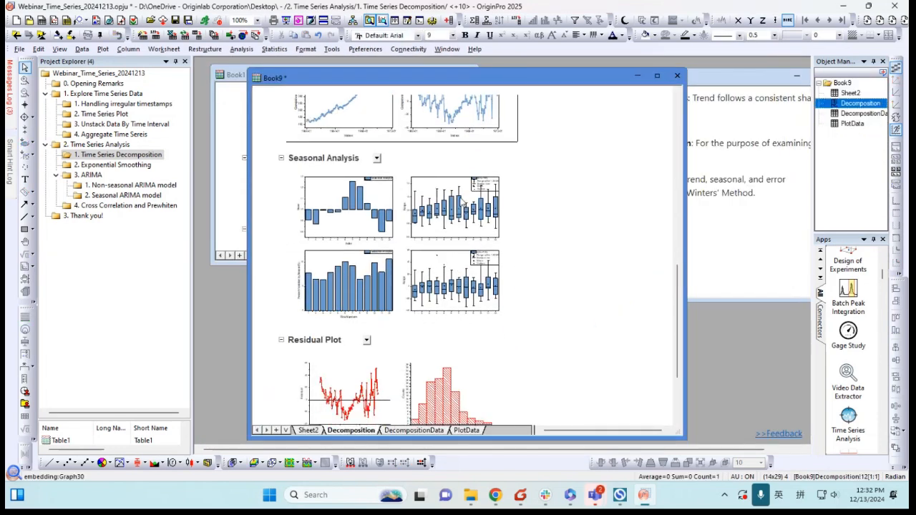
{"action": "left_click", "coordinate": [355, 219]}
{"action": "double_click", "coordinate": [355, 219]}
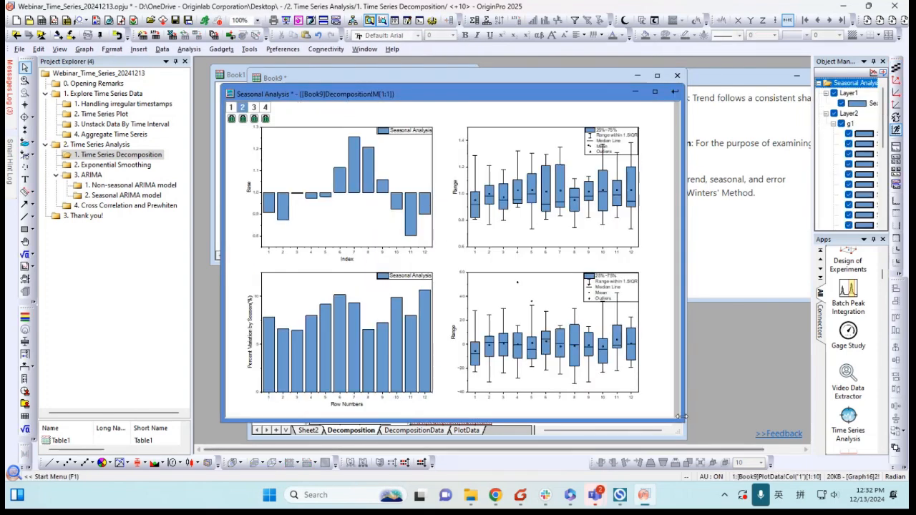
{"action": "left_click_drag", "start_coordinate": [683, 421], "coordinate": [726, 444]}
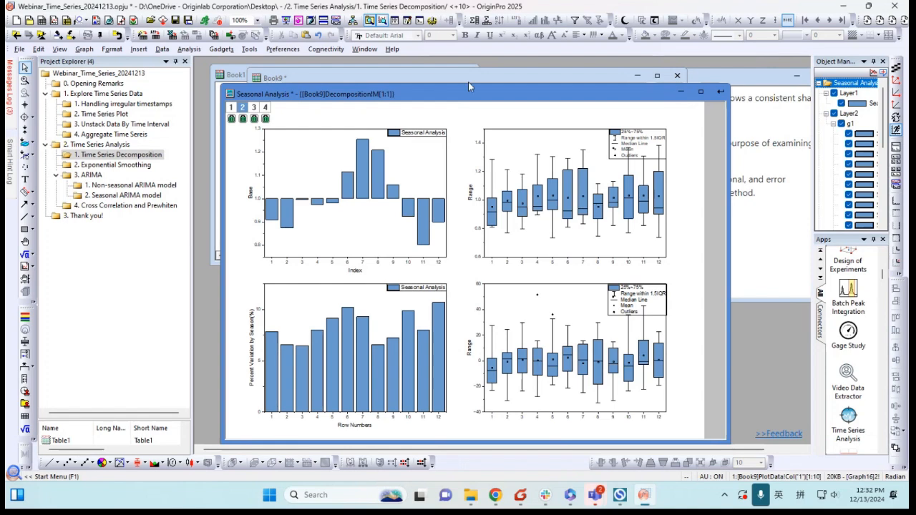
{"action": "left_click_drag", "start_coordinate": [475, 94], "coordinate": [485, 84]}
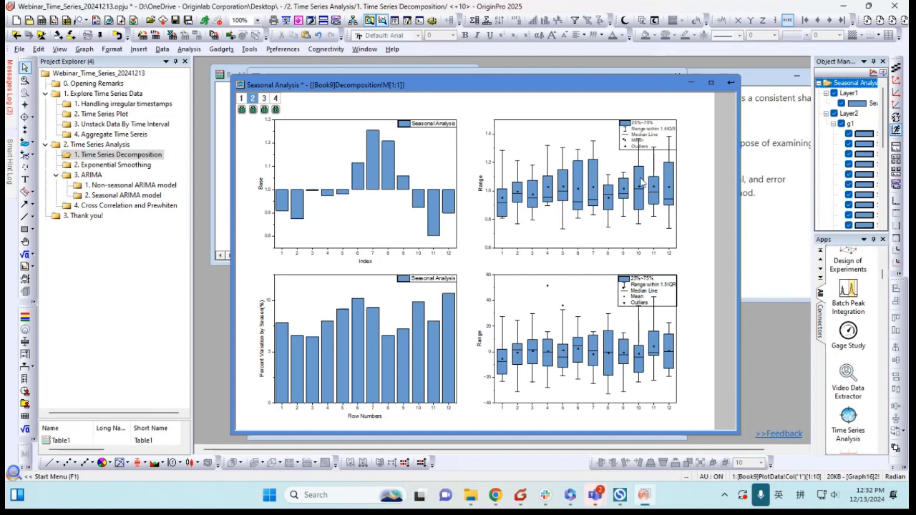
{"action": "left_click", "coordinate": [731, 84]}
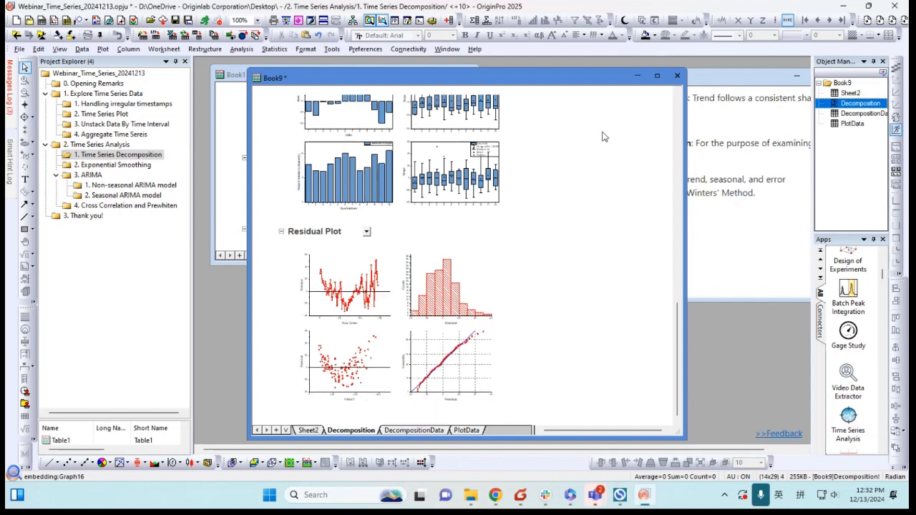
- Minimize Book9, open the 2. Exponential Smoothing project folder, and shift the Book13 window slightly
{"action": "left_click", "coordinate": [638, 76]}
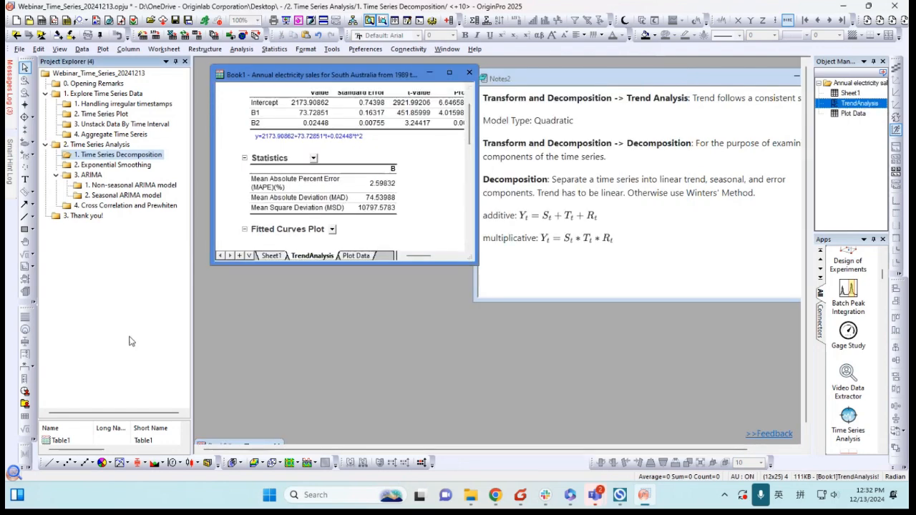
{"action": "left_click", "coordinate": [119, 166]}
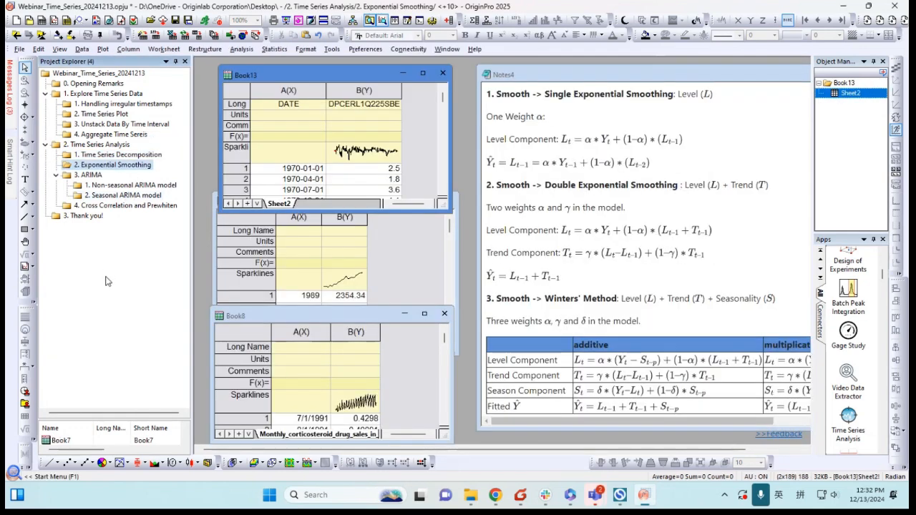
{"action": "left_click", "coordinate": [426, 168]}
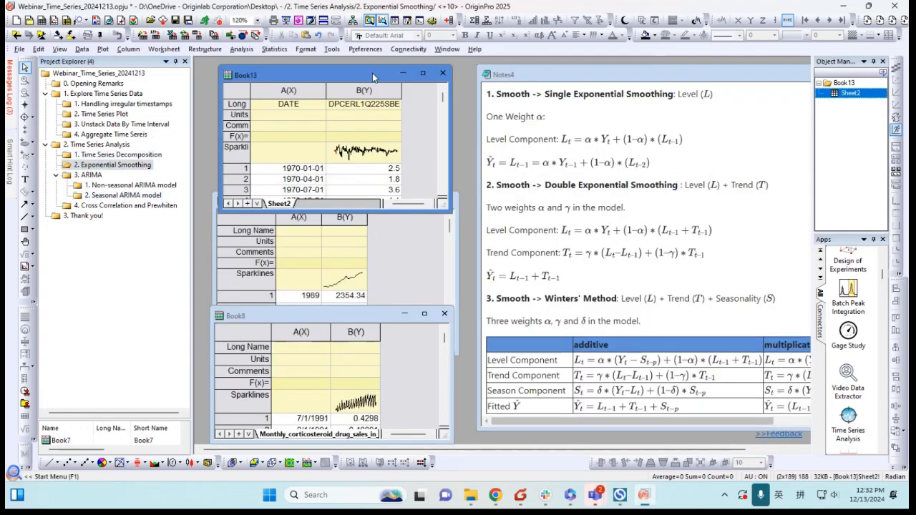
{"action": "left_click_drag", "start_coordinate": [372, 77], "coordinate": [365, 77]}
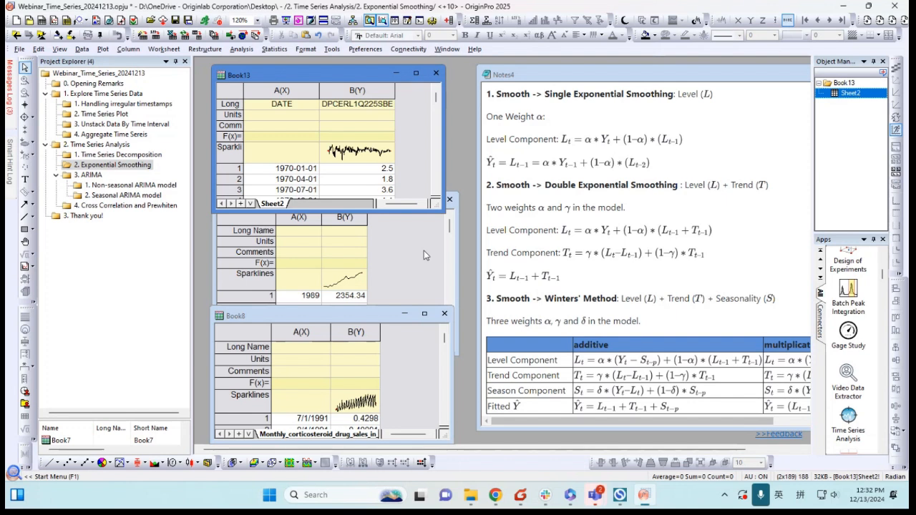
- Enlarge Book13 slightly and start a time series Moving Average on its DPCERL1Q225SBEA column
{"action": "left_click", "coordinate": [357, 91]}
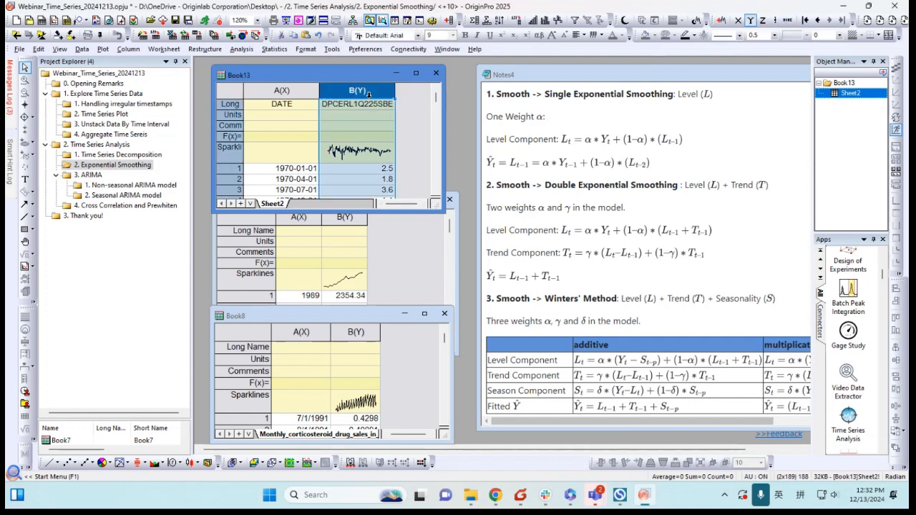
{"action": "left_click_drag", "start_coordinate": [444, 209], "coordinate": [455, 229]}
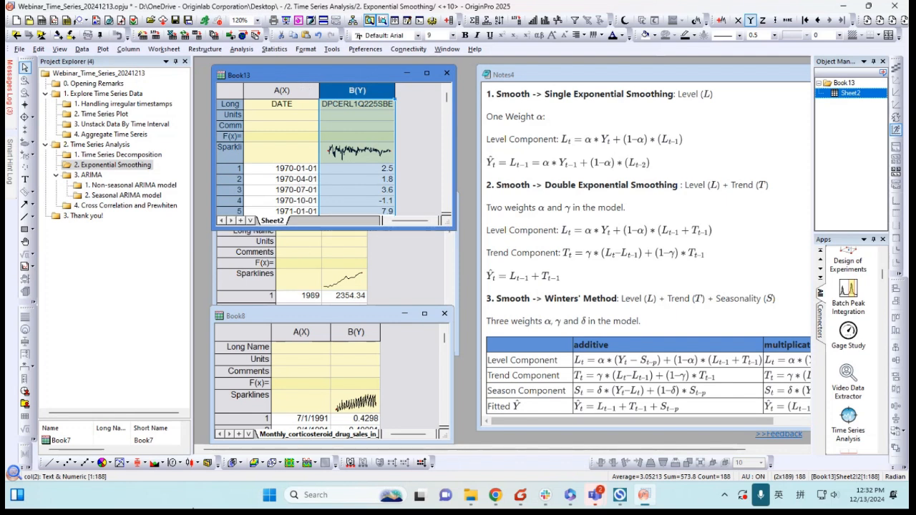
{"action": "left_click", "coordinate": [850, 433]}
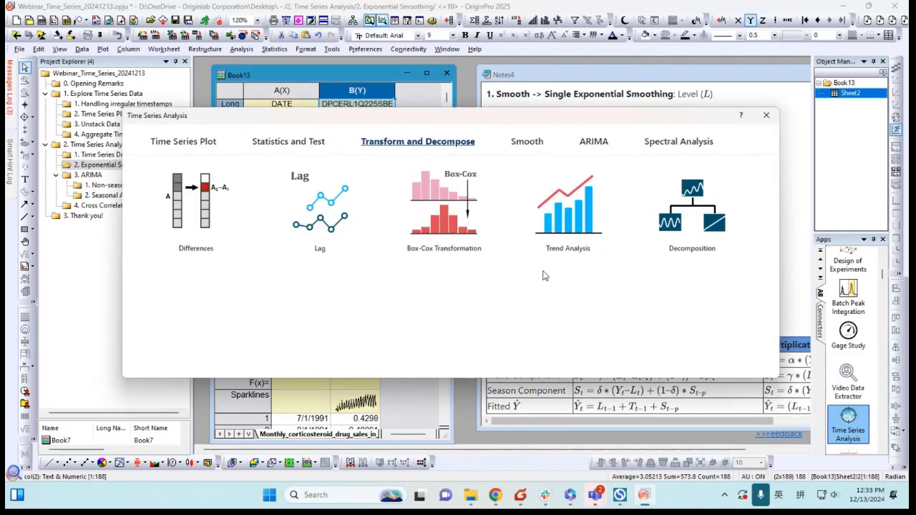
{"action": "left_click", "coordinate": [530, 143]}
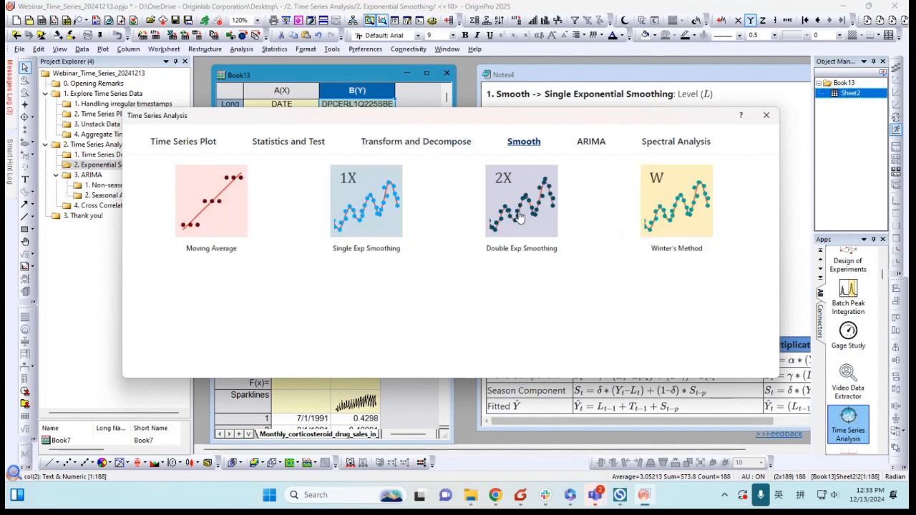
{"action": "left_click", "coordinate": [220, 226]}
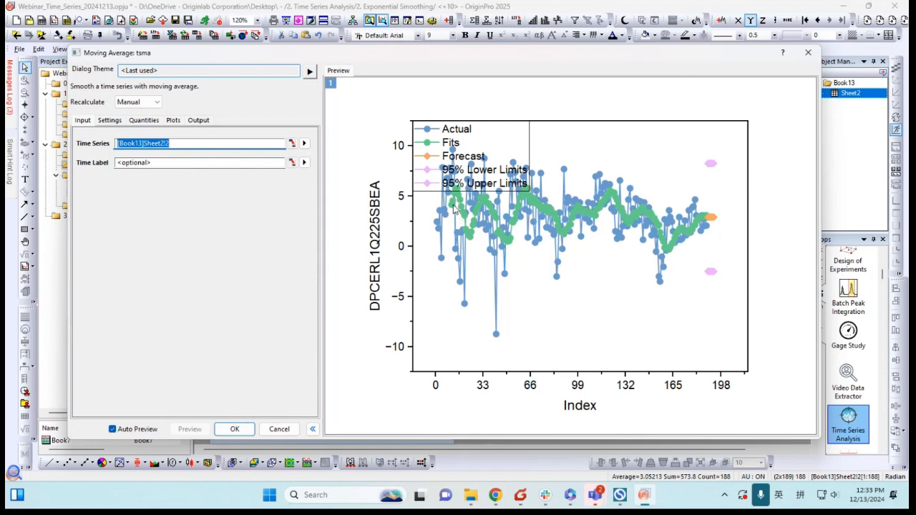
- Preview the moving average with a length of 20, look over its Quantities options, and cancel the analysis
{"action": "left_click", "coordinate": [195, 240]}
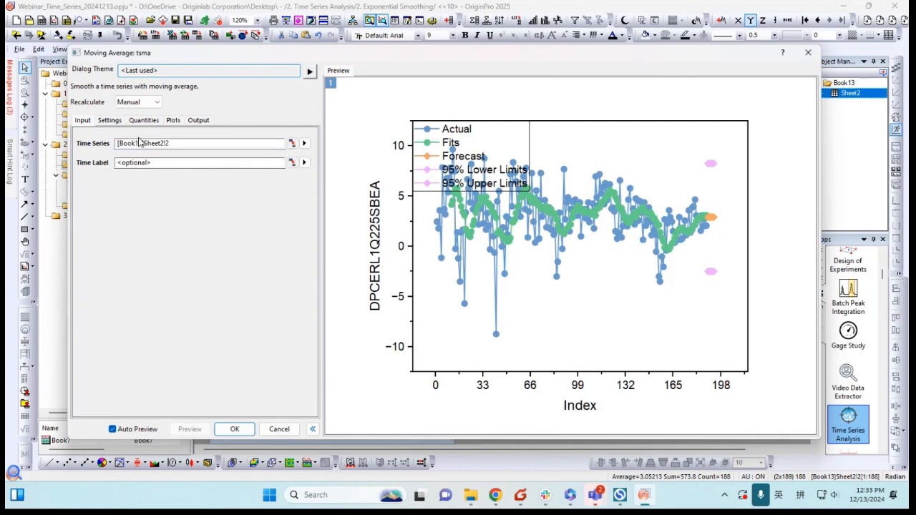
{"action": "left_click", "coordinate": [110, 121]}
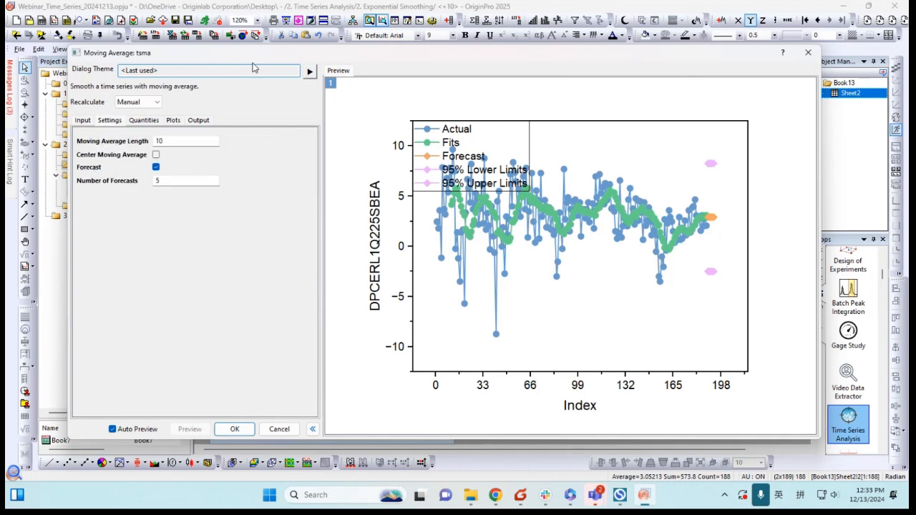
{"action": "left_click_drag", "start_coordinate": [254, 54], "coordinate": [280, 60]}
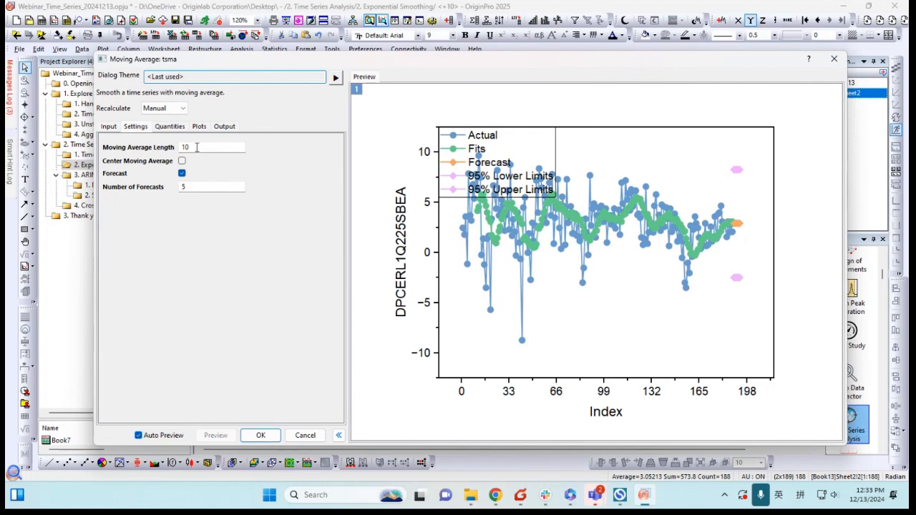
{"action": "left_click", "coordinate": [198, 147]}
{"action": "type", "text": "20"}
{"action": "left_click", "coordinate": [276, 172]}
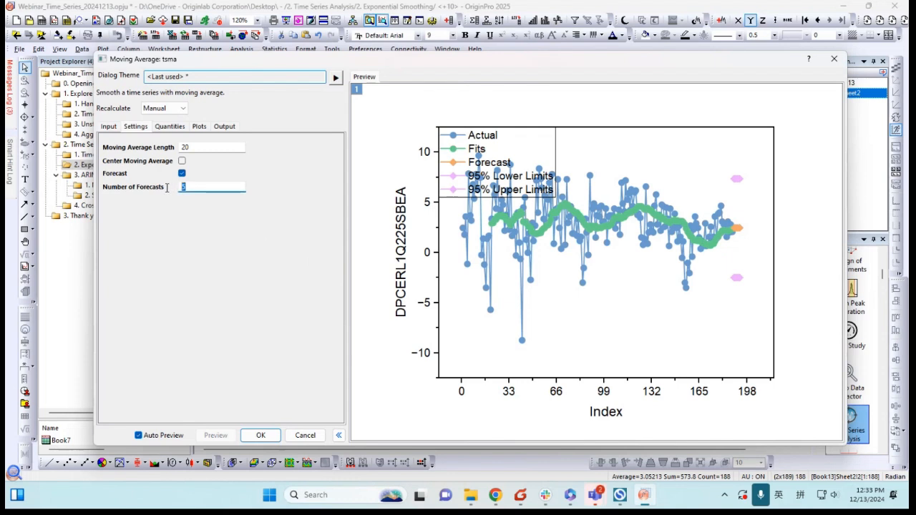
{"action": "left_click", "coordinate": [169, 126]}
{"action": "left_click", "coordinate": [140, 128]}
{"action": "left_click", "coordinate": [304, 435]}
{"action": "left_click", "coordinate": [412, 170]}
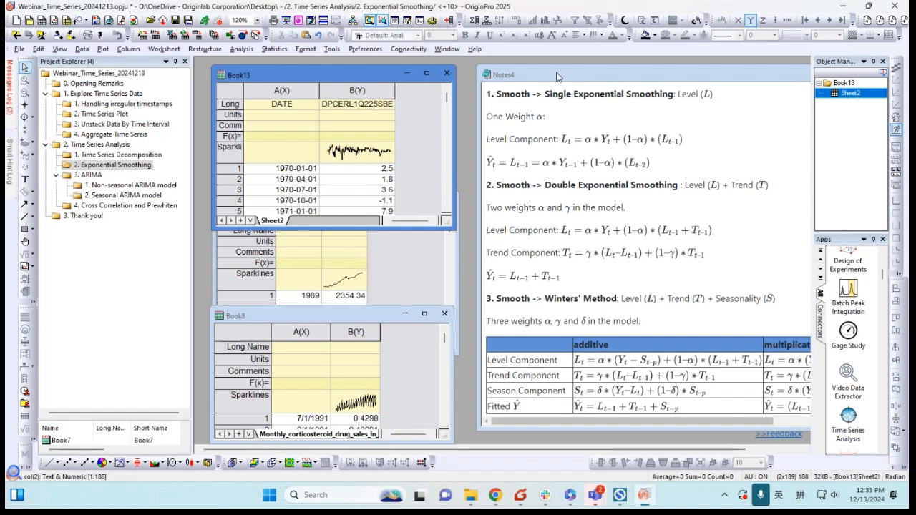
- Move the Notes4 window closer to the workbooks and compare the series in Book7, Book8 and Book13 with its smoothing models
{"action": "left_click_drag", "start_coordinate": [558, 74], "coordinate": [538, 76]}
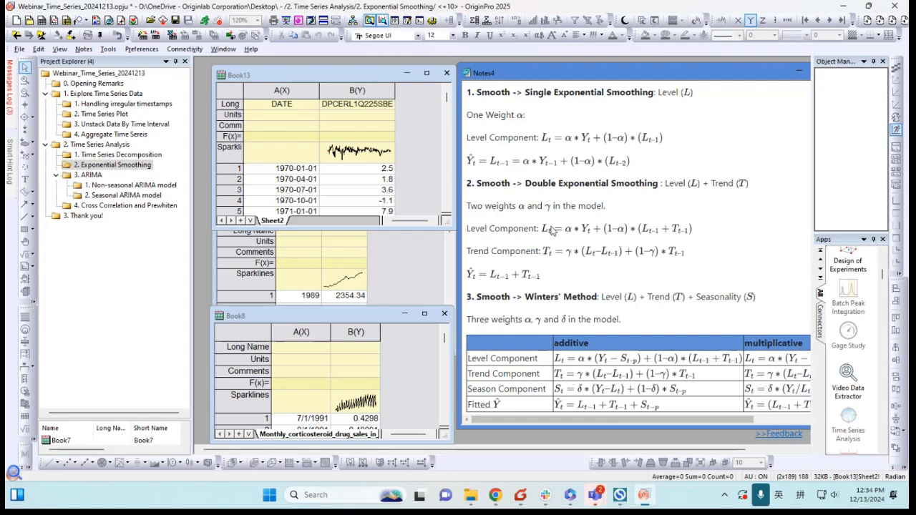
{"action": "left_click", "coordinate": [404, 257]}
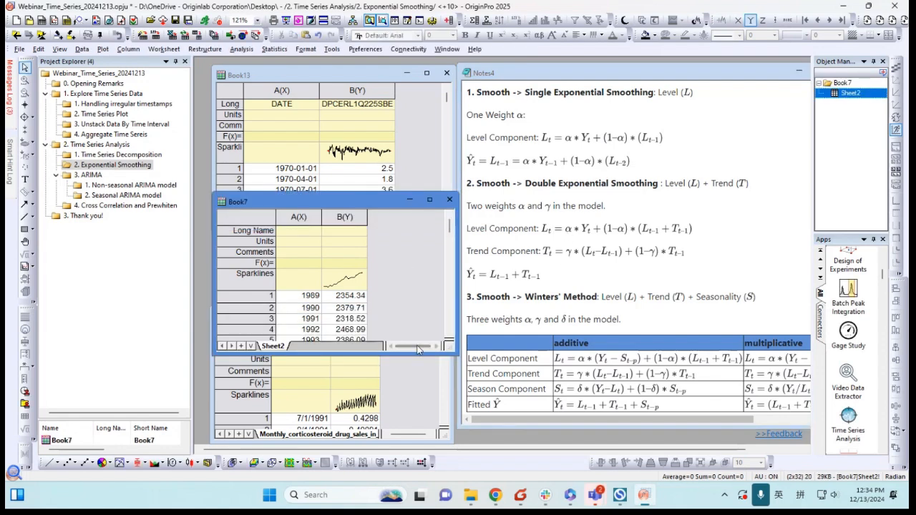
{"action": "left_click", "coordinate": [390, 355]}
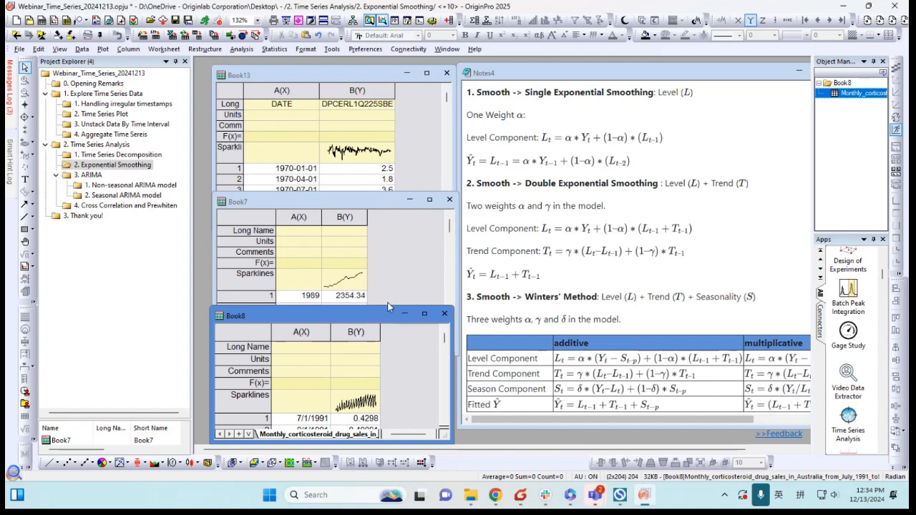
{"action": "left_click", "coordinate": [408, 160]}
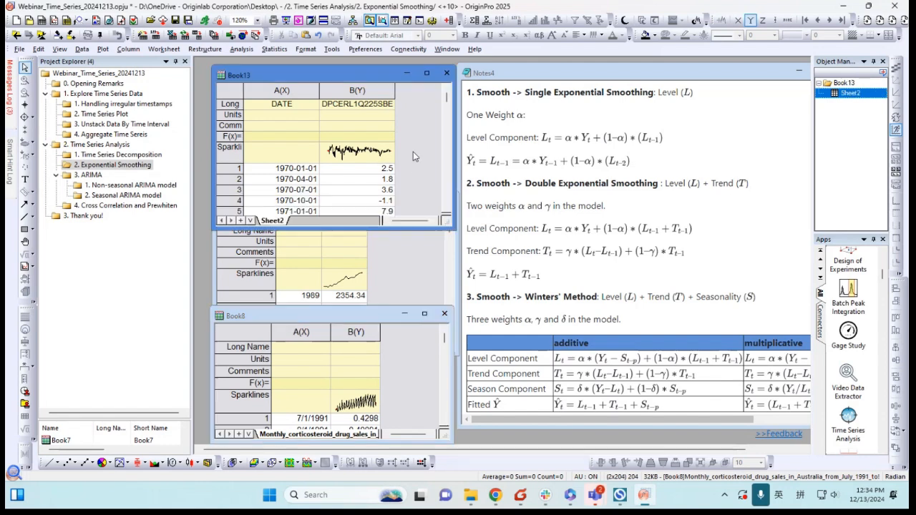
{"action": "left_click", "coordinate": [377, 99]}
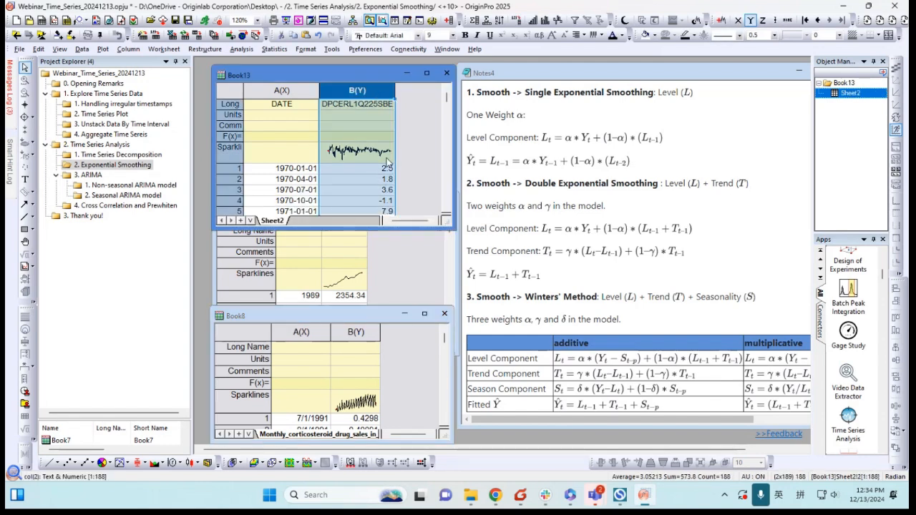
{"action": "left_click", "coordinate": [411, 168]}
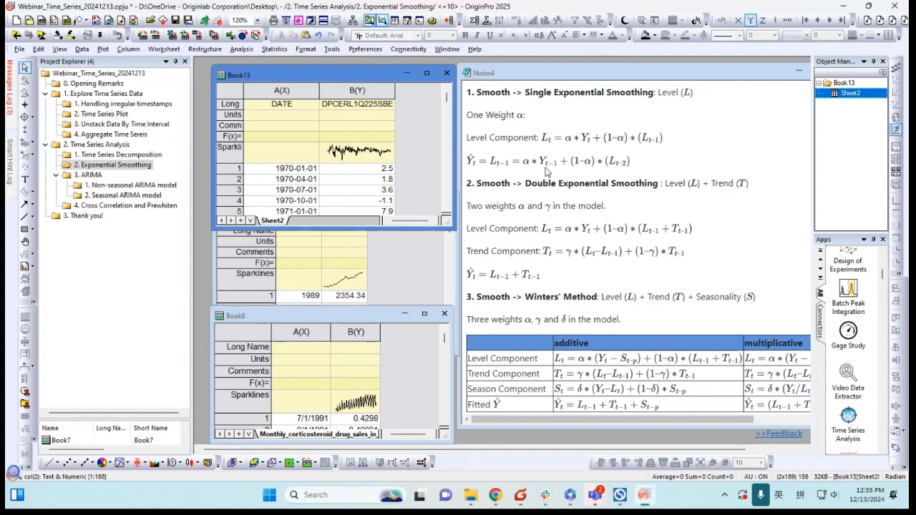
- Shift Book7 and Book8 upward, enlarge Book8 slightly, and bring the full Winters' Method table and its weights into view in Notes4
{"action": "left_click", "coordinate": [408, 238]}
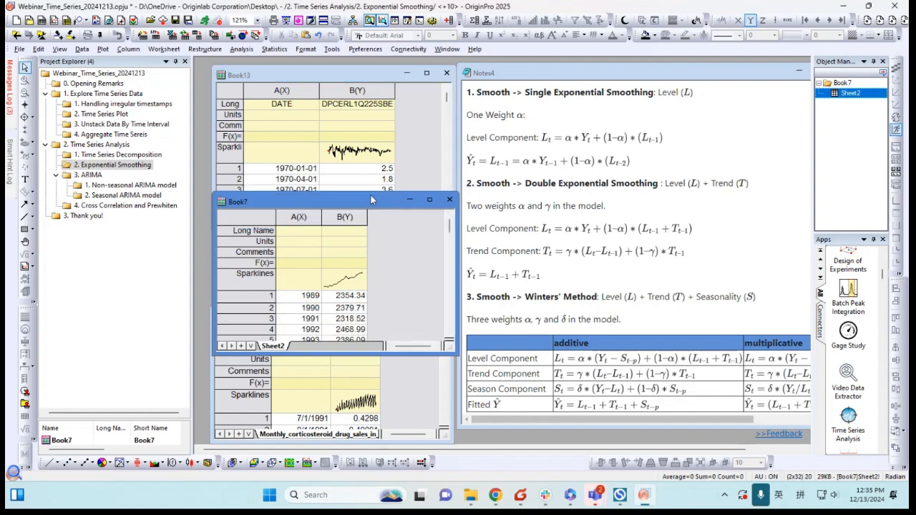
{"action": "left_click_drag", "start_coordinate": [371, 198], "coordinate": [374, 178]}
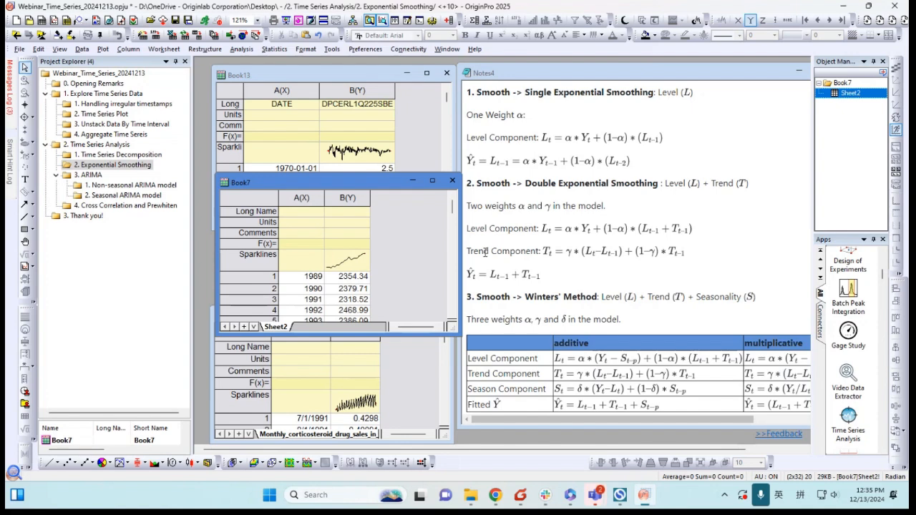
{"action": "scroll", "coordinate": [542, 255], "scroll_direction": "down", "scroll_amount": 1}
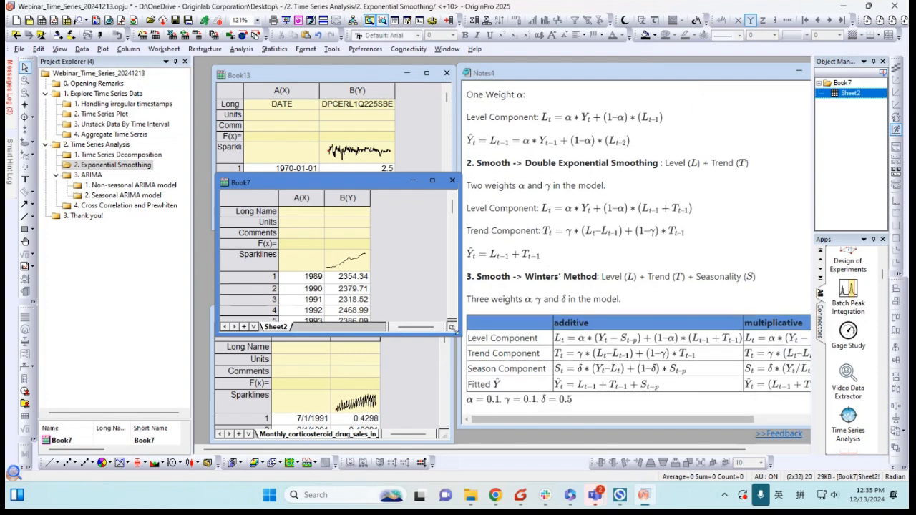
{"action": "left_click", "coordinate": [396, 351]}
{"action": "left_click_drag", "start_coordinate": [383, 320], "coordinate": [387, 274]}
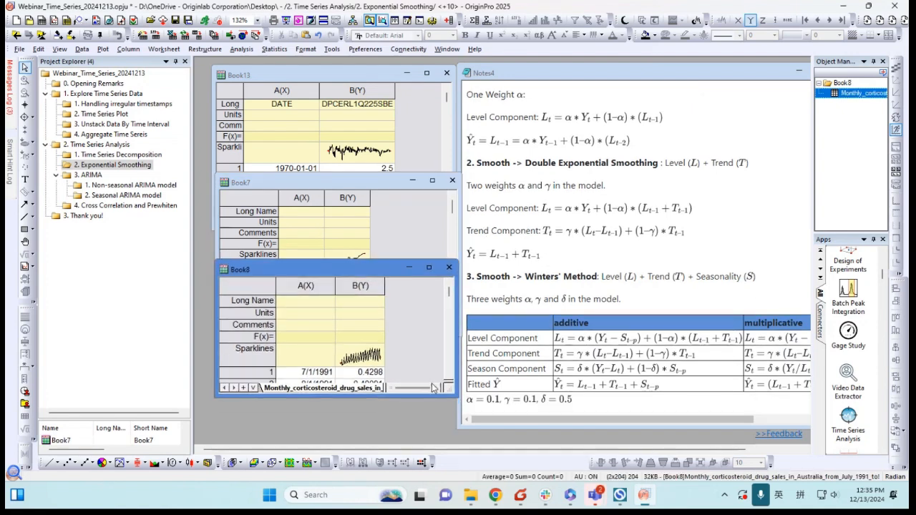
{"action": "left_click_drag", "start_coordinate": [451, 395], "coordinate": [466, 434]}
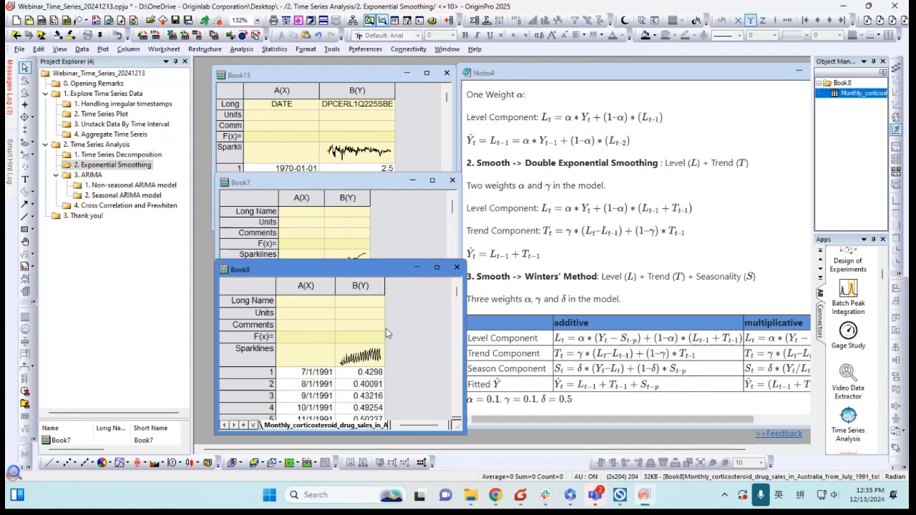
{"action": "left_click", "coordinate": [550, 294]}
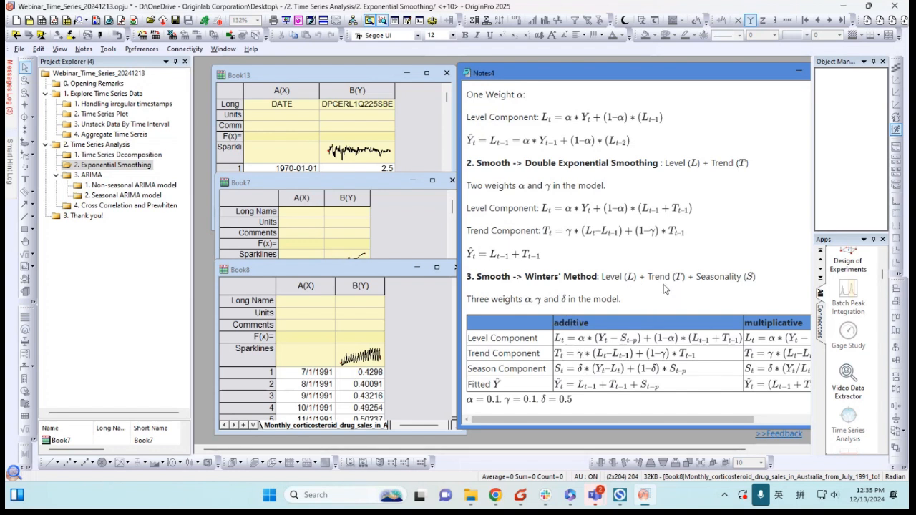
- Start Single Exp Smoothing on Book13's DPCERL1Q225SBEA column with Auto Preview turned on
{"action": "left_click", "coordinate": [370, 70]}
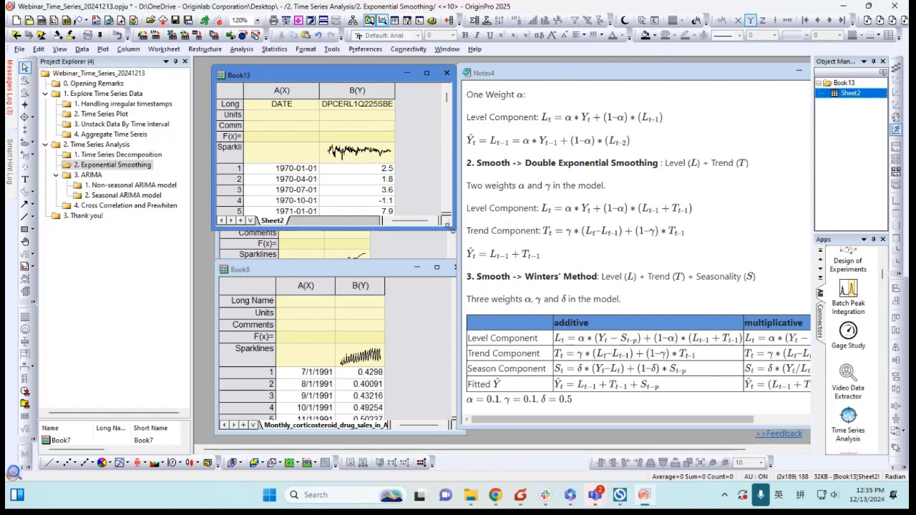
{"action": "left_click", "coordinate": [365, 91]}
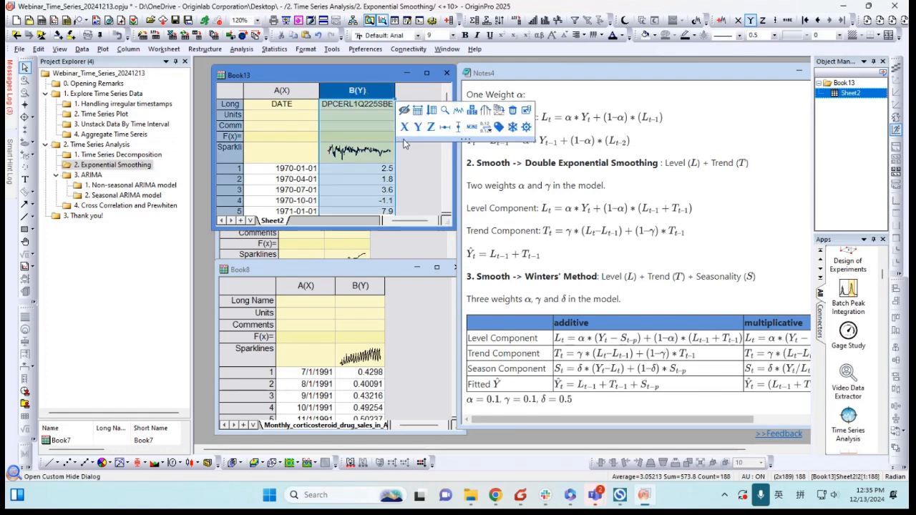
{"action": "mouse_move", "coordinate": [360, 153]}
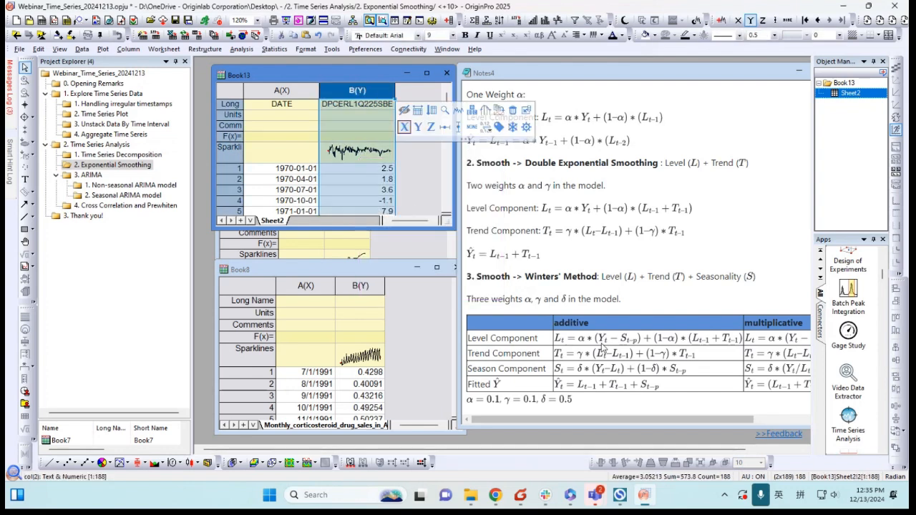
{"action": "left_click", "coordinate": [850, 426]}
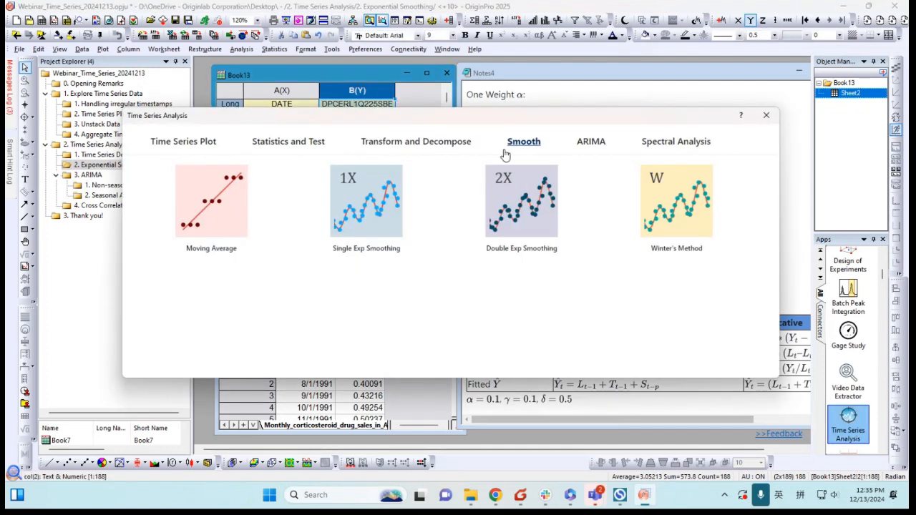
{"action": "left_click", "coordinate": [370, 225]}
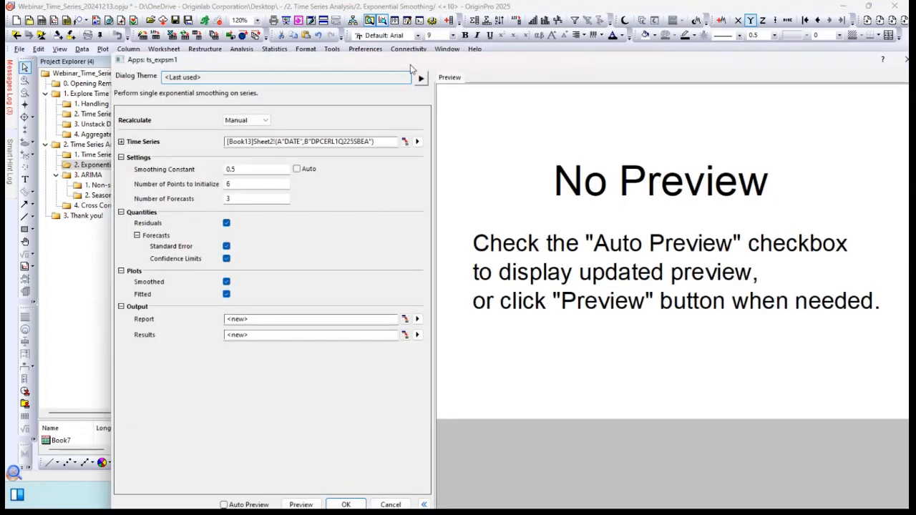
{"action": "left_click_drag", "start_coordinate": [410, 64], "coordinate": [337, 17]}
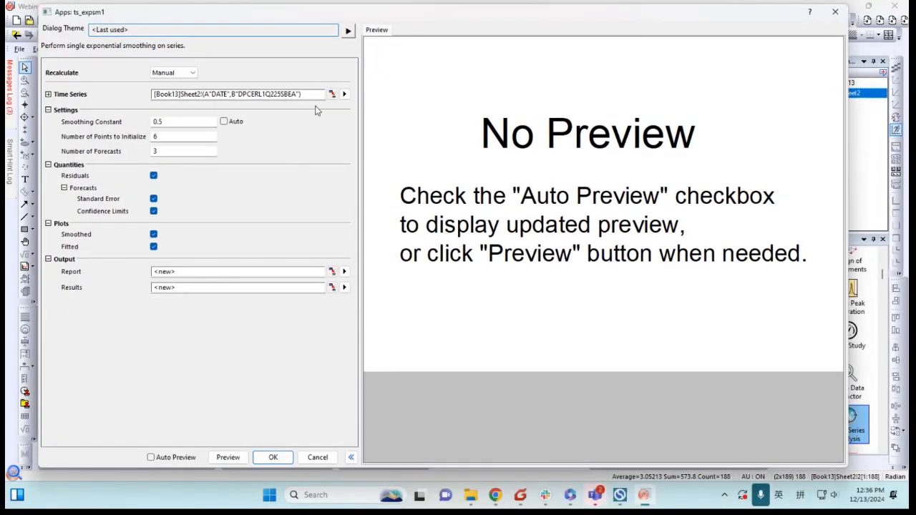
{"action": "left_click", "coordinate": [151, 457]}
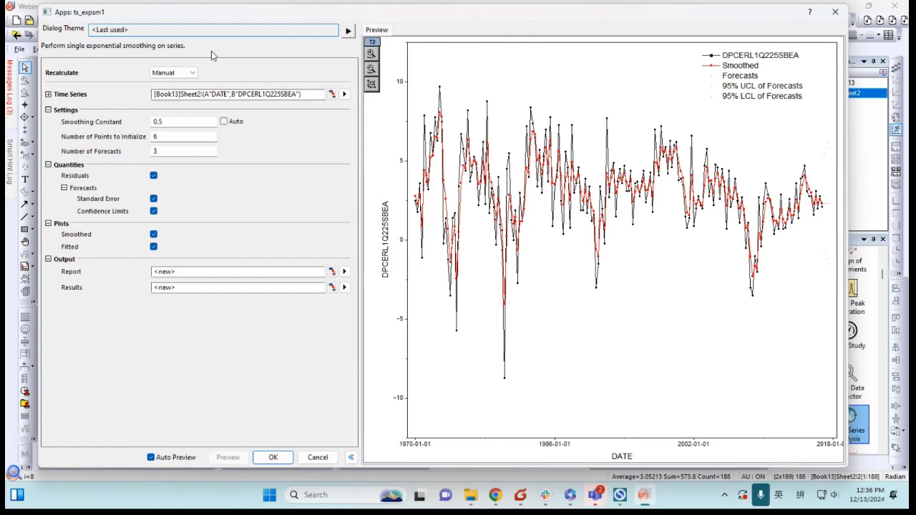
- Consult the single exponential smoothing formula in Notes4 and try a smoothing constant of 0.7
{"action": "left_click_drag", "start_coordinate": [229, 17], "coordinate": [225, 207]}
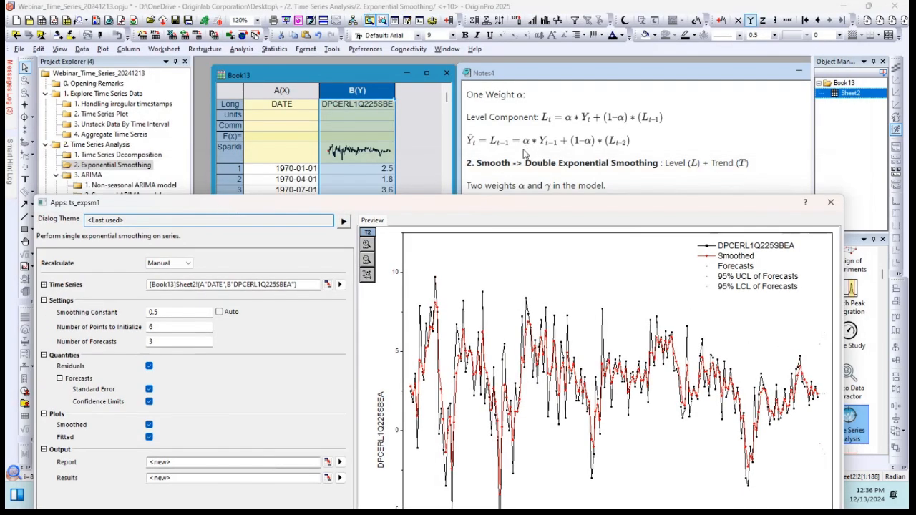
{"action": "left_click_drag", "start_coordinate": [493, 204], "coordinate": [520, 66]}
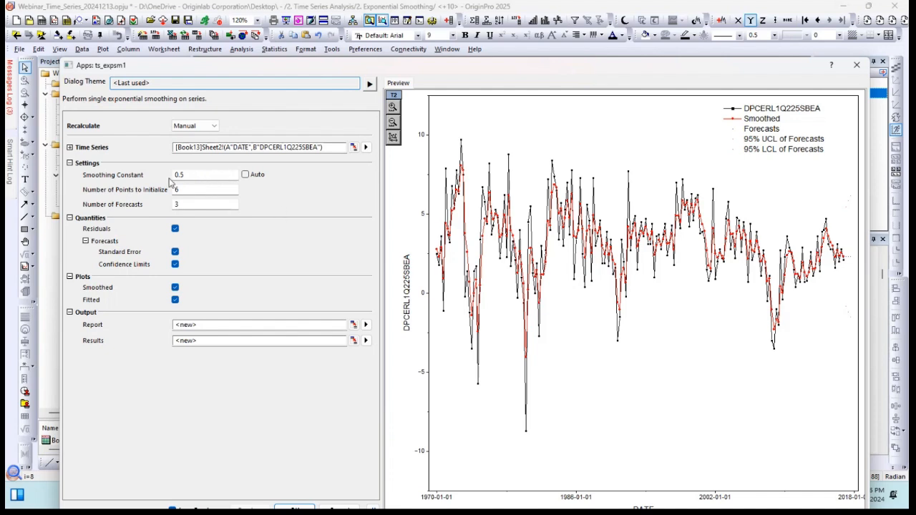
{"action": "left_click_drag", "start_coordinate": [252, 68], "coordinate": [253, 29]}
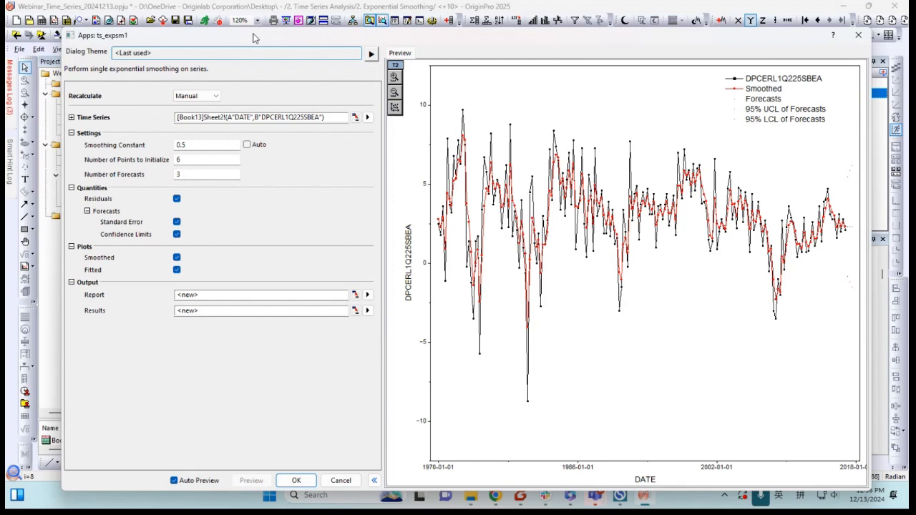
{"action": "left_click", "coordinate": [206, 137]}
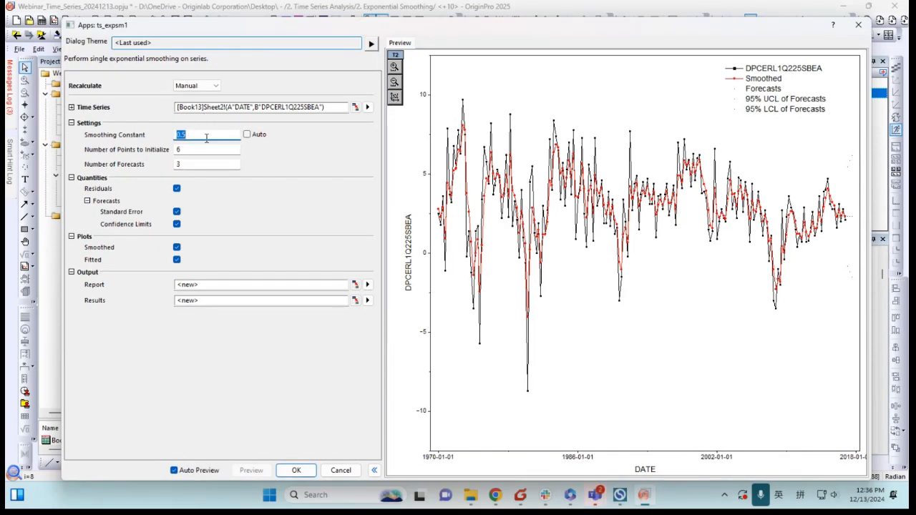
{"action": "left_click", "coordinate": [206, 138]}
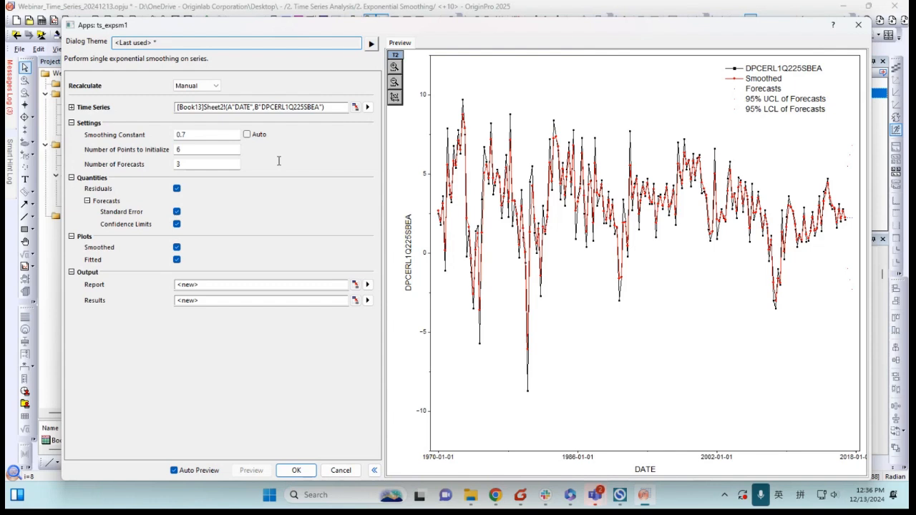
- Set the smoothing constant to Auto, set the number of forecasts to 10, and run the single exponential smoothing
{"action": "left_click", "coordinate": [247, 135]}
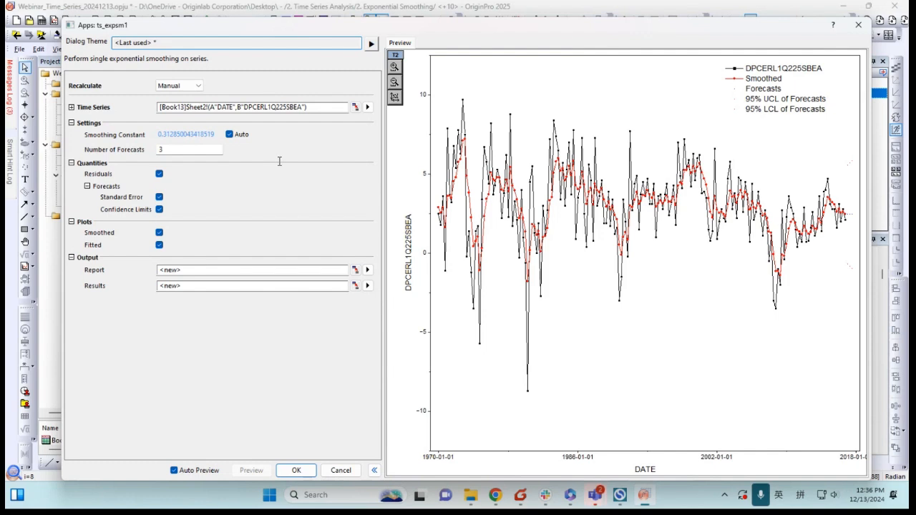
{"action": "left_click", "coordinate": [171, 149]}
{"action": "type", "text": "10"}
{"action": "left_click", "coordinate": [303, 182]}
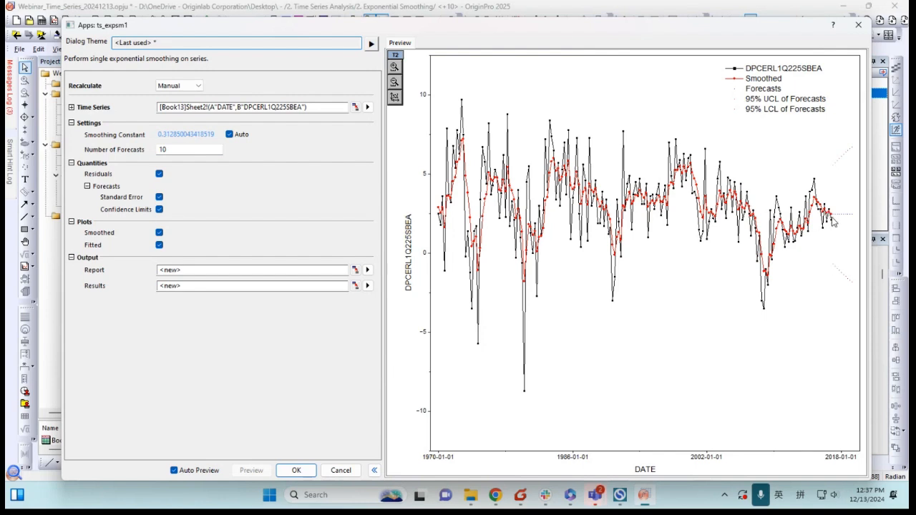
{"action": "left_click", "coordinate": [296, 470]}
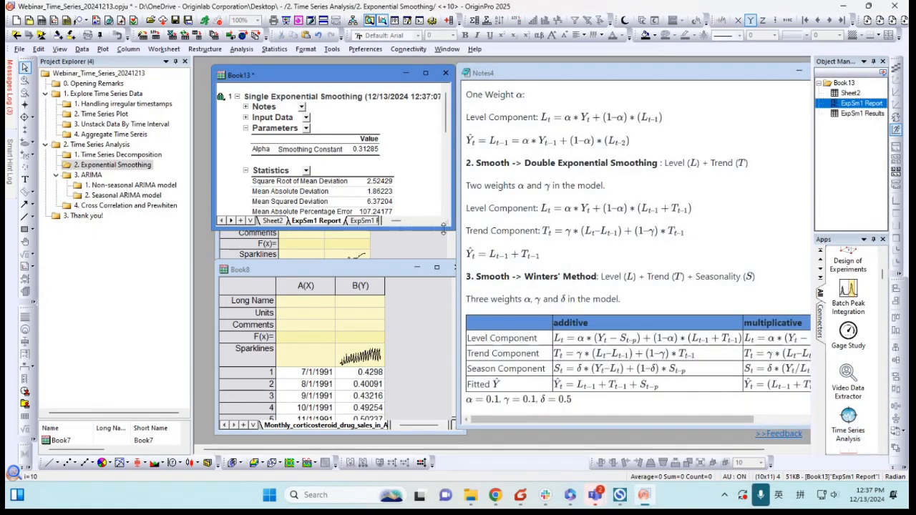
- Enlarge Book13 to show the whole ExpSm1 Report and examine its Alpha smoothing constant
{"action": "left_click_drag", "start_coordinate": [449, 224], "coordinate": [780, 414]}
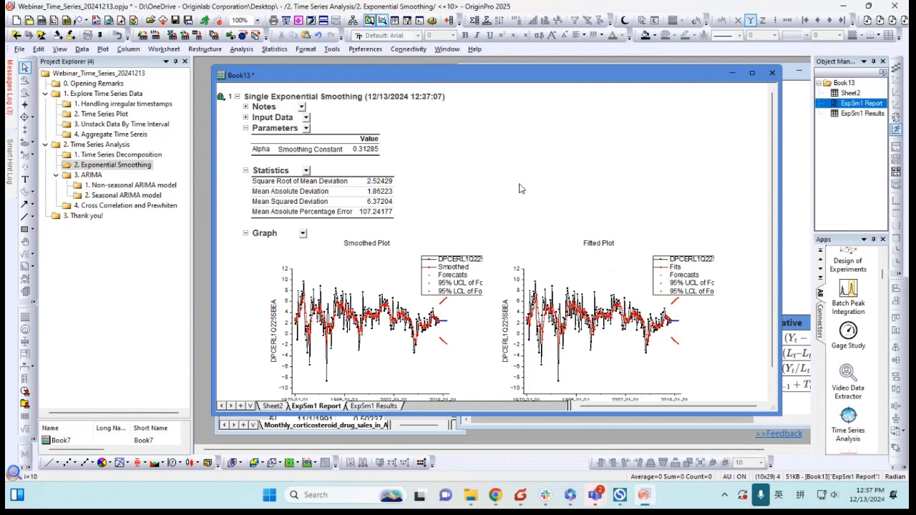
{"action": "left_click", "coordinate": [363, 150]}
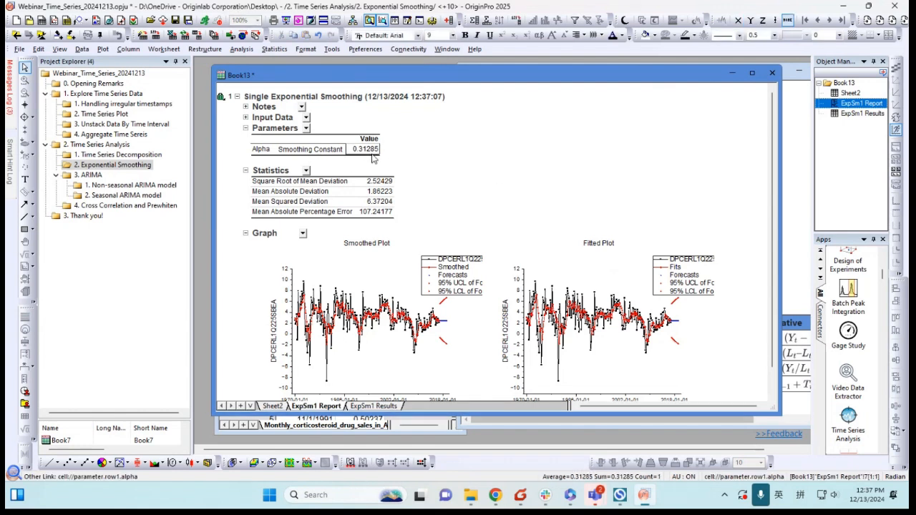
{"action": "left_click", "coordinate": [454, 163]}
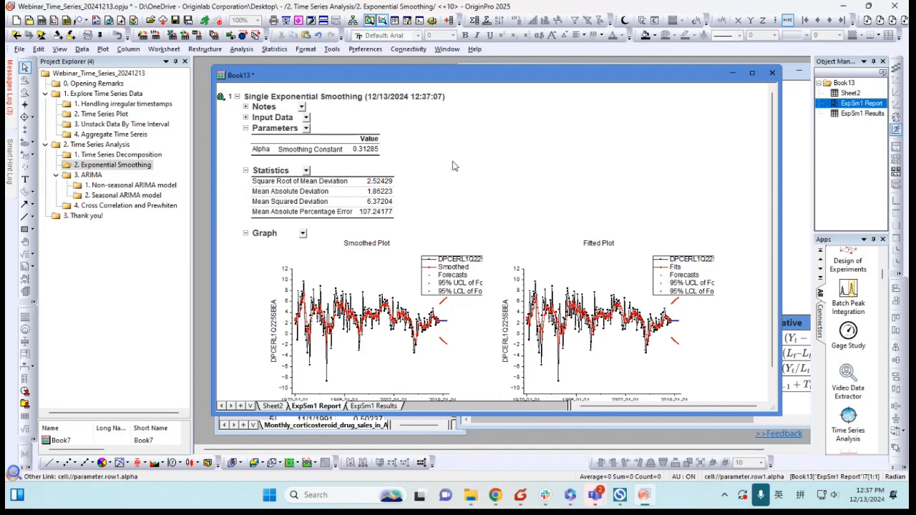
- Check the smoothed and fitted plots in the ExpSm1 report, minimize Book13, and reposition and enlarge Book7
{"action": "scroll", "coordinate": [453, 163], "scroll_direction": "down", "scroll_amount": 1}
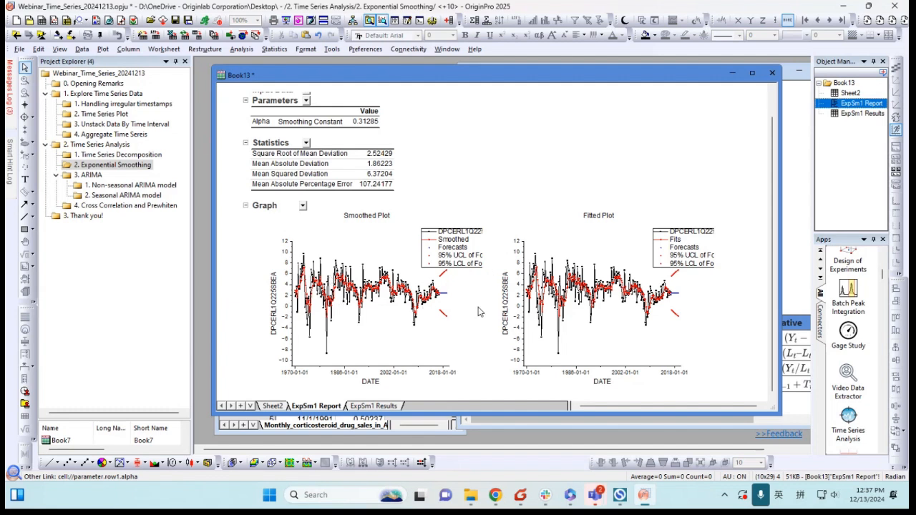
{"action": "left_click", "coordinate": [732, 75]}
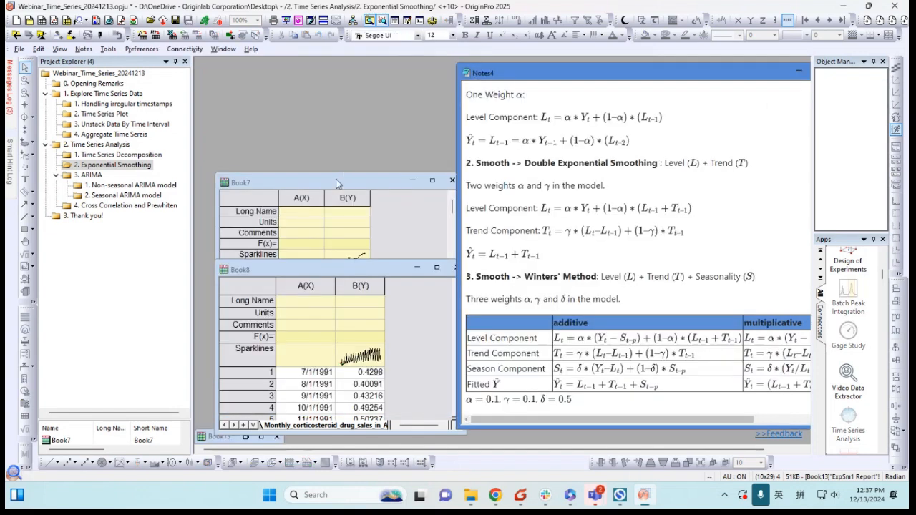
{"action": "left_click_drag", "start_coordinate": [336, 179], "coordinate": [332, 82]}
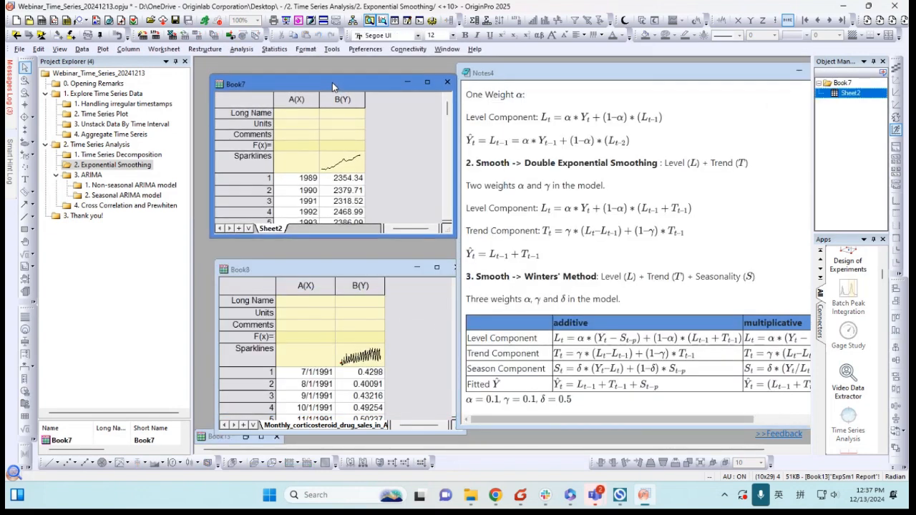
{"action": "left_click_drag", "start_coordinate": [453, 239], "coordinate": [508, 330]}
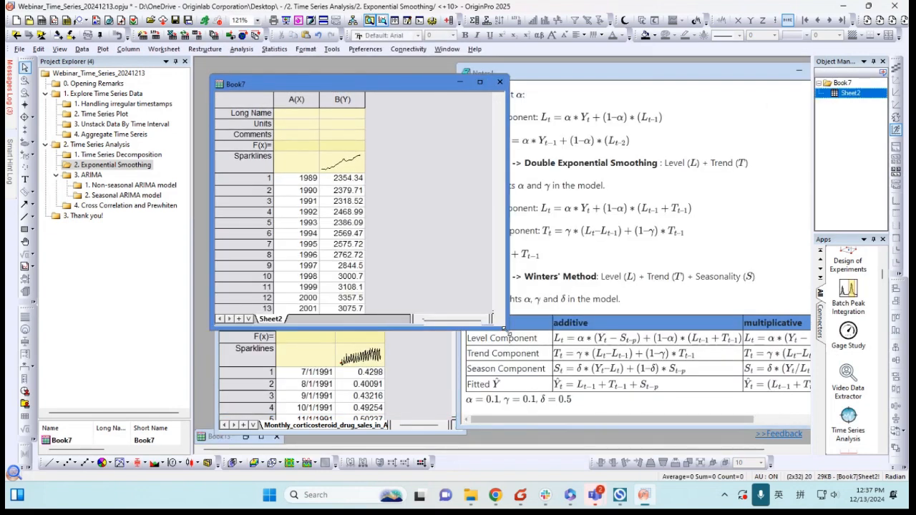
- Start Double Exp Smoothing from the Time Series Analysis app on Book7's column B, with column A as the time label
{"action": "left_click", "coordinate": [342, 99]}
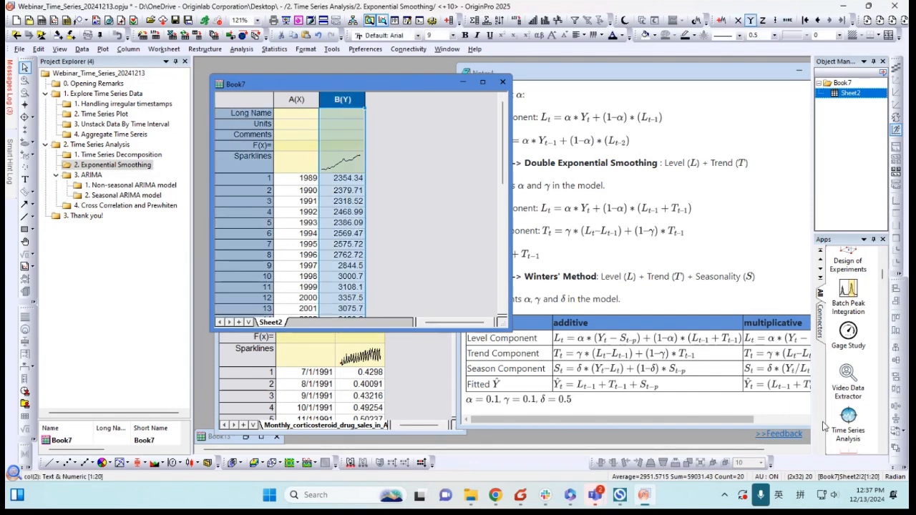
{"action": "left_click", "coordinate": [848, 422]}
{"action": "left_click", "coordinate": [541, 228]}
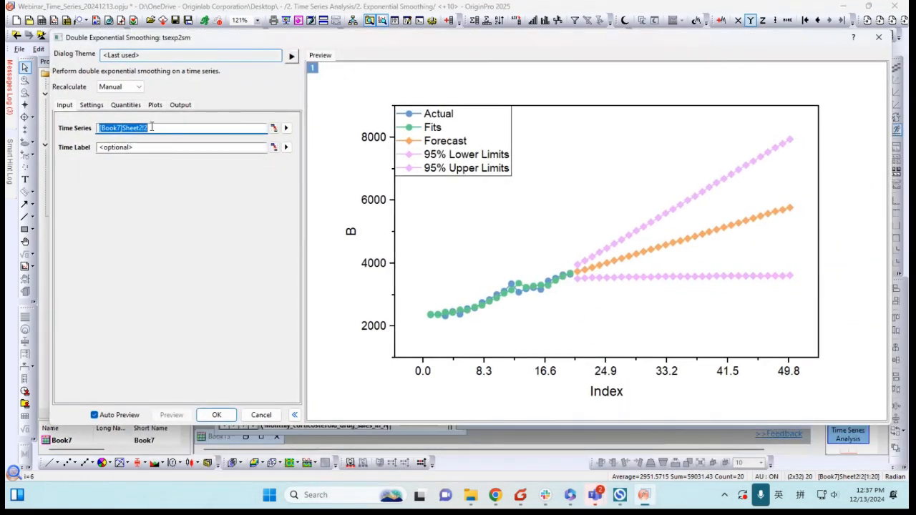
{"action": "left_click", "coordinate": [286, 147]}
{"action": "left_click", "coordinate": [309, 148]}
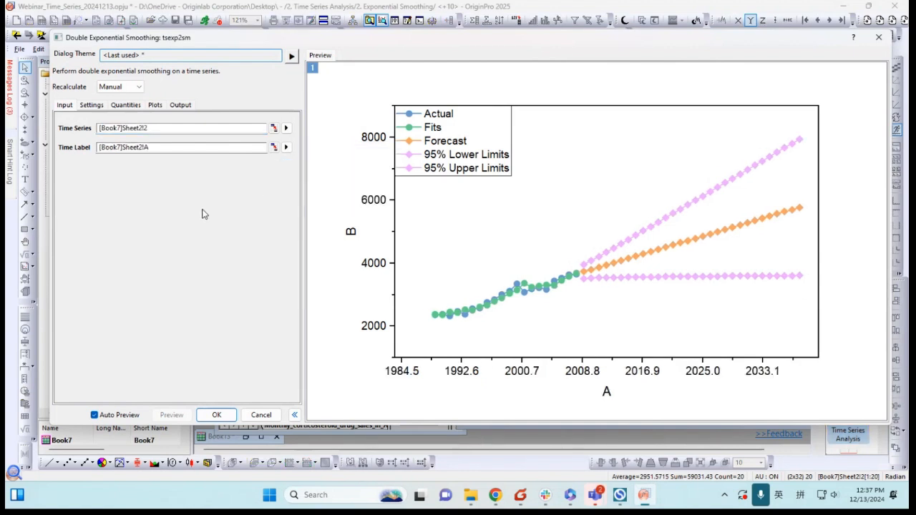
- Reset the double exponential smoothing dialog to its default theme and set the time label to column A again
{"action": "left_click", "coordinate": [292, 56]}
{"action": "left_click", "coordinate": [335, 98]}
{"action": "left_click", "coordinate": [287, 147]}
{"action": "left_click", "coordinate": [312, 149]}
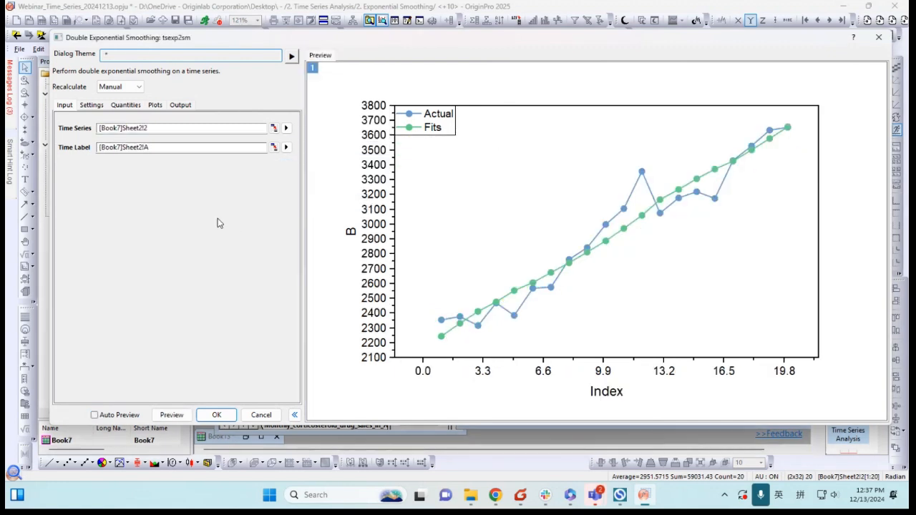
- Set the smoothing weights to Optimal ARIMA and turn on Auto Preview to compare the fits with the actual data
{"action": "left_click", "coordinate": [91, 105]}
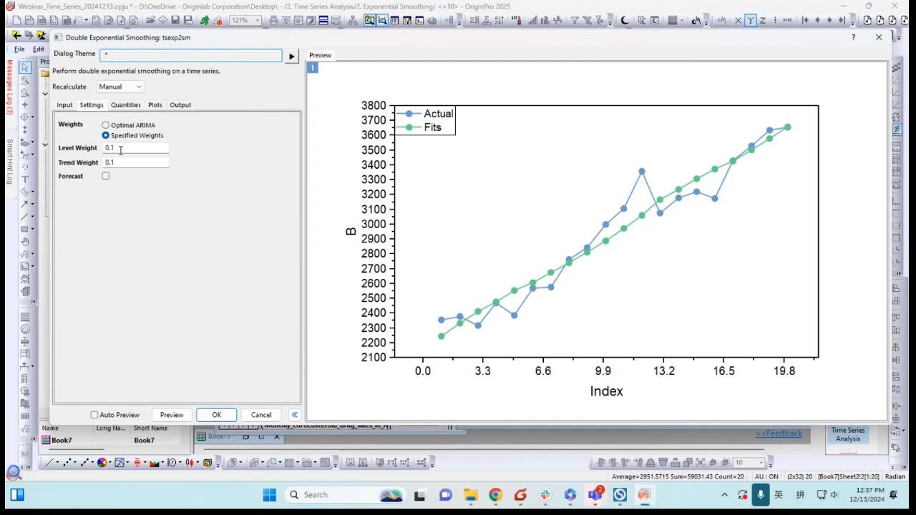
{"action": "left_click", "coordinate": [132, 127]}
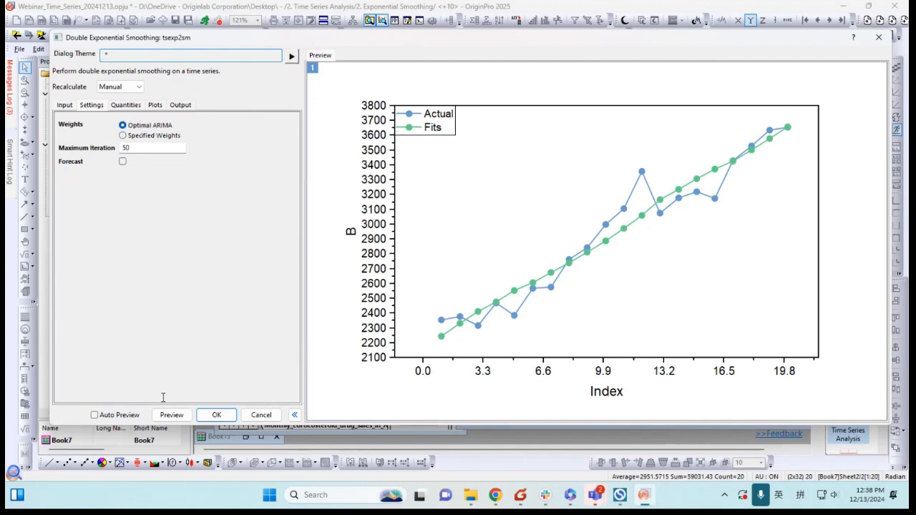
{"action": "left_click", "coordinate": [94, 415]}
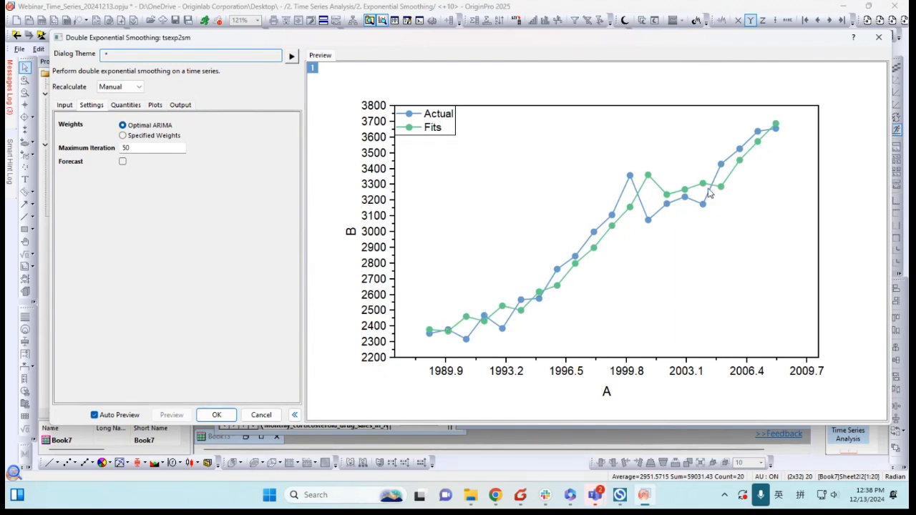
{"action": "left_click", "coordinate": [594, 155]}
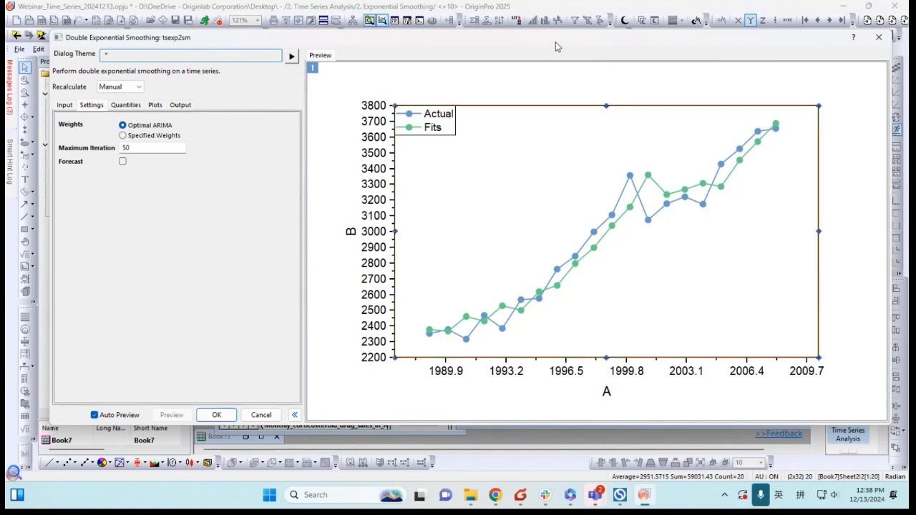
{"action": "left_click_drag", "start_coordinate": [556, 47], "coordinate": [553, 54]}
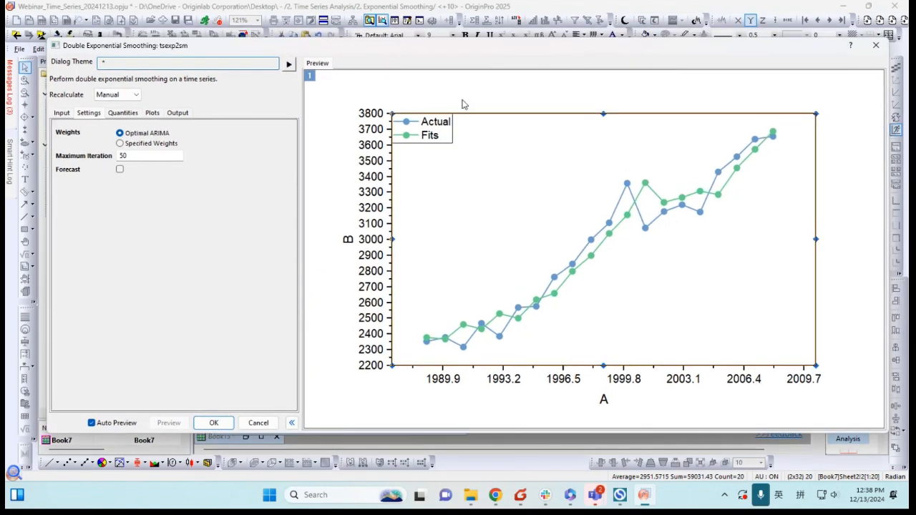
- Enable forecasting in the double exponential smoothing settings with 20 forecasts
{"action": "left_click", "coordinate": [121, 169]}
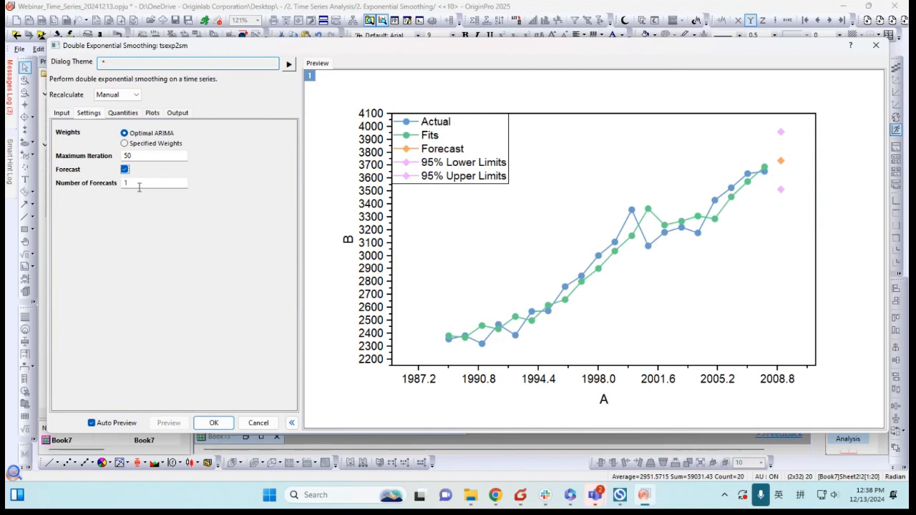
{"action": "key", "text": "Tab"}
{"action": "left_click", "coordinate": [208, 261]}
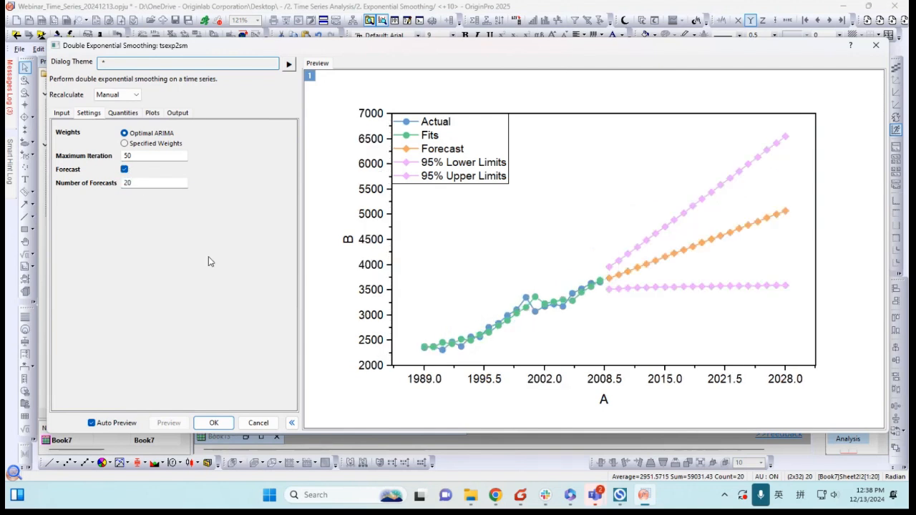
- Review the quantities, plots and output options, and run the double exponential smoothing
{"action": "left_click", "coordinate": [134, 113]}
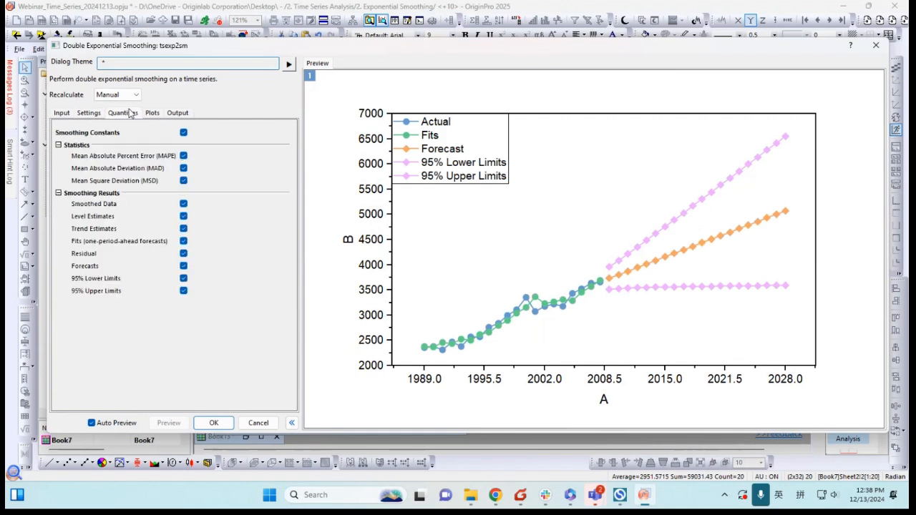
{"action": "left_click", "coordinate": [155, 114]}
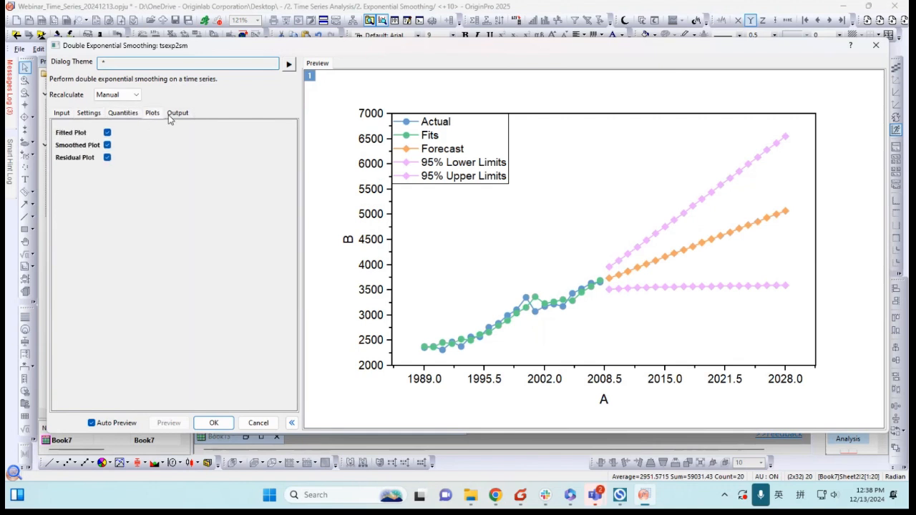
{"action": "left_click", "coordinate": [178, 114]}
{"action": "left_click", "coordinate": [214, 423]}
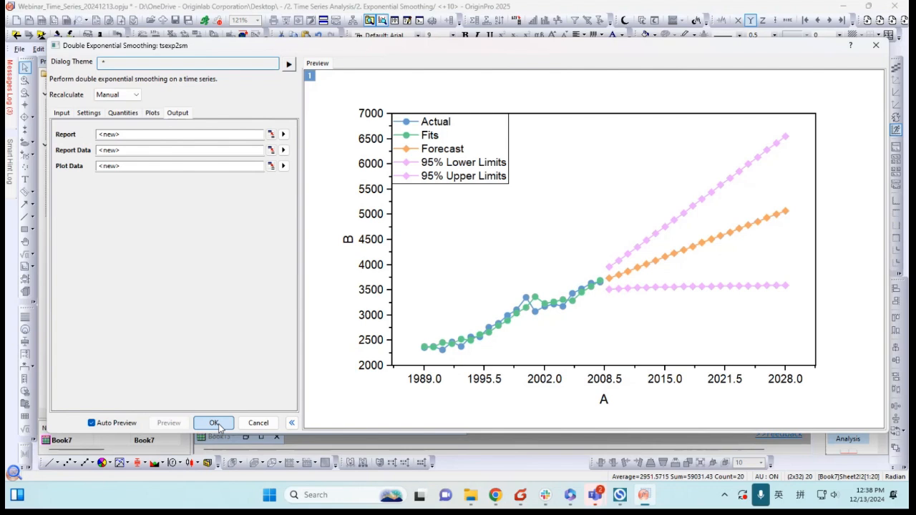
- Examine the smoothing constants, statistics, fitted plot and residual plots in Book7's Exp2Sm report
{"action": "left_click_drag", "start_coordinate": [411, 89], "coordinate": [416, 84]}
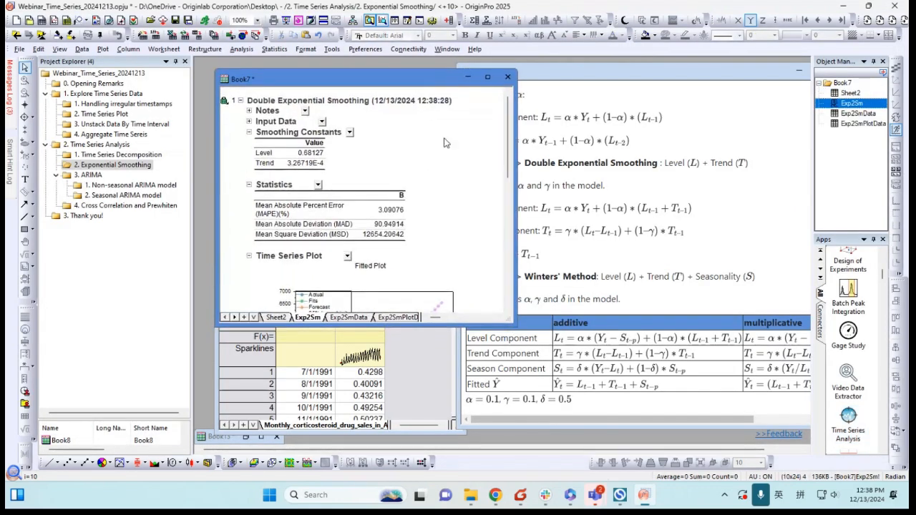
{"action": "left_click", "coordinate": [311, 163]}
{"action": "scroll", "coordinate": [311, 163], "scroll_direction": "down", "scroll_amount": 10}
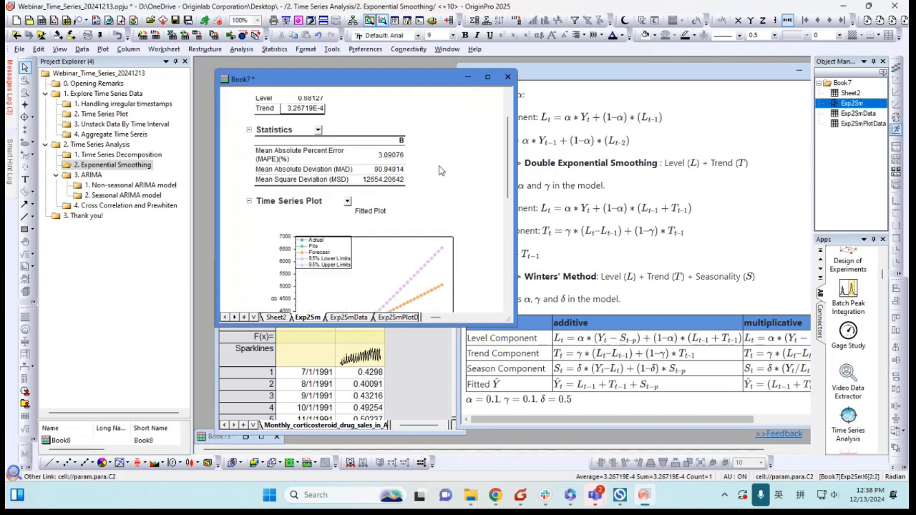
{"action": "scroll", "coordinate": [440, 180], "scroll_direction": "down", "scroll_amount": 1}
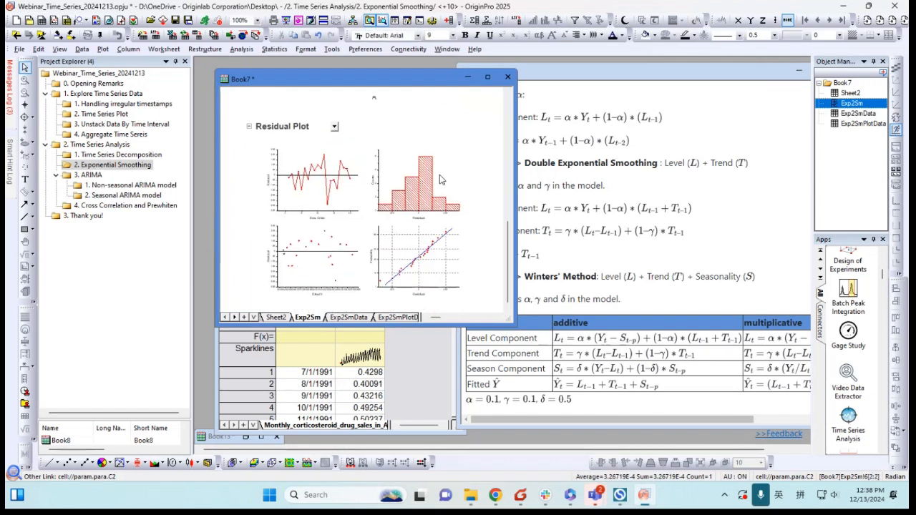
- Shrink Book7, bring Book8 to the front, and move and enlarge it to show more of its data rows
{"action": "left_click_drag", "start_coordinate": [515, 330], "coordinate": [456, 257]}
{"action": "left_click", "coordinate": [408, 308]}
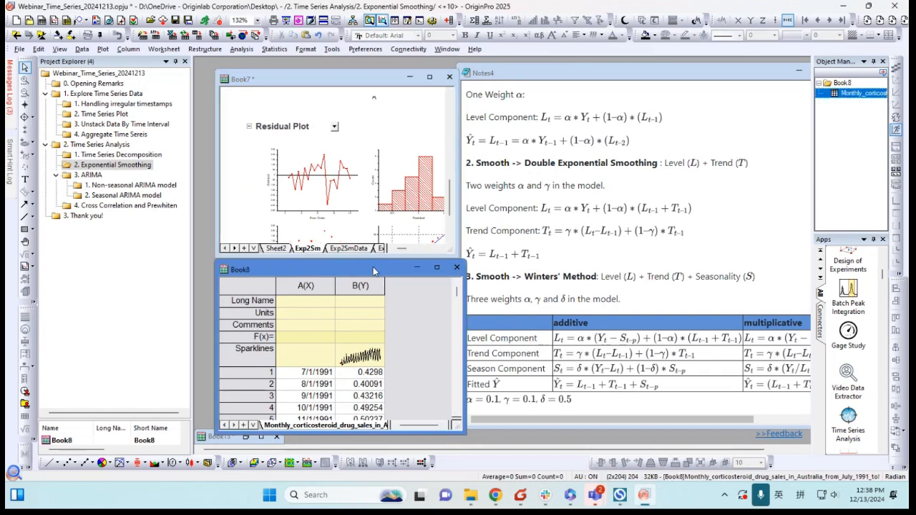
{"action": "left_click_drag", "start_coordinate": [375, 269], "coordinate": [373, 140]}
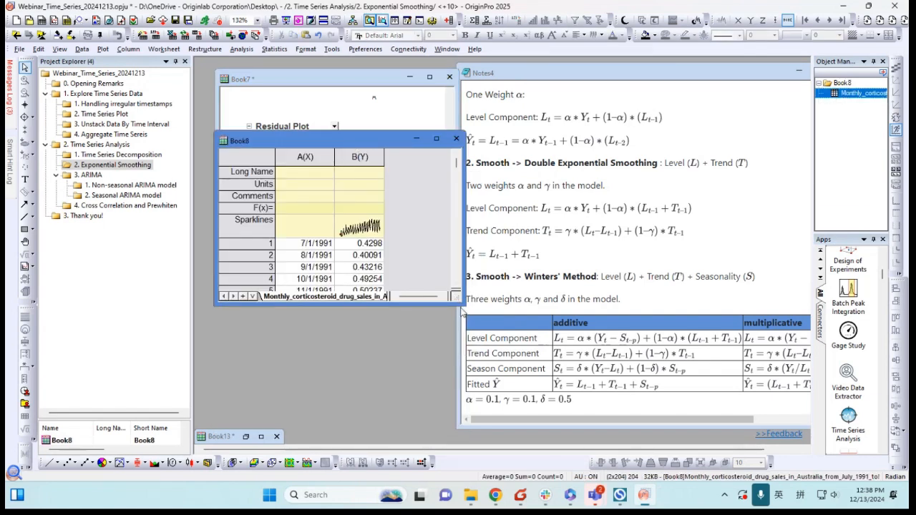
{"action": "left_click_drag", "start_coordinate": [463, 293], "coordinate": [551, 422]}
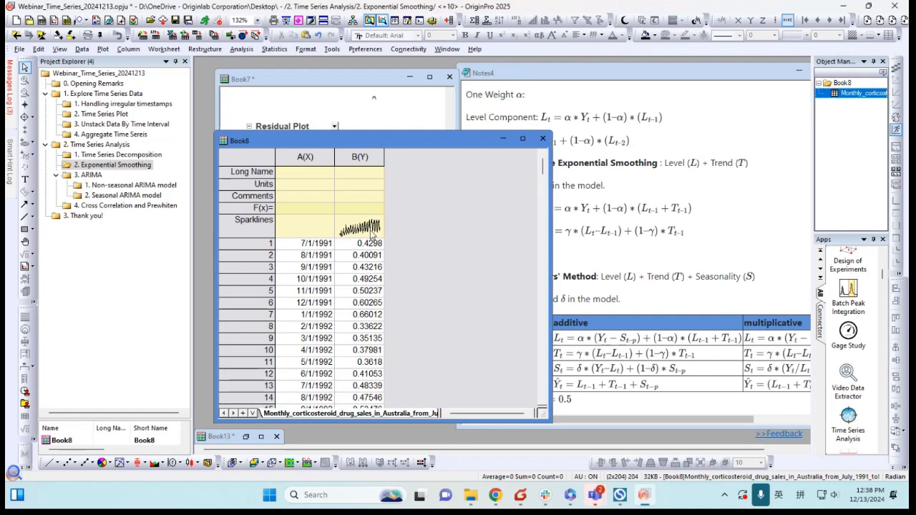
- Open the sparkline graph of Book8's column B, inspect its trend and seasonal pattern, and close the graph
{"action": "double_click", "coordinate": [373, 232]}
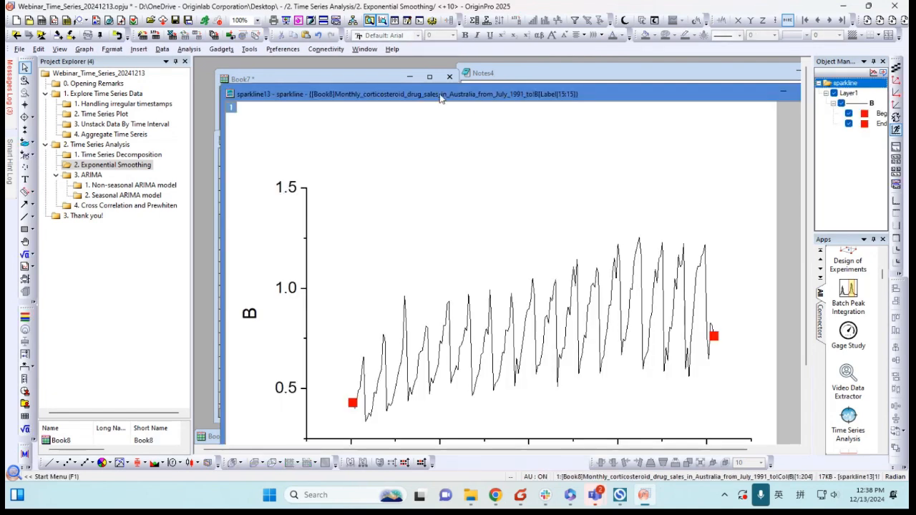
{"action": "mouse_move", "coordinate": [393, 286]}
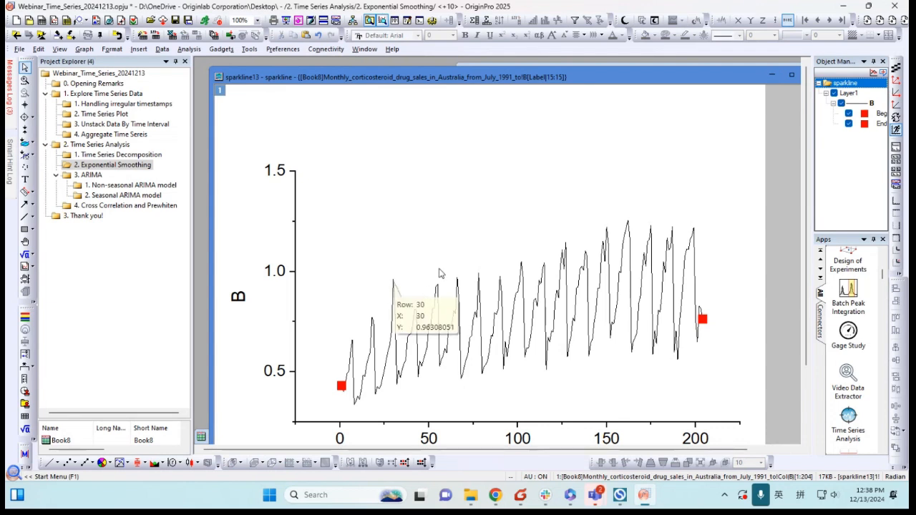
{"action": "left_click", "coordinate": [421, 298]}
{"action": "left_click", "coordinate": [250, 241]}
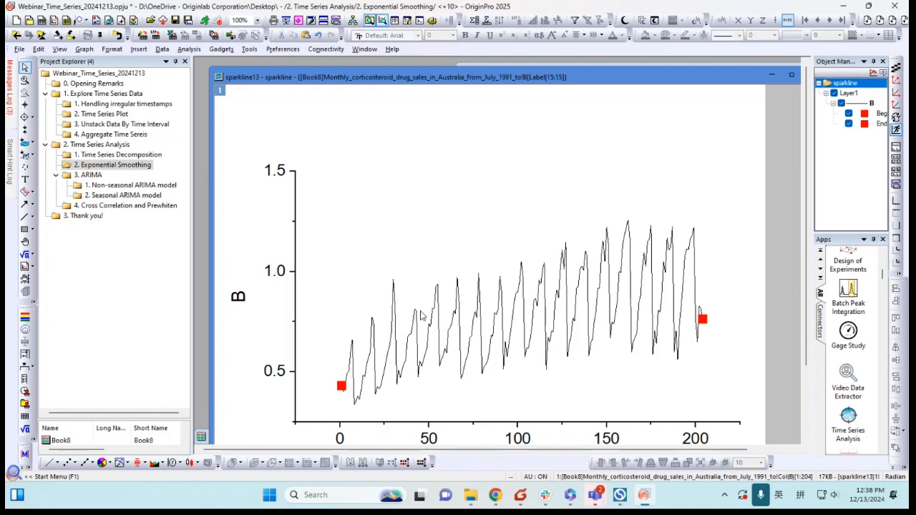
{"action": "mouse_move", "coordinate": [416, 313]}
{"action": "left_click_drag", "start_coordinate": [612, 75], "coordinate": [540, 81]}
{"action": "left_click", "coordinate": [745, 79]}
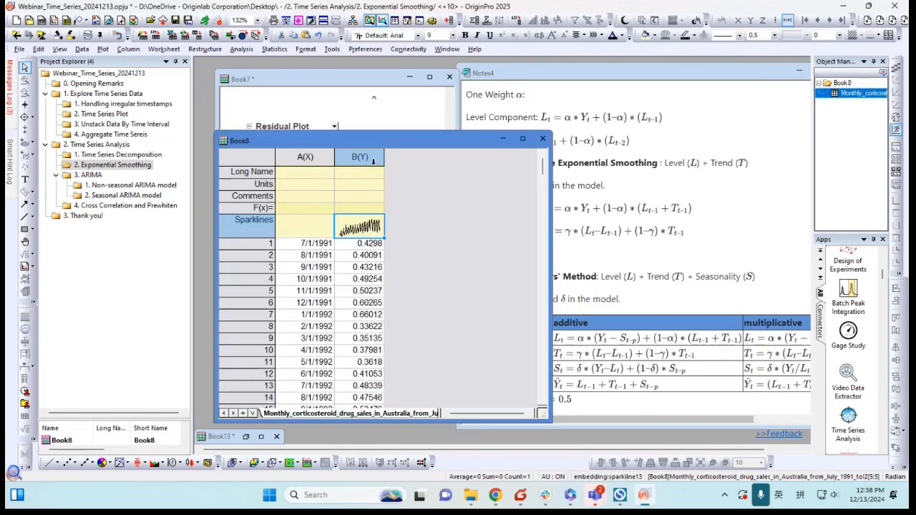
- Start Winter's Method on Book8's column B with Auto Preview turned on and column A as the time label
{"action": "left_click", "coordinate": [360, 156]}
{"action": "left_click", "coordinate": [846, 417]}
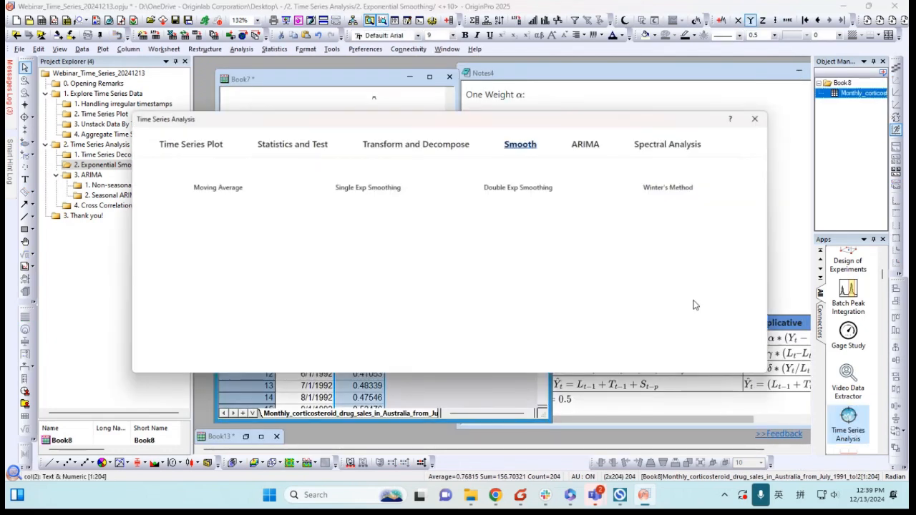
{"action": "left_click", "coordinate": [675, 208]}
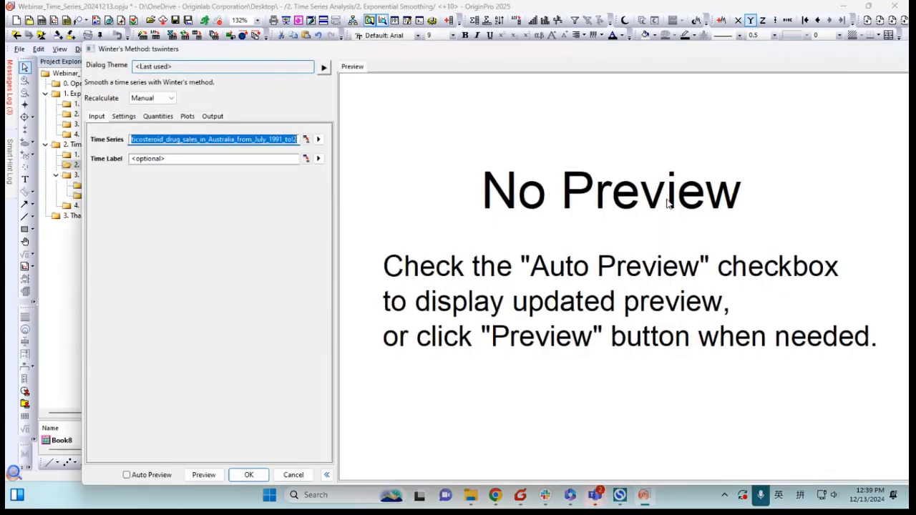
{"action": "left_click_drag", "start_coordinate": [488, 50], "coordinate": [452, 23]}
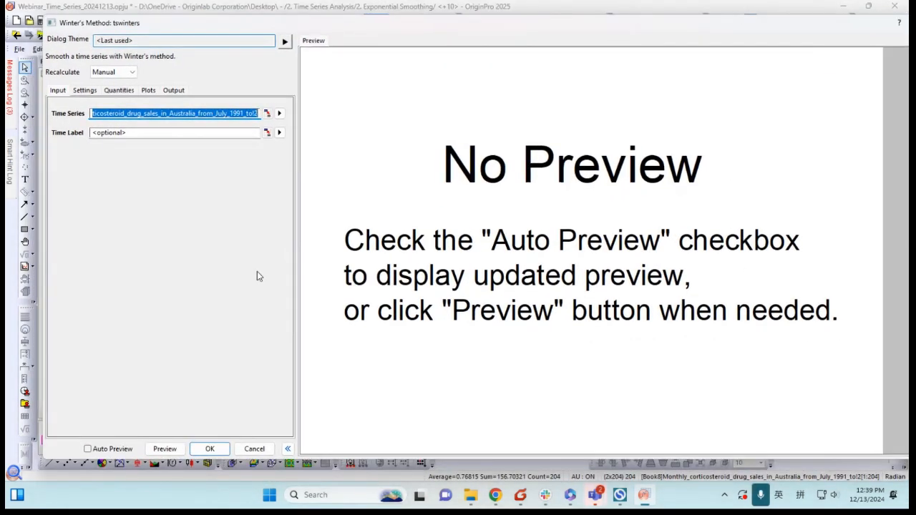
{"action": "left_click", "coordinate": [88, 449]}
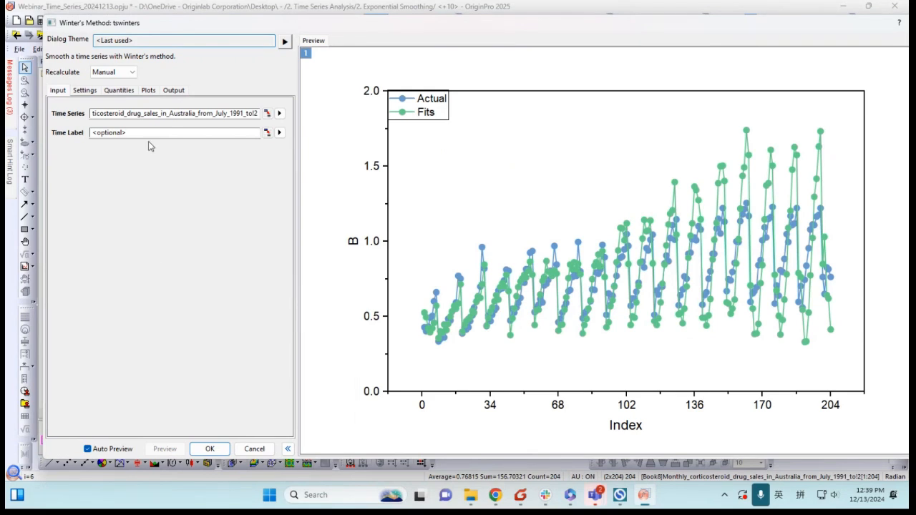
{"action": "left_click", "coordinate": [280, 133]}
{"action": "left_click", "coordinate": [307, 132]}
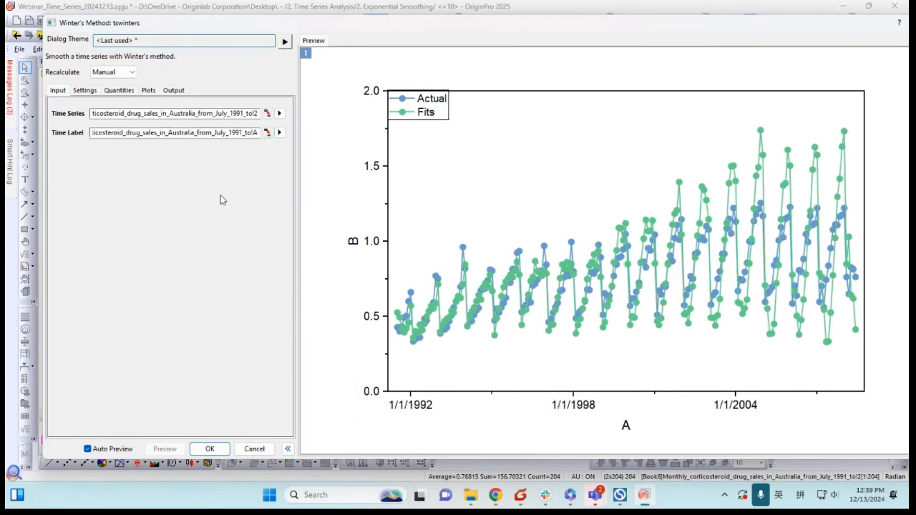
- Keep the seasonal length at 12 in the Winter's Method settings and set the model type to Additive
{"action": "left_click", "coordinate": [86, 91]}
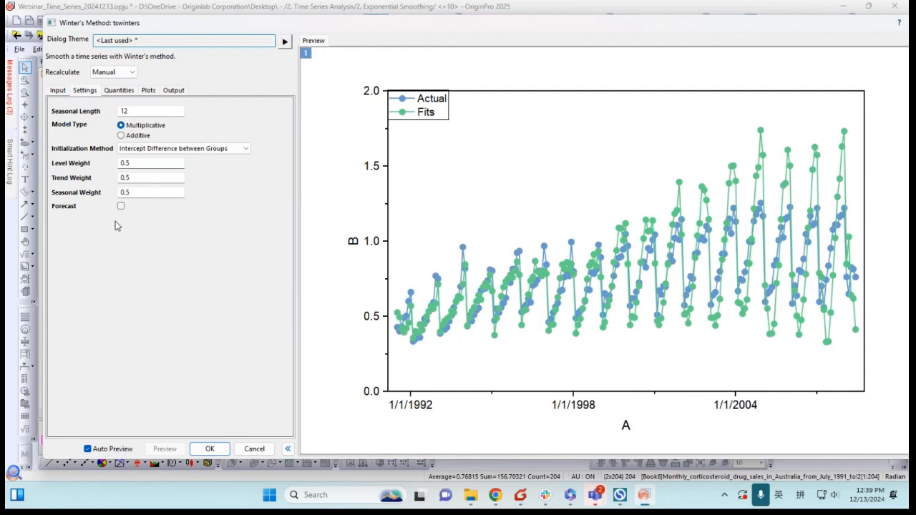
{"action": "double_click", "coordinate": [123, 110]}
{"action": "left_click", "coordinate": [134, 111]}
{"action": "left_click", "coordinate": [211, 122]}
{"action": "left_click", "coordinate": [121, 136]}
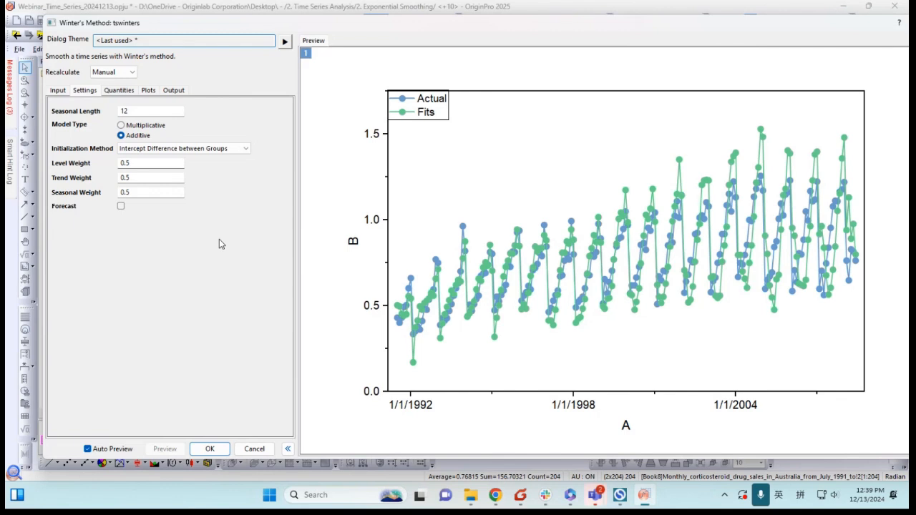
- Set both the level weight and the trend weight to 0.1 in the Winter's Method settings
{"action": "double_click", "coordinate": [126, 163]}
{"action": "type", "text": "0.1"}
{"action": "key", "text": "Tab"}
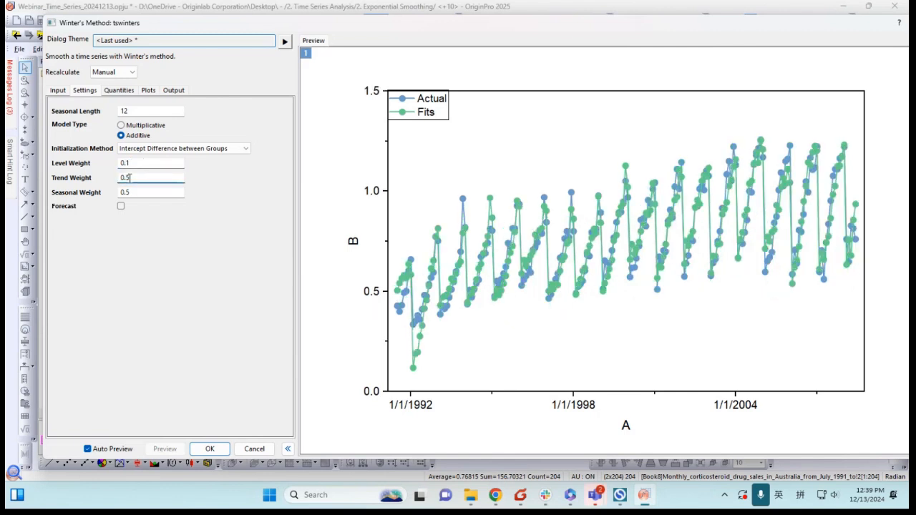
{"action": "left_click", "coordinate": [171, 248]}
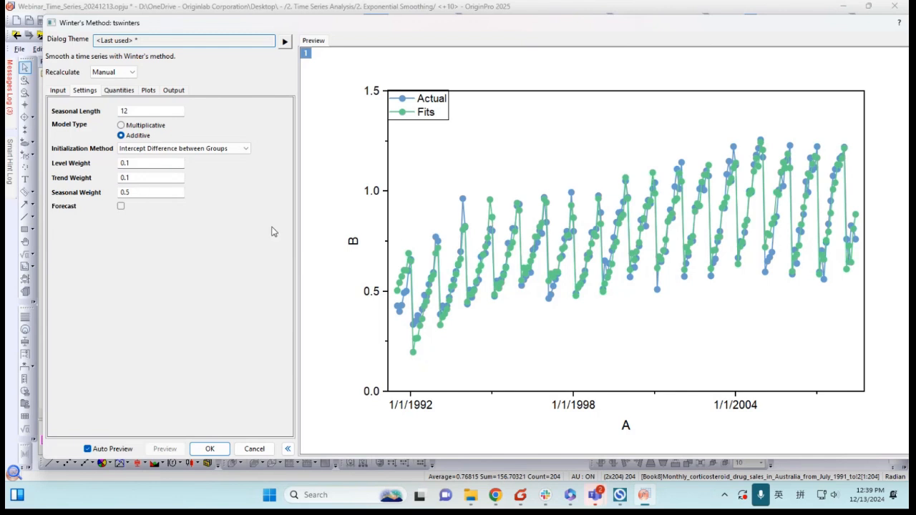
- Turn on forecasting with 24 forecasts and run Winter's Method on Book8's data
{"action": "left_click", "coordinate": [121, 206]}
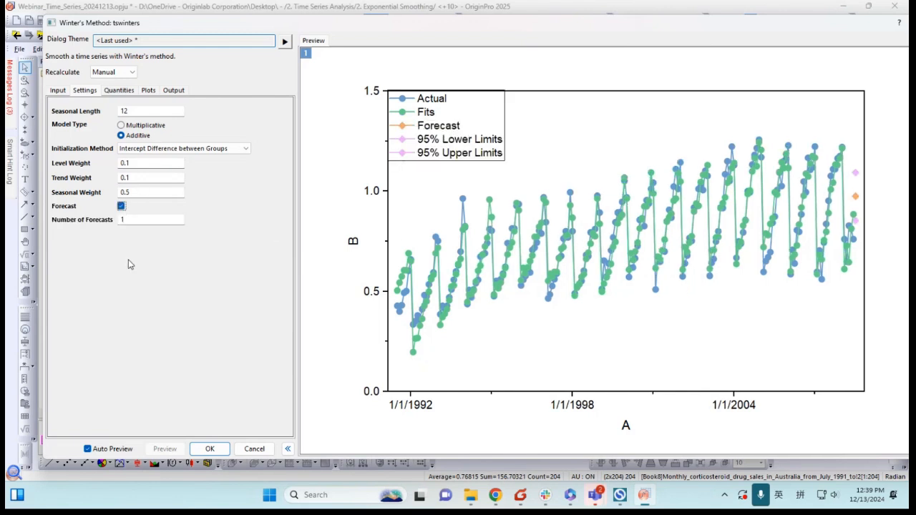
{"action": "left_click", "coordinate": [114, 220]}
{"action": "type", "text": "24"}
{"action": "left_click", "coordinate": [191, 249]}
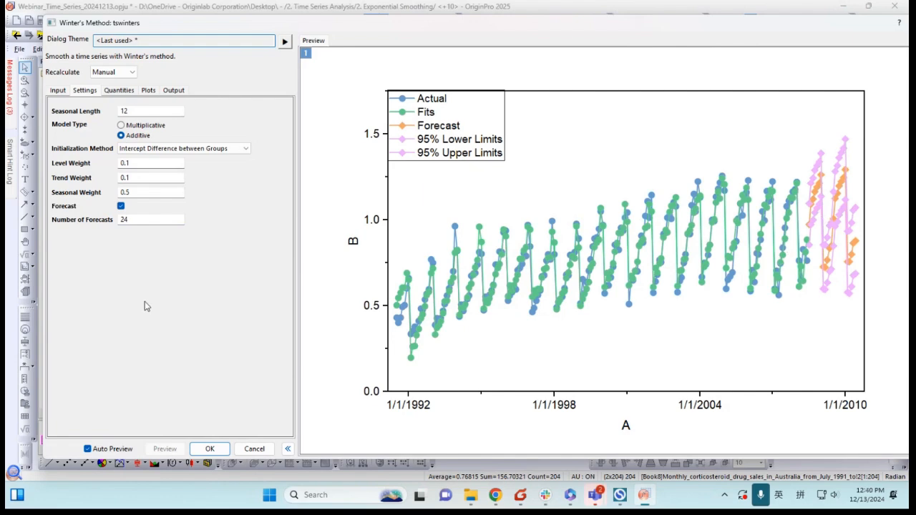
{"action": "left_click", "coordinate": [210, 451]}
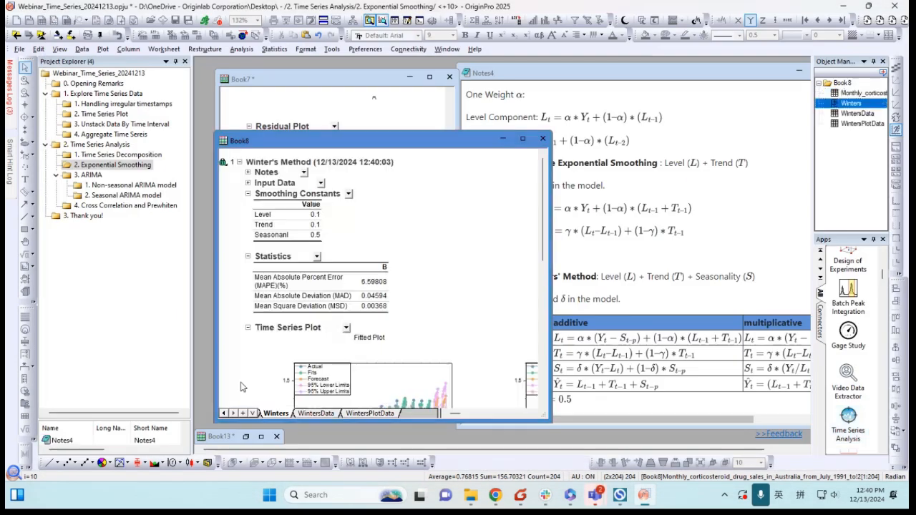
- Move and enlarge Book8, and examine the Winter's Method report's statistics, fitted and smoothed plots and residual plots
{"action": "left_click_drag", "start_coordinate": [451, 146], "coordinate": [462, 92]}
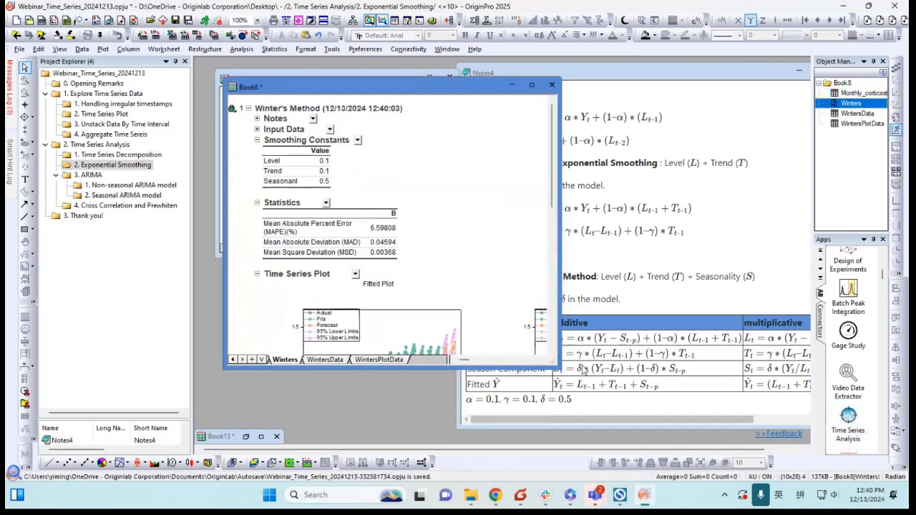
{"action": "left_click_drag", "start_coordinate": [558, 368], "coordinate": [759, 442]}
{"action": "scroll", "coordinate": [530, 268], "scroll_direction": "down", "scroll_amount": 5}
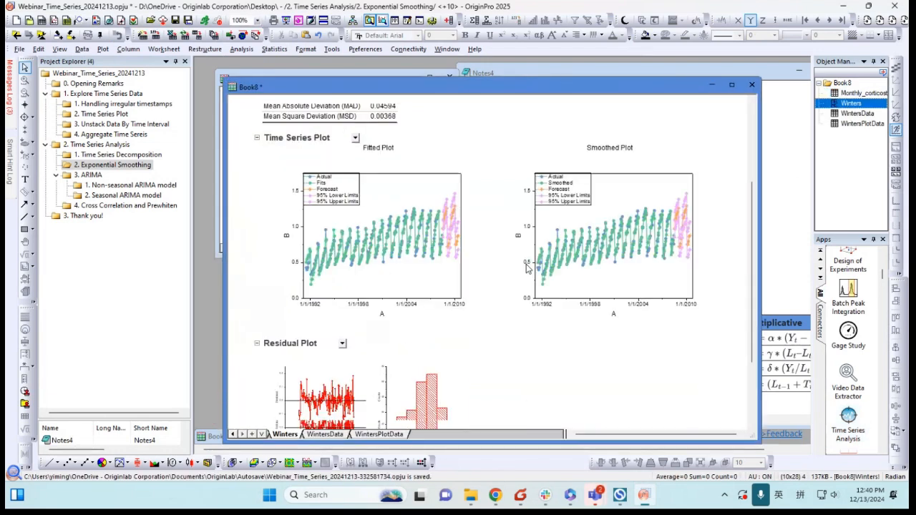
{"action": "scroll", "coordinate": [530, 269], "scroll_direction": "down", "scroll_amount": 4}
{"action": "scroll", "coordinate": [526, 268], "scroll_direction": "up", "scroll_amount": 4}
{"action": "scroll", "coordinate": [528, 268], "scroll_direction": "up", "scroll_amount": 3}
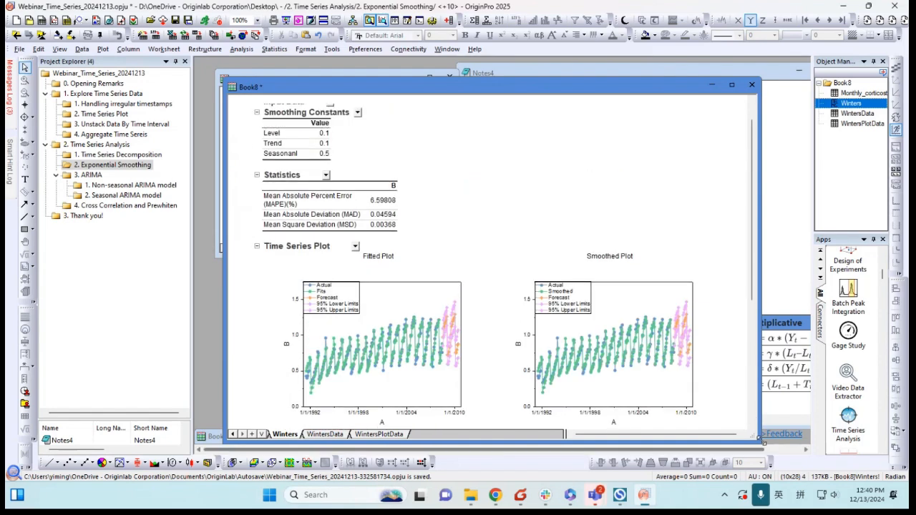
- Shrink Book8 and move it aside within the workspace
{"action": "left_click_drag", "start_coordinate": [751, 435], "coordinate": [622, 379]}
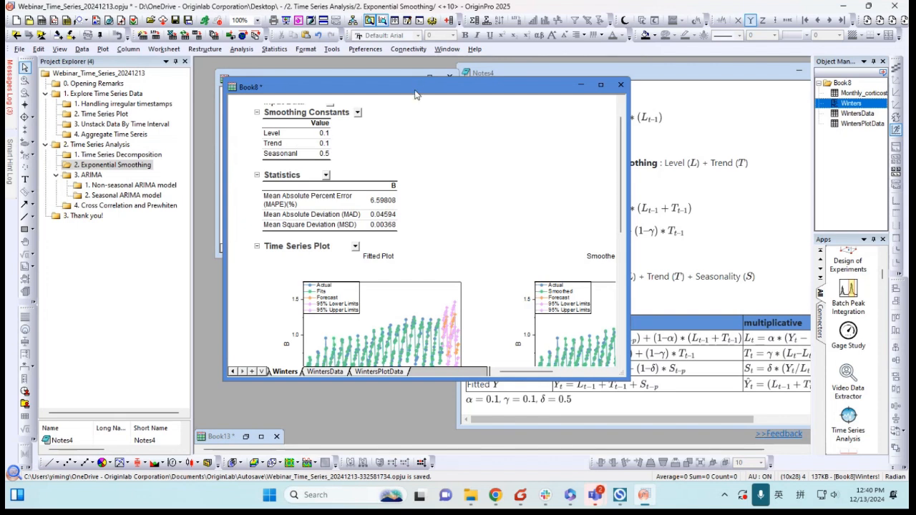
{"action": "left_click_drag", "start_coordinate": [419, 89], "coordinate": [444, 96]}
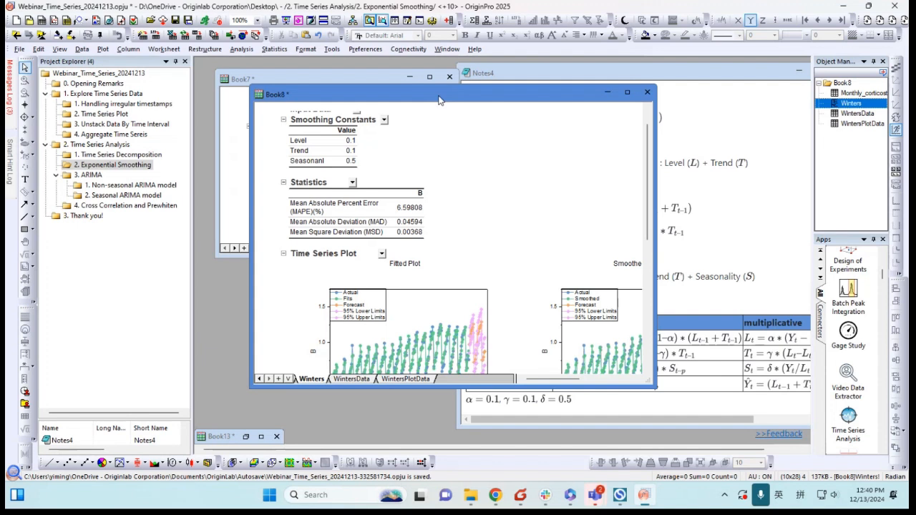
{"action": "left_click_drag", "start_coordinate": [440, 100], "coordinate": [454, 123]}
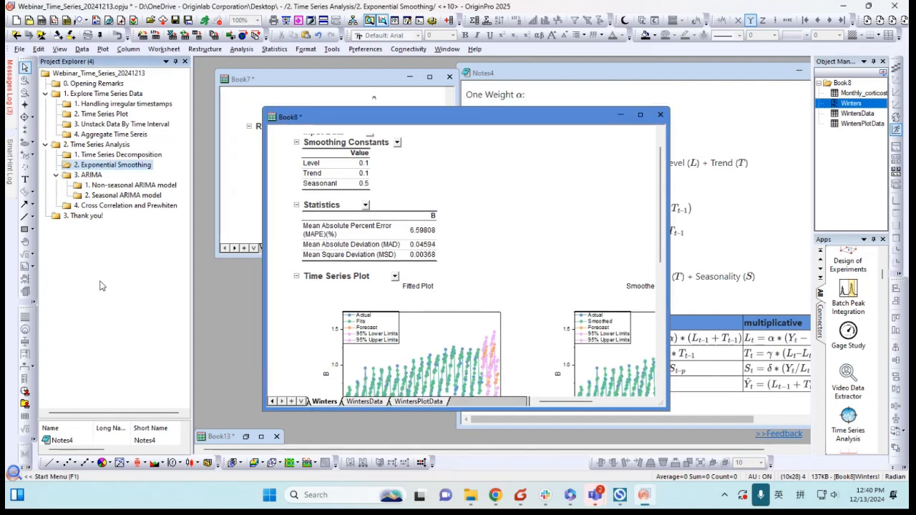
- Open the 1. Non-seasonal ARIMA model project folder, reposition Book3 and widen Notes6 until its full ARIMA equation shows
{"action": "left_click", "coordinate": [92, 175]}
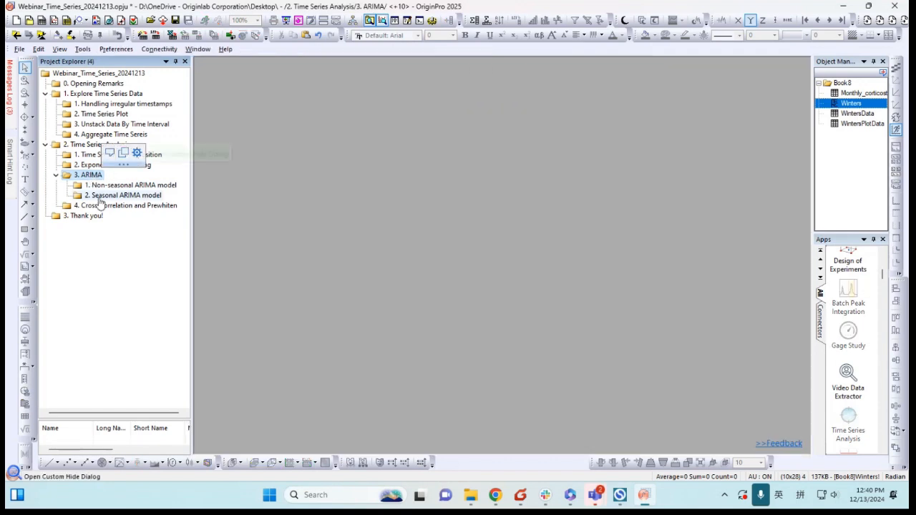
{"action": "left_click", "coordinate": [114, 185]}
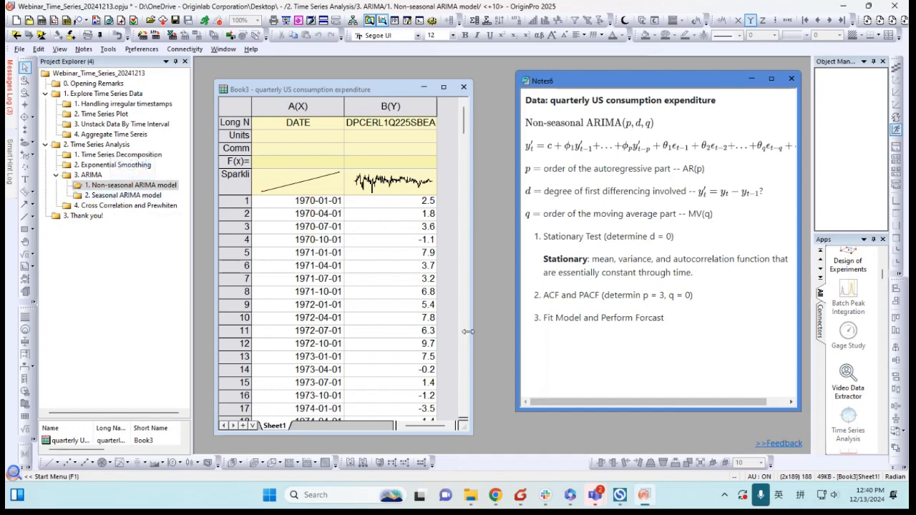
{"action": "left_click_drag", "start_coordinate": [392, 98], "coordinate": [386, 88]}
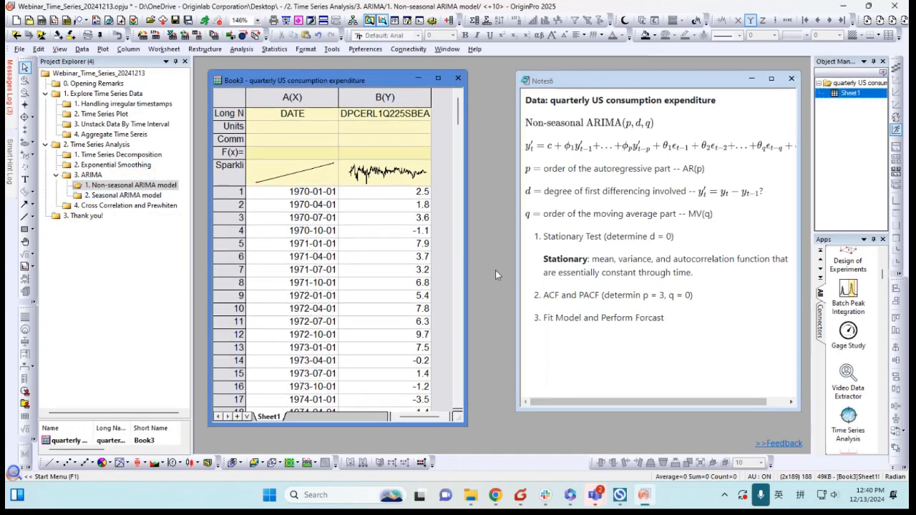
{"action": "left_click_drag", "start_coordinate": [522, 412], "coordinate": [305, 452]}
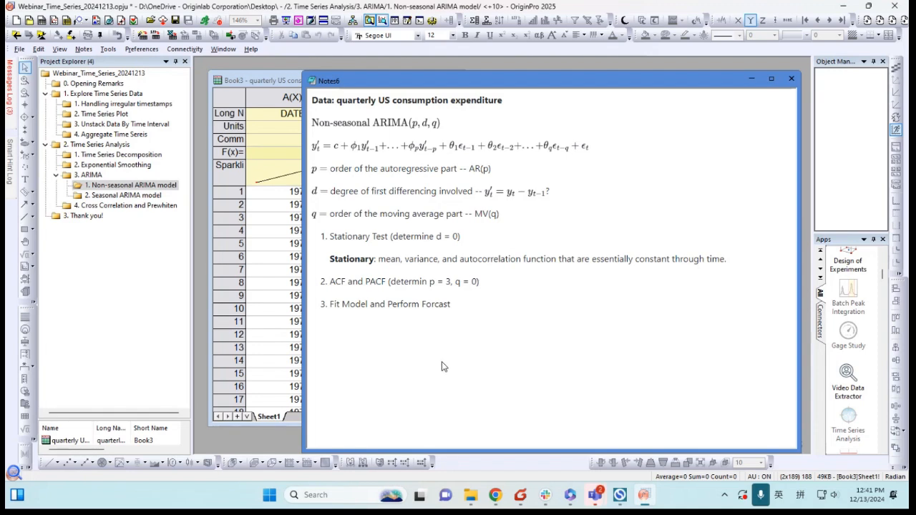
{"action": "left_click_drag", "start_coordinate": [304, 451], "coordinate": [471, 419]}
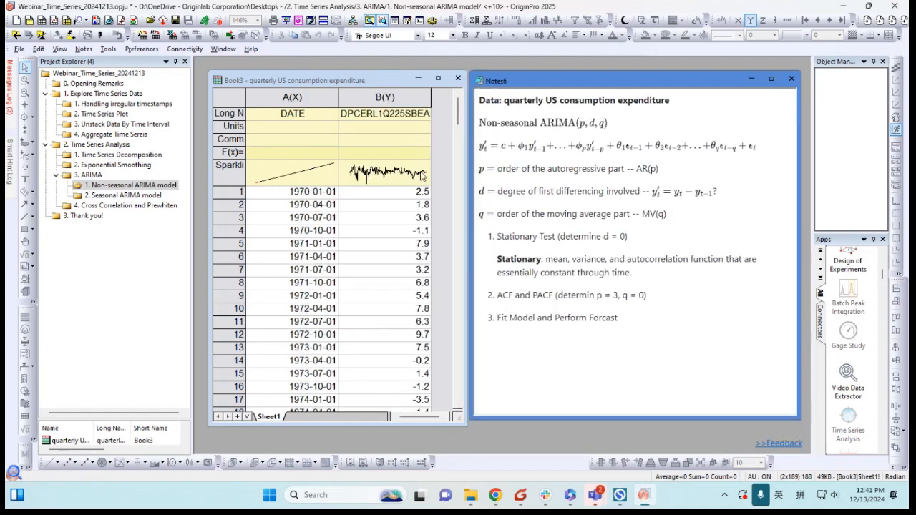
- Enlarge Book3, start the Stationarity Test on its column B, and move the dialog clear of the data
{"action": "left_click", "coordinate": [379, 98]}
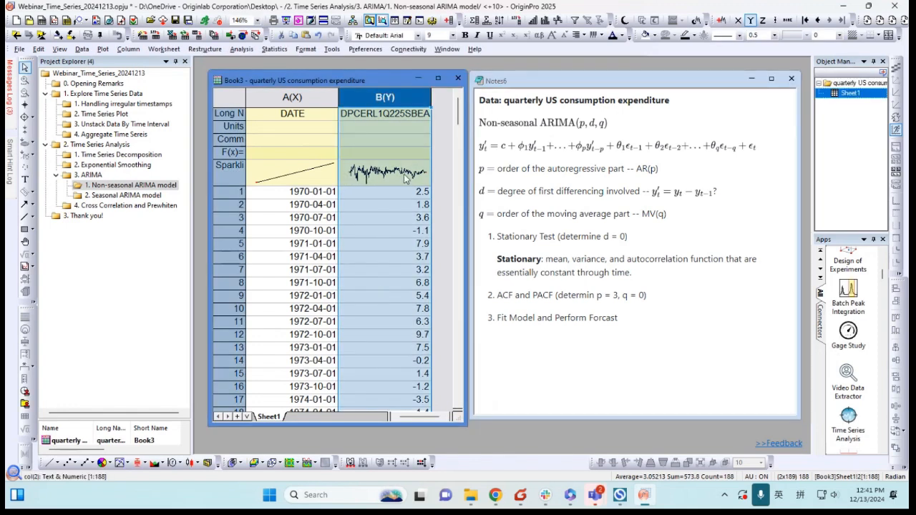
{"action": "mouse_move", "coordinate": [387, 177]}
{"action": "left_click_drag", "start_coordinate": [465, 427], "coordinate": [510, 434]}
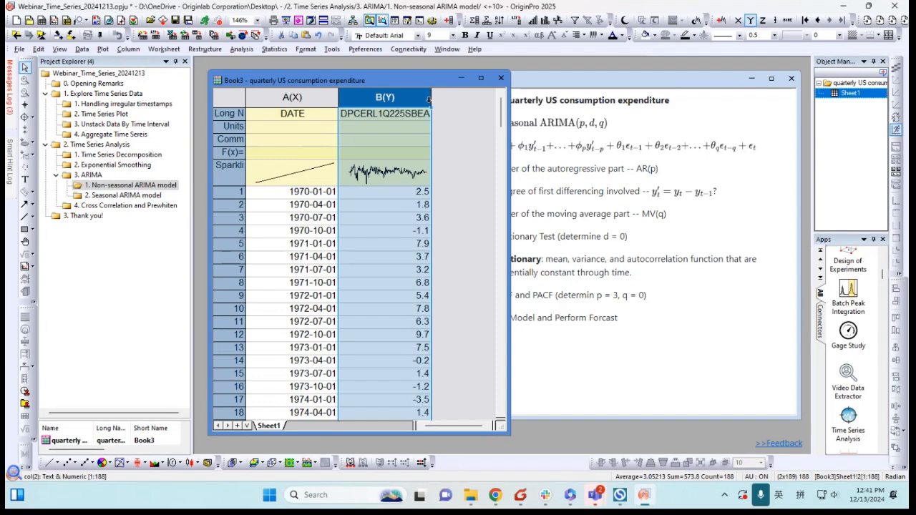
{"action": "left_click", "coordinate": [848, 429]}
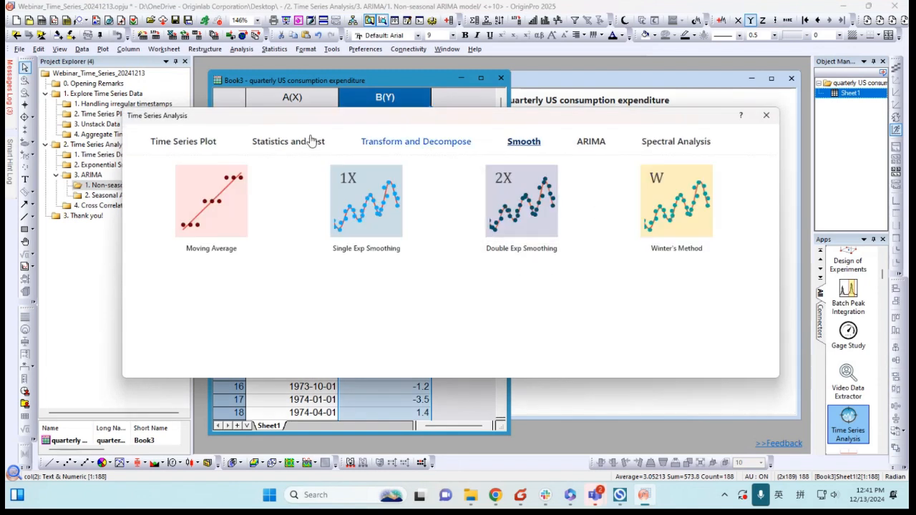
{"action": "left_click", "coordinate": [290, 145]}
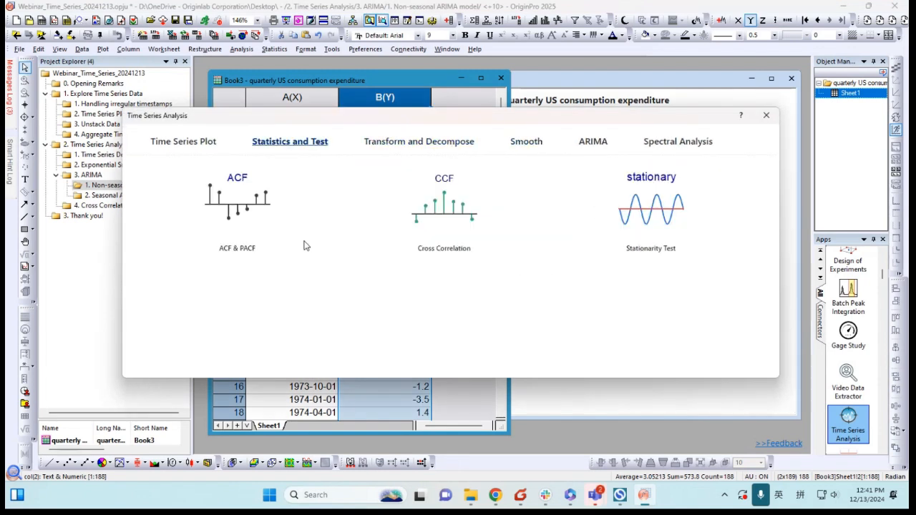
{"action": "left_click", "coordinate": [646, 208]}
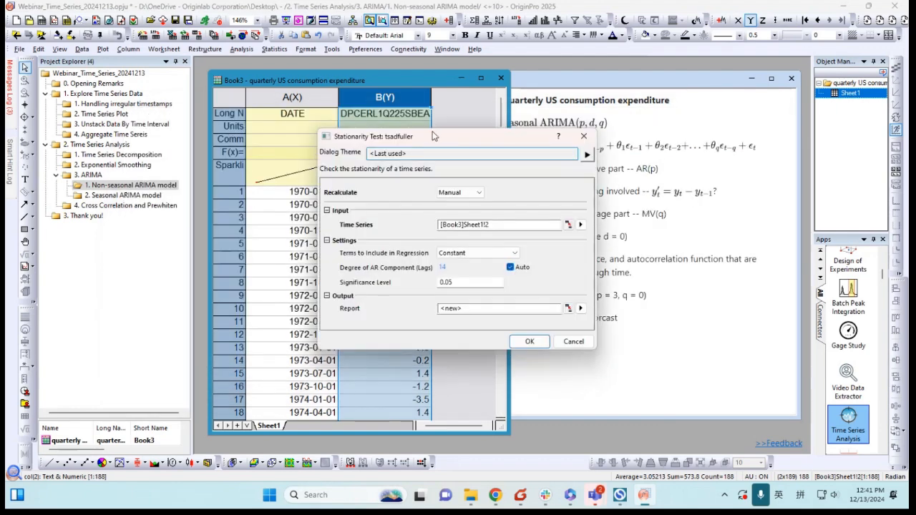
{"action": "left_click_drag", "start_coordinate": [432, 136], "coordinate": [534, 89]}
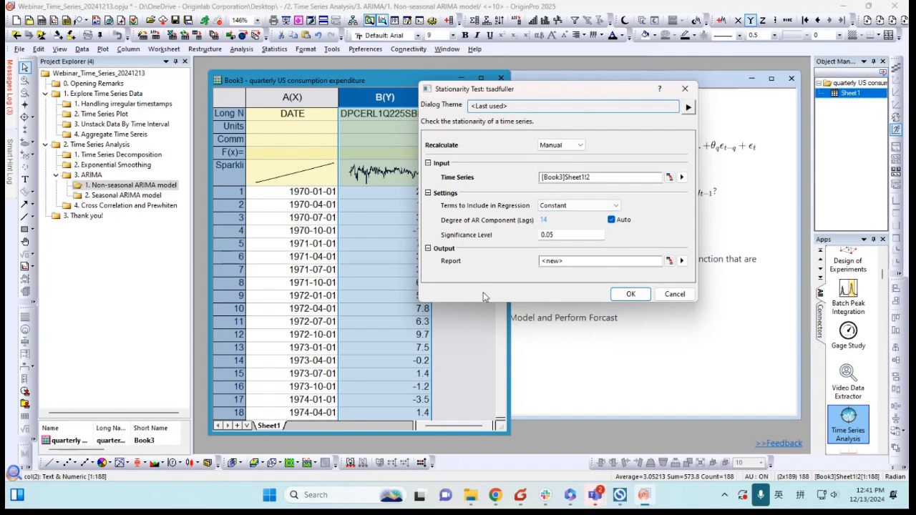
- Set the terms to include in the regression to Constant and Trend and run the stationarity test
{"action": "left_click", "coordinate": [591, 209]}
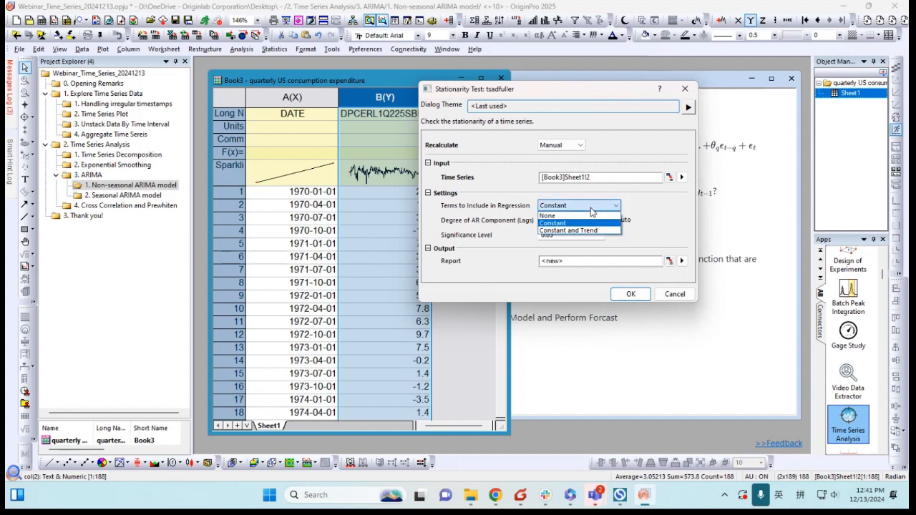
{"action": "left_click", "coordinate": [569, 230]}
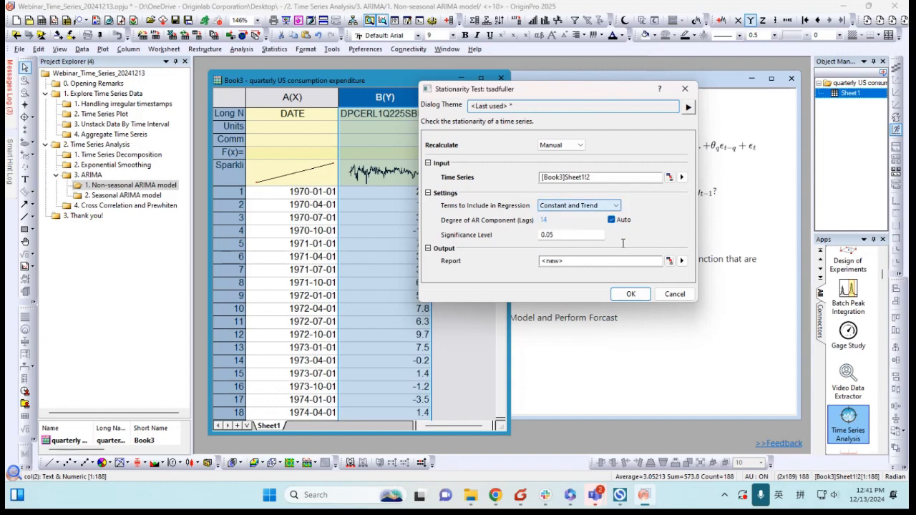
{"action": "left_click", "coordinate": [625, 296]}
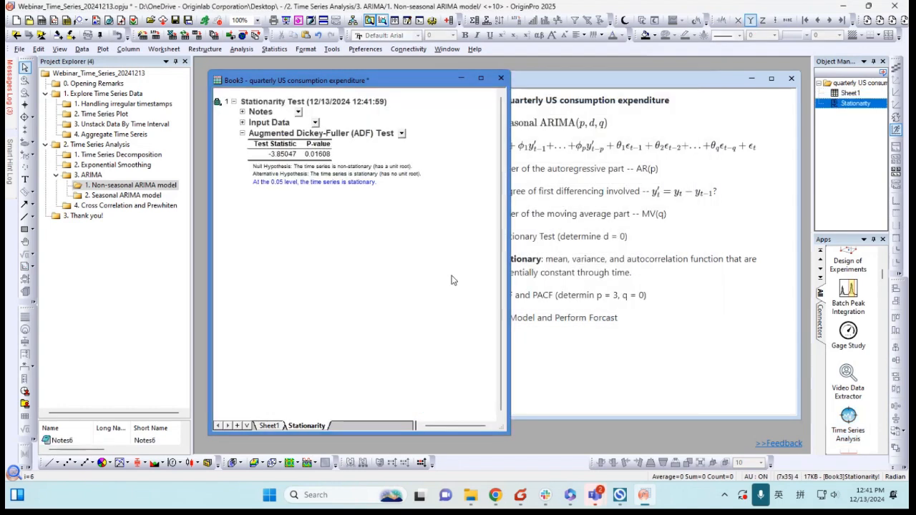
- Zoom in on the Augmented Dickey-Fuller test result, compare it with Notes6, and return Book3 to Sheet1
{"action": "scroll", "coordinate": [351, 204], "scroll_direction": "up", "scroll_amount": 2}
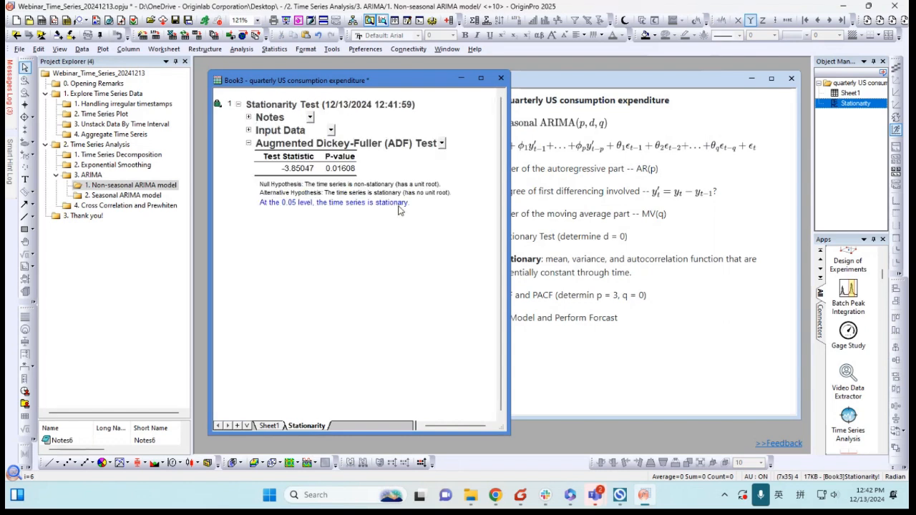
{"action": "left_click", "coordinate": [689, 245]}
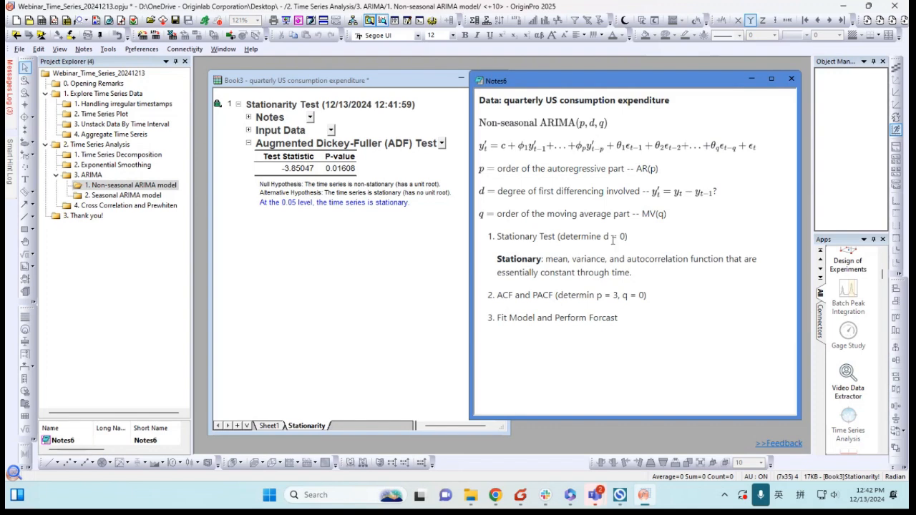
{"action": "left_click", "coordinate": [408, 301]}
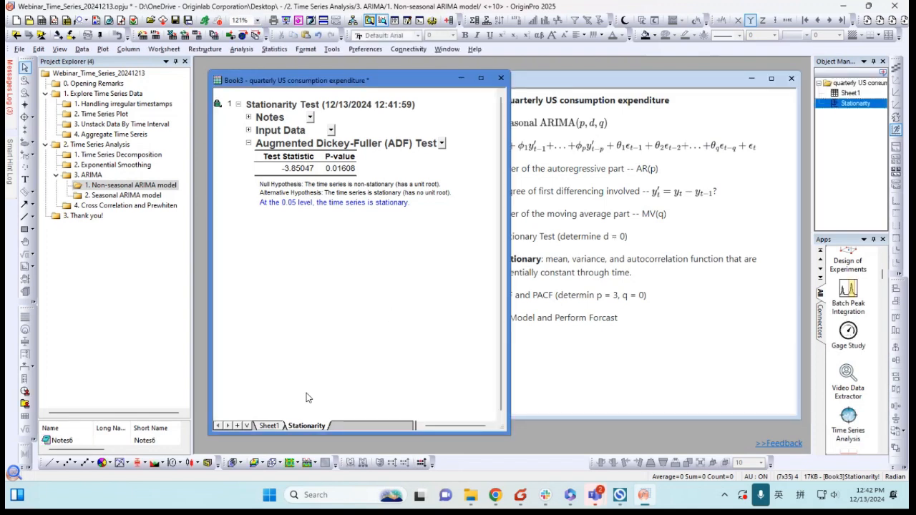
{"action": "left_click", "coordinate": [269, 427]}
{"action": "left_click", "coordinate": [565, 157]}
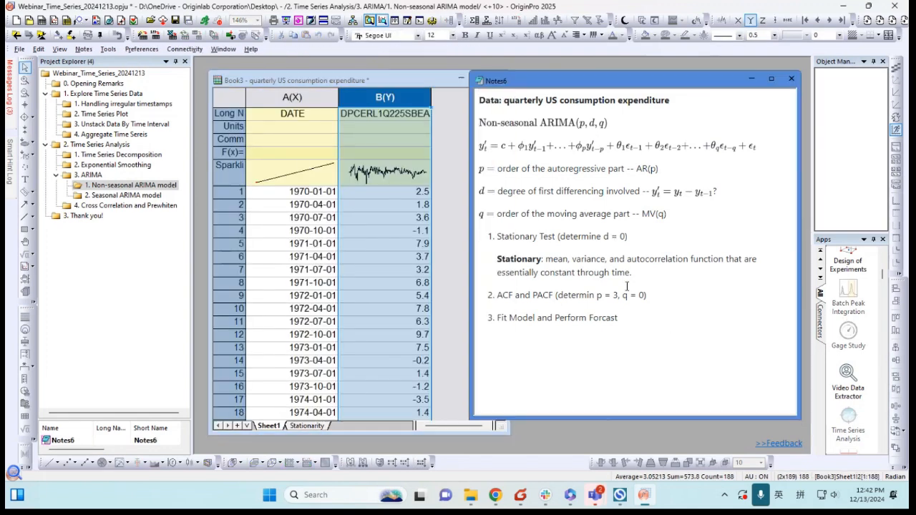
- Run ACF & PACF on Book3's column B with the default settings and view the autocorrelation plots in the report
{"action": "left_click", "coordinate": [407, 96]}
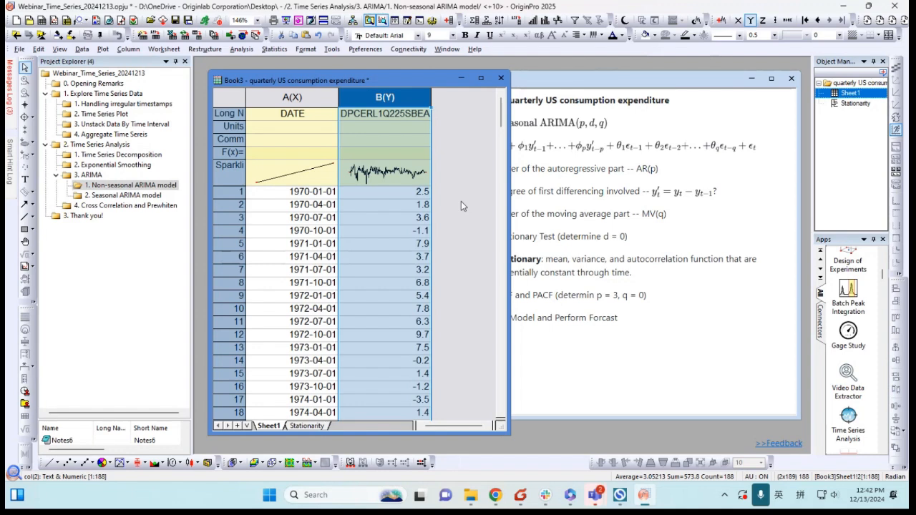
{"action": "left_click", "coordinate": [848, 421]}
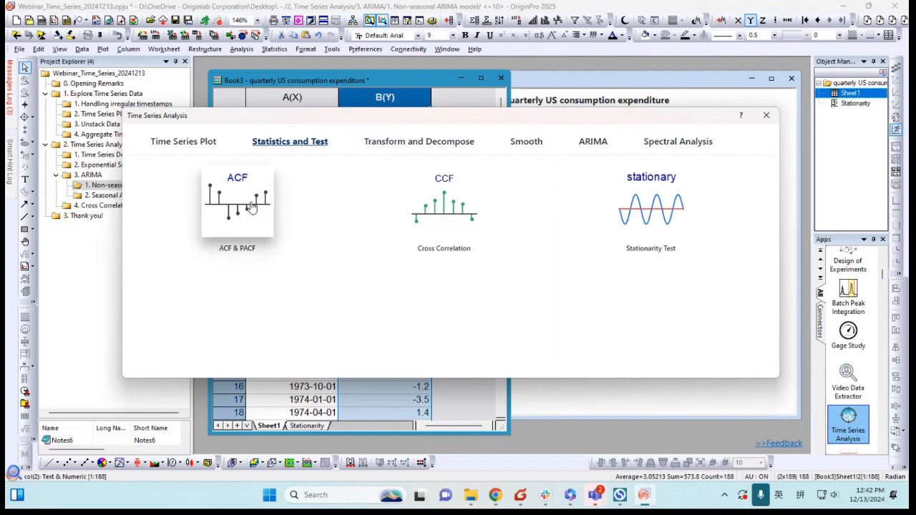
{"action": "left_click", "coordinate": [251, 208]}
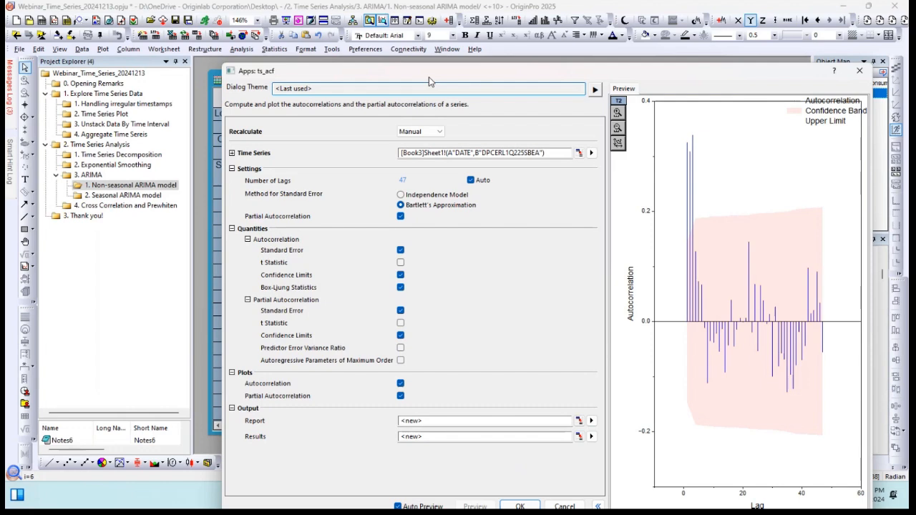
{"action": "left_click_drag", "start_coordinate": [429, 77], "coordinate": [322, 37]}
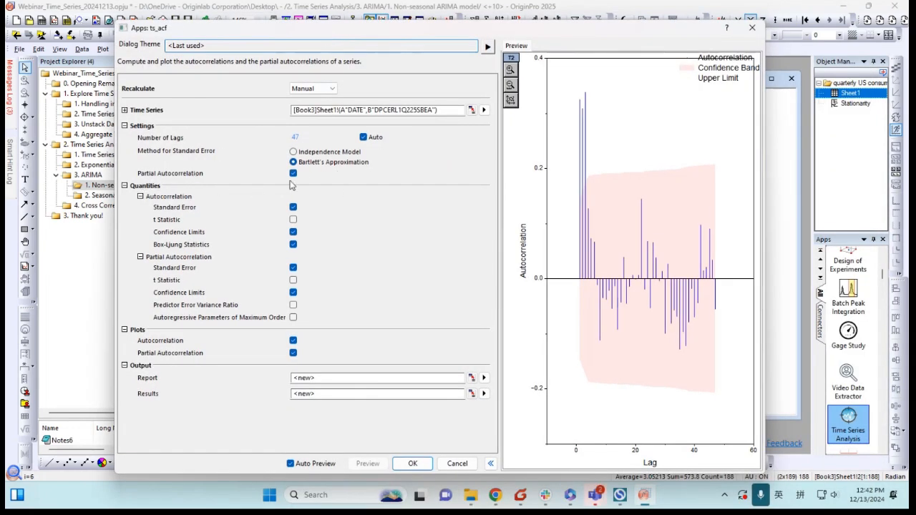
{"action": "left_click", "coordinate": [412, 464]}
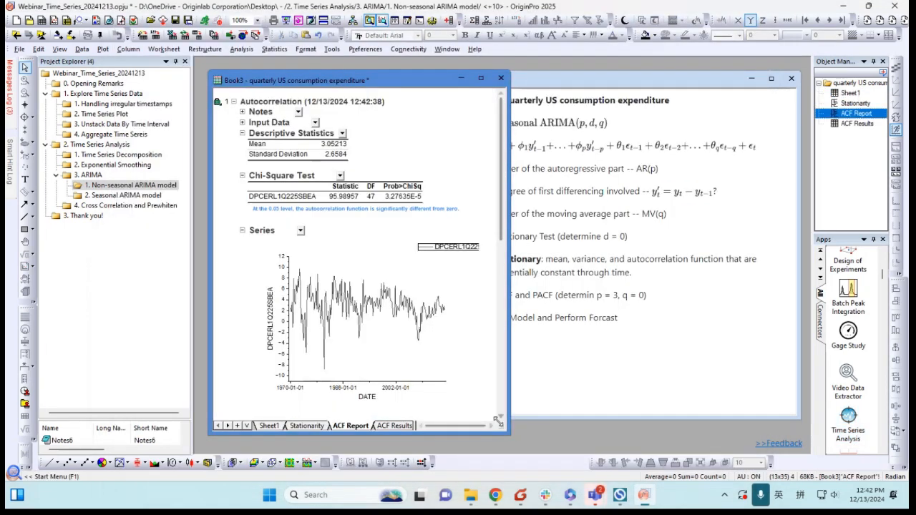
{"action": "scroll", "coordinate": [530, 264], "scroll_direction": "down", "scroll_amount": 8}
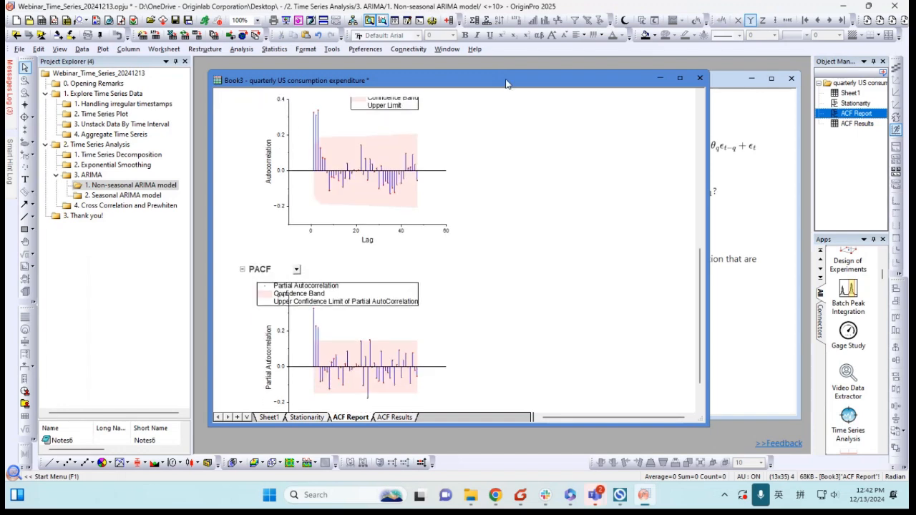
- Resize Book3 so Notes6 is readable beside it, and compare the ACF and PACF plots with the p and q orders in the notes
{"action": "left_click_drag", "start_coordinate": [505, 83], "coordinate": [501, 77]}
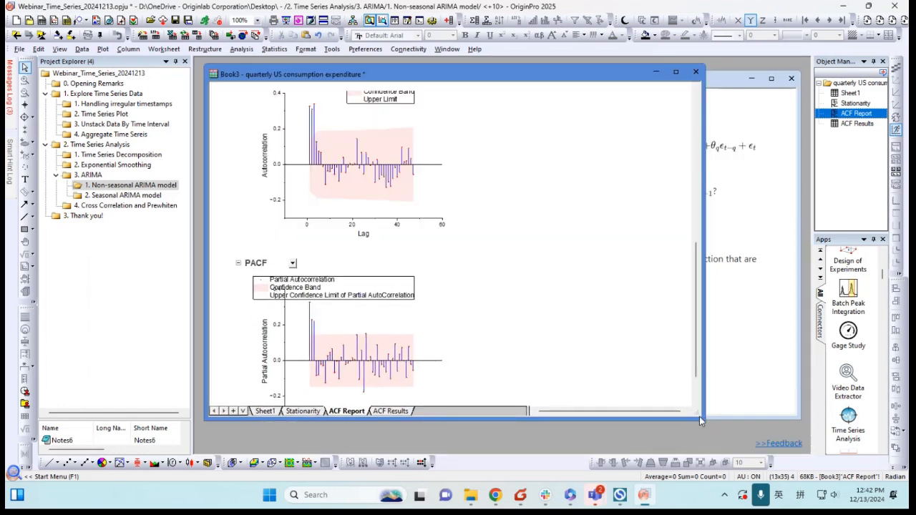
{"action": "left_click_drag", "start_coordinate": [700, 416], "coordinate": [658, 446]}
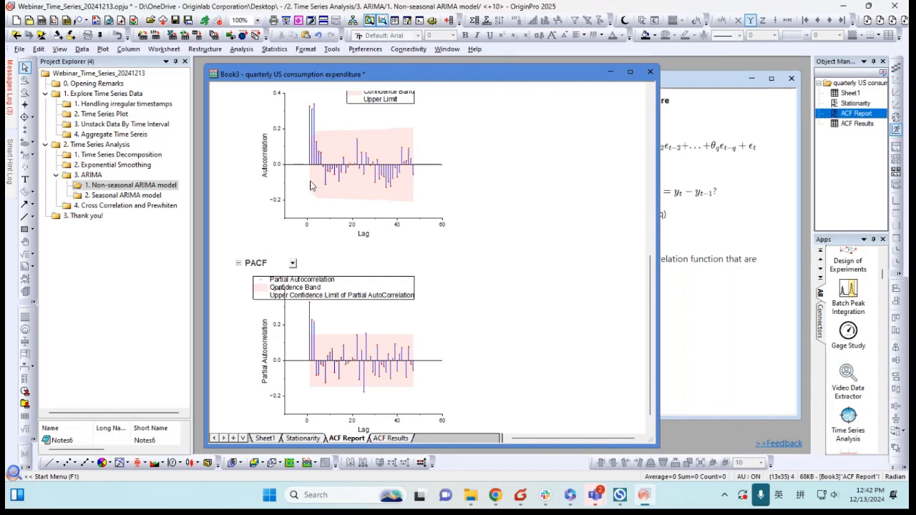
{"action": "scroll", "coordinate": [489, 189], "scroll_direction": "up", "scroll_amount": 1}
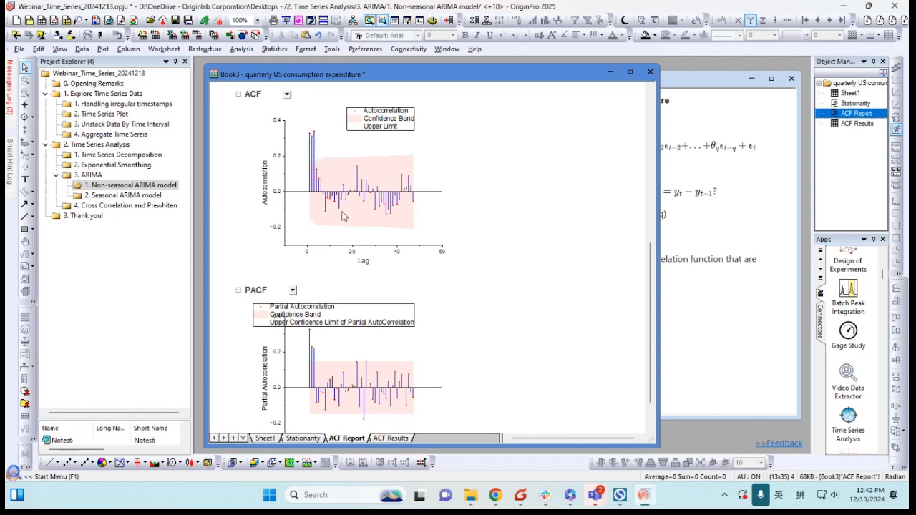
{"action": "left_click", "coordinate": [457, 184]}
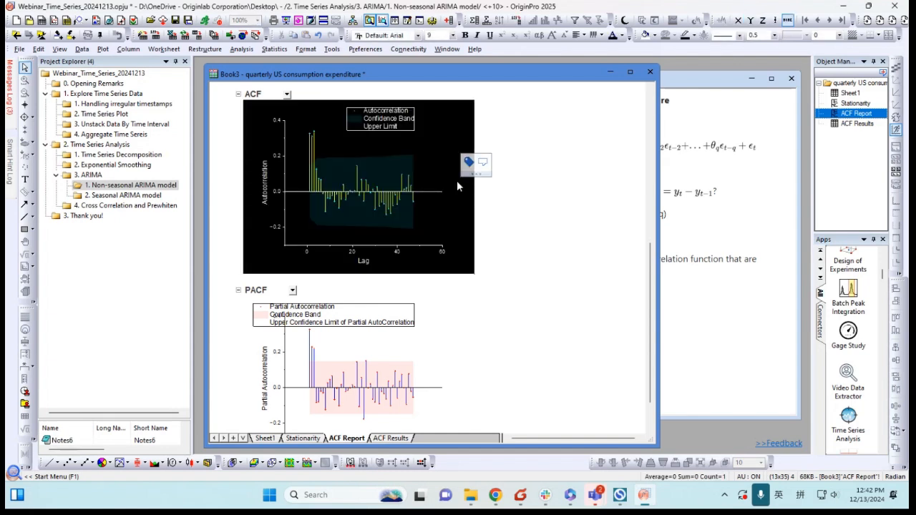
{"action": "left_click", "coordinate": [531, 219]}
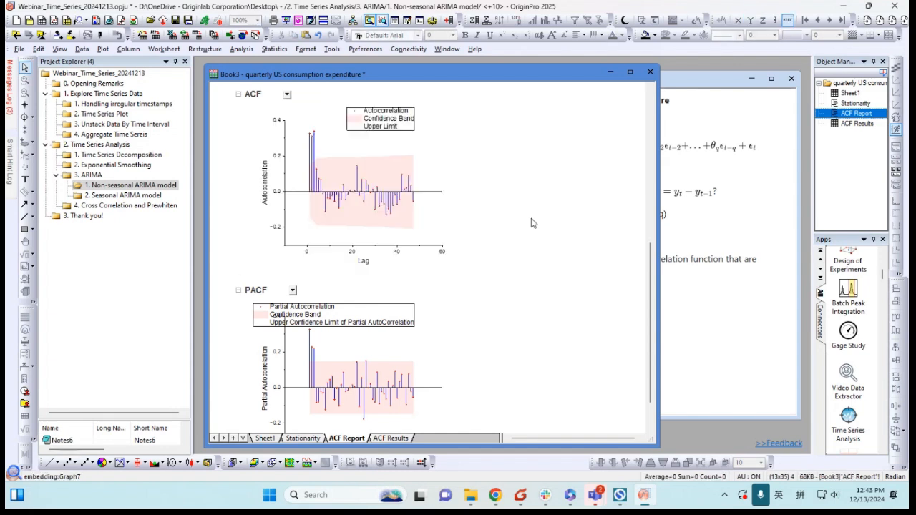
{"action": "left_click_drag", "start_coordinate": [657, 235], "coordinate": [499, 237]}
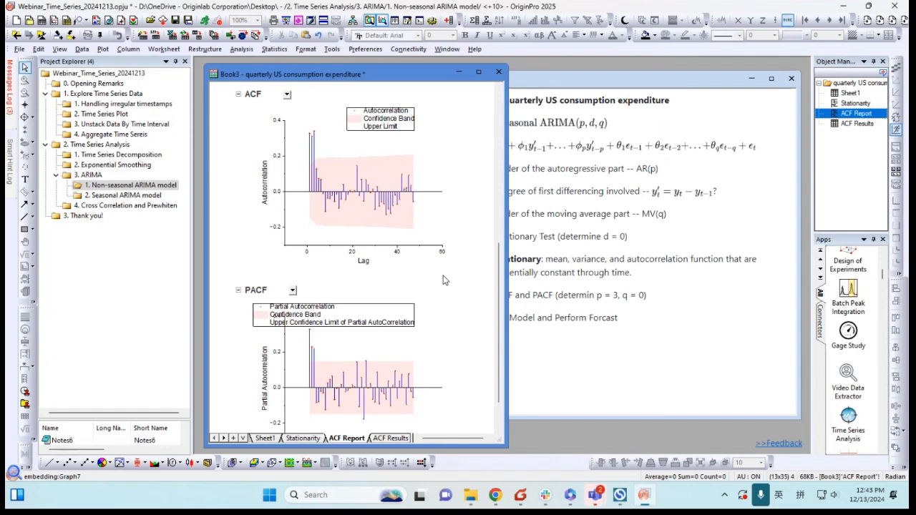
{"action": "scroll", "coordinate": [379, 269], "scroll_direction": "down", "scroll_amount": 2}
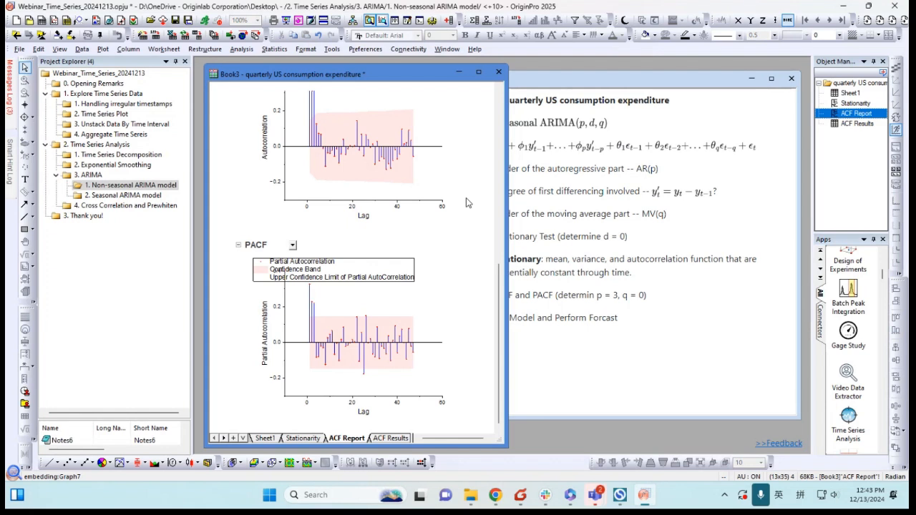
{"action": "left_click", "coordinate": [622, 337]}
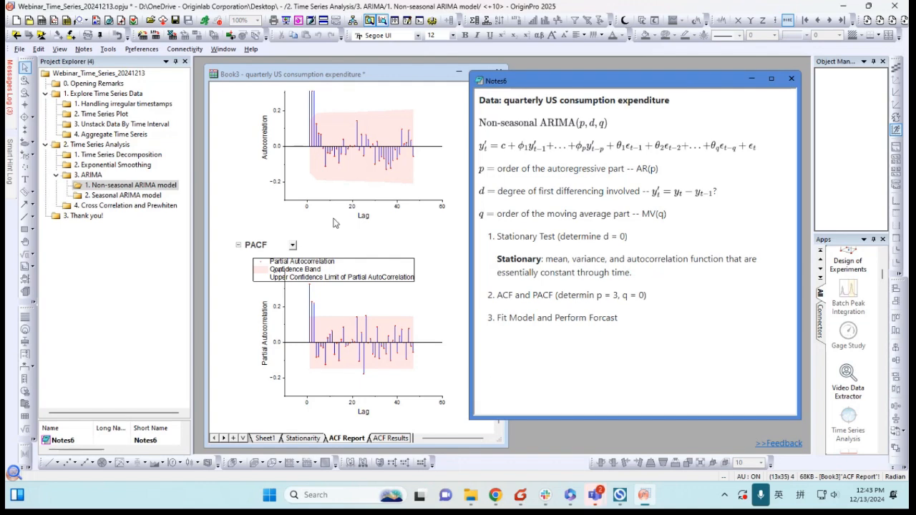
- Start an ARIMA fit on column B of Book3's Sheet1 and reset the dialog theme to System Default
{"action": "left_click", "coordinate": [265, 438]}
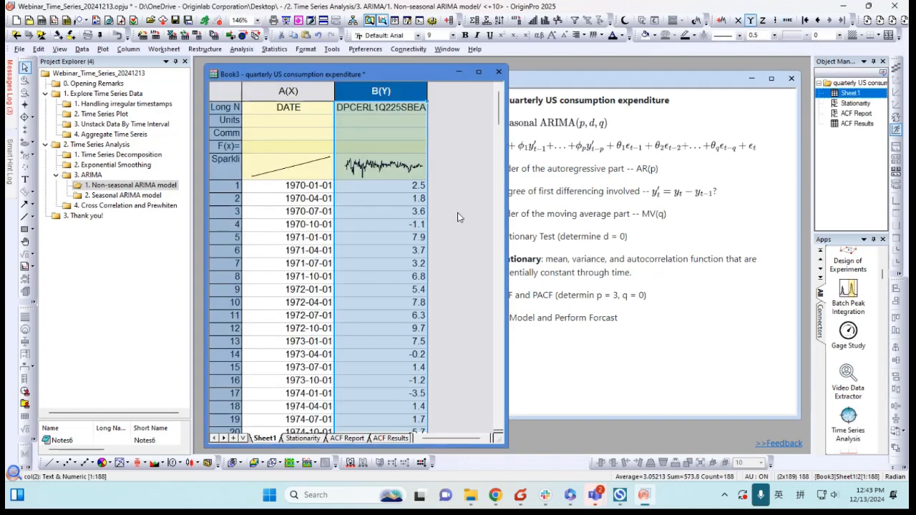
{"action": "left_click", "coordinate": [857, 427]}
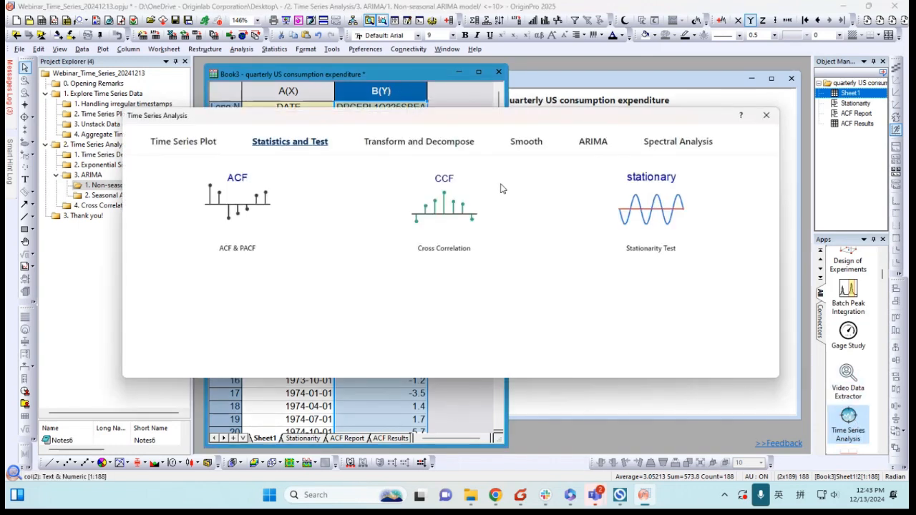
{"action": "left_click", "coordinate": [594, 141]}
{"action": "left_click", "coordinate": [295, 213]}
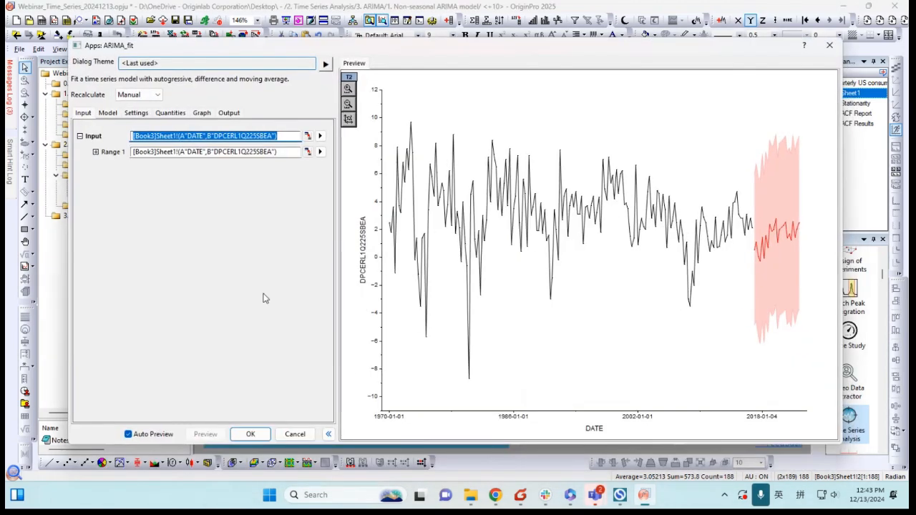
{"action": "left_click", "coordinate": [326, 63]}
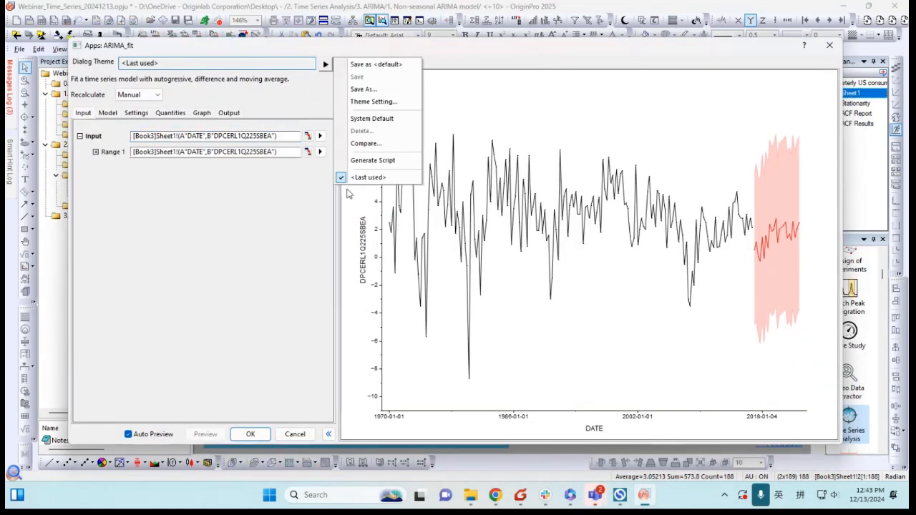
{"action": "left_click", "coordinate": [372, 118]}
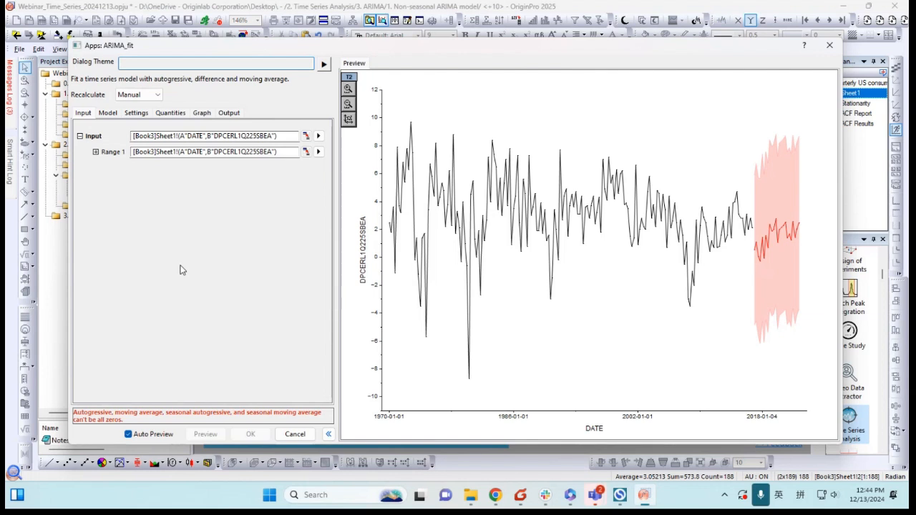
- Set the model's autoregressive order (p) to 3, keeping difference and moving average at 0
{"action": "left_click", "coordinate": [108, 113]}
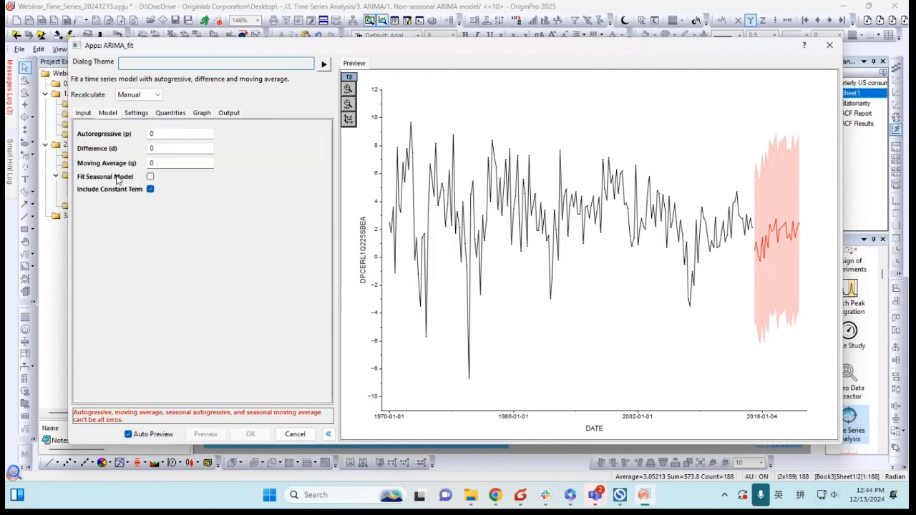
{"action": "double_click", "coordinate": [163, 138]}
{"action": "type", "text": "3"}
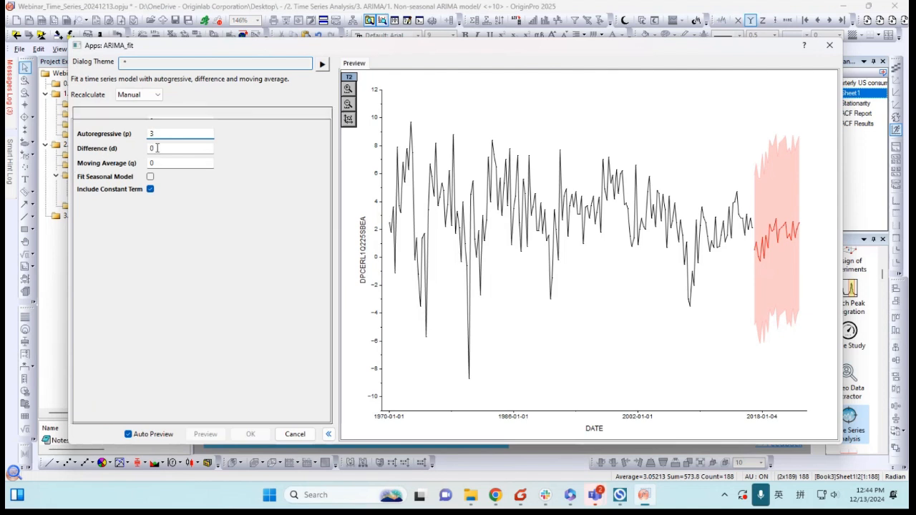
{"action": "left_click", "coordinate": [186, 242]}
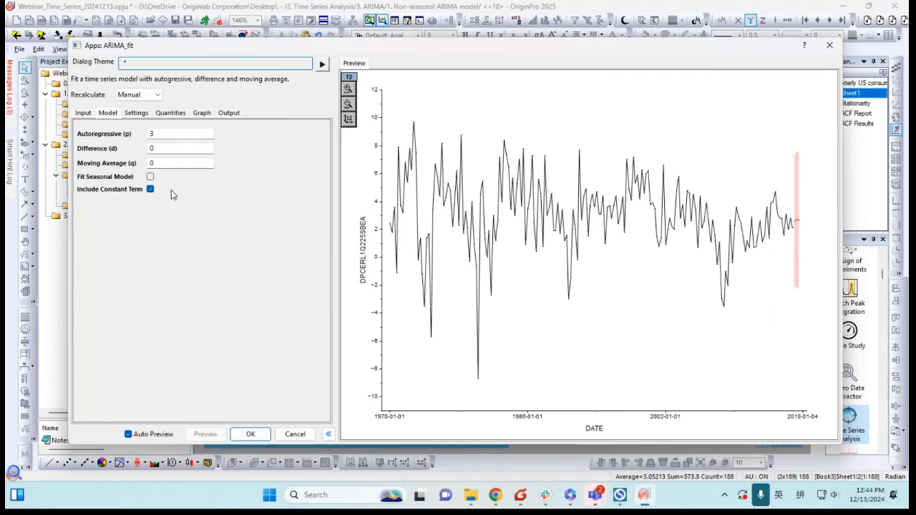
- Include Fitted Data in the computed quantities and set the number of forecasts to 24
{"action": "left_click", "coordinate": [136, 117]}
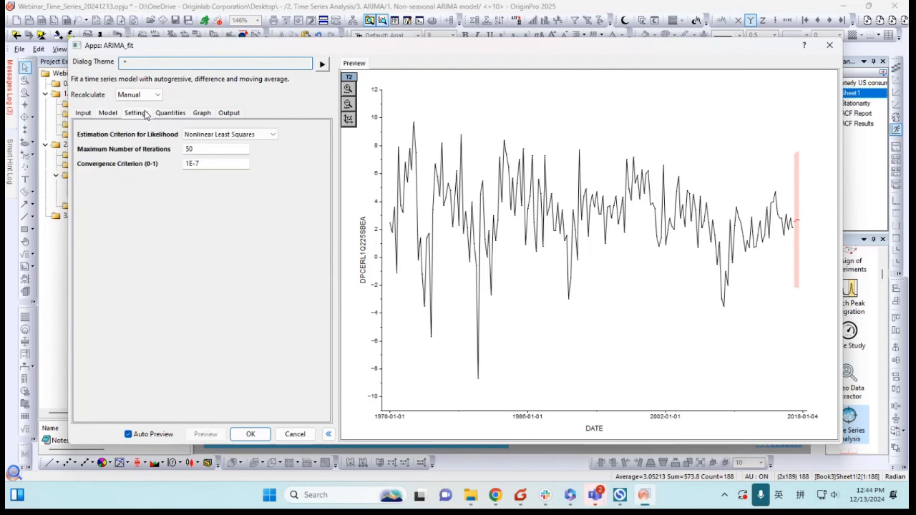
{"action": "left_click", "coordinate": [171, 114]}
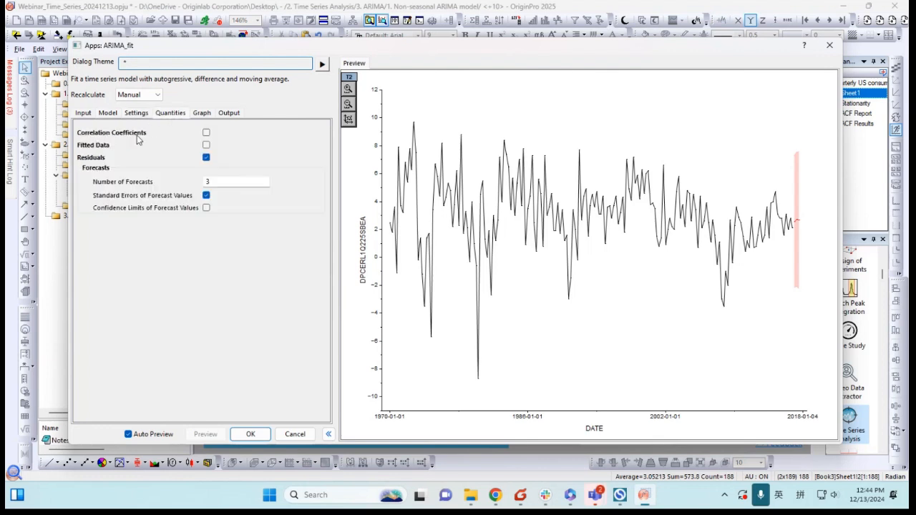
{"action": "left_click", "coordinate": [207, 146]}
{"action": "left_click", "coordinate": [222, 184]}
{"action": "key", "text": "BackSpace"}
{"action": "type", "text": "4"}
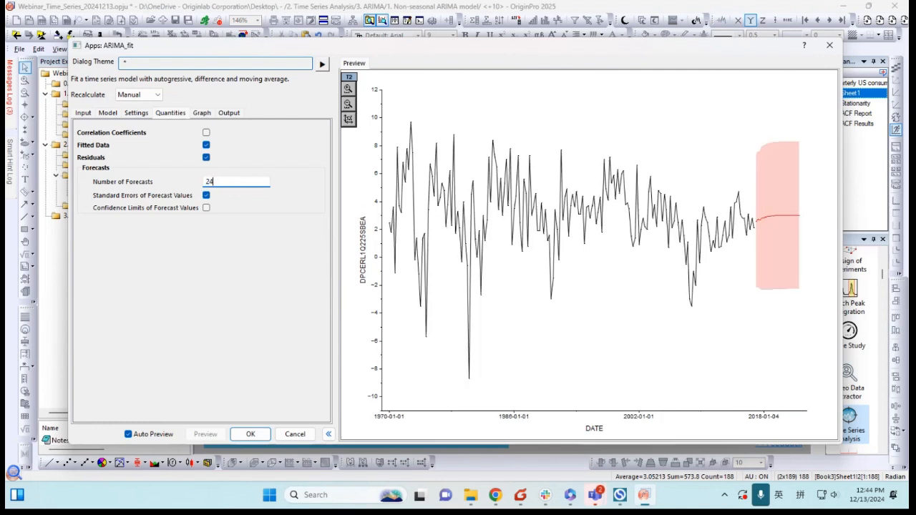
{"action": "left_click", "coordinate": [154, 286]}
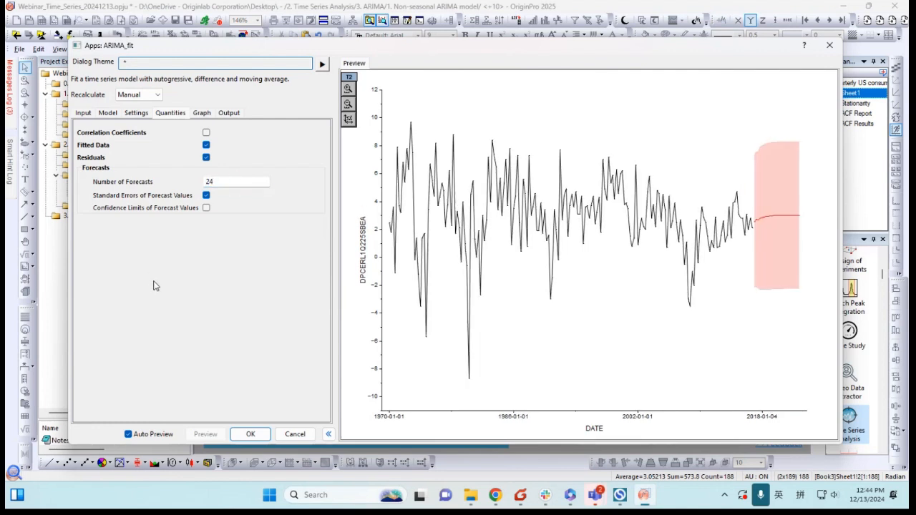
- Run the ARIMA fit with the default graph and output options, enlarge Book3, and review the report's parameters, time series plot and residual plots
{"action": "left_click", "coordinate": [208, 114]}
{"action": "left_click", "coordinate": [229, 113]}
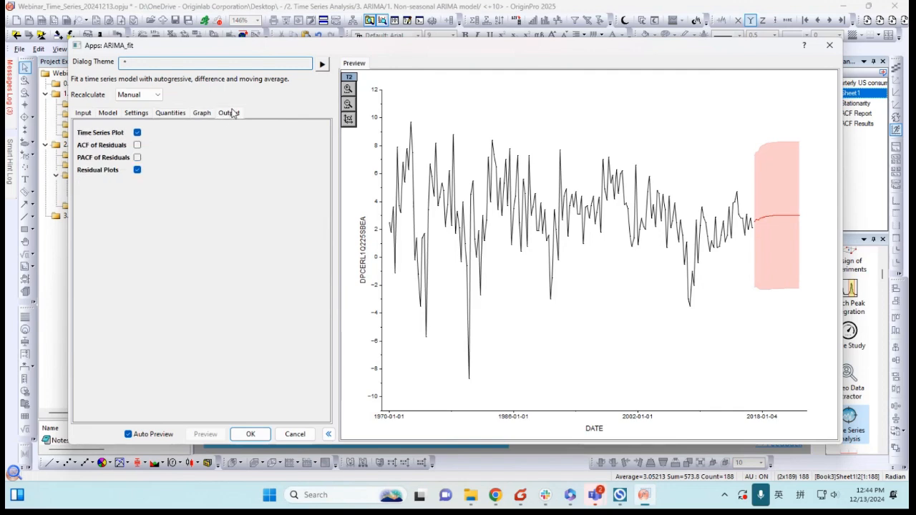
{"action": "left_click", "coordinate": [251, 434]}
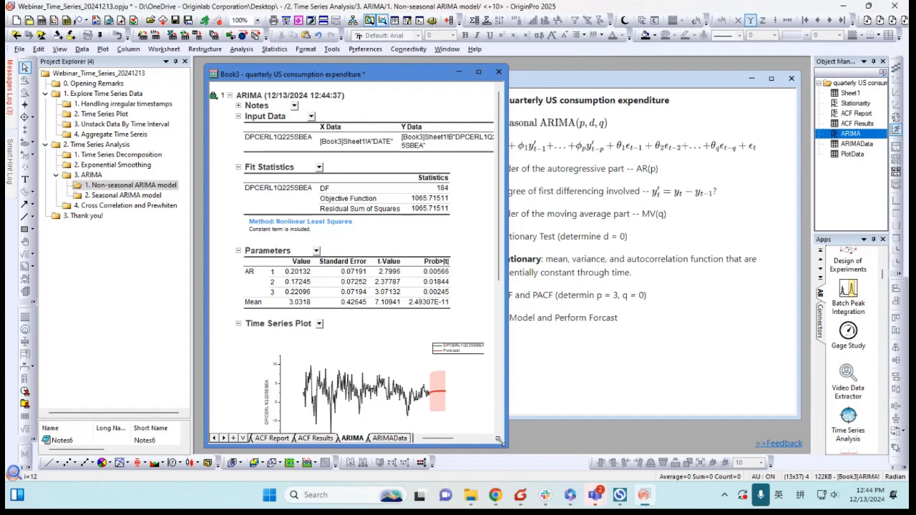
{"action": "left_click_drag", "start_coordinate": [509, 448], "coordinate": [700, 433]}
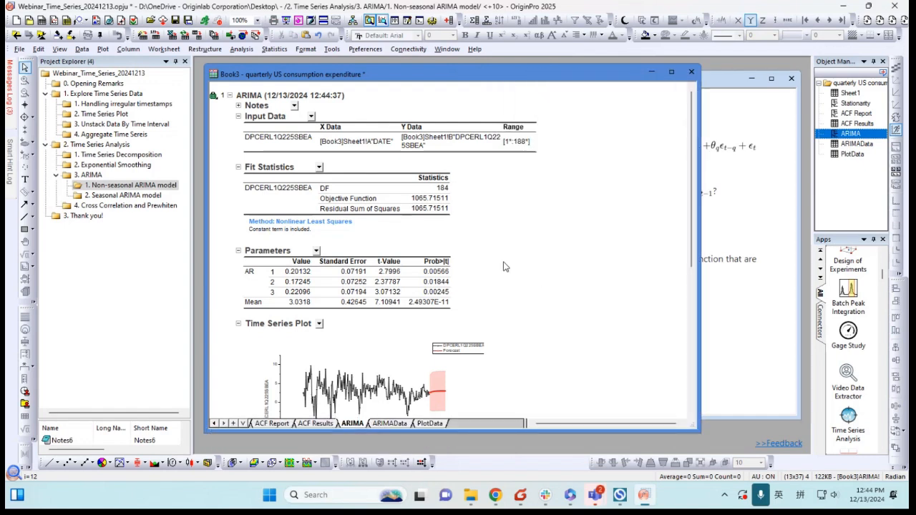
{"action": "scroll", "coordinate": [503, 266], "scroll_direction": "down", "scroll_amount": 1}
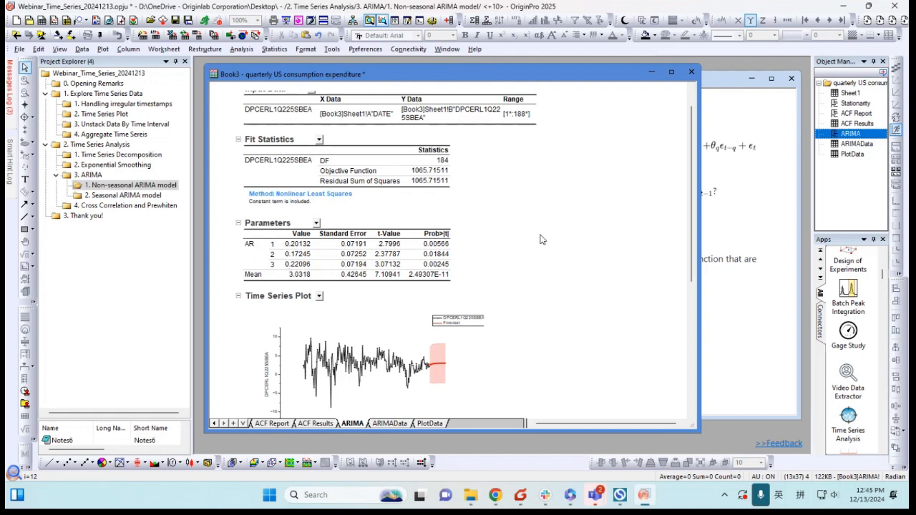
{"action": "scroll", "coordinate": [541, 239], "scroll_direction": "down", "scroll_amount": 3}
{"action": "scroll", "coordinate": [540, 240], "scroll_direction": "down", "scroll_amount": 4}
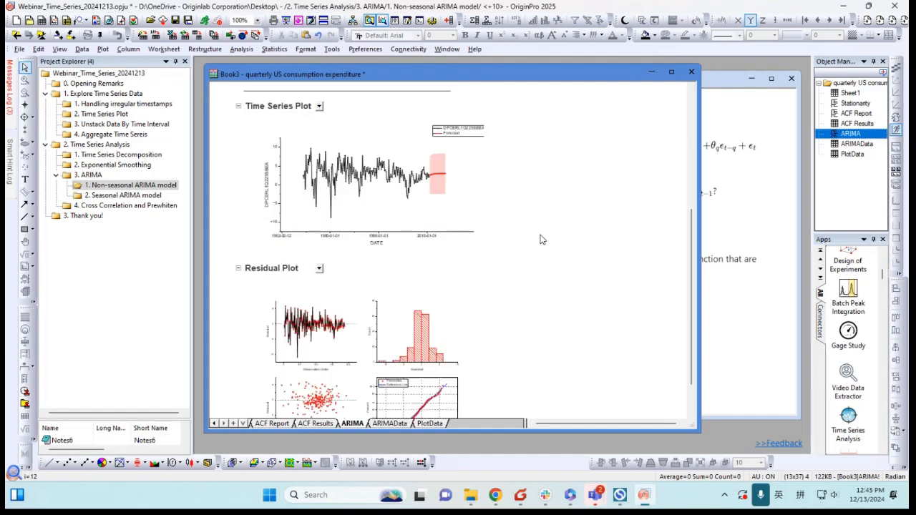
{"action": "scroll", "coordinate": [540, 240], "scroll_direction": "up", "scroll_amount": 8}
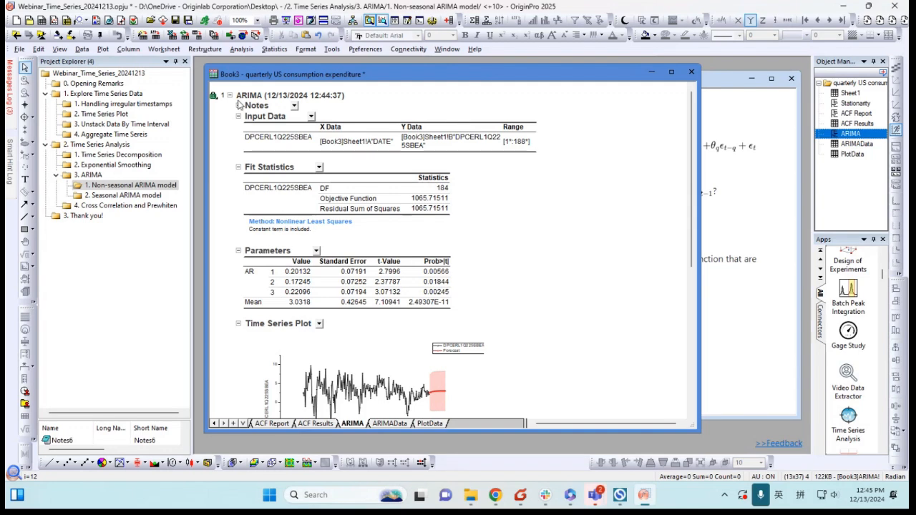
- Change the existing ARIMA analysis to autoregressive order 4, refit it, and review the updated parameters in a shortened Book3 window
{"action": "left_click", "coordinate": [214, 97]}
{"action": "left_click", "coordinate": [252, 103]}
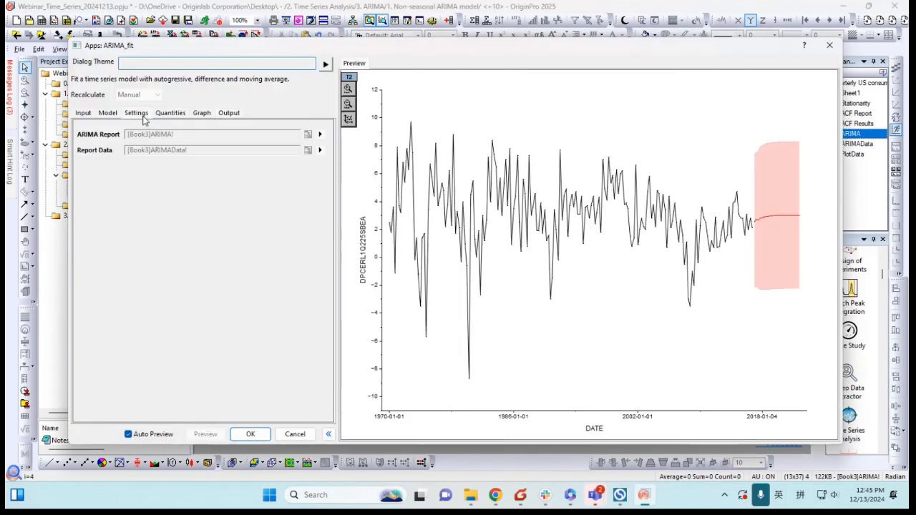
{"action": "left_click", "coordinate": [139, 114]}
{"action": "left_click", "coordinate": [109, 113]}
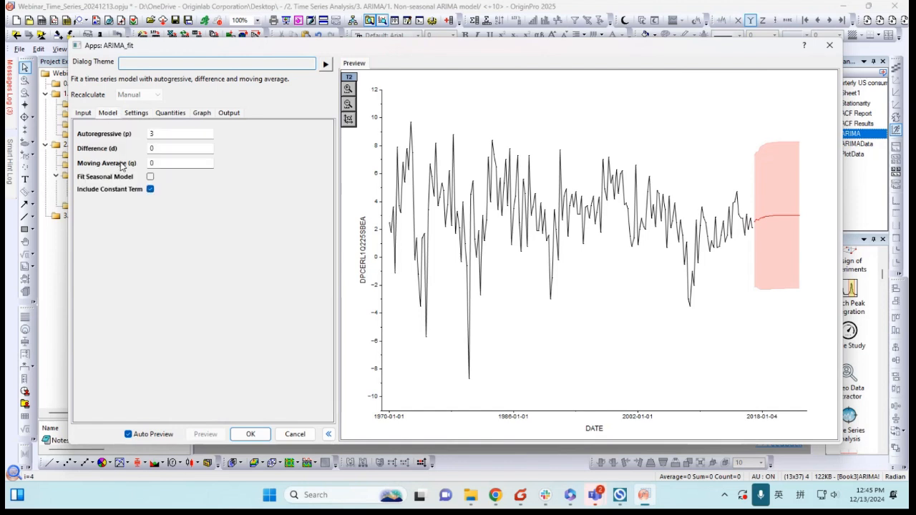
{"action": "double_click", "coordinate": [152, 134]}
{"action": "type", "text": "4"}
{"action": "left_click", "coordinate": [229, 286]}
{"action": "left_click", "coordinate": [261, 436]}
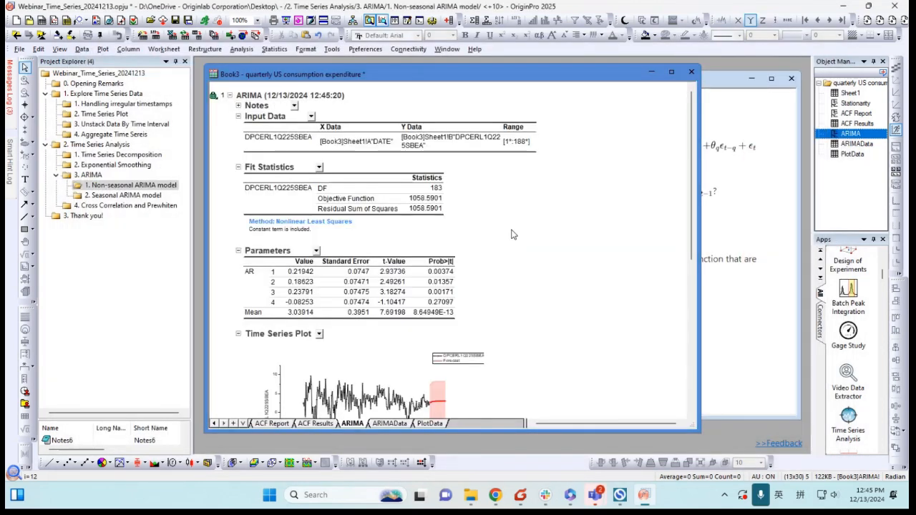
{"action": "scroll", "coordinate": [512, 234], "scroll_direction": "down", "scroll_amount": 3}
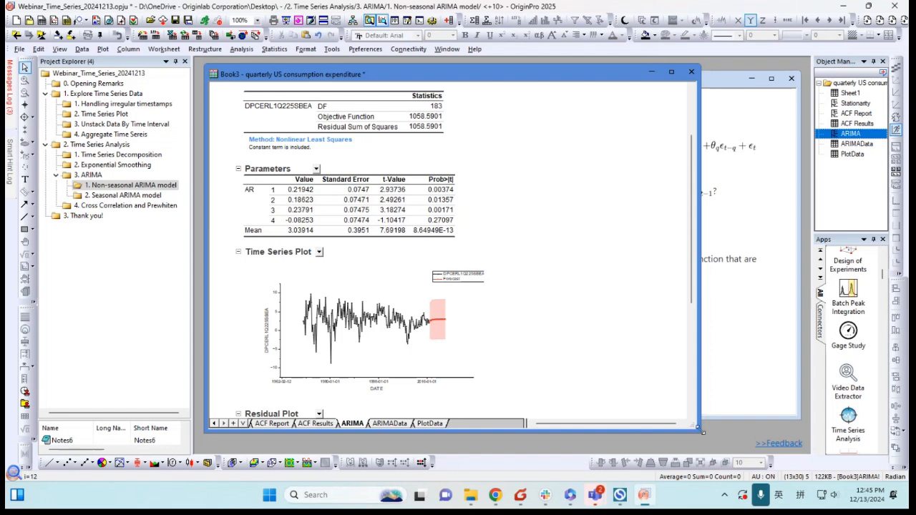
{"action": "left_click_drag", "start_coordinate": [688, 428], "coordinate": [687, 372]}
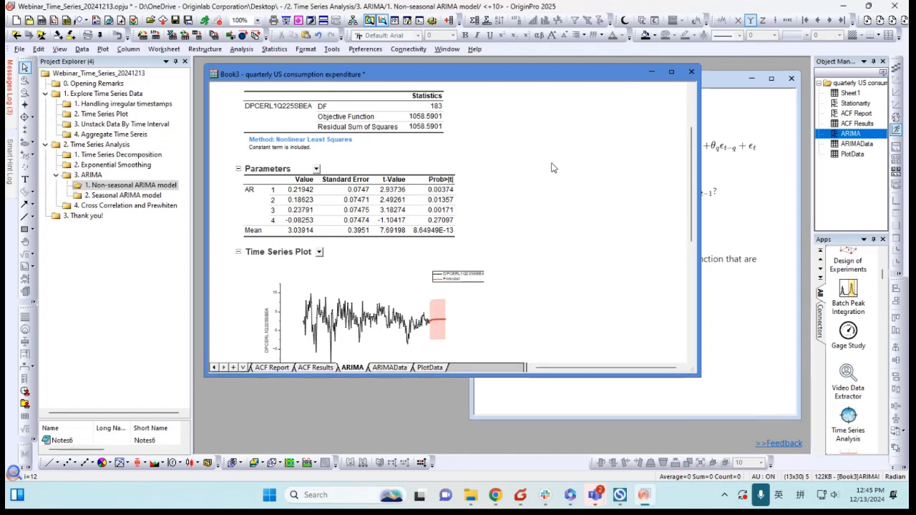
- Open the project folder "2. Seasonal ARIMA model", lengthen the Book4 window, and inspect column B's sparkline for seasonality
{"action": "left_click", "coordinate": [140, 197]}
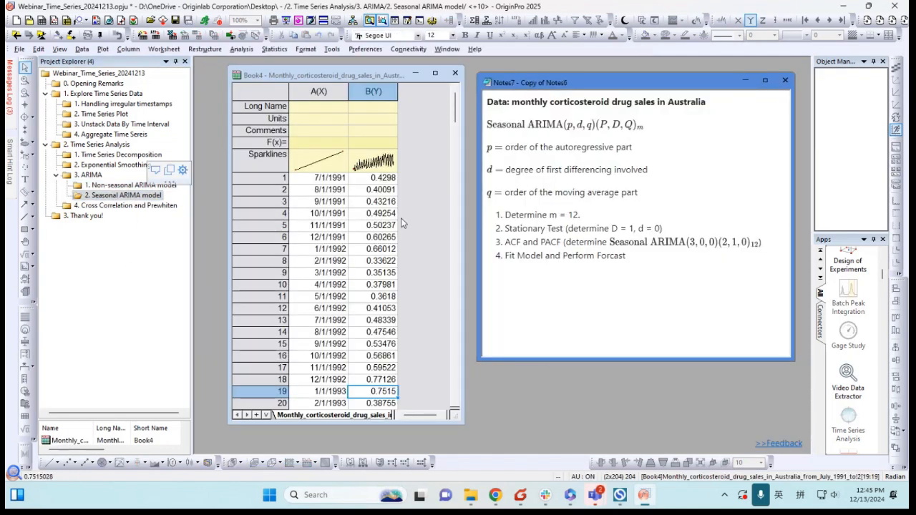
{"action": "left_click_drag", "start_coordinate": [465, 423], "coordinate": [446, 453]}
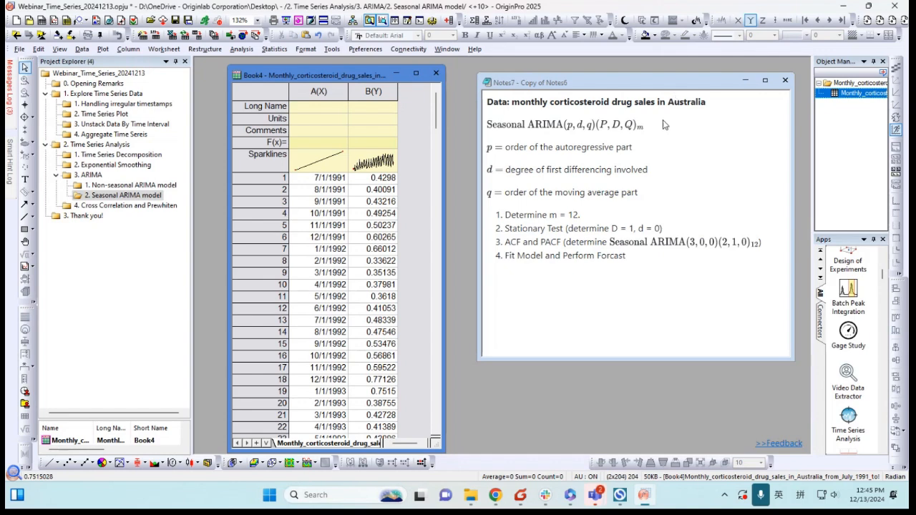
{"action": "double_click", "coordinate": [380, 159]}
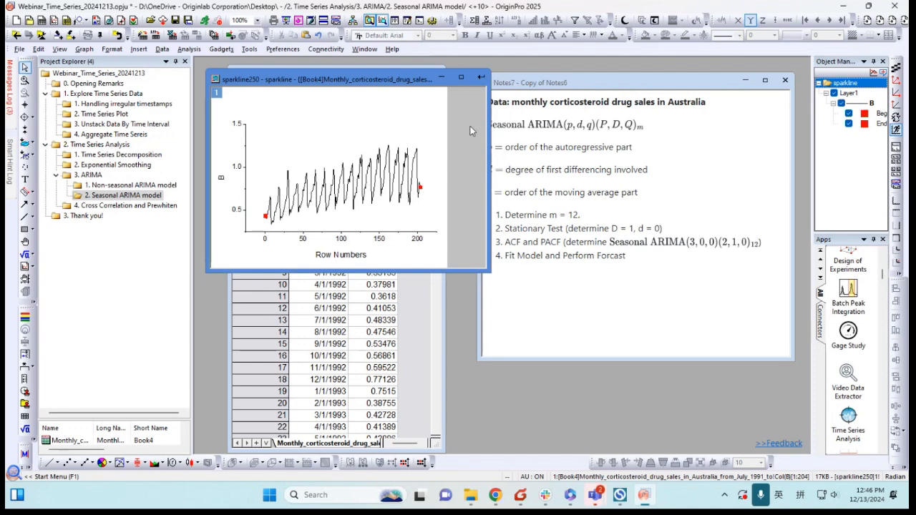
{"action": "left_click", "coordinate": [481, 76]}
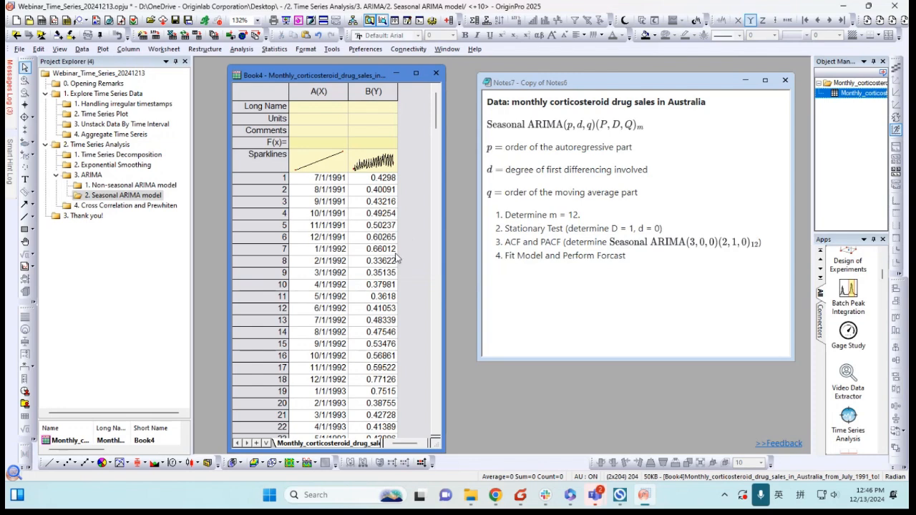
- Inspect the enlarged sparkline of column B's monthly sales and widen the Book4 window
{"action": "left_click", "coordinate": [372, 92]}
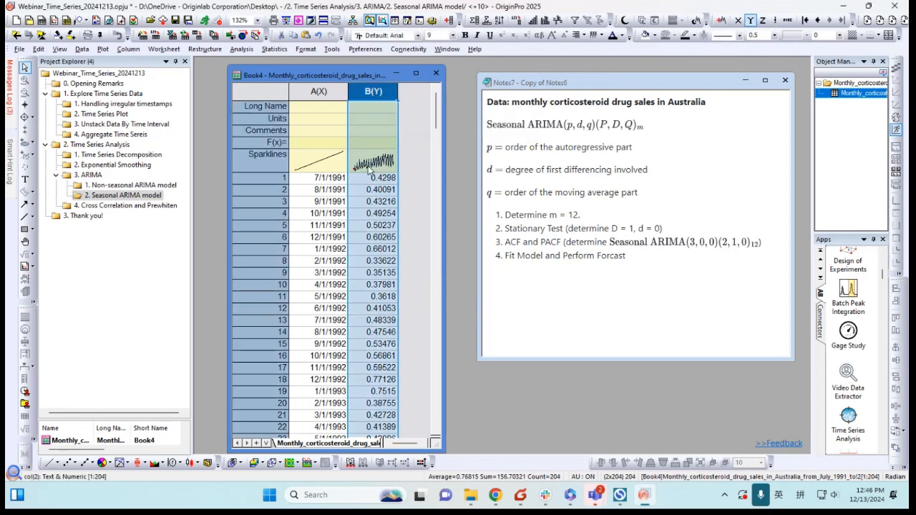
{"action": "mouse_move", "coordinate": [377, 169]}
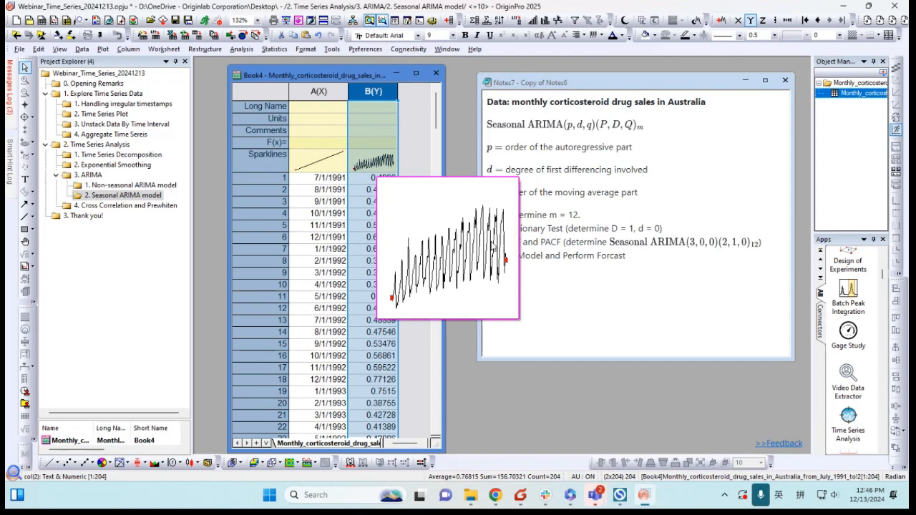
{"action": "left_click", "coordinate": [418, 150]}
{"action": "left_click_drag", "start_coordinate": [445, 164], "coordinate": [528, 179]}
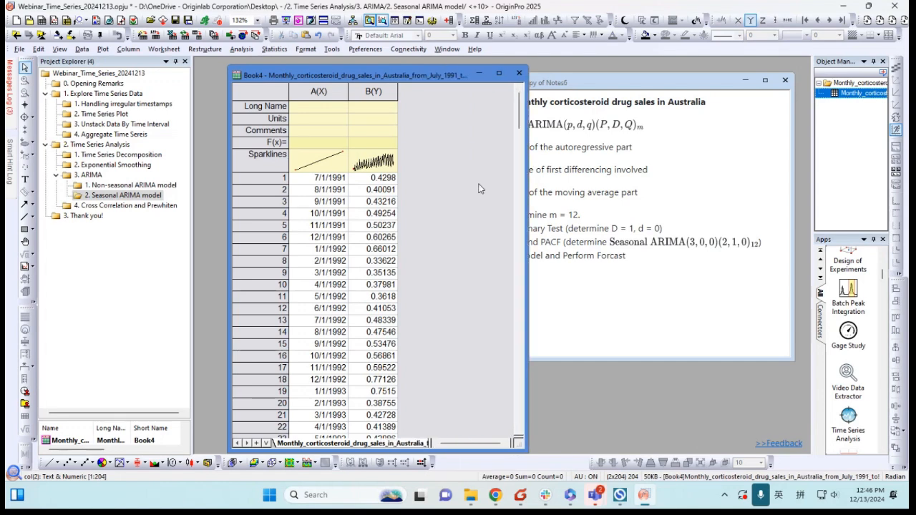
- Compute the seasonal difference of column B with order 1 and period 12, leaving non-seasonal differencing off, into a new column
{"action": "left_click", "coordinate": [373, 92]}
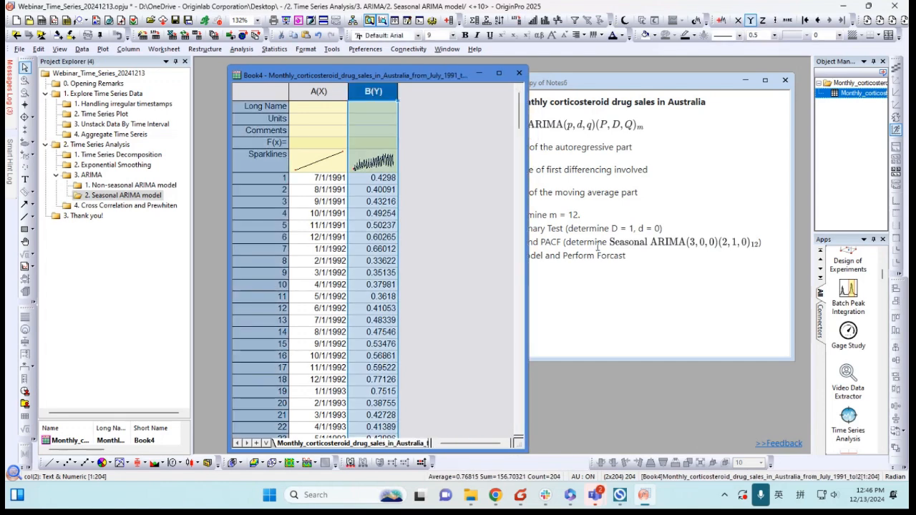
{"action": "left_click", "coordinate": [849, 421]}
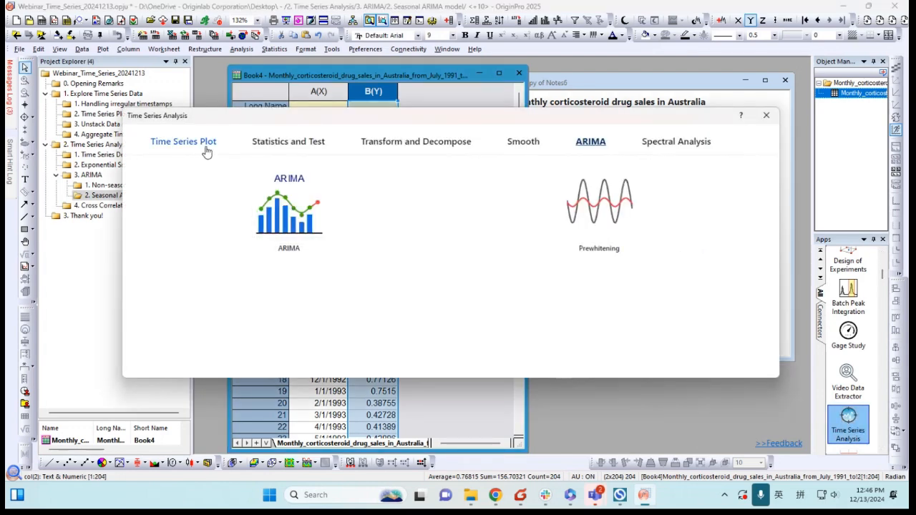
{"action": "left_click", "coordinate": [418, 142]}
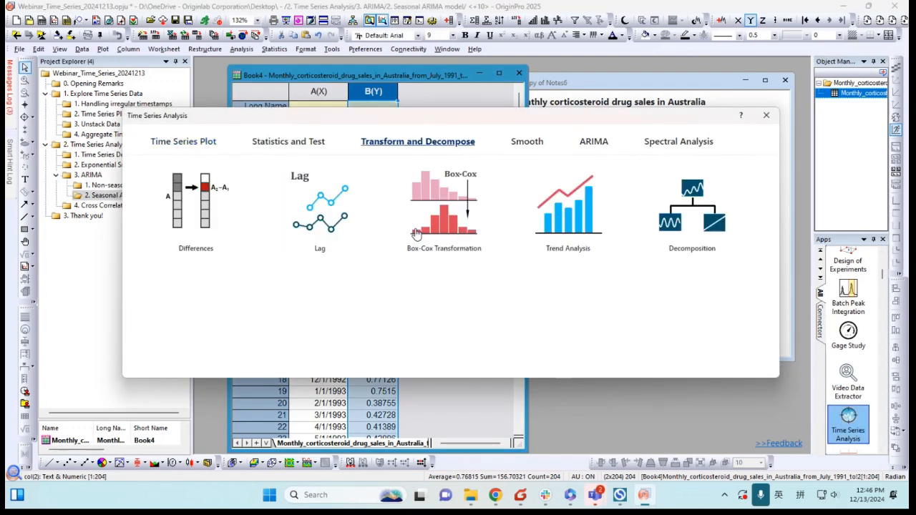
{"action": "left_click", "coordinate": [201, 218]}
{"action": "left_click_drag", "start_coordinate": [430, 37], "coordinate": [367, 31]}
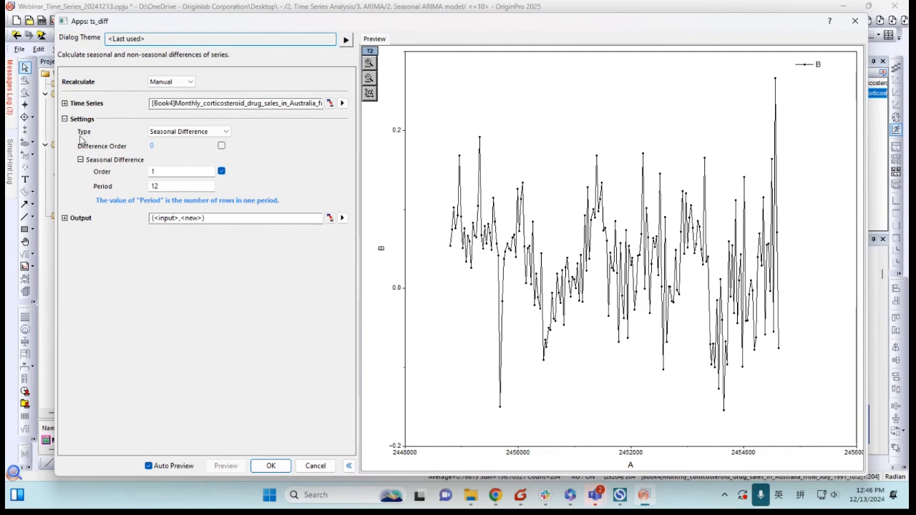
{"action": "left_click", "coordinate": [193, 133]}
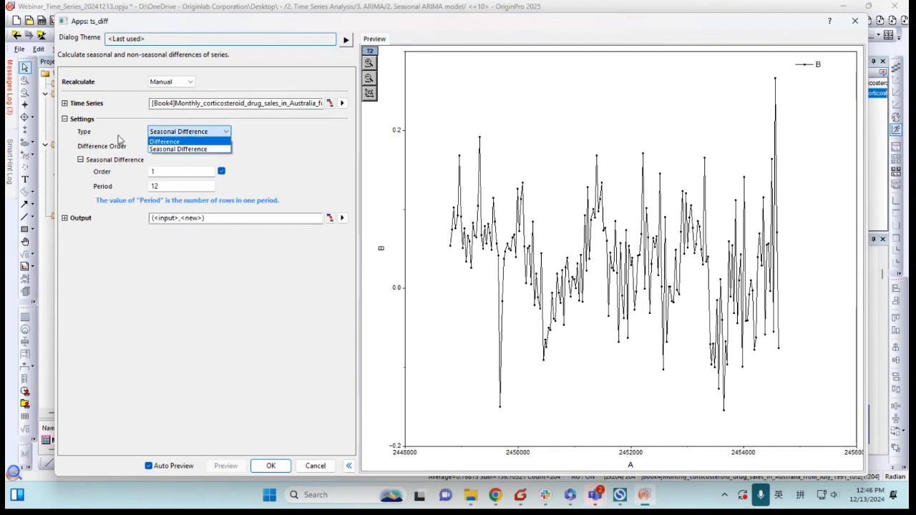
{"action": "left_click", "coordinate": [192, 149]}
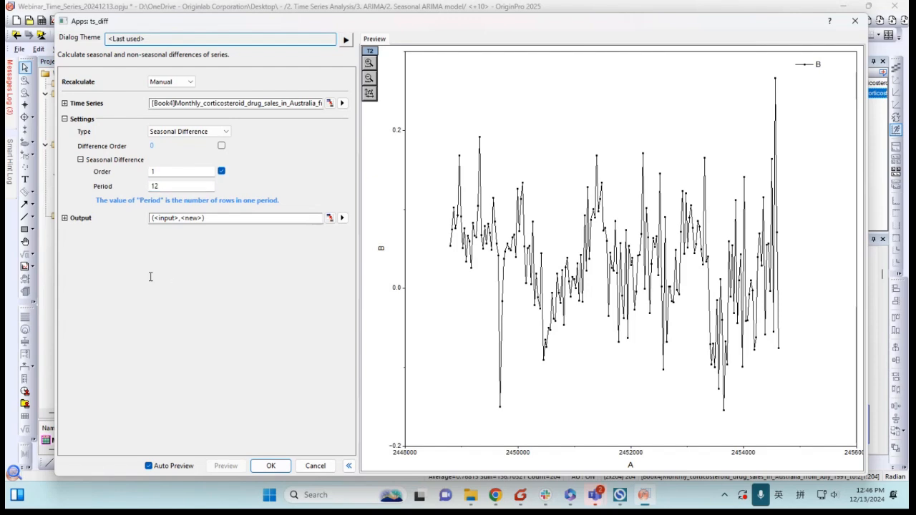
{"action": "left_click", "coordinate": [269, 466]}
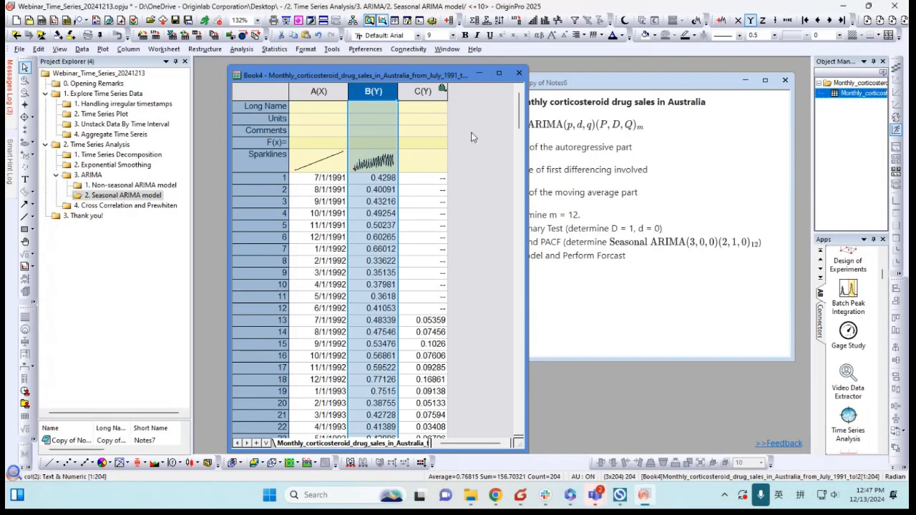
- Add a sparkline to the seasonally differenced column C and inspect its enlarged preview
{"action": "left_click", "coordinate": [424, 91]}
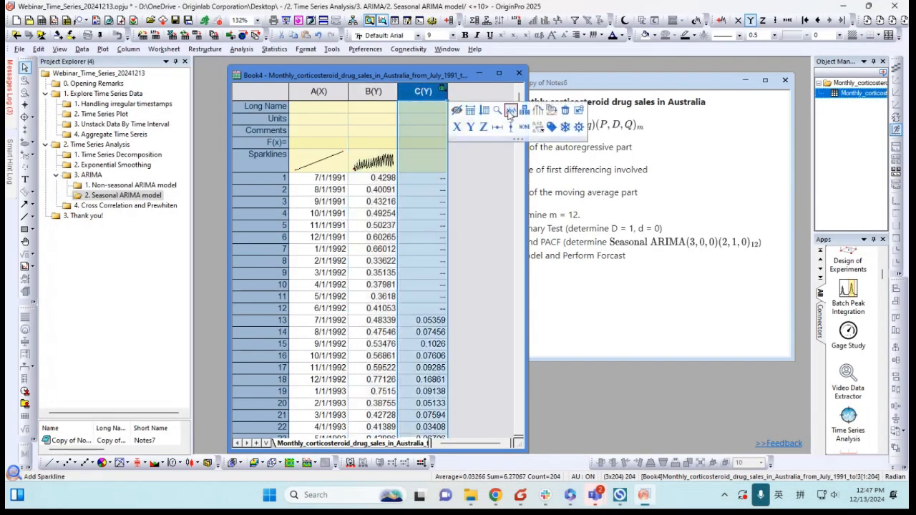
{"action": "left_click", "coordinate": [510, 112]}
{"action": "mouse_move", "coordinate": [424, 172]}
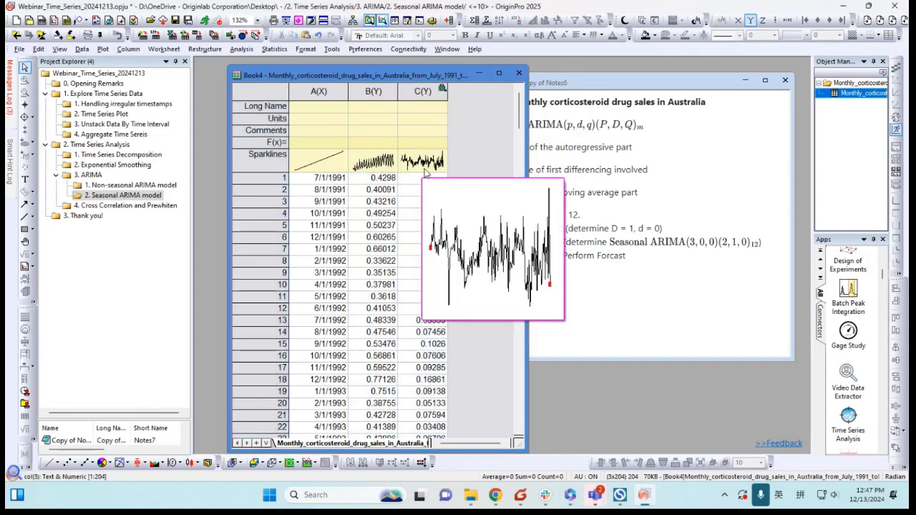
- Run a Stationarity Test on column C with Constant and Trend, automatic lags and a 0.05 significance level, narrowing the Book4 window
{"action": "left_click", "coordinate": [423, 90]}
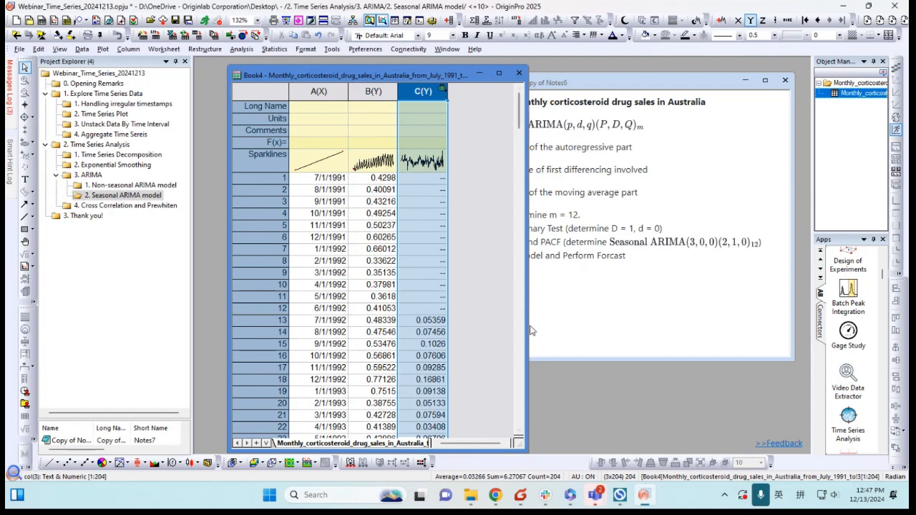
{"action": "left_click_drag", "start_coordinate": [527, 327], "coordinate": [495, 327]}
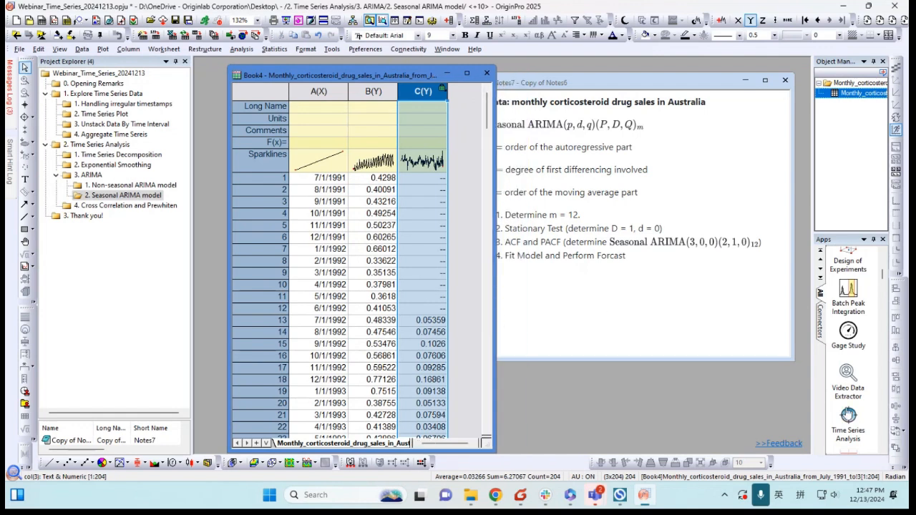
{"action": "left_click", "coordinate": [848, 434]}
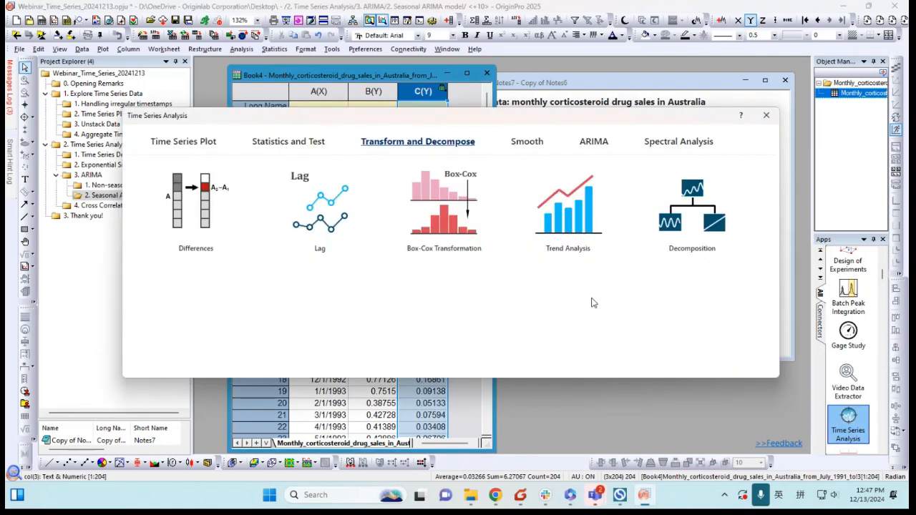
{"action": "left_click", "coordinate": [286, 143]}
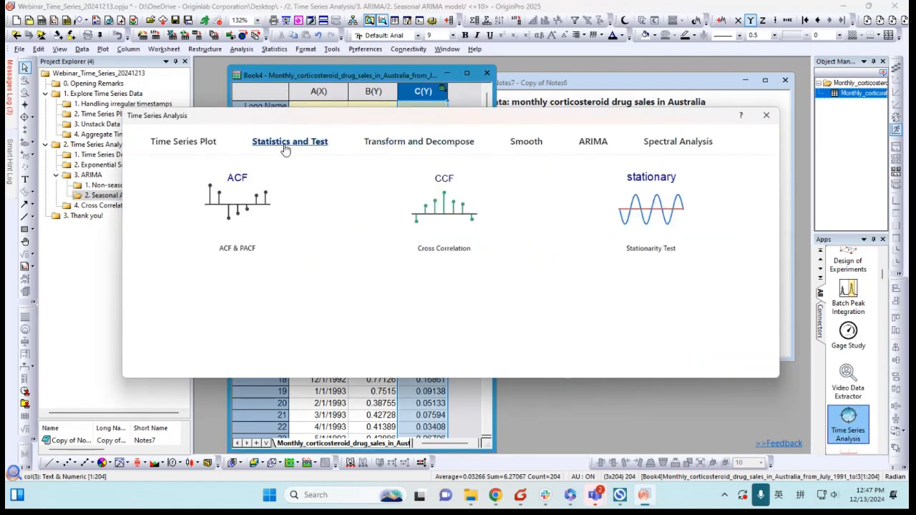
{"action": "left_click", "coordinate": [658, 216]}
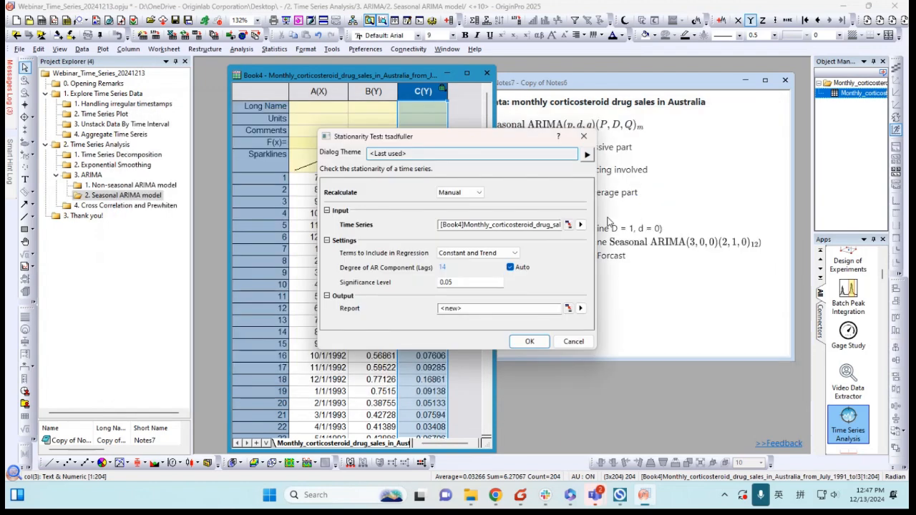
{"action": "left_click_drag", "start_coordinate": [495, 145], "coordinate": [634, 101]}
{"action": "left_click", "coordinate": [669, 297]}
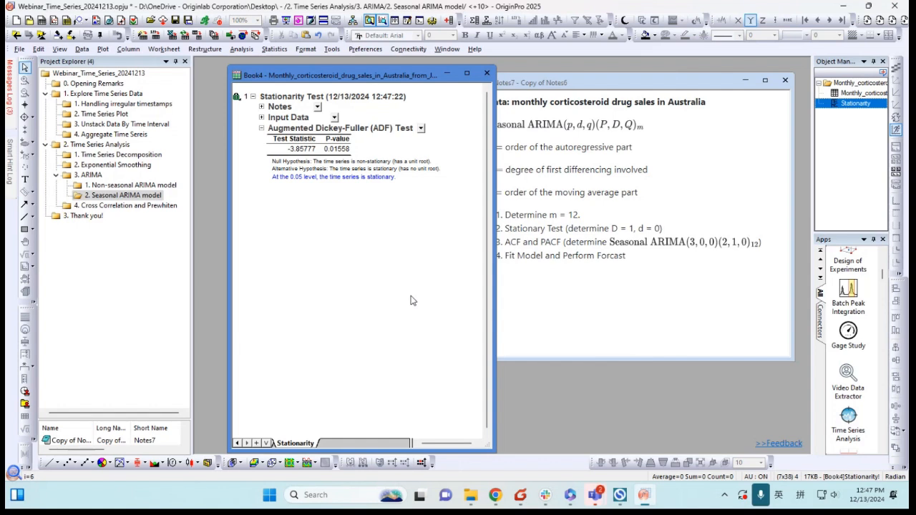
- Check the stationarity report against the notes, then compute column C's ACF and PACF with automatic lags and Bartlett's Approximation
{"action": "left_click", "coordinate": [237, 443]}
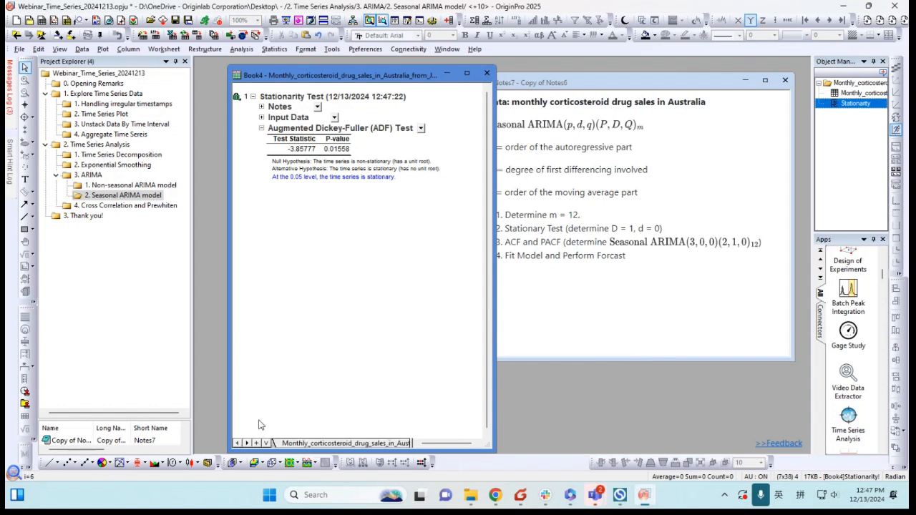
{"action": "left_click", "coordinate": [552, 309]}
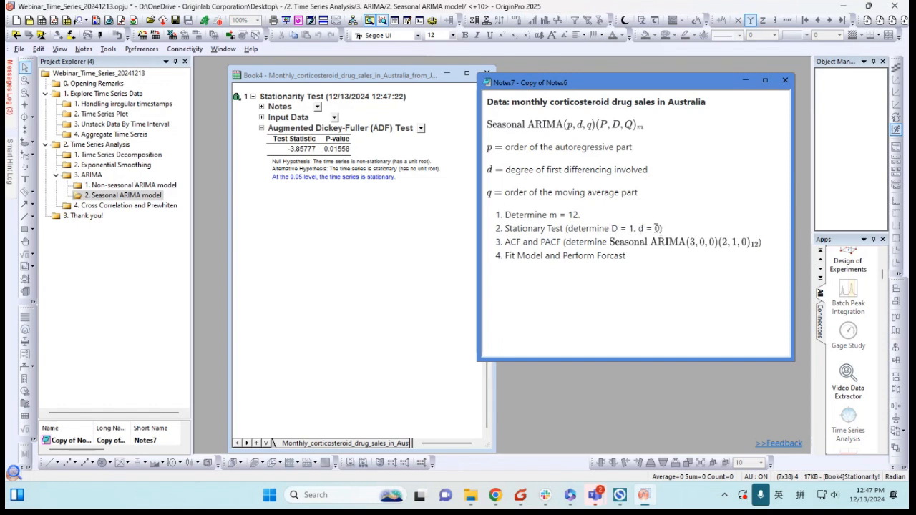
{"action": "left_click", "coordinate": [386, 279]}
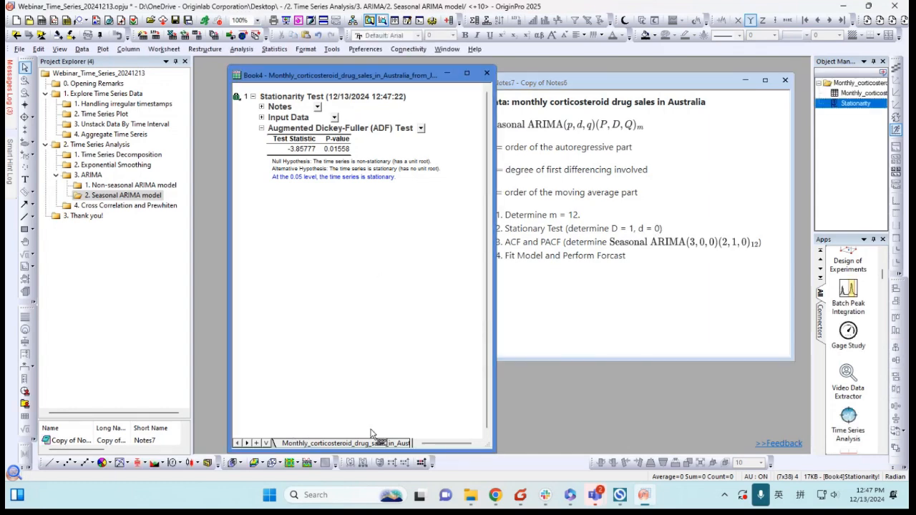
{"action": "left_click", "coordinate": [390, 442]}
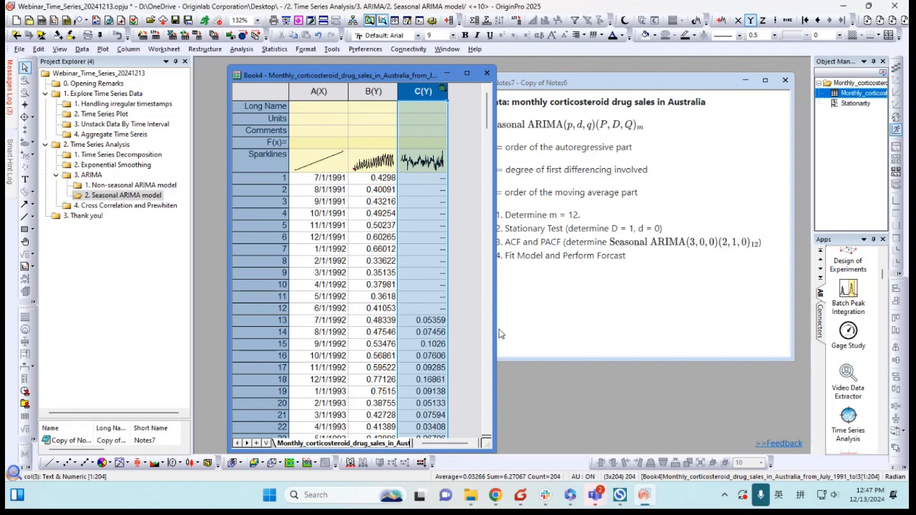
{"action": "left_click", "coordinate": [848, 426]}
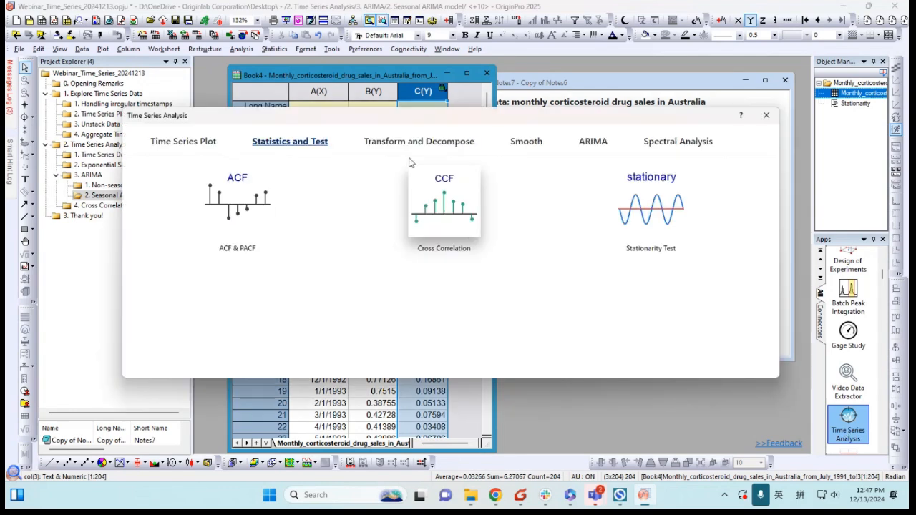
{"action": "left_click", "coordinate": [236, 204]}
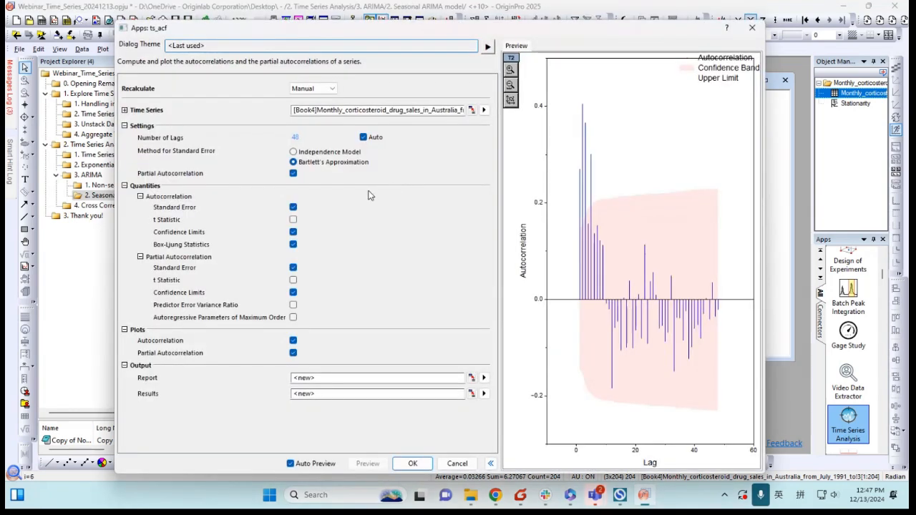
{"action": "left_click", "coordinate": [413, 463]}
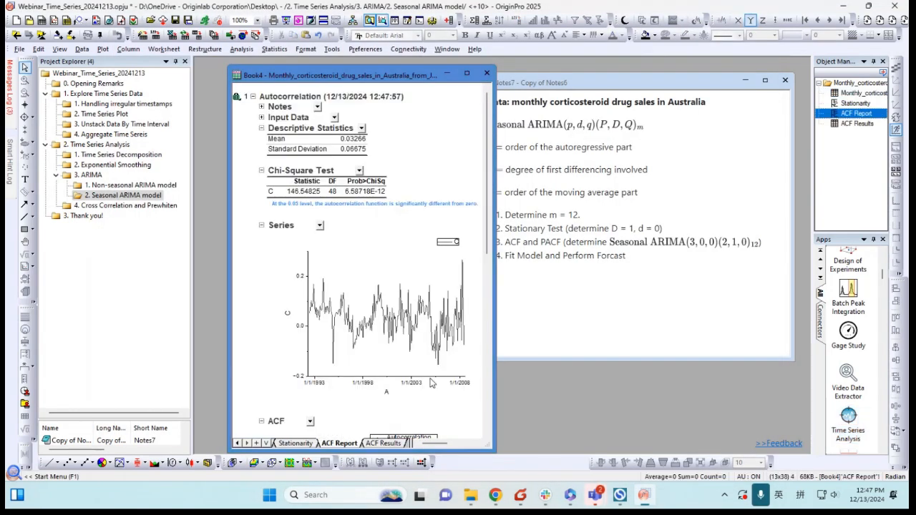
- Resize and reposition Book4 beside the notes, and examine the ACF and PACF plots in the ACF Report
{"action": "left_click_drag", "start_coordinate": [494, 281], "coordinate": [673, 273]}
{"action": "scroll", "coordinate": [505, 239], "scroll_direction": "down", "scroll_amount": 10}
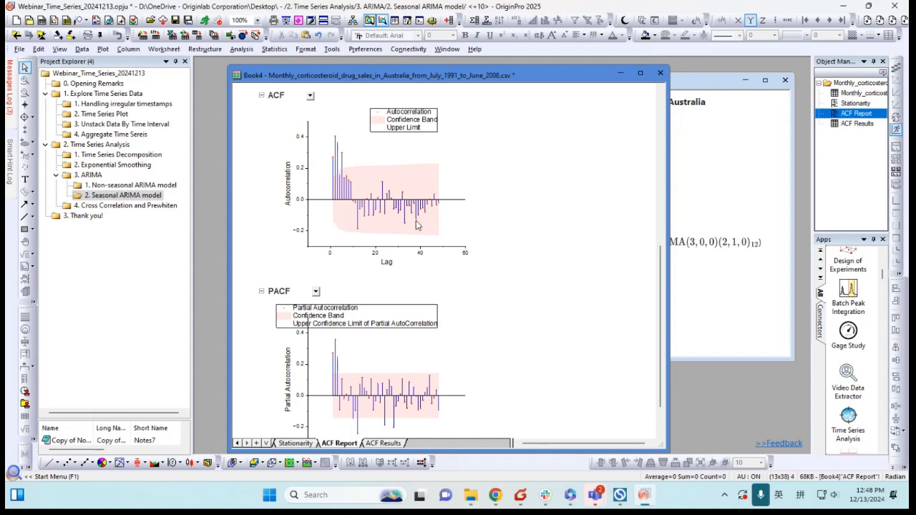
{"action": "left_click_drag", "start_coordinate": [493, 78], "coordinate": [465, 73]}
{"action": "left_click_drag", "start_coordinate": [636, 150], "coordinate": [525, 162]}
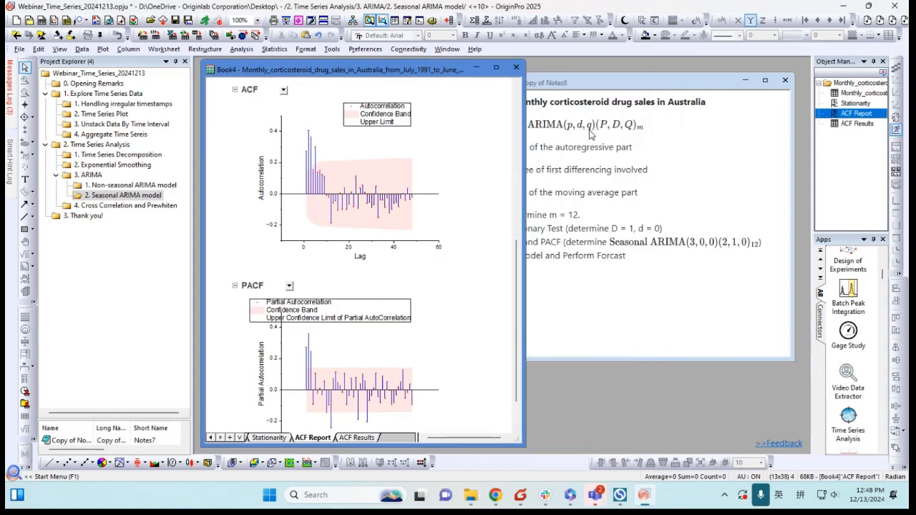
{"action": "scroll", "coordinate": [367, 278], "scroll_direction": "down", "scroll_amount": 1}
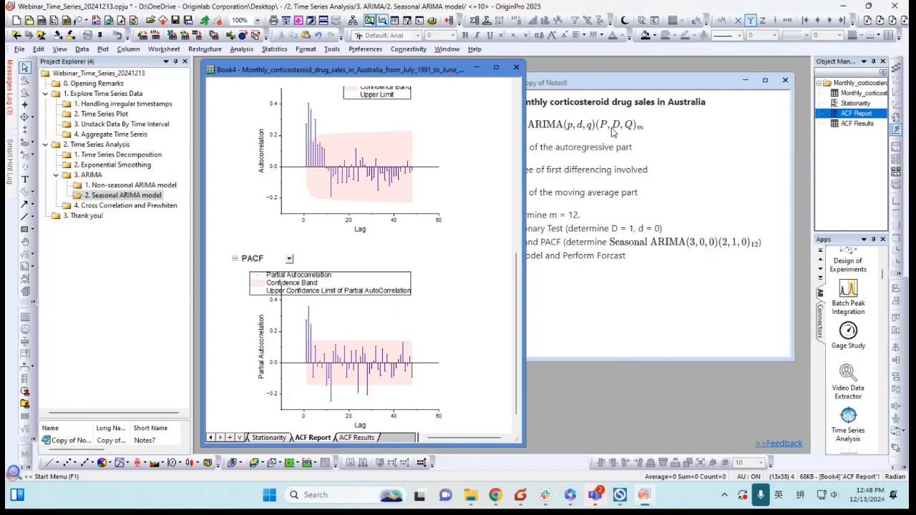
- Open the partial autocorrelation plot in its own graph window, examine the spikes outside the confidence band, and return it to the report
{"action": "double_click", "coordinate": [381, 354]}
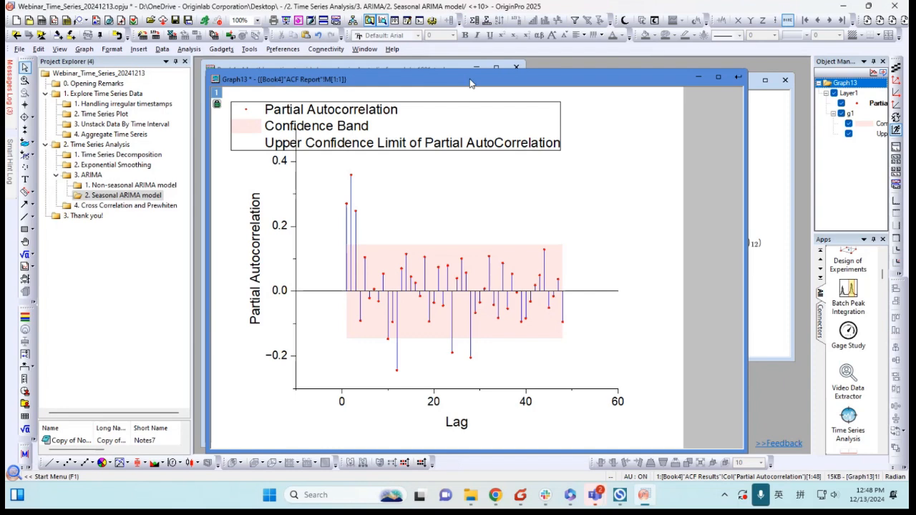
{"action": "mouse_move", "coordinate": [470, 83]}
{"action": "left_mouse_down"}
{"action": "mouse_move", "coordinate": [450, 83]}
{"action": "mouse_move", "coordinate": [477, 82]}
{"action": "left_mouse_up"}
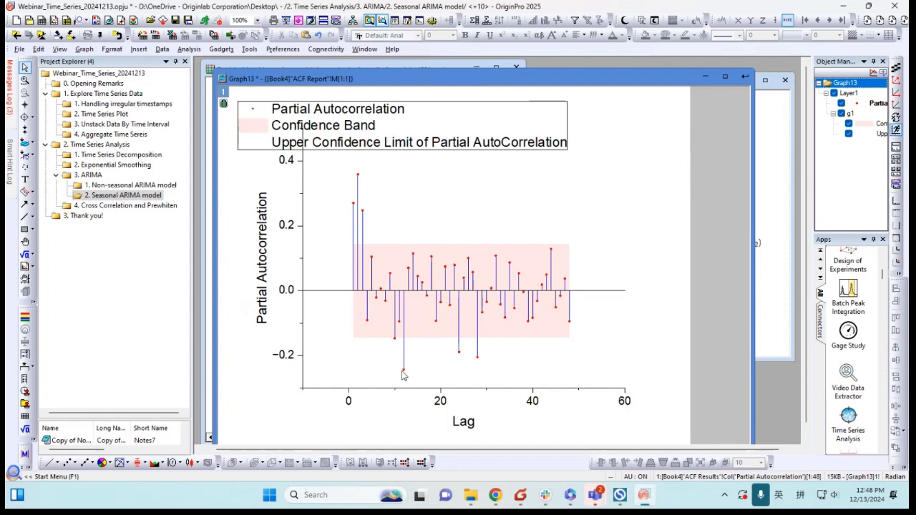
{"action": "mouse_move", "coordinate": [404, 375]}
{"action": "mouse_move", "coordinate": [459, 355]}
{"action": "mouse_move", "coordinate": [521, 343]}
{"action": "left_click_drag", "start_coordinate": [671, 85], "coordinate": [475, 146]}
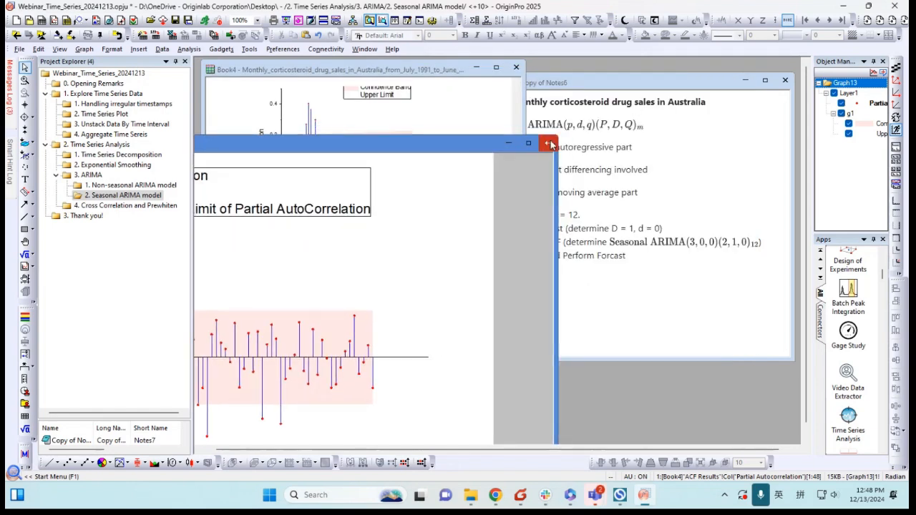
{"action": "left_click", "coordinate": [559, 139]}
- Consult the model orders in the notes, return to the monthly drug sales data sheet, and select column B
{"action": "left_click", "coordinate": [640, 317]}
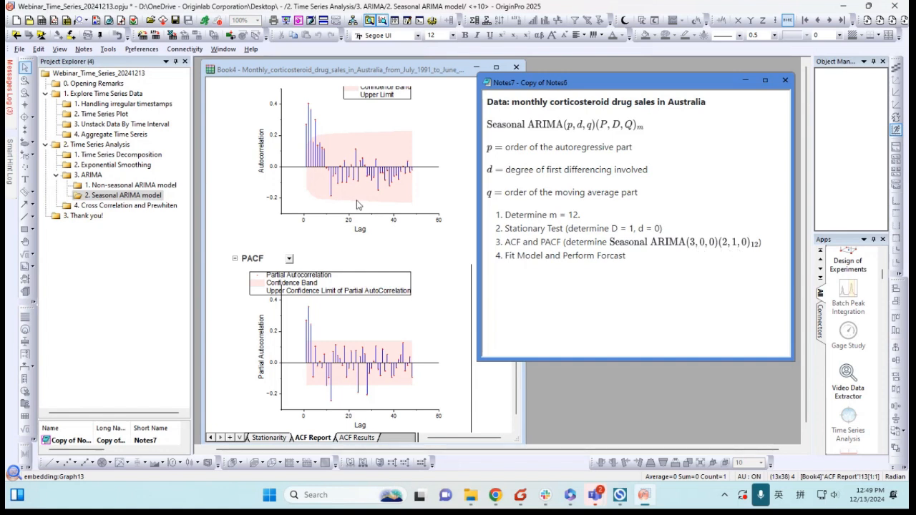
{"action": "left_click", "coordinate": [293, 327]}
{"action": "left_click", "coordinate": [269, 437]}
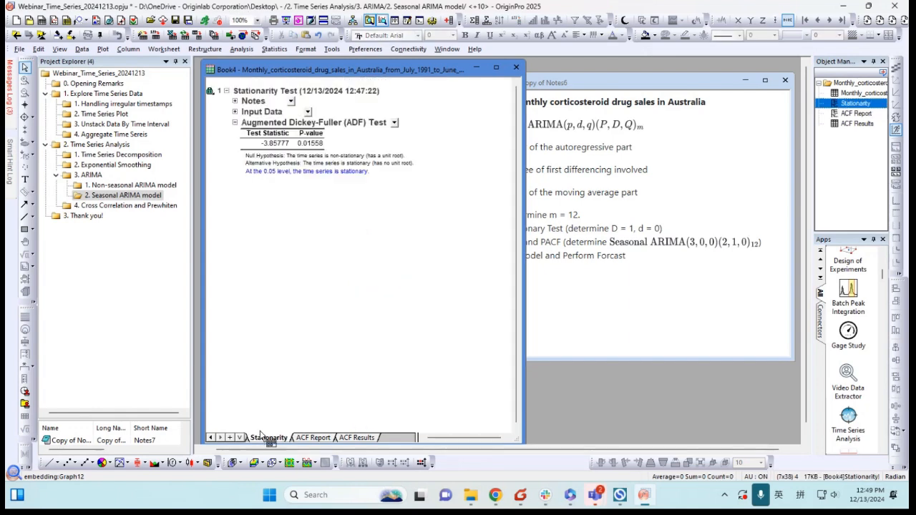
{"action": "left_click", "coordinate": [862, 93]}
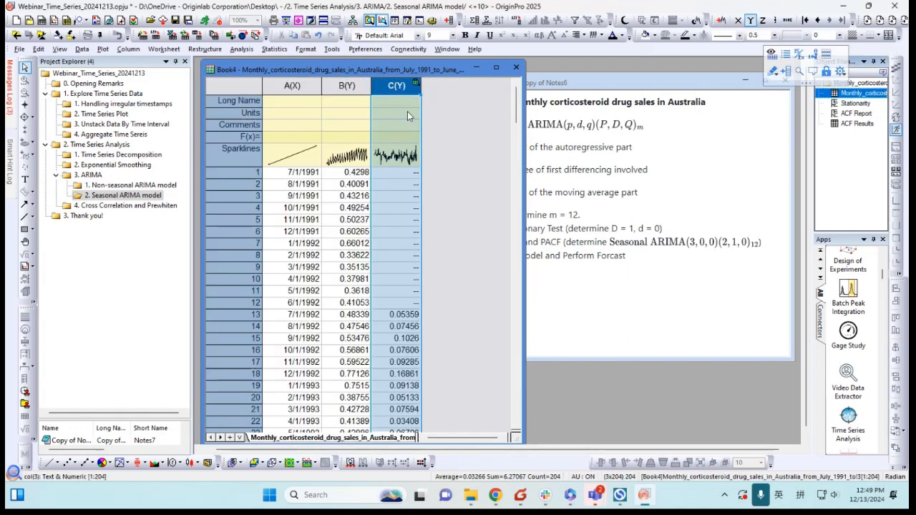
{"action": "left_click", "coordinate": [347, 85]}
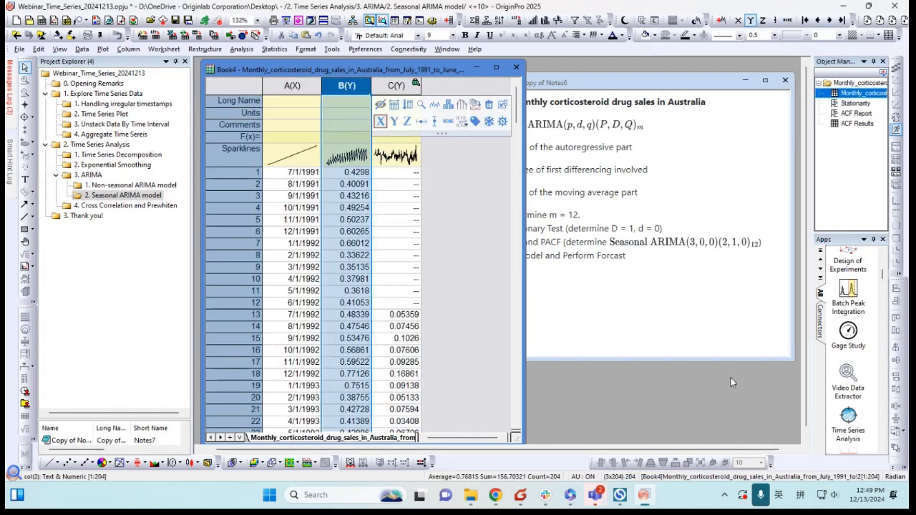
- Start an ARIMA fit for column B of the drug sales data and display its model order settings
{"action": "left_click", "coordinate": [848, 420]}
{"action": "left_click", "coordinate": [593, 142]}
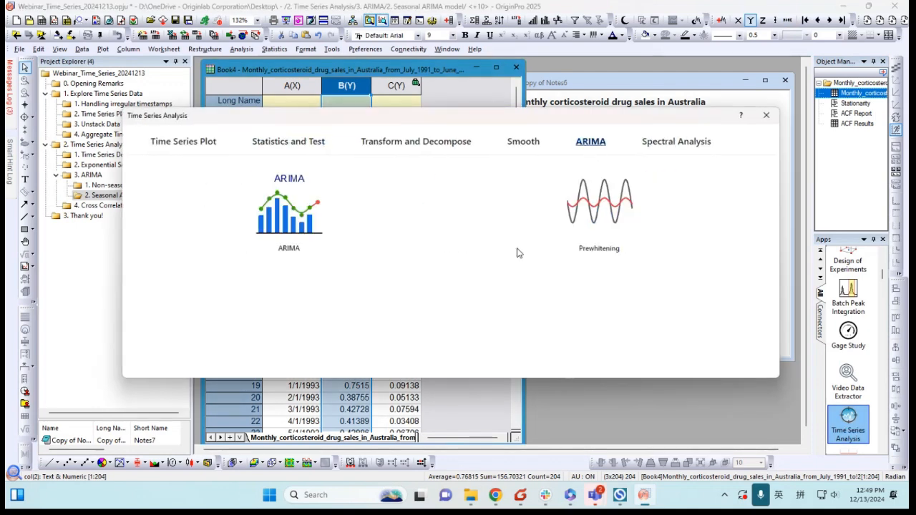
{"action": "left_click", "coordinate": [287, 215]}
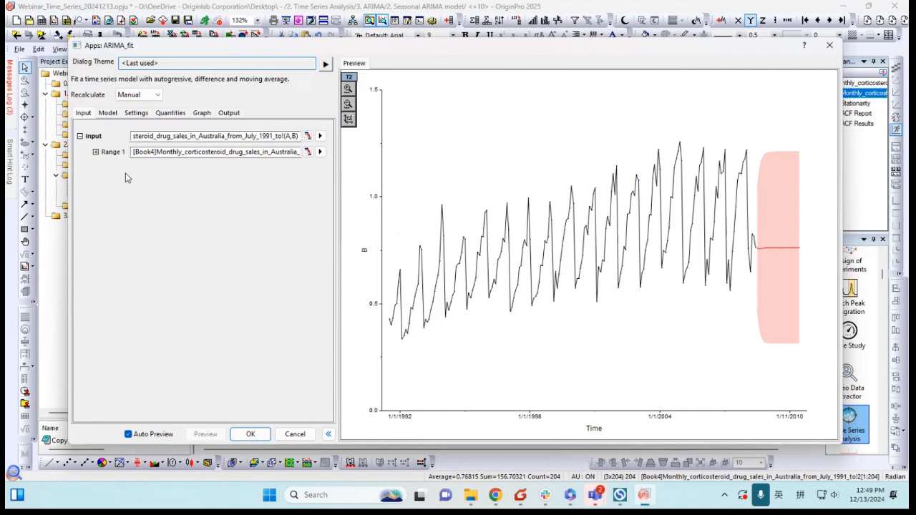
{"action": "left_click", "coordinate": [108, 114]}
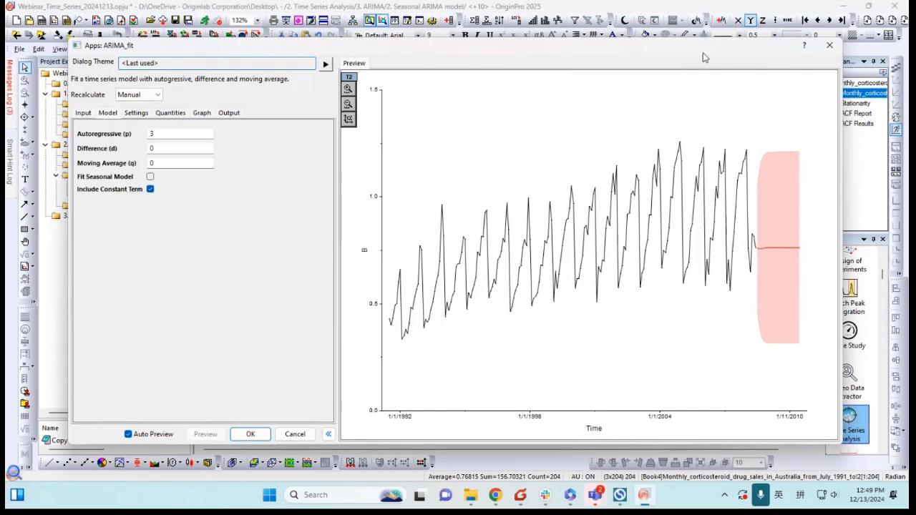
{"action": "left_click_drag", "start_coordinate": [714, 54], "coordinate": [661, 60]}
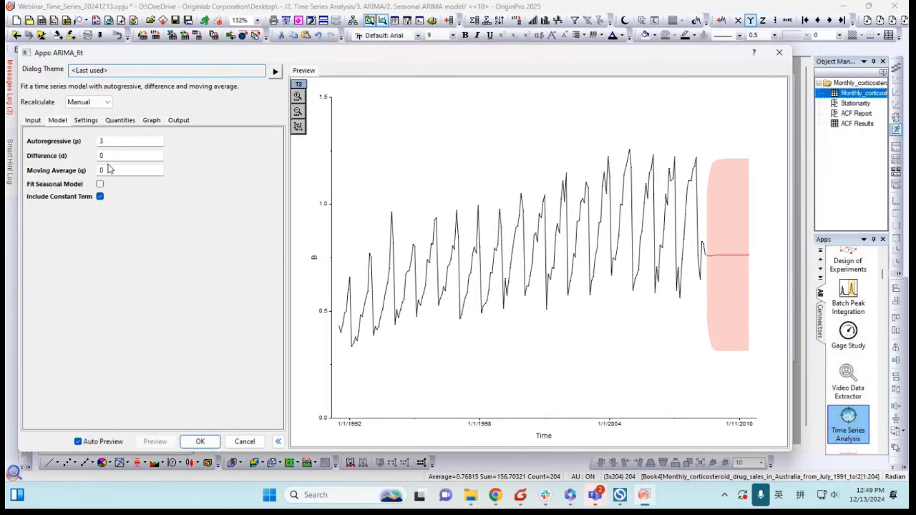
- Fit a seasonal ARIMA model to column B with period 12, seasonal autoregressive order 2 and seasonal difference 1
{"action": "left_click", "coordinate": [100, 186]}
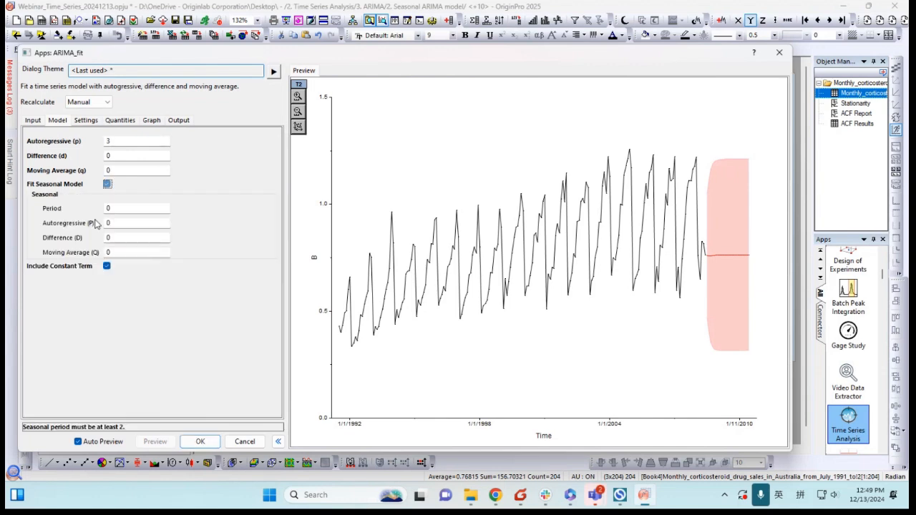
{"action": "left_click", "coordinate": [117, 207]}
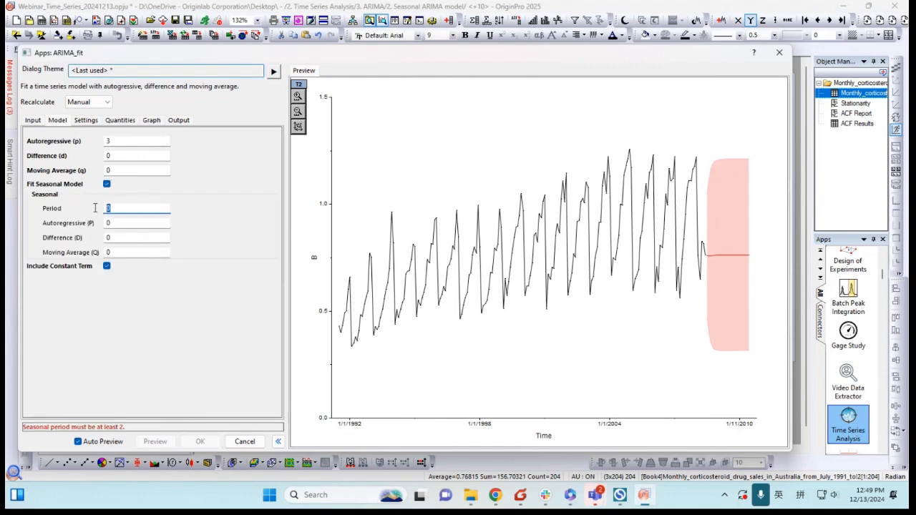
{"action": "type", "text": "12"}
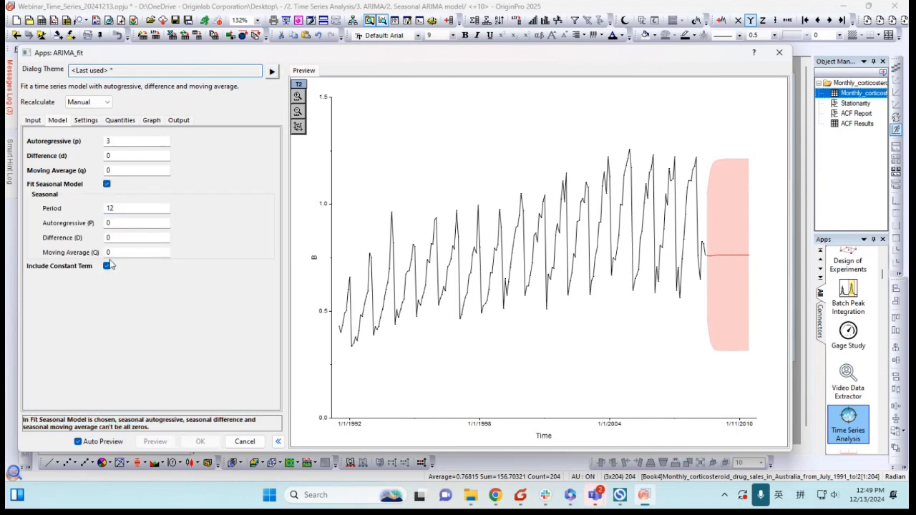
{"action": "left_click", "coordinate": [133, 223]}
{"action": "type", "text": "2"}
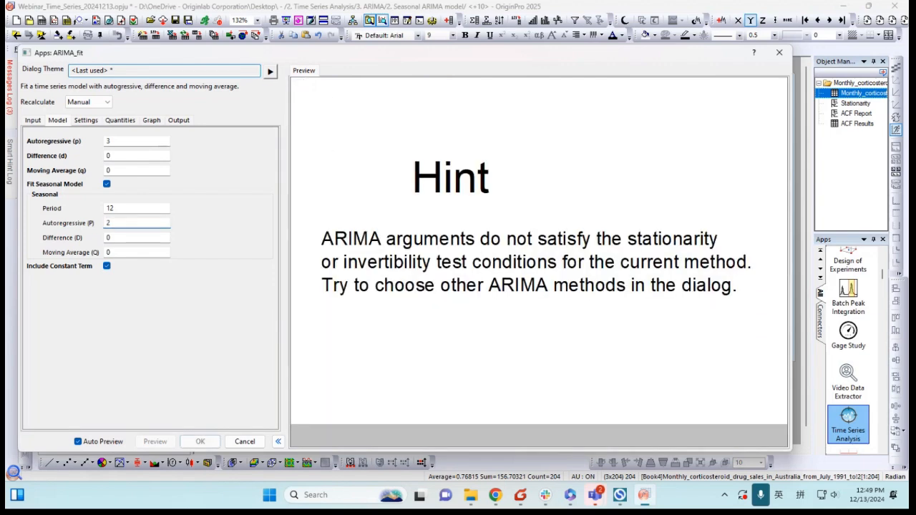
{"action": "left_click", "coordinate": [129, 237]}
{"action": "type", "text": "1"}
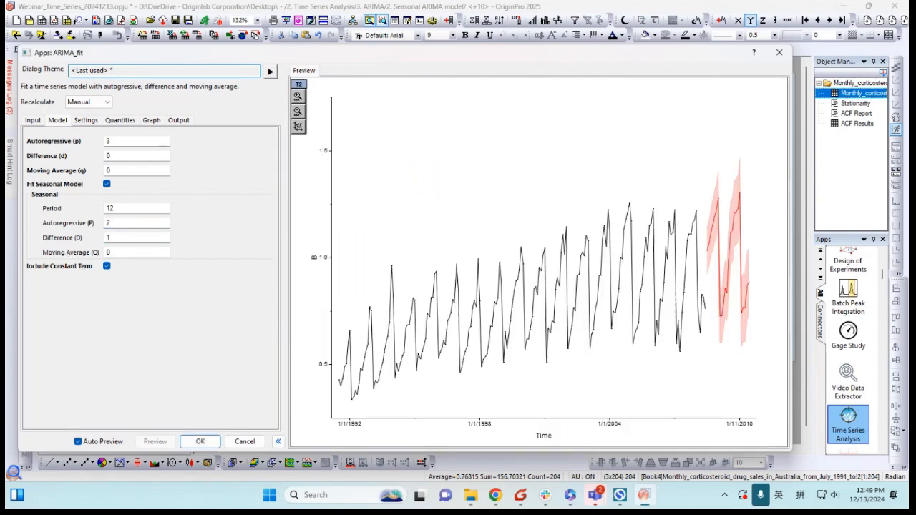
{"action": "left_click_drag", "start_coordinate": [360, 58], "coordinate": [389, 34]}
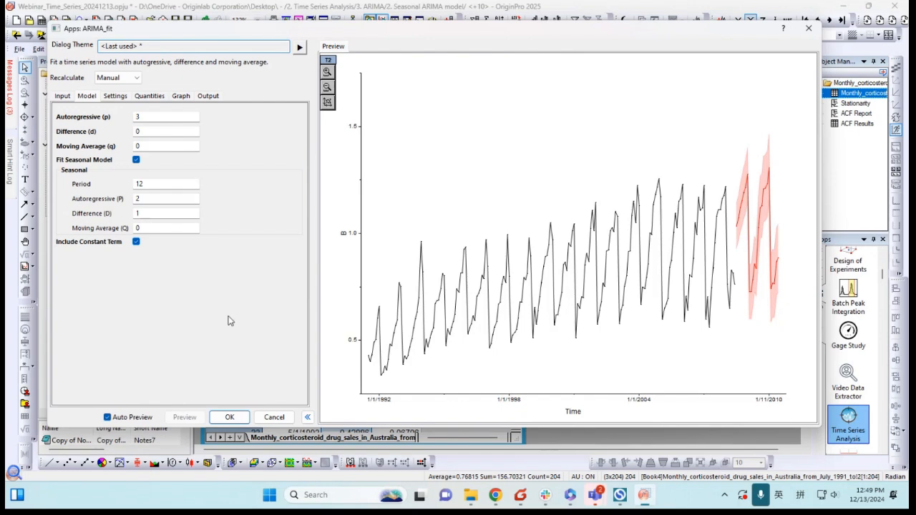
{"action": "left_click", "coordinate": [230, 417]}
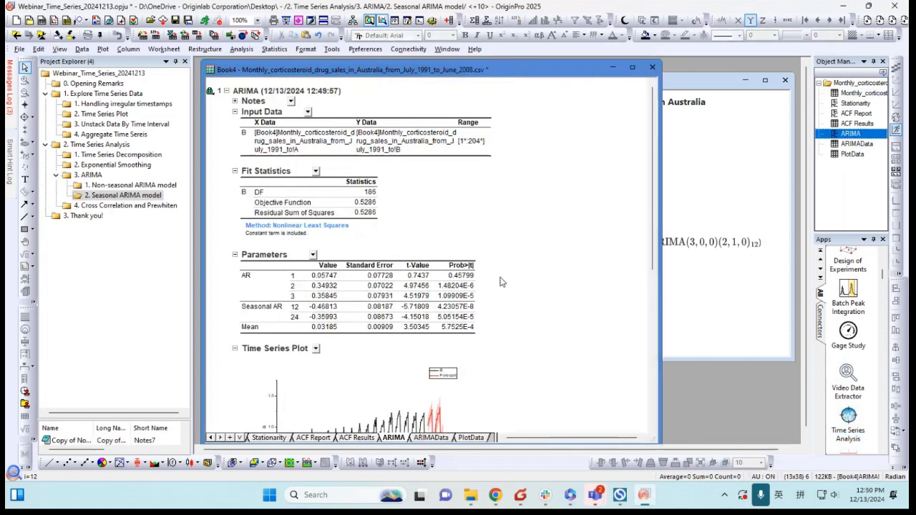
- Examine the parameter p-values, forecast plot and residual plots in the ARIMA report
{"action": "left_click_drag", "start_coordinate": [461, 277], "coordinate": [471, 331]}
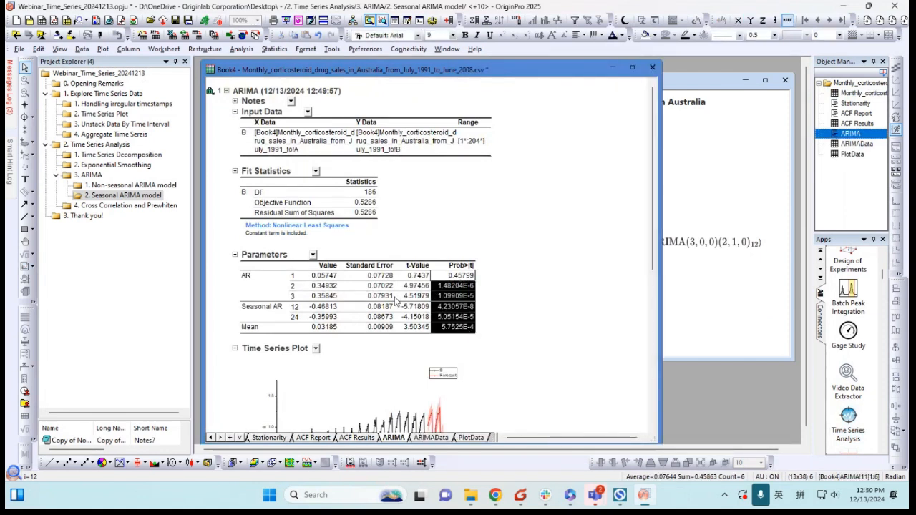
{"action": "left_click", "coordinate": [527, 309]}
{"action": "scroll", "coordinate": [532, 303], "scroll_direction": "down", "scroll_amount": 3}
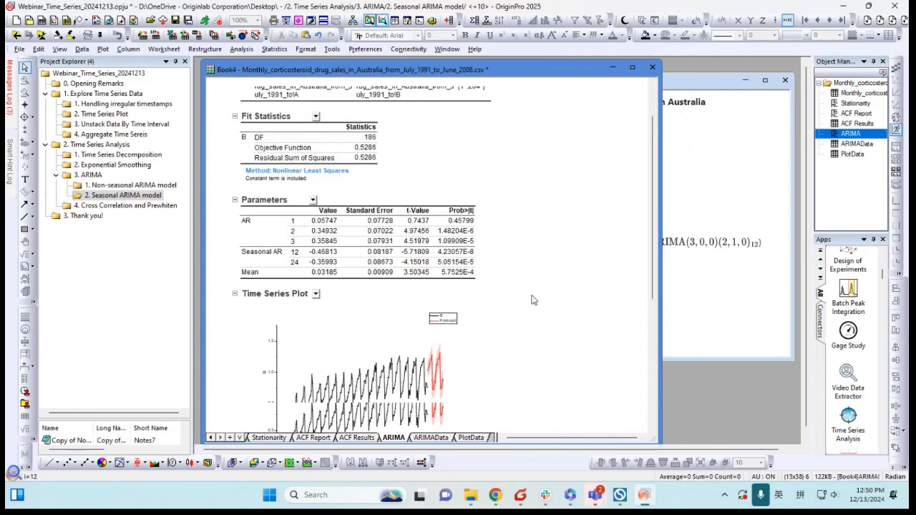
{"action": "scroll", "coordinate": [543, 242], "scroll_direction": "down", "scroll_amount": 7}
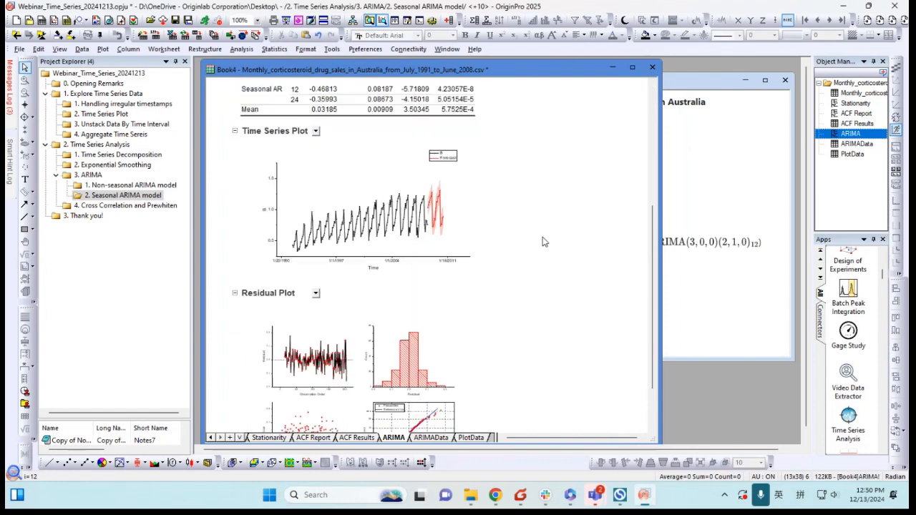
{"action": "scroll", "coordinate": [543, 242], "scroll_direction": "up", "scroll_amount": 7}
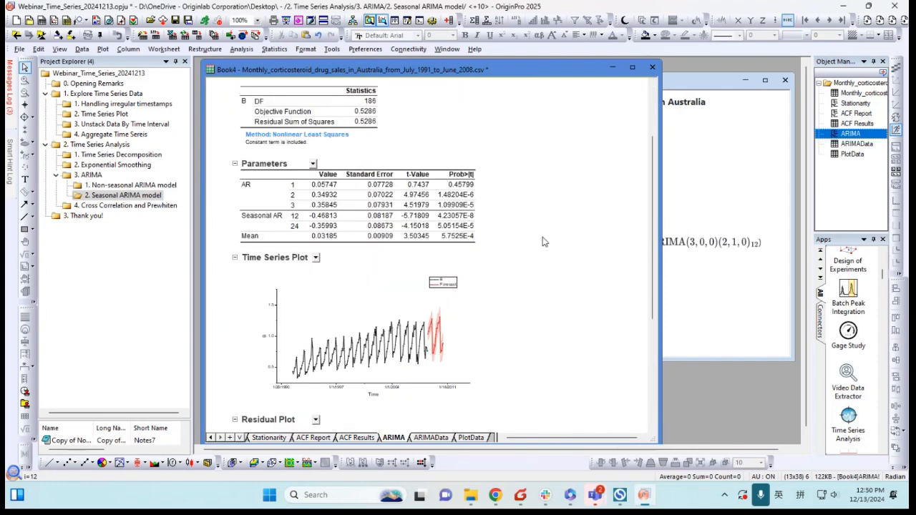
- Minimize Book4, then open the 4. Cross Correlation and Prewhiten folder and enlarge its marketing spending and income workbook
{"action": "left_click", "coordinate": [612, 68]}
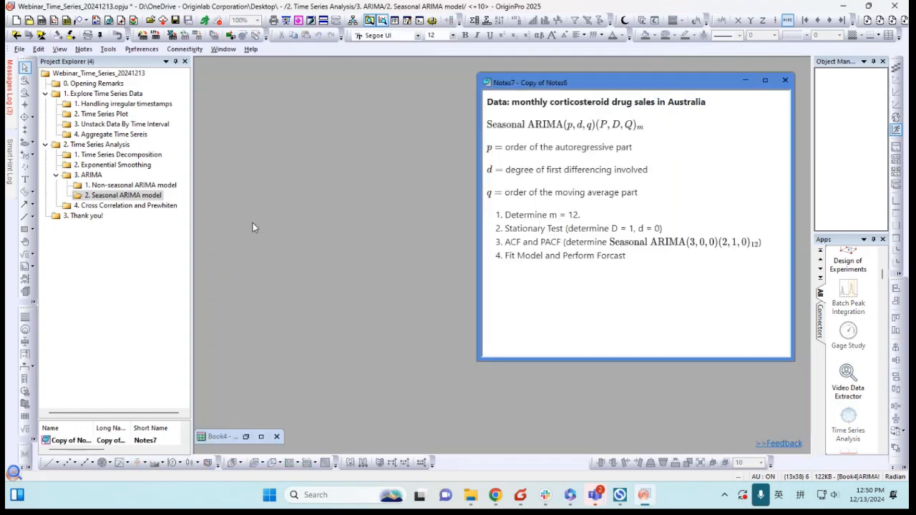
{"action": "left_click", "coordinate": [121, 206]}
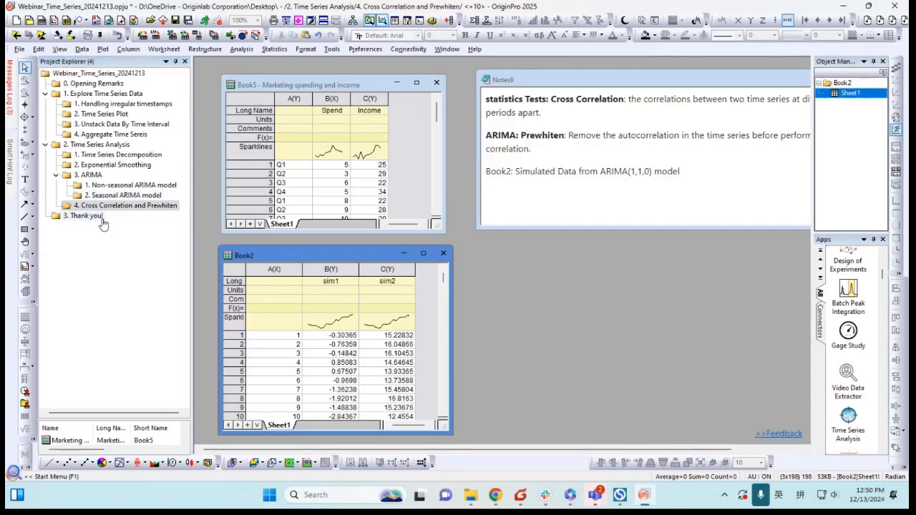
{"action": "left_click", "coordinate": [423, 218]}
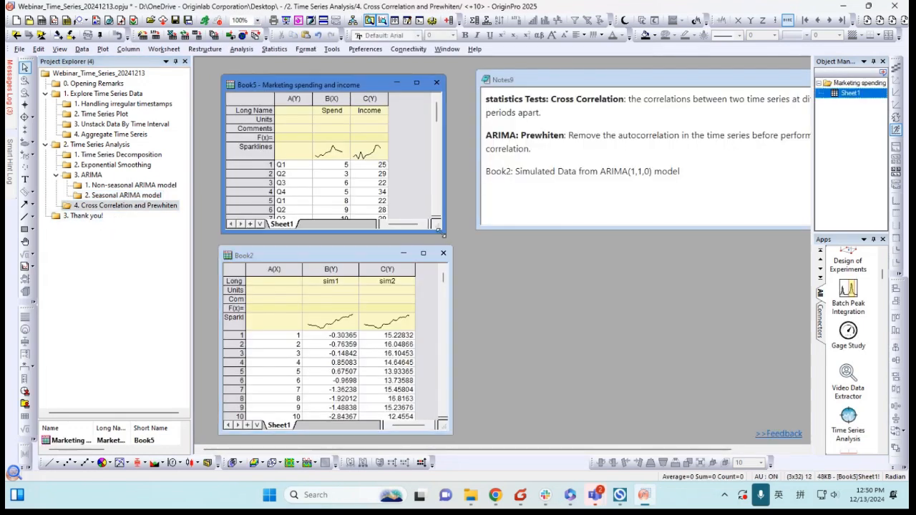
{"action": "left_click_drag", "start_coordinate": [434, 226], "coordinate": [507, 424]}
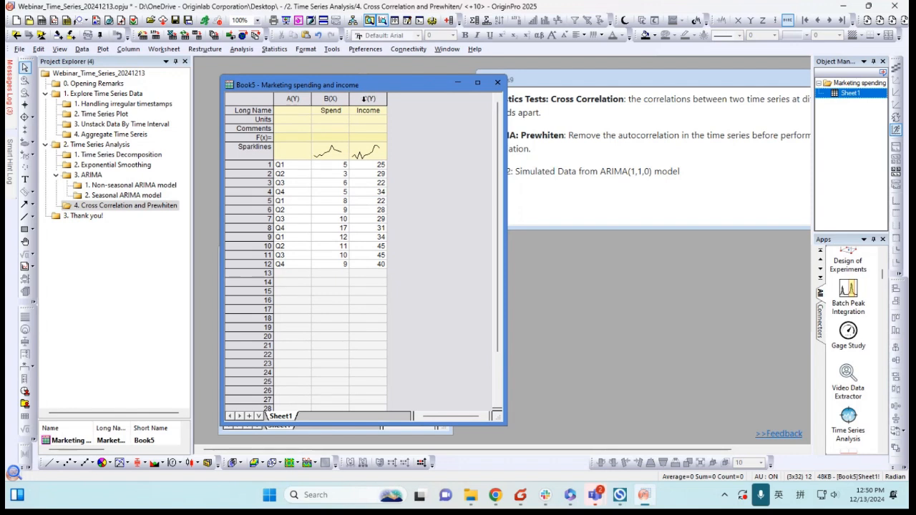
- Inspect the Spend and Income columns in the marketing workbook, leaving neither selected
{"action": "left_click_drag", "start_coordinate": [325, 98], "coordinate": [368, 98]}
{"action": "left_click", "coordinate": [421, 202]}
{"action": "left_click", "coordinate": [335, 99]}
{"action": "left_click", "coordinate": [467, 208]}
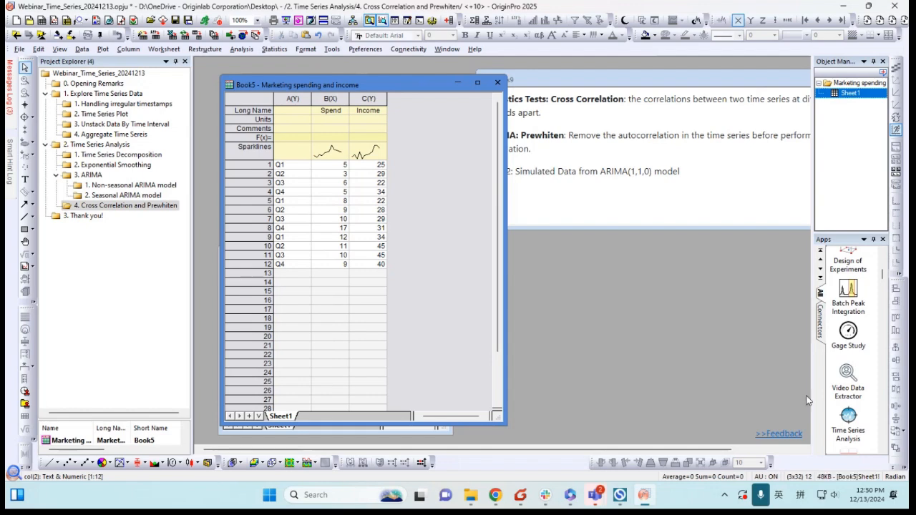
- Open the Cross Correlation tool from the Time Series Analysis app for the marketing data
{"action": "left_click", "coordinate": [848, 421]}
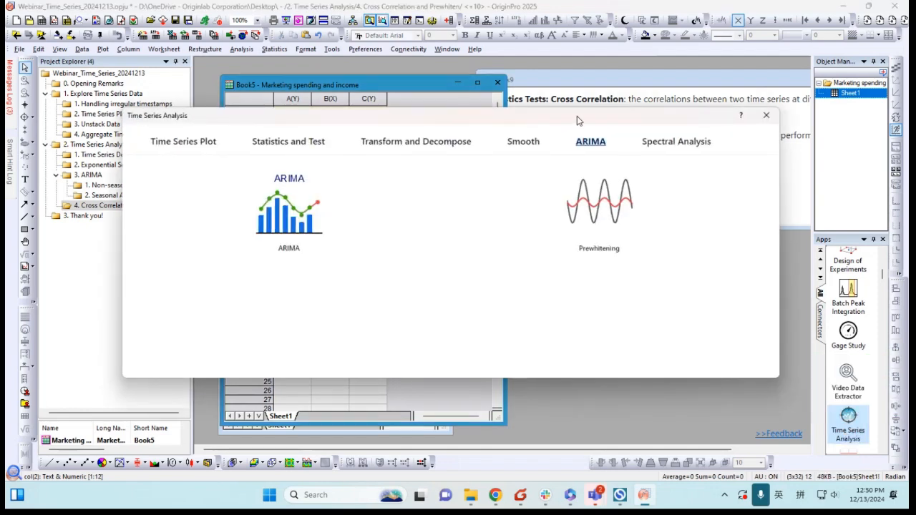
{"action": "left_click_drag", "start_coordinate": [577, 116], "coordinate": [576, 129]}
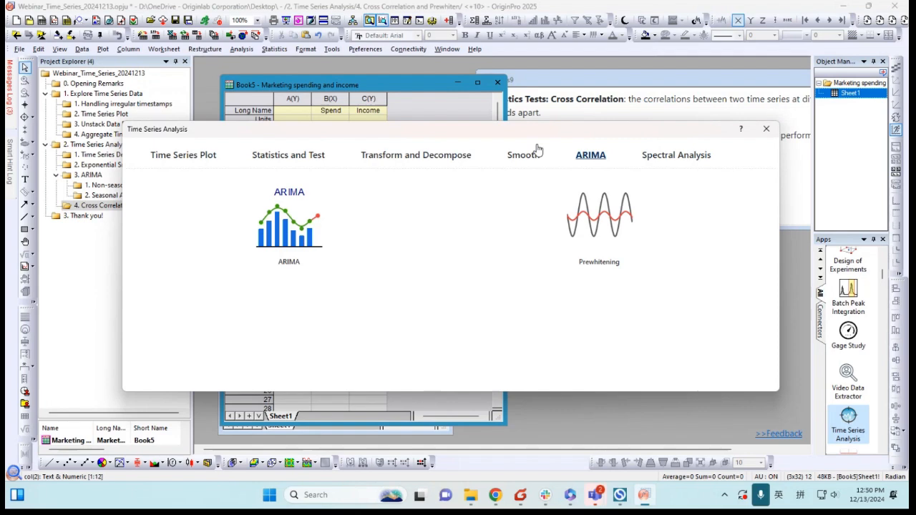
{"action": "left_click", "coordinate": [283, 163]}
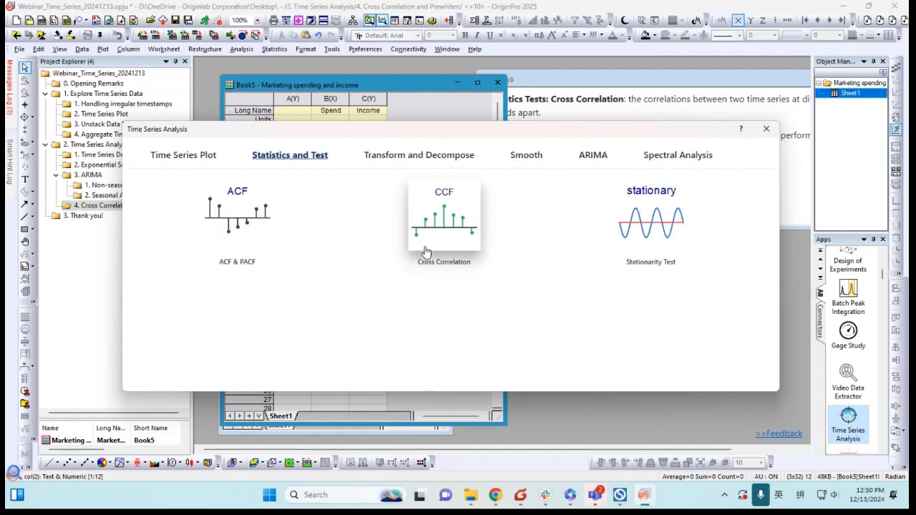
{"action": "left_click", "coordinate": [450, 217]}
{"action": "left_click_drag", "start_coordinate": [508, 102], "coordinate": [349, 48]}
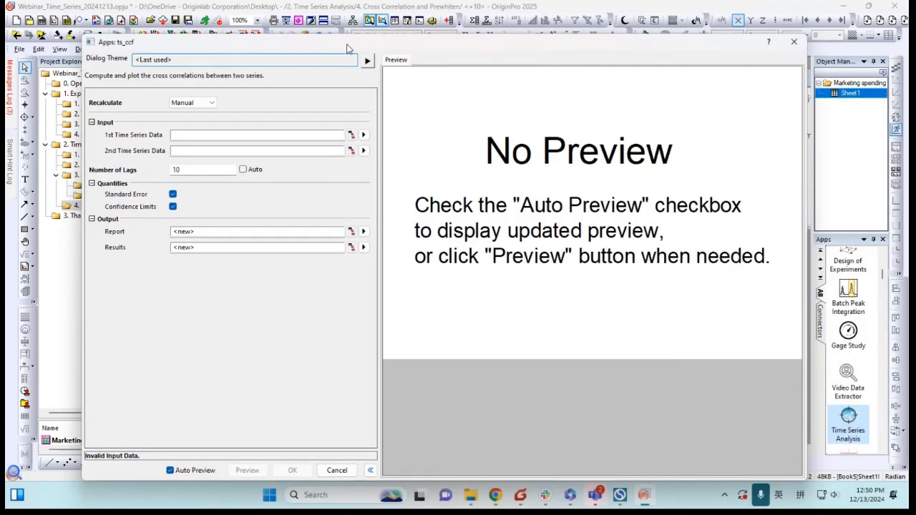
- Compute the cross correlation with Spend as the first series and Income as the second, using 10 lags
{"action": "left_click", "coordinate": [363, 134]}
{"action": "left_click", "coordinate": [402, 148]}
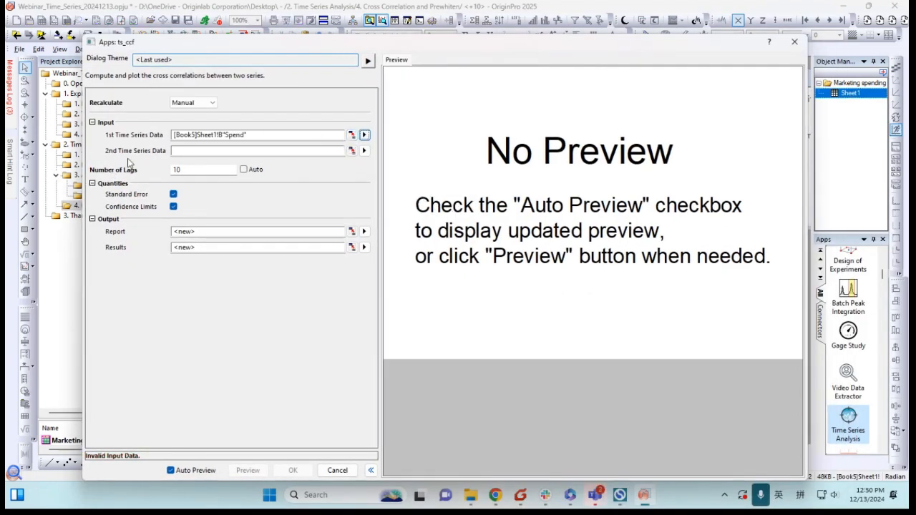
{"action": "left_click", "coordinate": [364, 151]}
{"action": "left_click", "coordinate": [405, 176]}
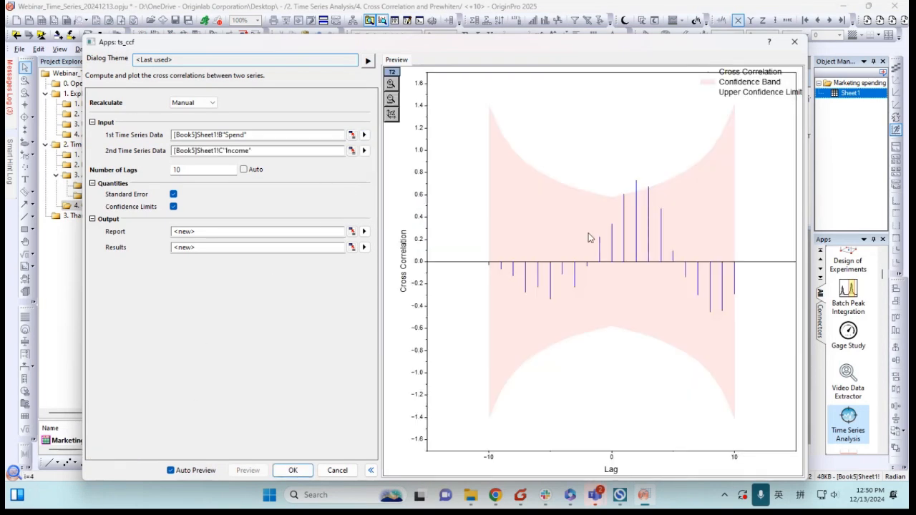
{"action": "left_click_drag", "start_coordinate": [580, 44], "coordinate": [582, 34]}
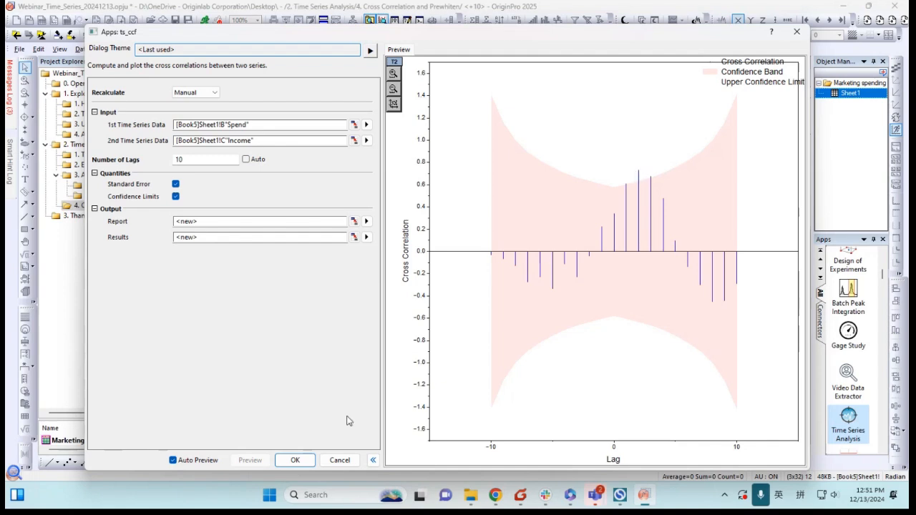
{"action": "left_click", "coordinate": [296, 461]}
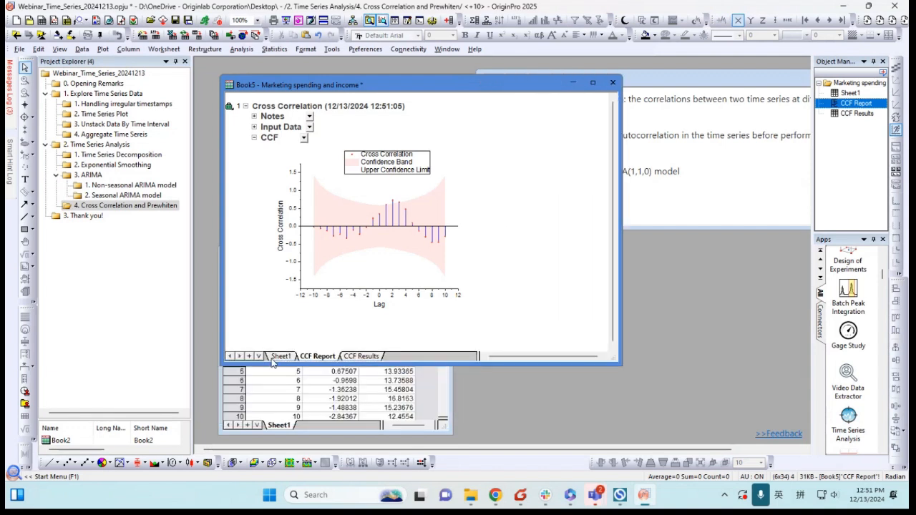
- Compare the marketing source data in Sheet1 with the cross correlation plot in the CCF Report
{"action": "left_click", "coordinate": [281, 356]}
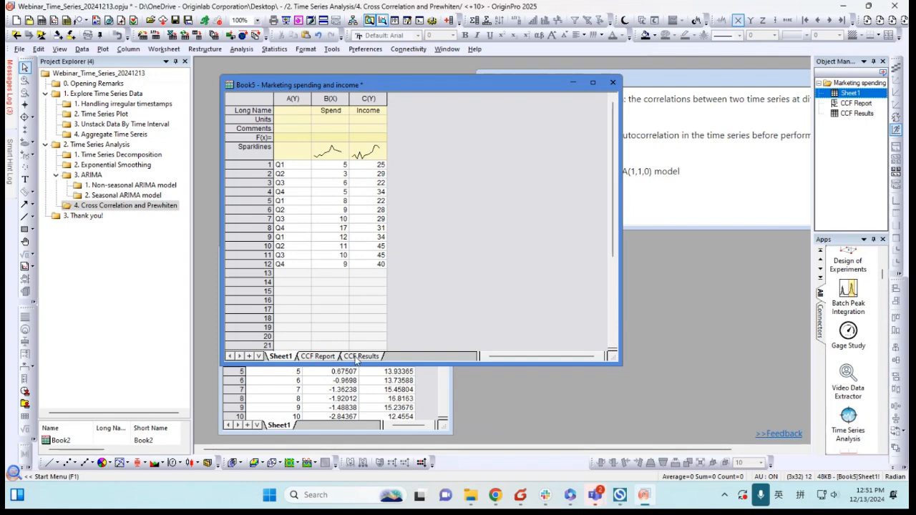
{"action": "left_click", "coordinate": [320, 356]}
{"action": "left_click", "coordinate": [324, 357]}
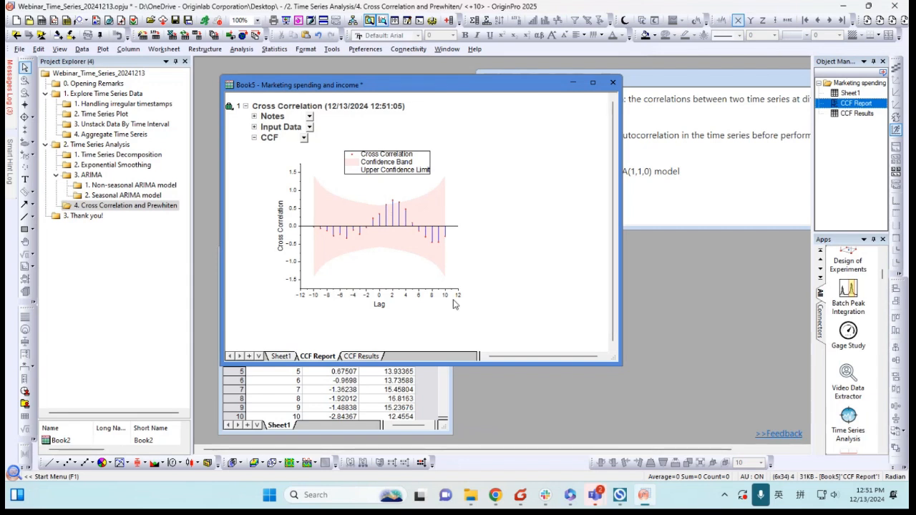
- Shrink the Book5 window, and reposition and enlarge Book2 with the simulated ARIMA(1,1,0) data
{"action": "left_click_drag", "start_coordinate": [622, 368], "coordinate": [530, 283]}
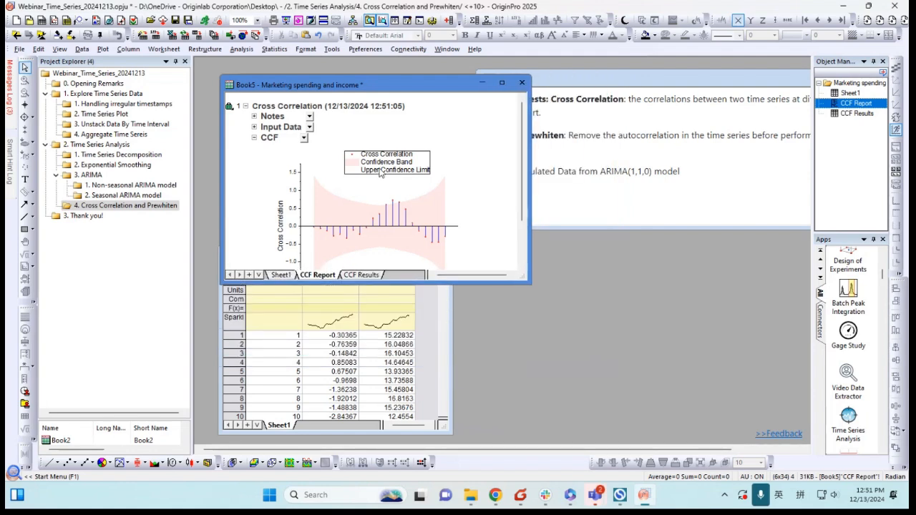
{"action": "left_click", "coordinate": [431, 321]}
{"action": "left_click_drag", "start_coordinate": [368, 263], "coordinate": [366, 130]}
{"action": "left_click_drag", "start_coordinate": [473, 311], "coordinate": [526, 379]}
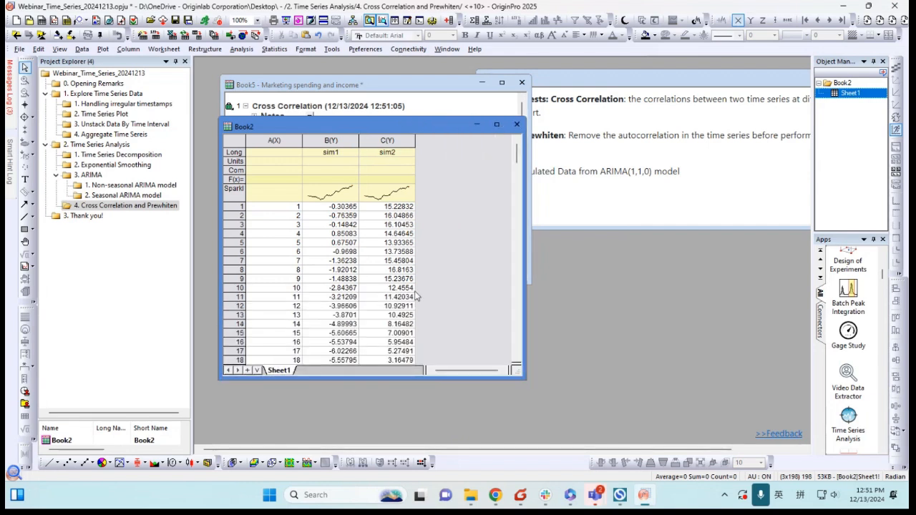
- Preview the cross correlation between sim1 and sim2 in Book2 using 10 lags, without generating a report
{"action": "left_click_drag", "start_coordinate": [334, 143], "coordinate": [387, 140]}
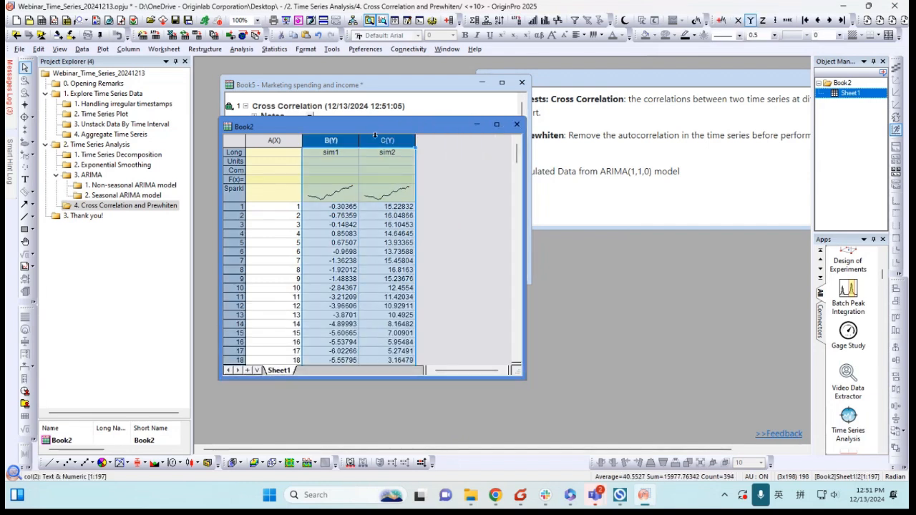
{"action": "left_click", "coordinate": [849, 419]}
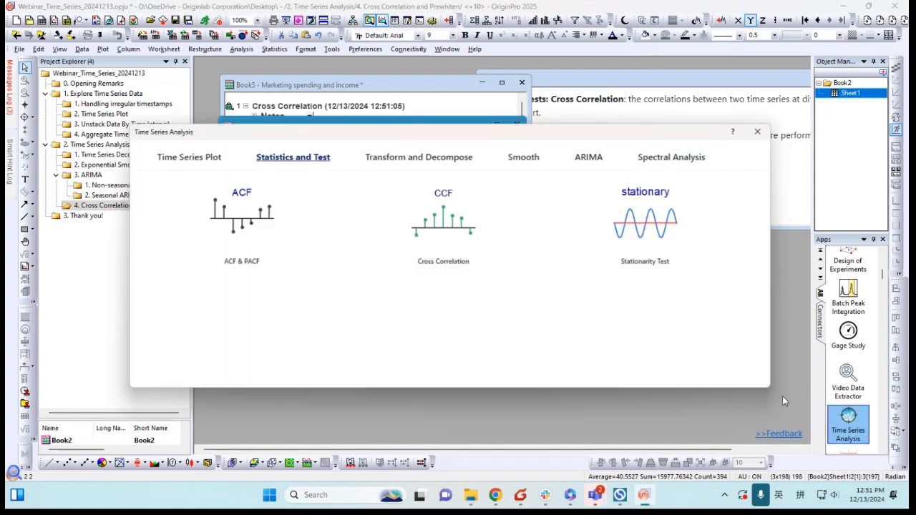
{"action": "left_click", "coordinate": [448, 217]}
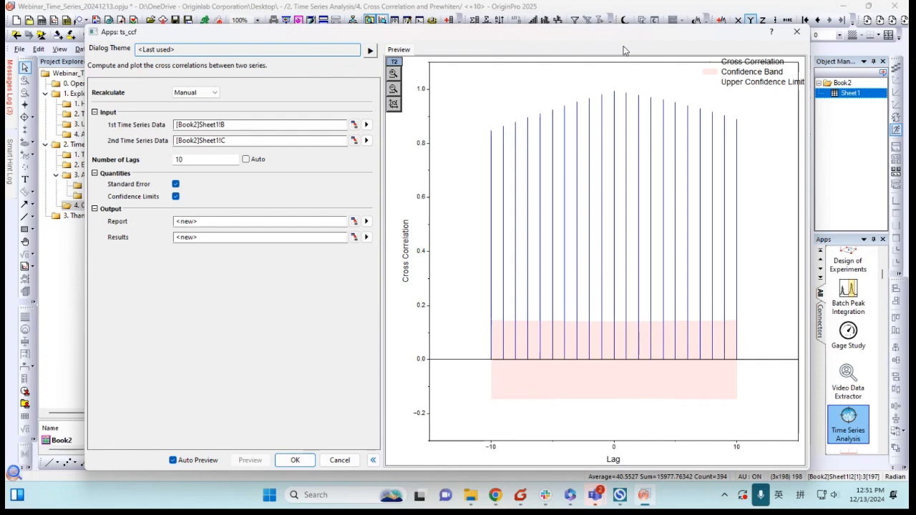
{"action": "left_click_drag", "start_coordinate": [633, 37], "coordinate": [649, 33]}
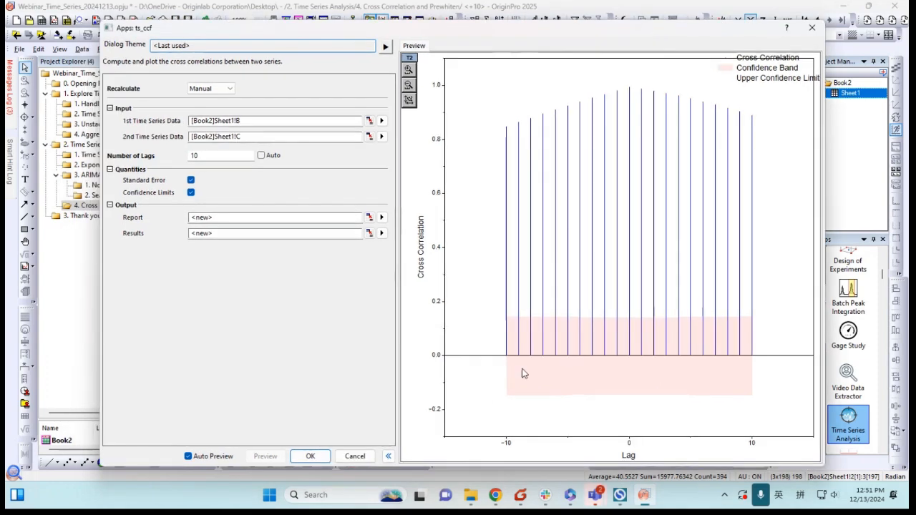
{"action": "left_click", "coordinate": [356, 457]}
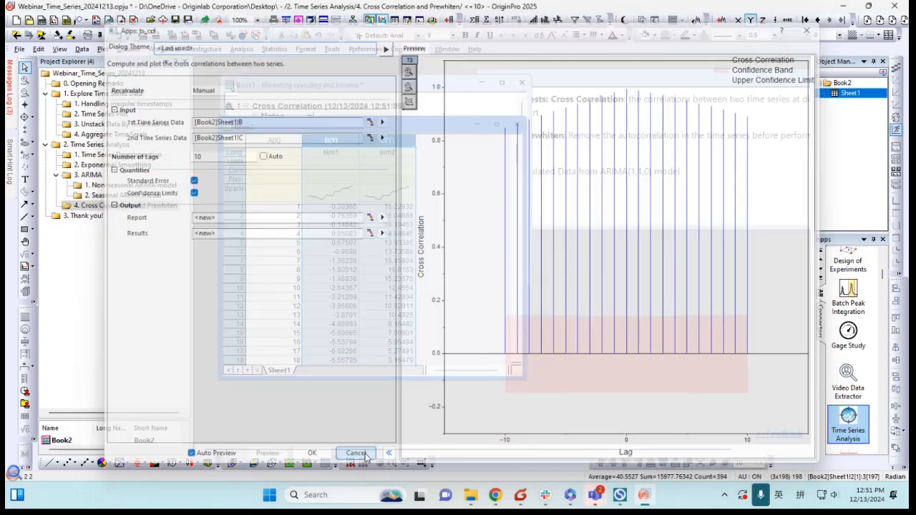
- Examine the sim1 and sim2 columns in Book2 alongside the Notes9 description of the simulated ARIMA(1,1,0) data
{"action": "left_click", "coordinate": [327, 140]}
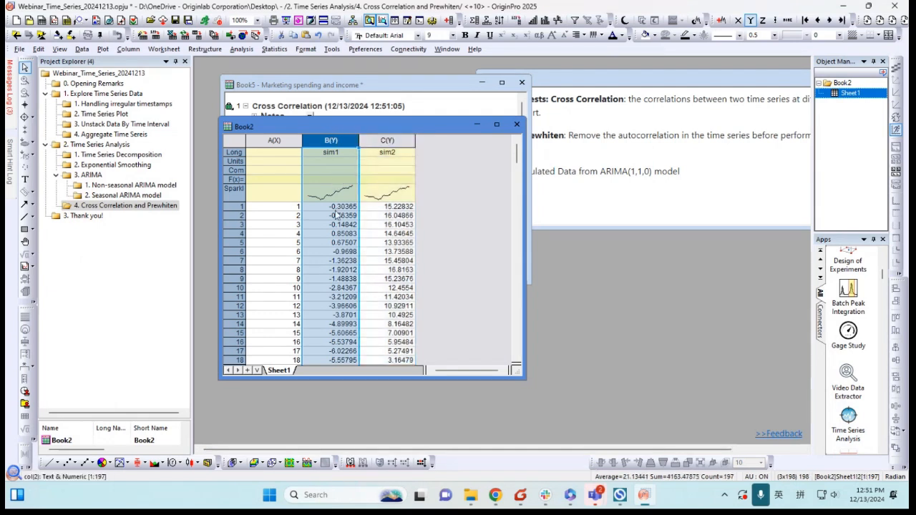
{"action": "mouse_move", "coordinate": [331, 190]}
{"action": "left_click", "coordinate": [387, 154]}
{"action": "left_click", "coordinate": [331, 140]}
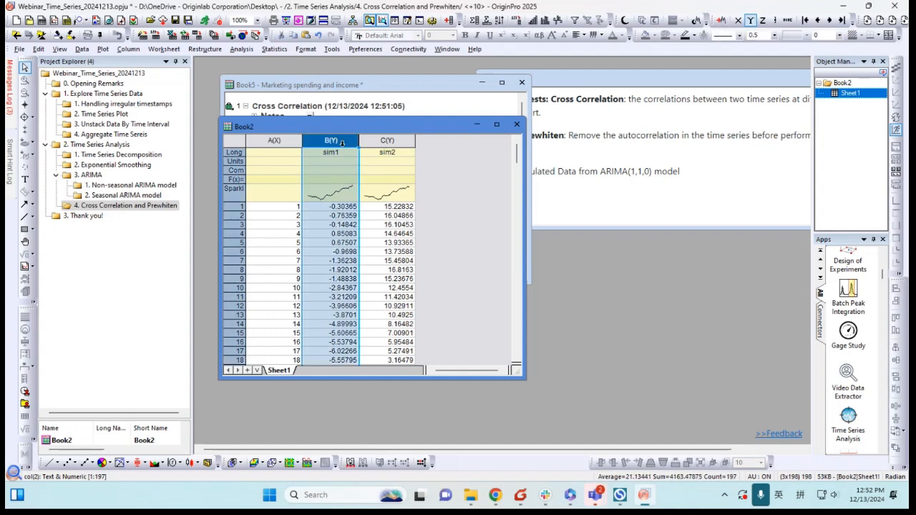
{"action": "left_click", "coordinate": [387, 140]}
{"action": "left_click", "coordinate": [466, 199]}
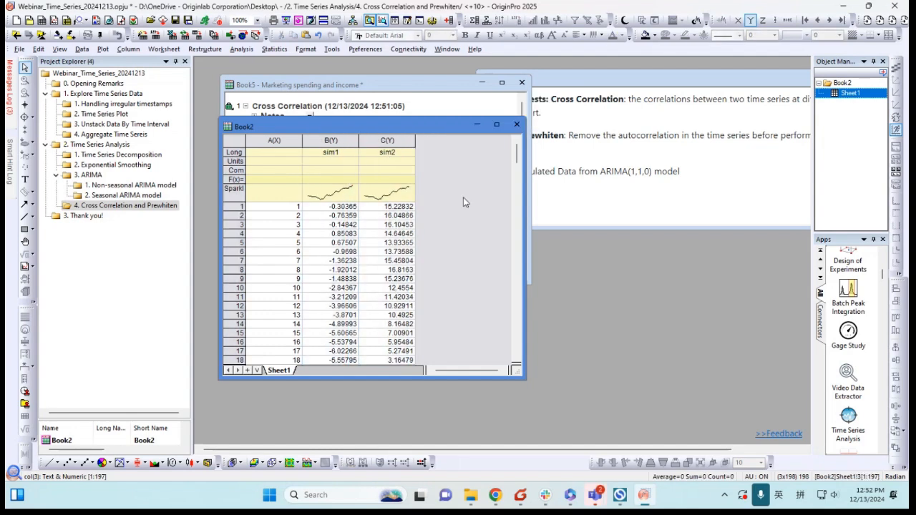
{"action": "left_click", "coordinate": [577, 197]}
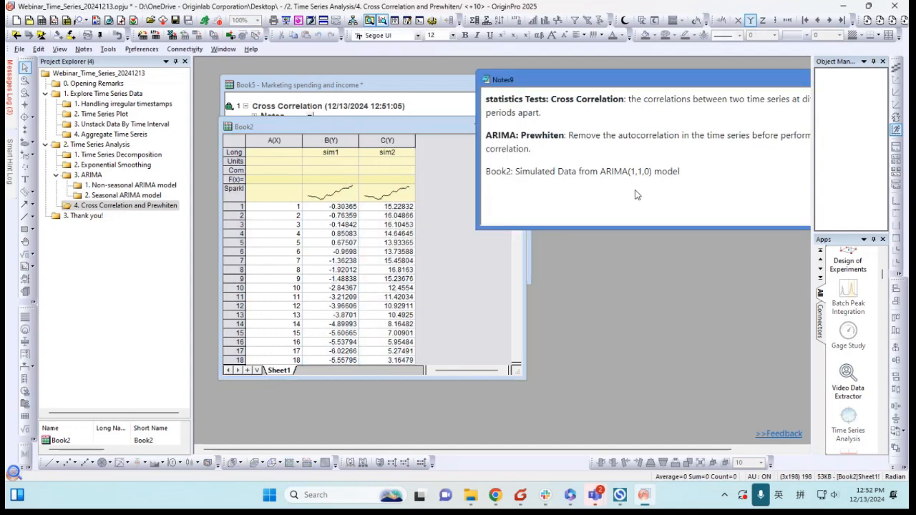
{"action": "left_click", "coordinate": [450, 244]}
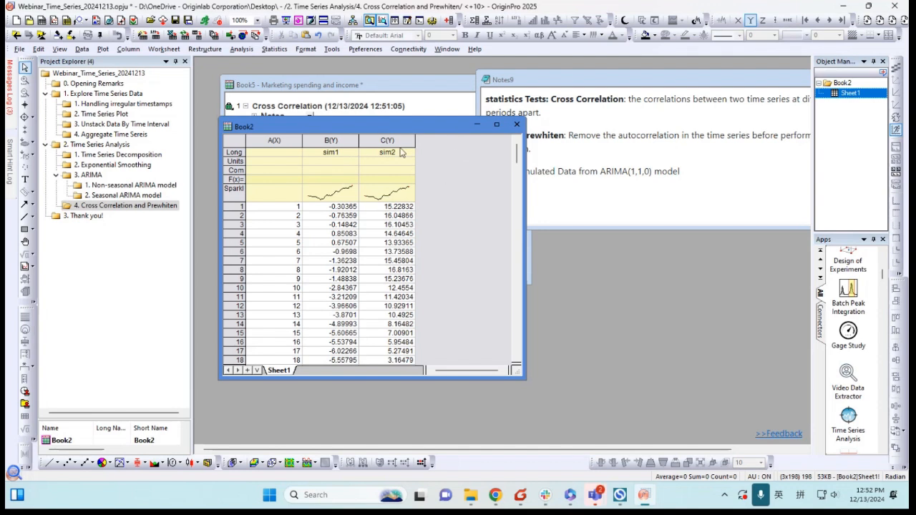
- Prewhiten sim1 and sim2 with a nonseasonal ARIMA model of orders p 1, d 1, q 0, including a constant term
{"action": "left_click_drag", "start_coordinate": [434, 126], "coordinate": [426, 156]}
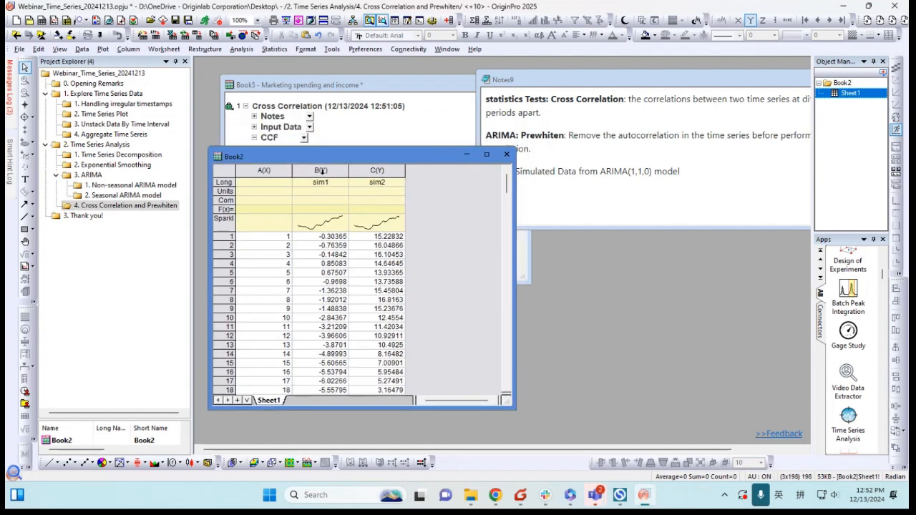
{"action": "left_click_drag", "start_coordinate": [322, 171], "coordinate": [368, 169]}
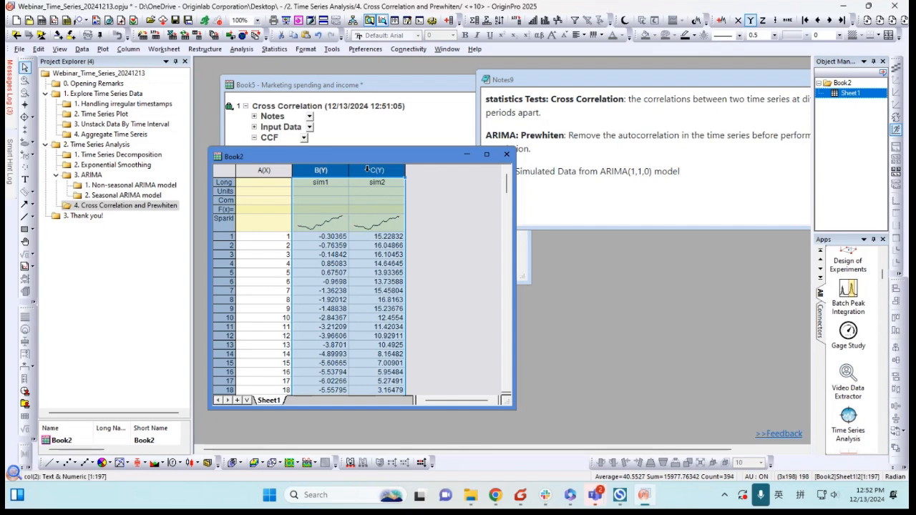
{"action": "left_click", "coordinate": [845, 430]}
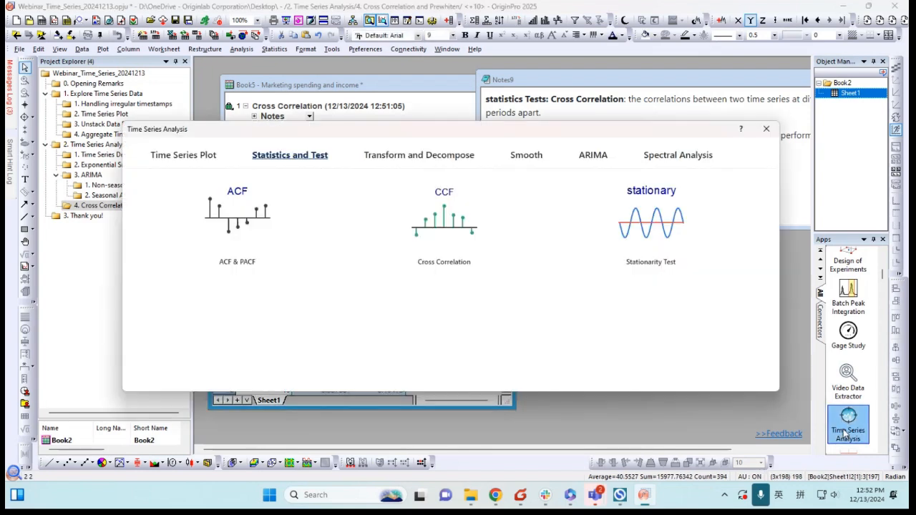
{"action": "left_click", "coordinate": [590, 155]}
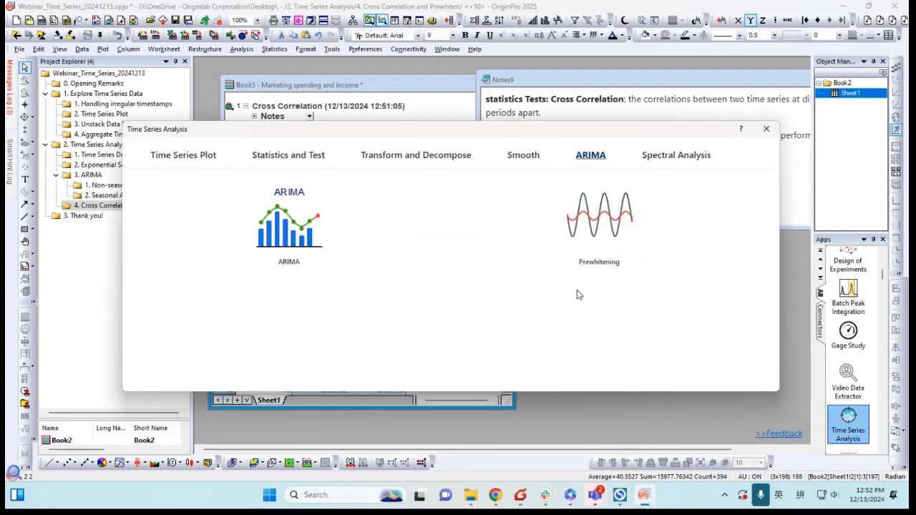
{"action": "left_click", "coordinate": [600, 225]}
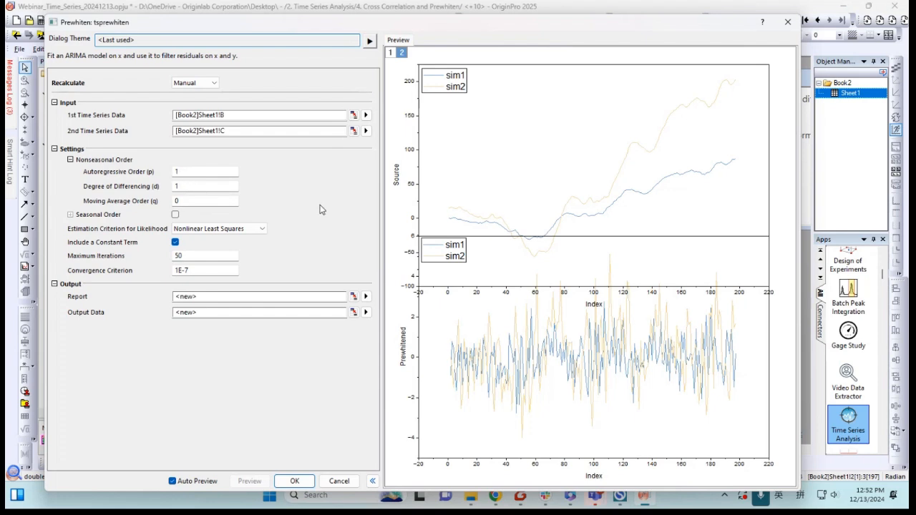
{"action": "left_click", "coordinate": [293, 484]}
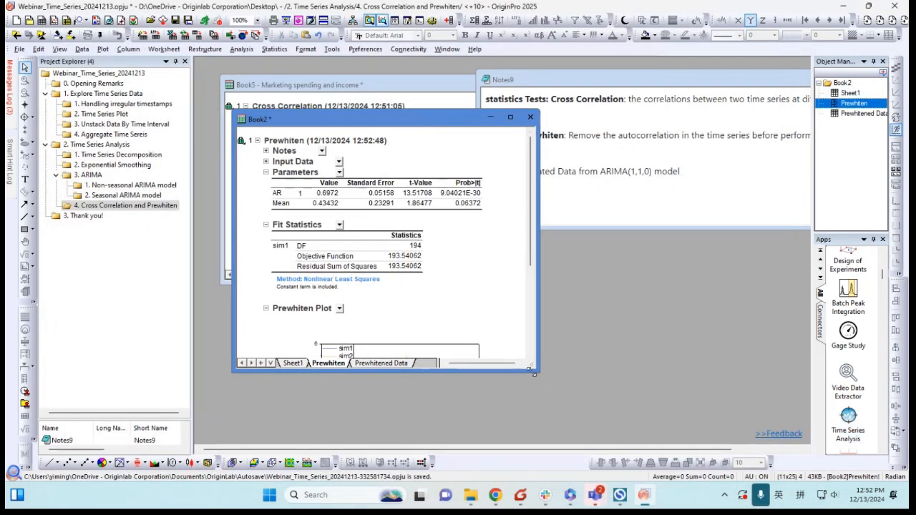
- Enlarge the Book2 window and review the prewhitened sim1 and sim2 values in the Prewhitened Data sheet
{"action": "left_click_drag", "start_coordinate": [536, 371], "coordinate": [619, 419]}
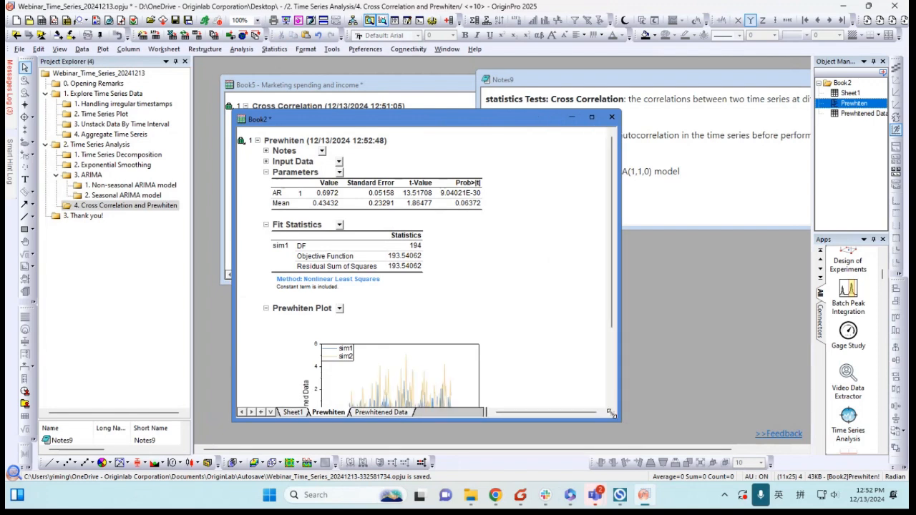
{"action": "left_click", "coordinate": [397, 414]}
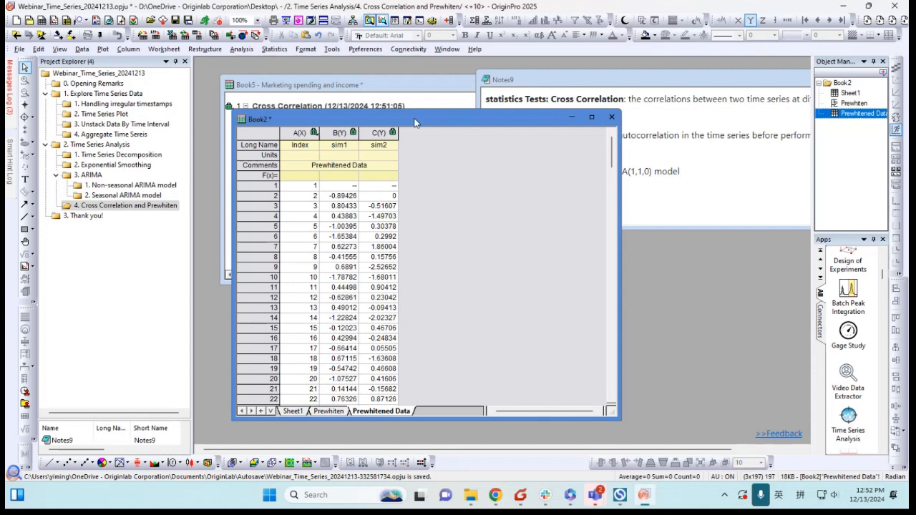
{"action": "left_click_drag", "start_coordinate": [415, 124], "coordinate": [394, 124]}
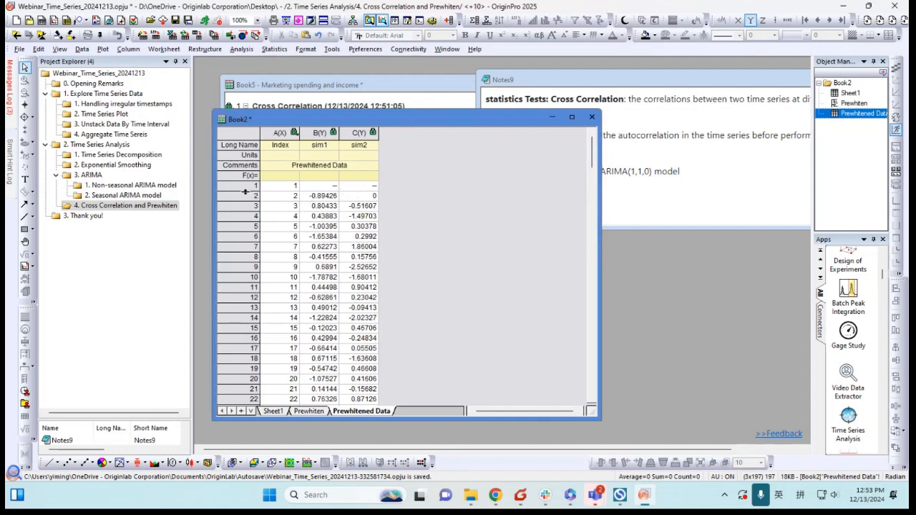
{"action": "left_click_drag", "start_coordinate": [238, 191], "coordinate": [235, 181]}
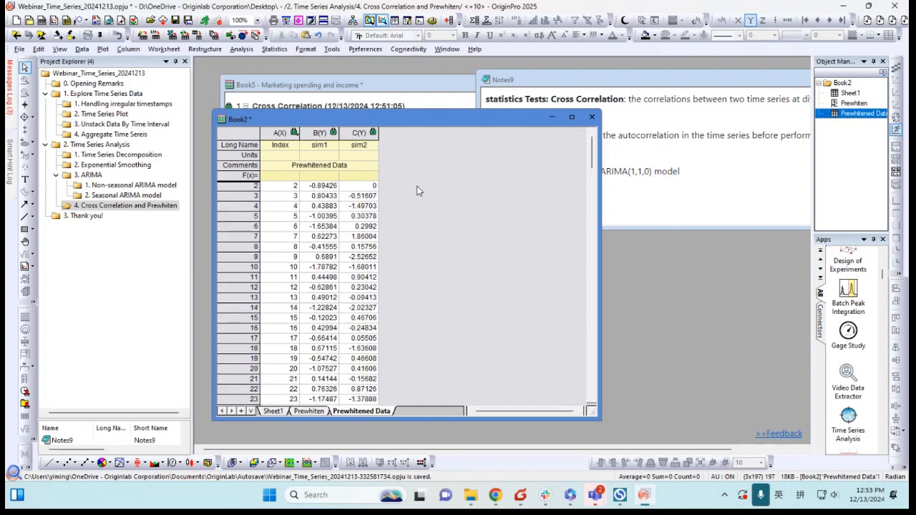
- Compute the cross correlation of the prewhitened sim1 and sim2 series using 10 lags, with standard error and confidence limits
{"action": "left_click_drag", "start_coordinate": [319, 132], "coordinate": [359, 133]}
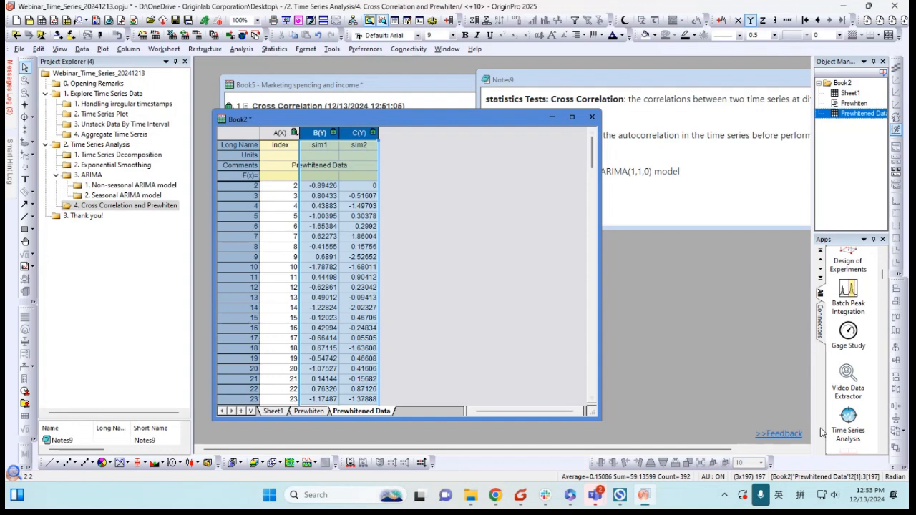
{"action": "left_click", "coordinate": [847, 426]}
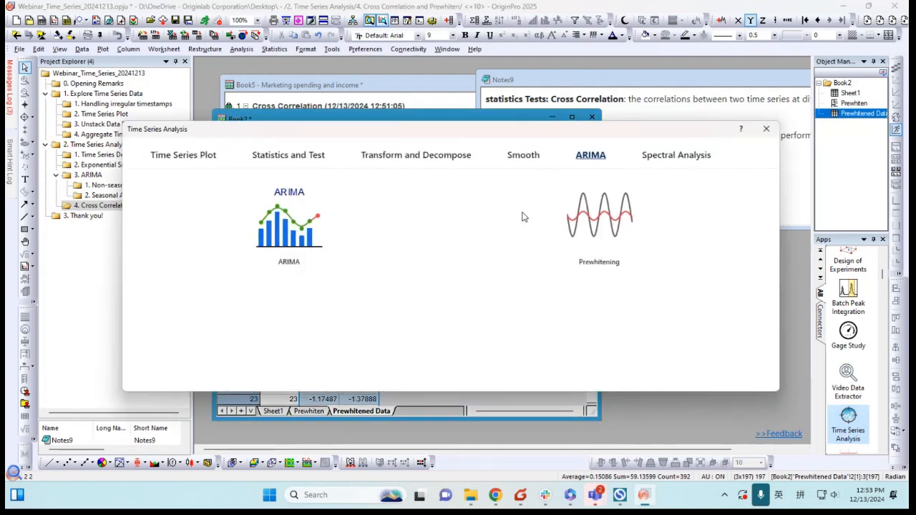
{"action": "left_click", "coordinate": [290, 156]}
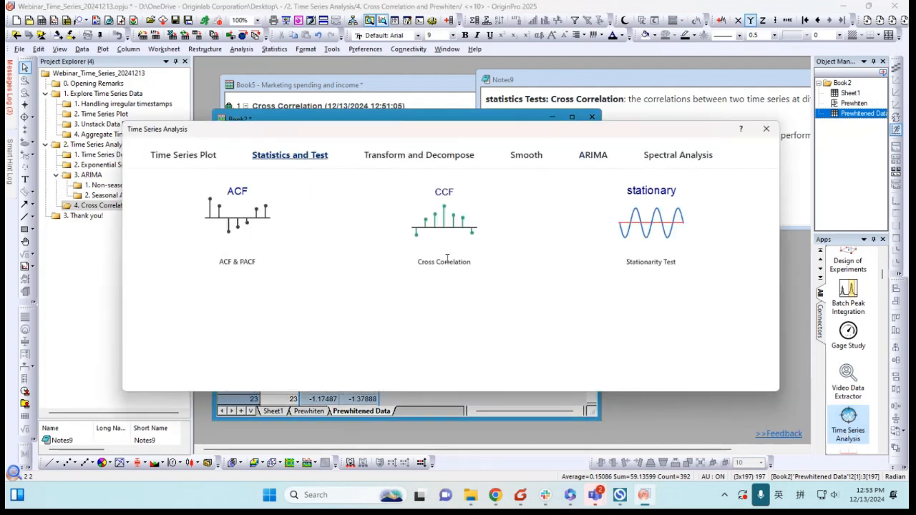
{"action": "left_click", "coordinate": [444, 227]}
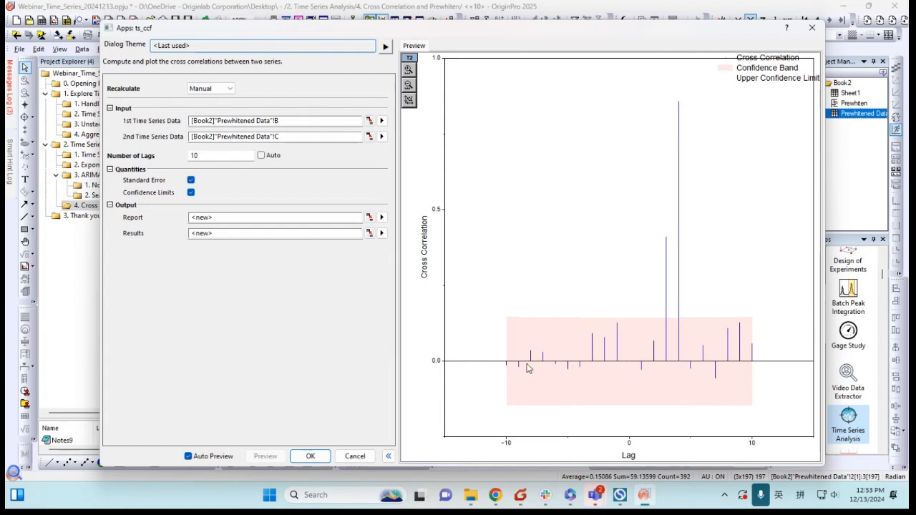
{"action": "left_click", "coordinate": [310, 457]}
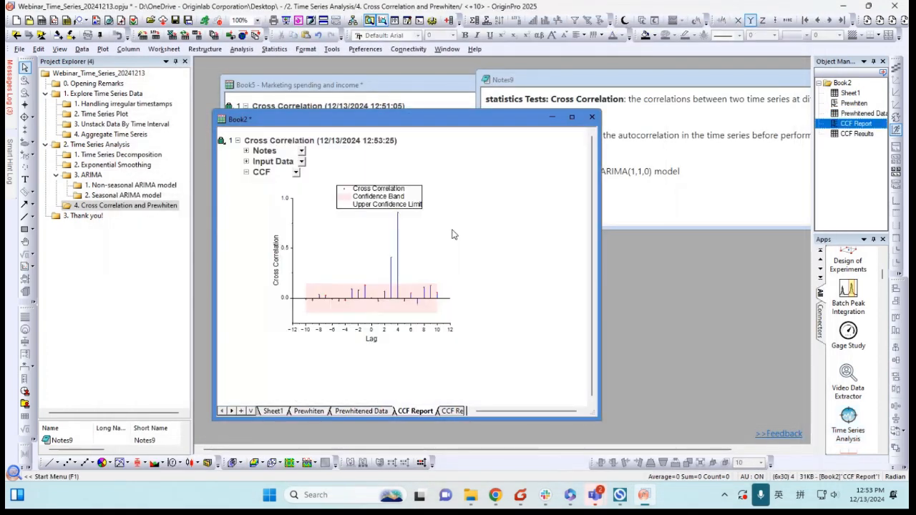
- Reposition and enlarge the Book2 window to show the CCF Report plot for the prewhitened series
{"action": "left_click_drag", "start_coordinate": [472, 107], "coordinate": [513, 79]}
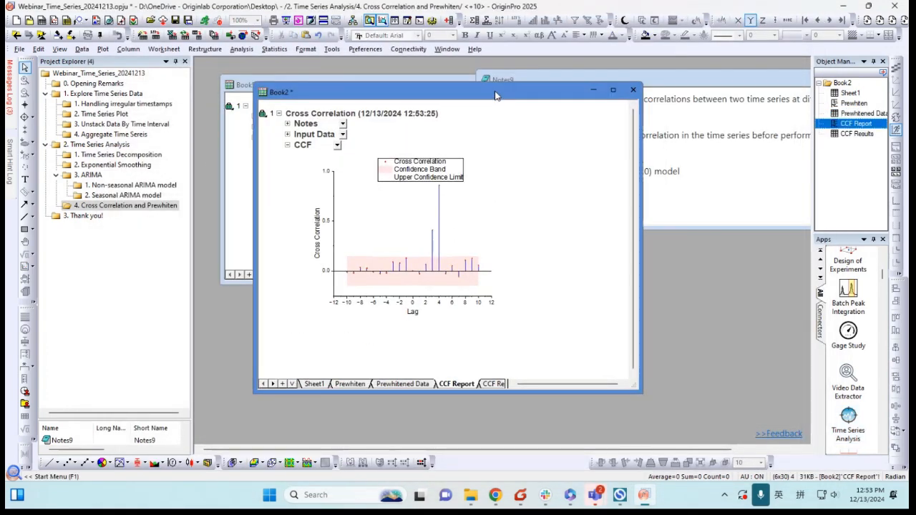
{"action": "left_click_drag", "start_coordinate": [646, 399], "coordinate": [726, 434]}
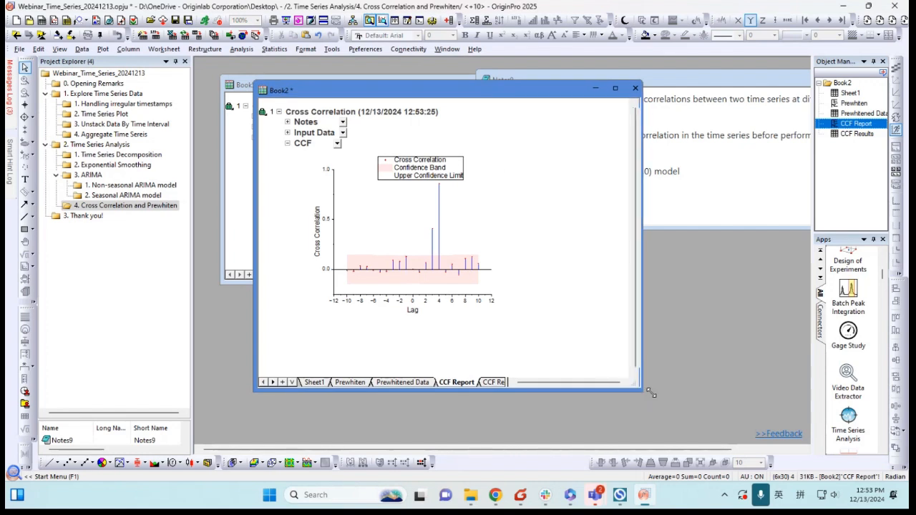
{"action": "left_click", "coordinate": [134, 322]}
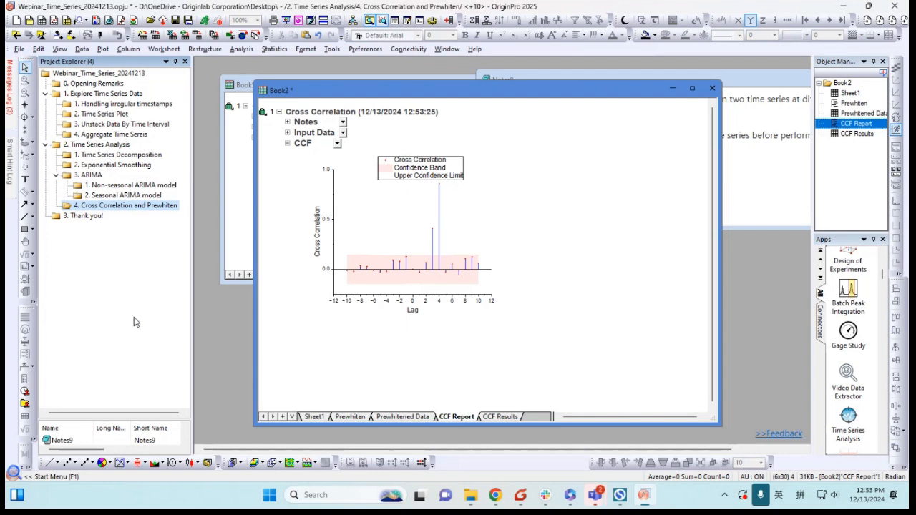
{"action": "left_click", "coordinate": [657, 274]}
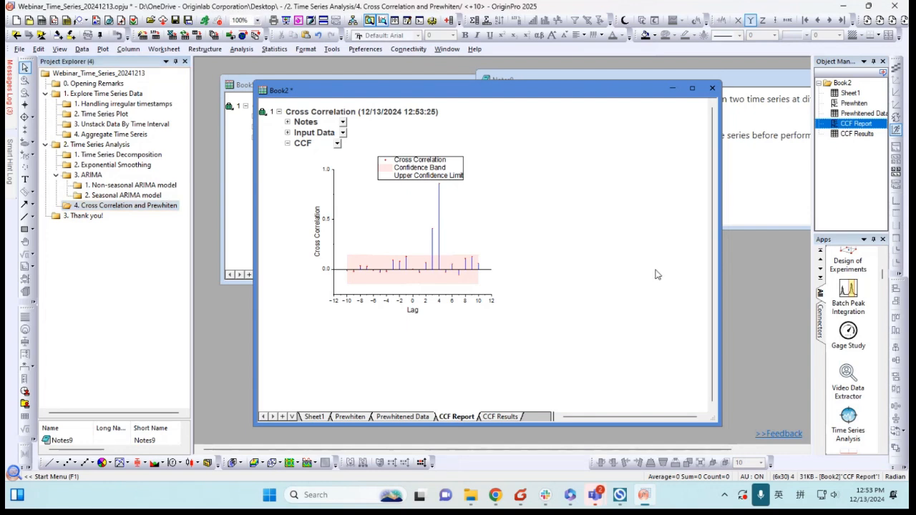